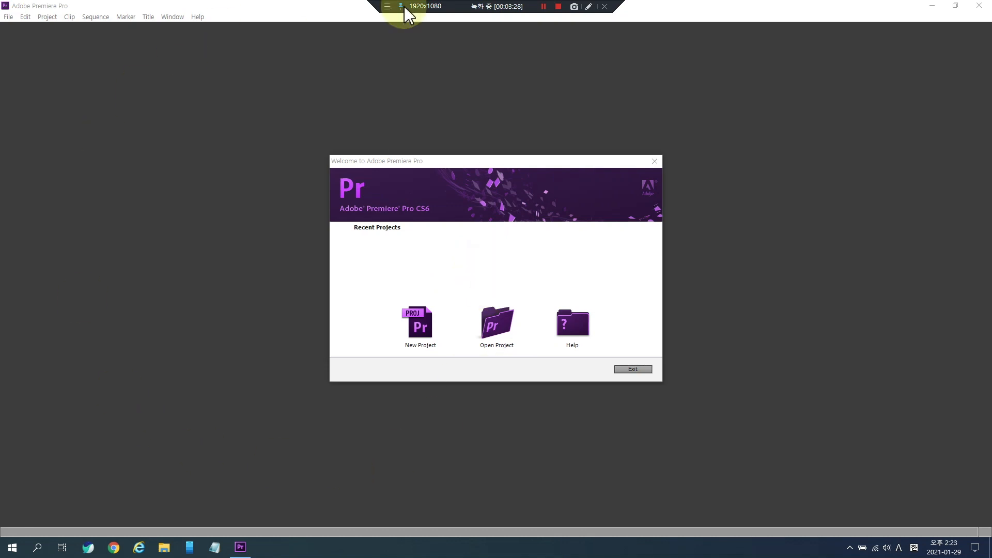
pyautogui.click(155, 552)
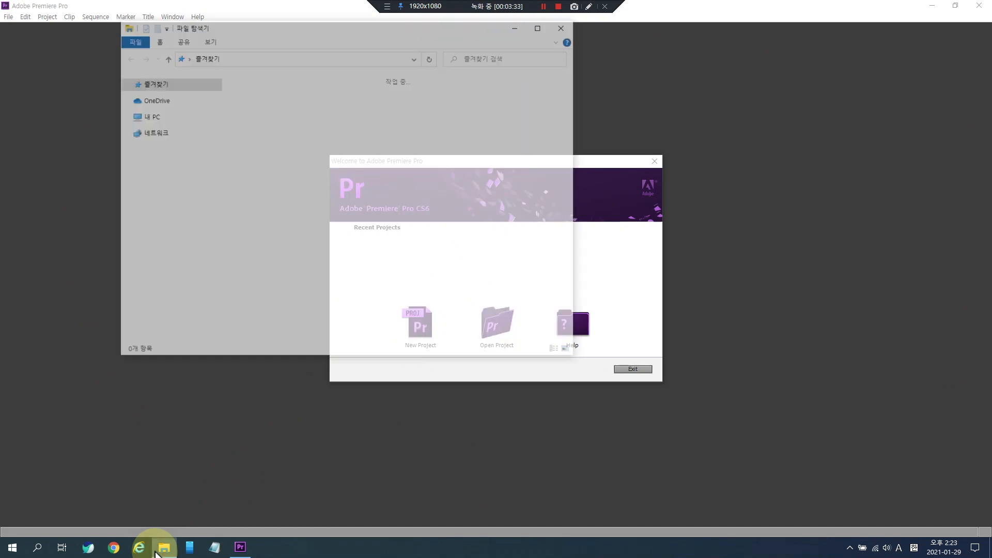
pyautogui.scroll(-1, 173, 320)
pyautogui.scroll(1, 176, 299)
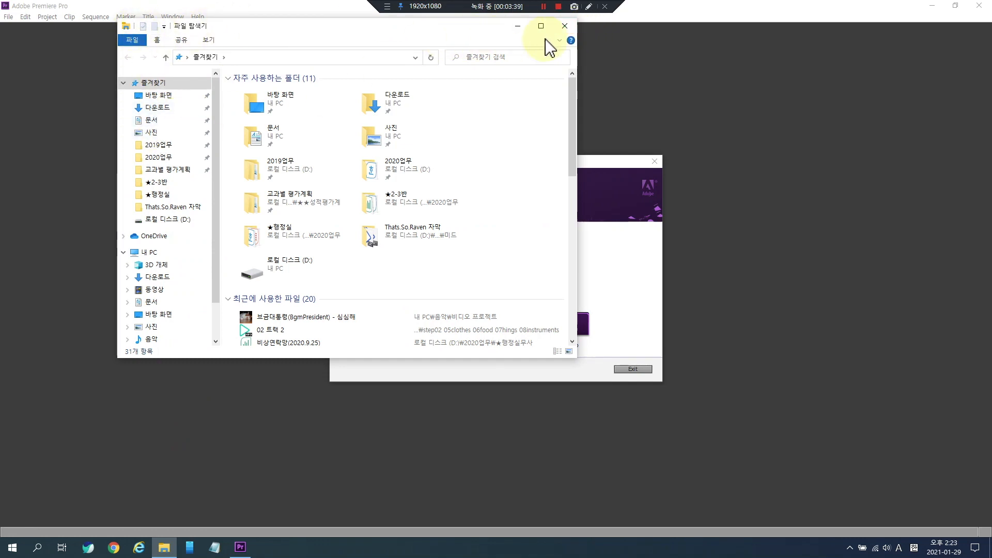
pyautogui.click(565, 26)
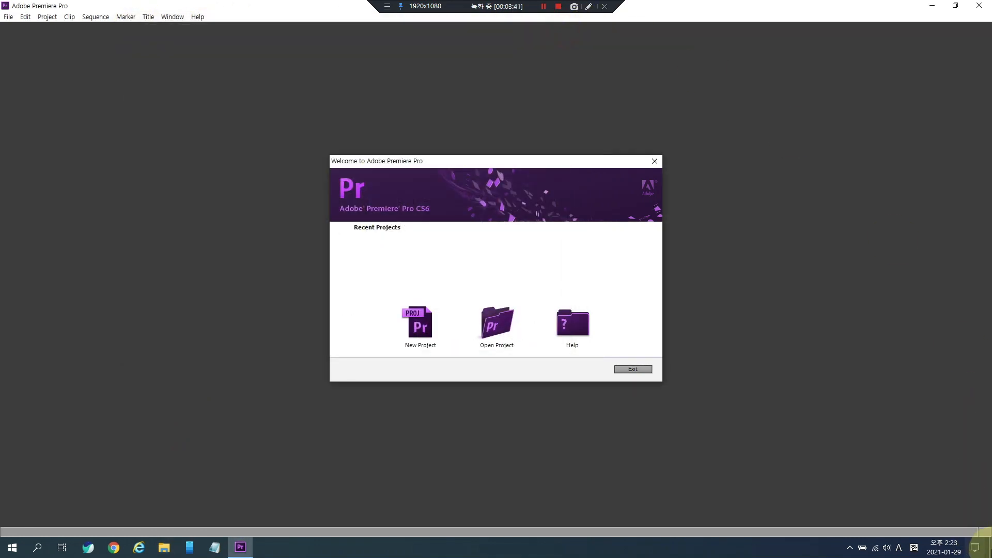
# - Create a new folder on the desktop and open it
pyautogui.click(989, 548)
pyautogui.rightClick(489, 213)
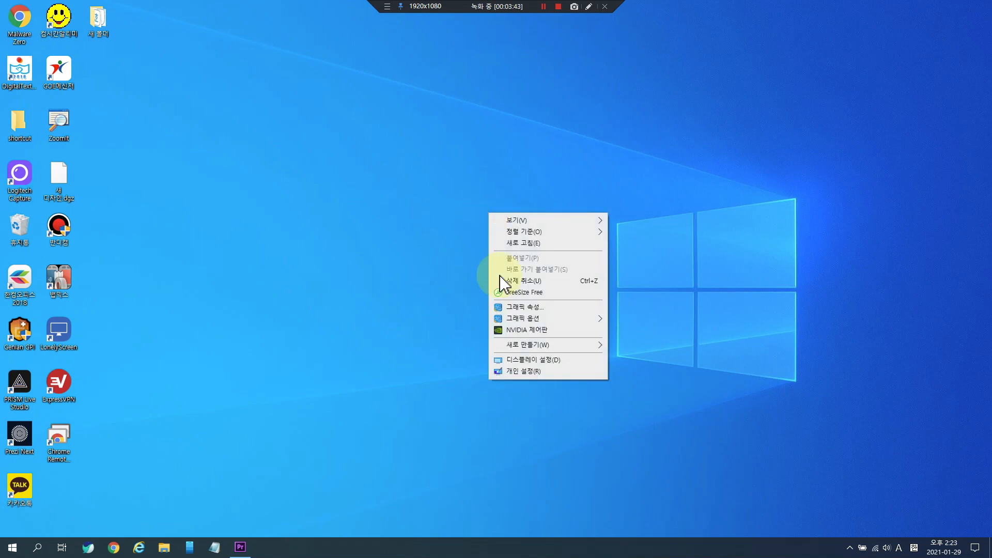
pyautogui.click(641, 346)
pyautogui.click(394, 233)
pyautogui.click(499, 236)
pyautogui.doubleClick(498, 235)
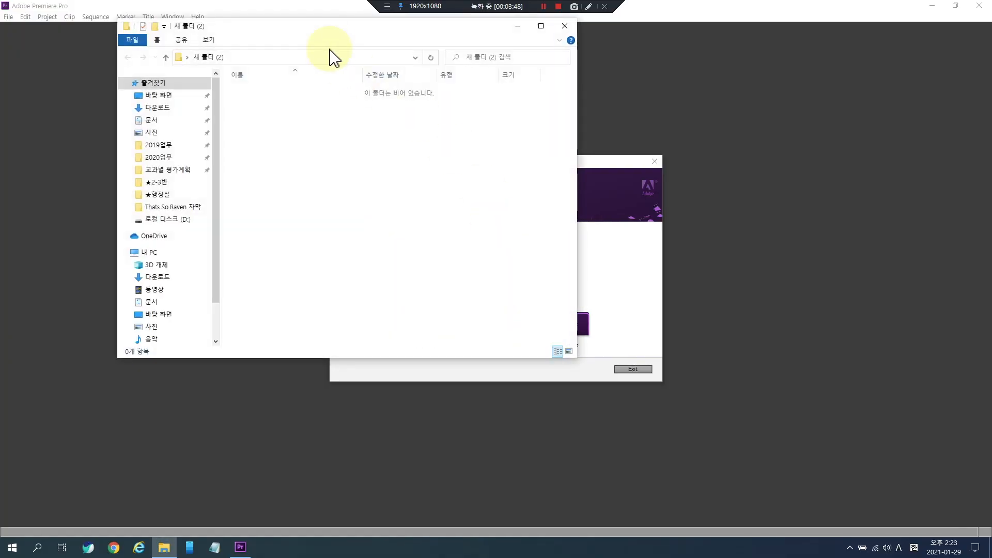
# - Create a subfolder named music inside the new folder
pyautogui.moveTo(324, 28); pyautogui.dragTo(453, 76)
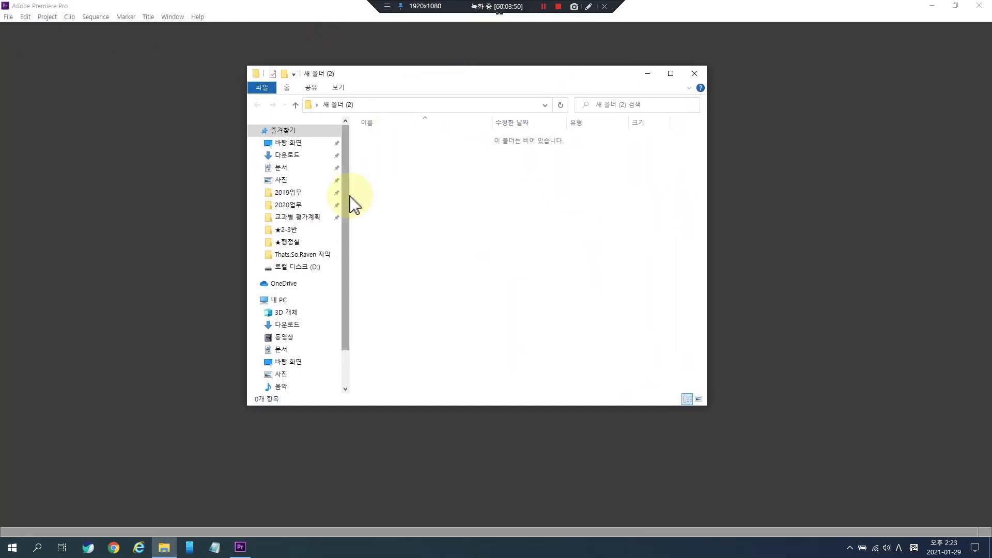
pyautogui.moveTo(352, 197); pyautogui.dragTo(303, 201)
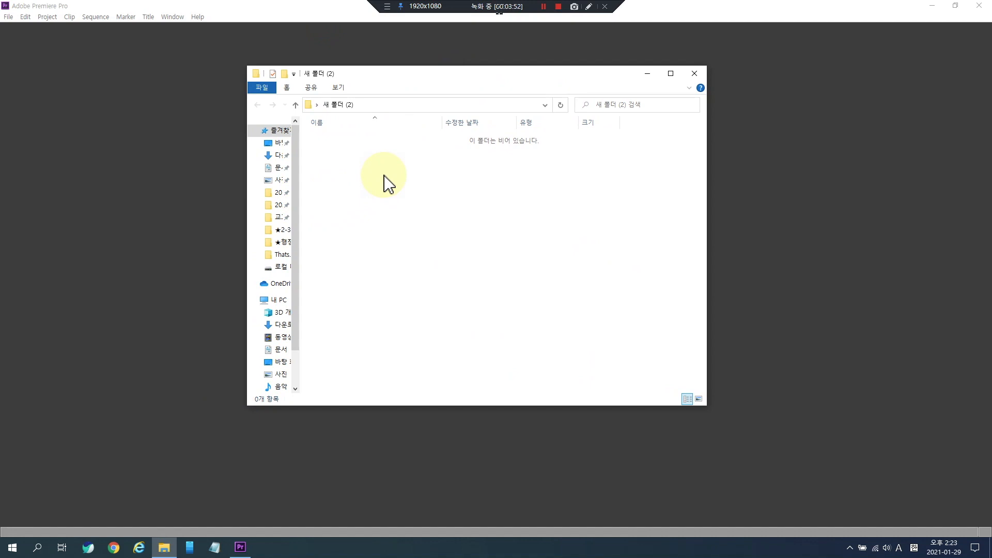
pyautogui.click(284, 73)
pyautogui.press('BackSpace')
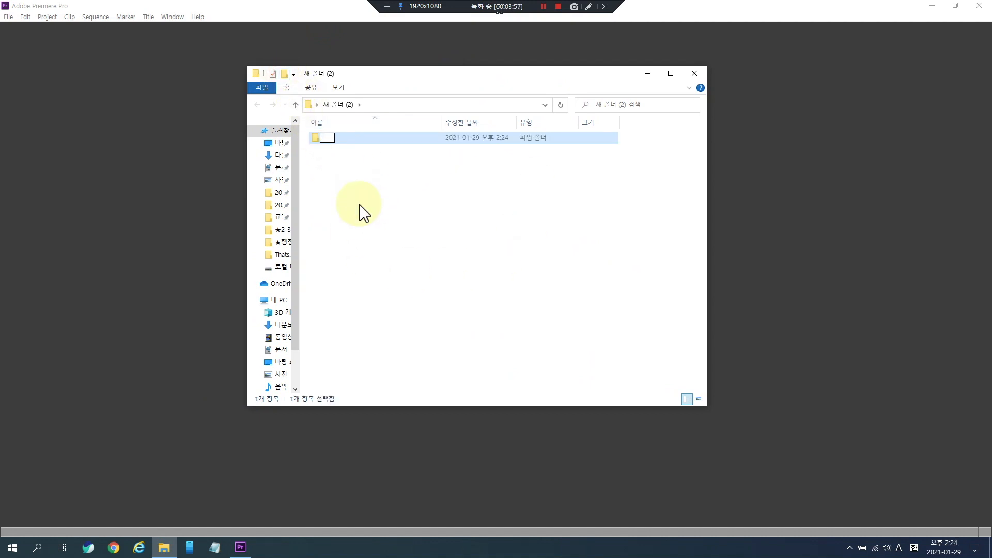
pyautogui.write('music')
pyautogui.press('Return')
# - Create a second subfolder named sound
pyautogui.click(359, 204)
pyautogui.rightClick(383, 185)
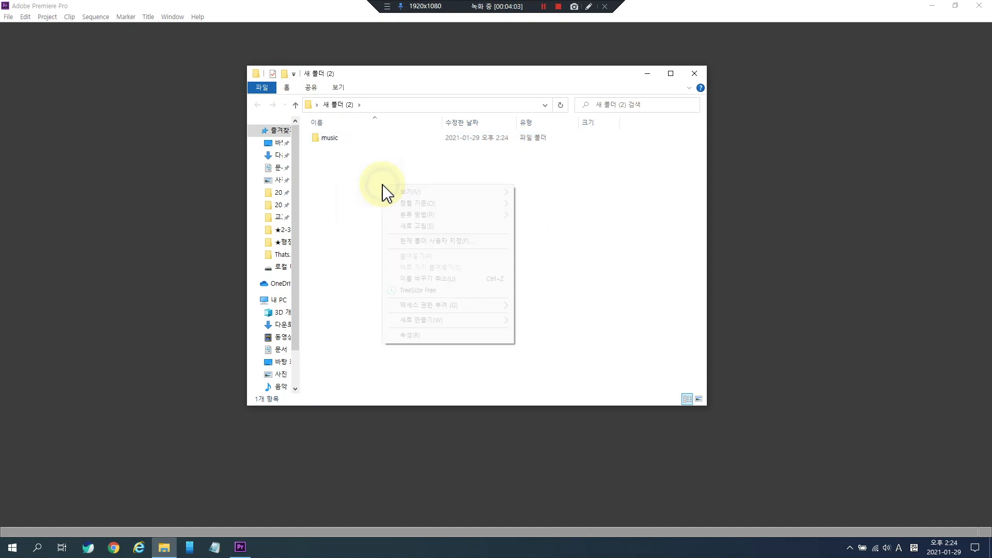
pyautogui.moveTo(481, 320)
pyautogui.click(532, 321)
pyautogui.write('soun')
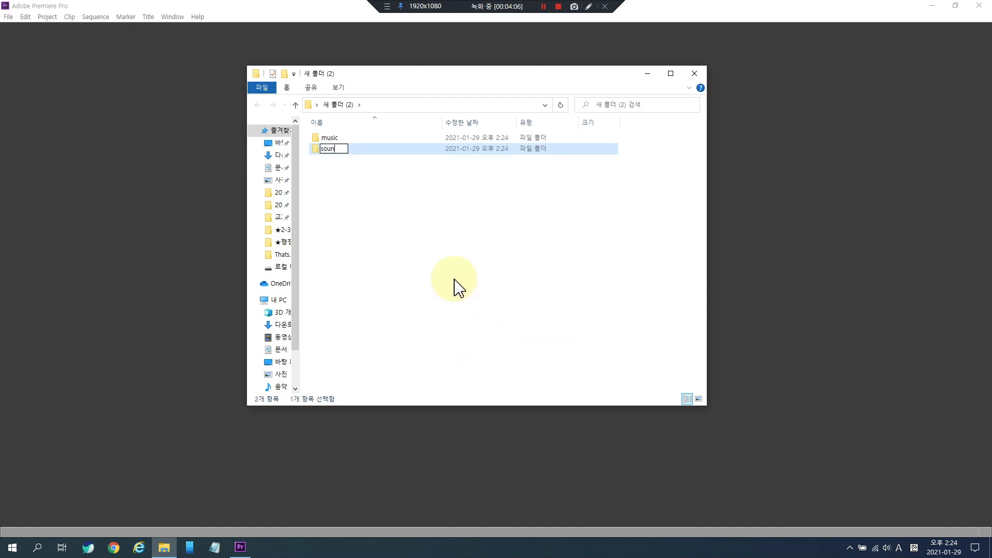
pyautogui.write('d')
pyautogui.press('Return')
# - Create a third subfolder named movie
pyautogui.rightClick(401, 198)
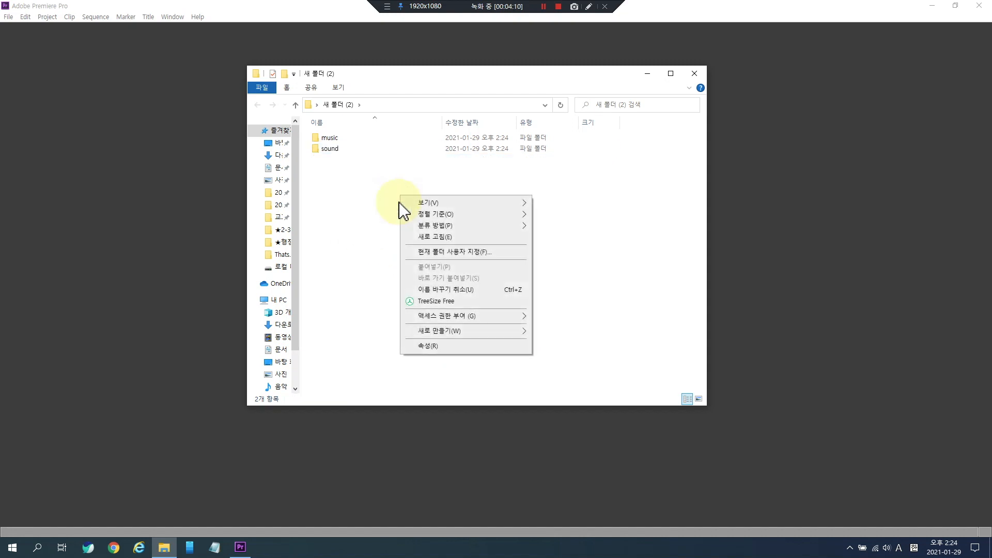
pyautogui.moveTo(505, 333)
pyautogui.click(553, 327)
pyautogui.press('BackSpace')
pyautogui.write('ima')
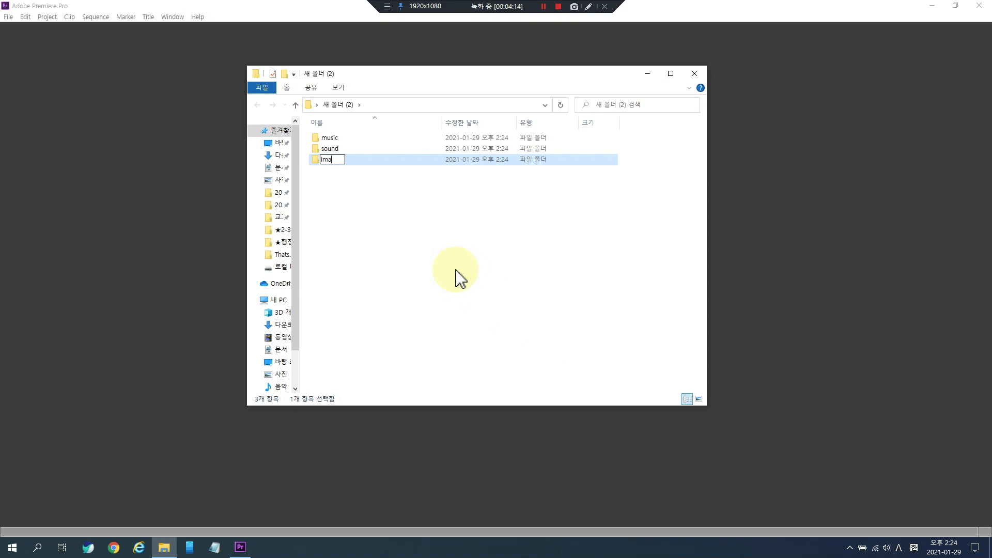
pyautogui.write('ge')
pyautogui.press('BackSpace')
pyautogui.press('BackSpace')
pyautogui.press('BackSpace')
pyautogui.press('BackSpace')
pyautogui.press('BackSpace')
pyautogui.write('movie')
pyautogui.press('Return')
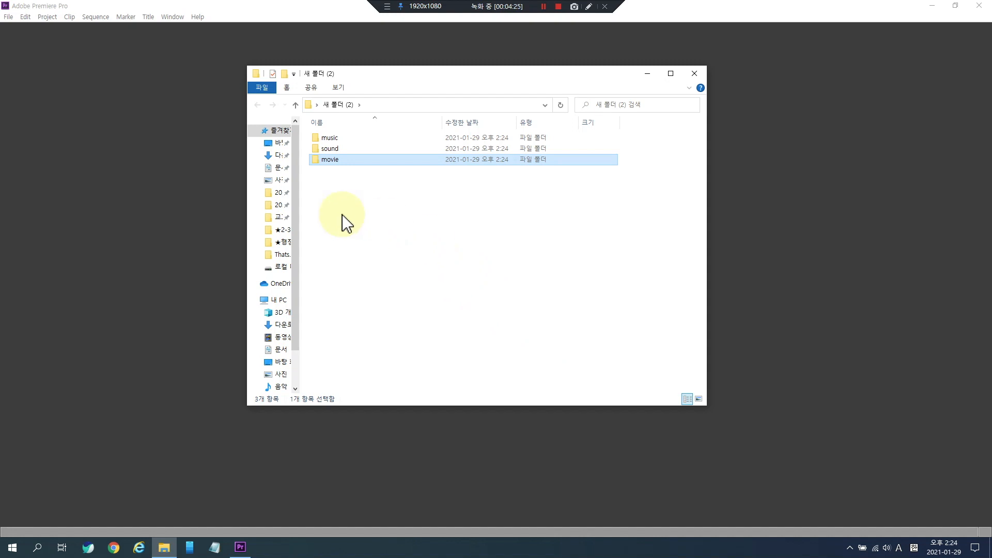
# - Open the music and movie subfolders to check their contents, returning to the parent folder each time
pyautogui.click(323, 208)
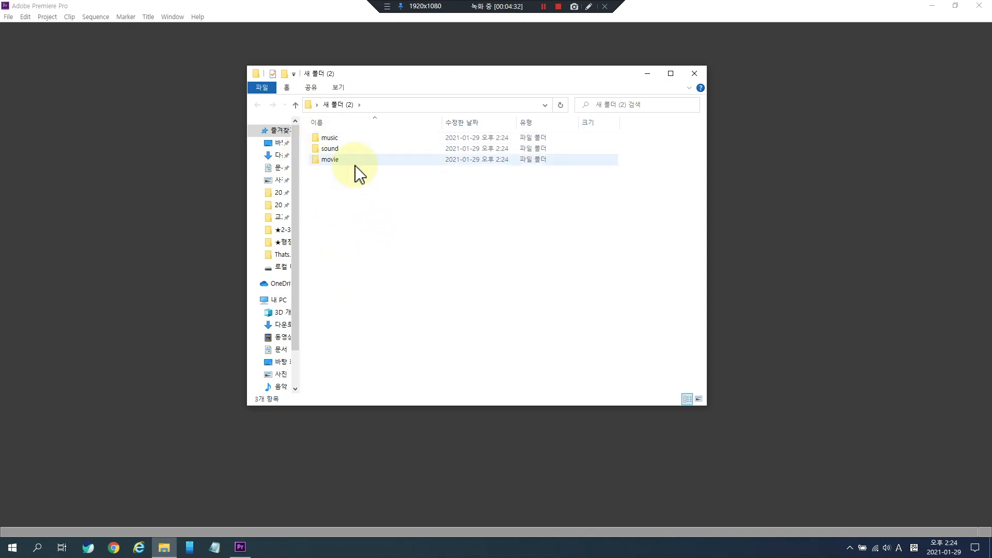
pyautogui.doubleClick(339, 138)
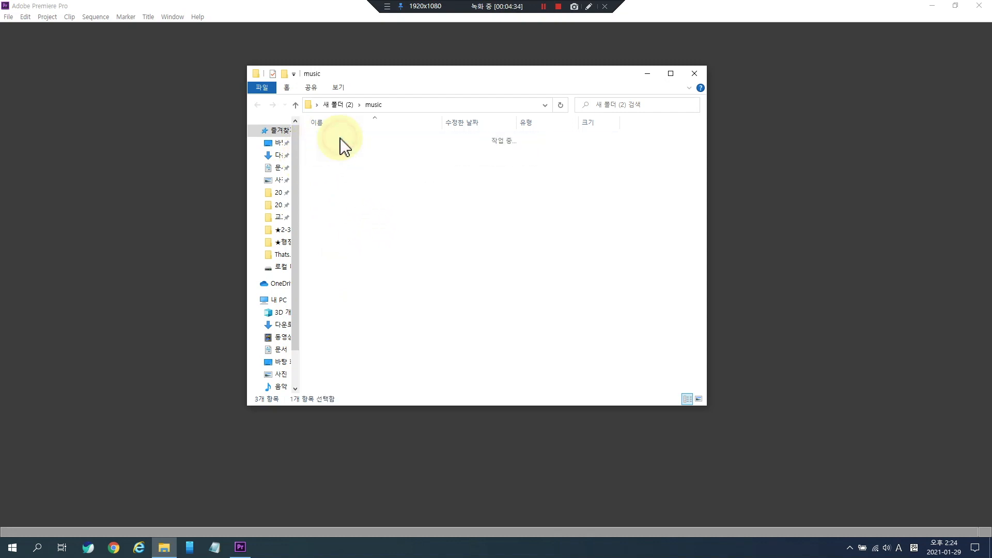
pyautogui.click(257, 106)
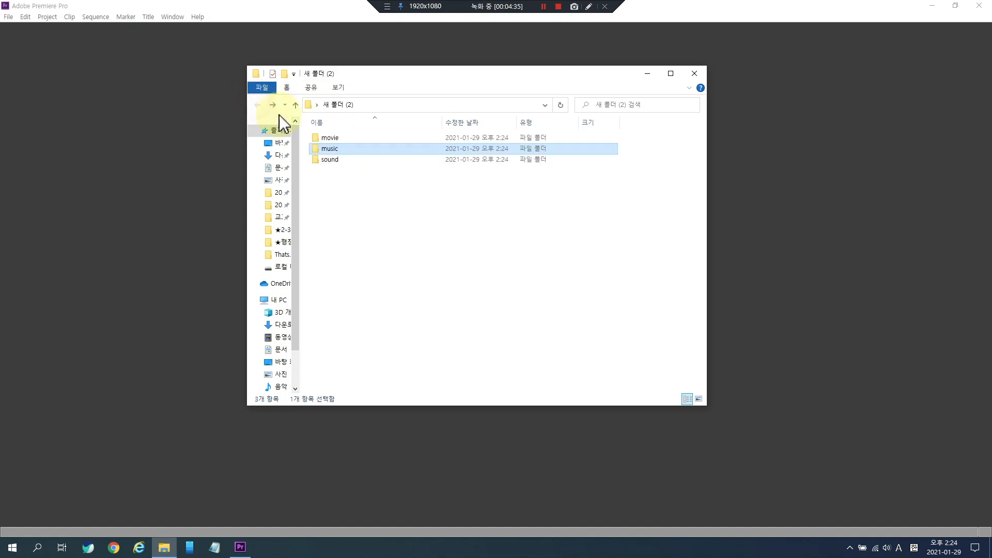
pyautogui.click(347, 160)
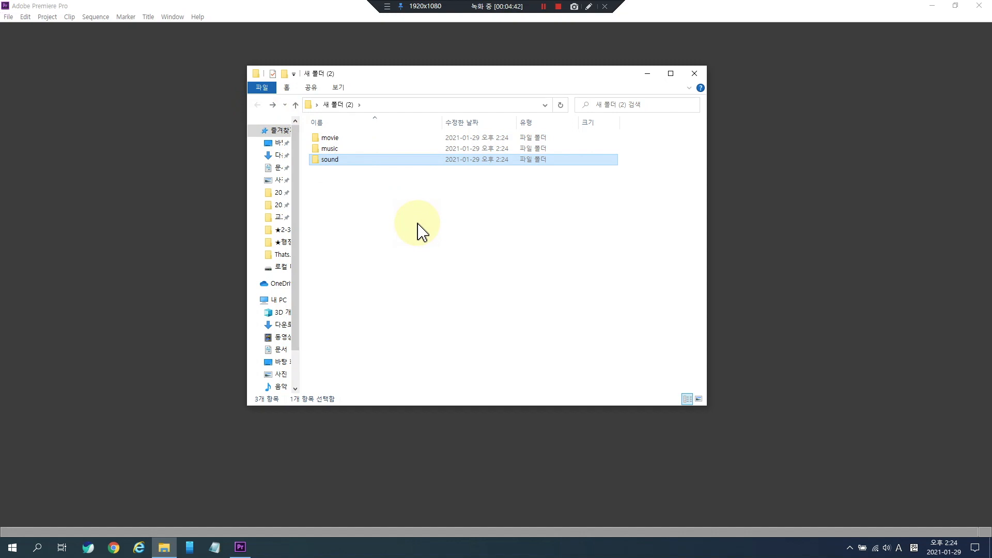
pyautogui.click(375, 182)
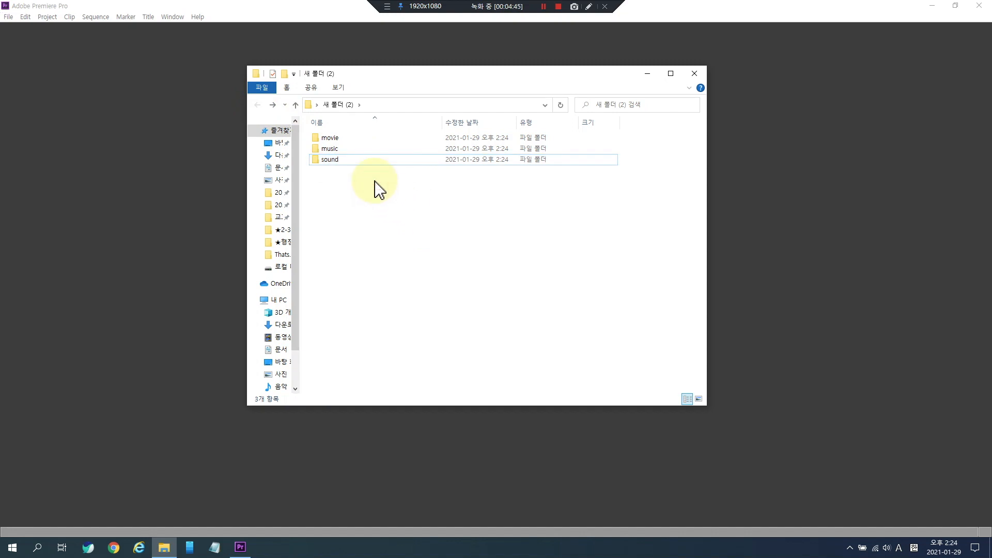
pyautogui.click(347, 164)
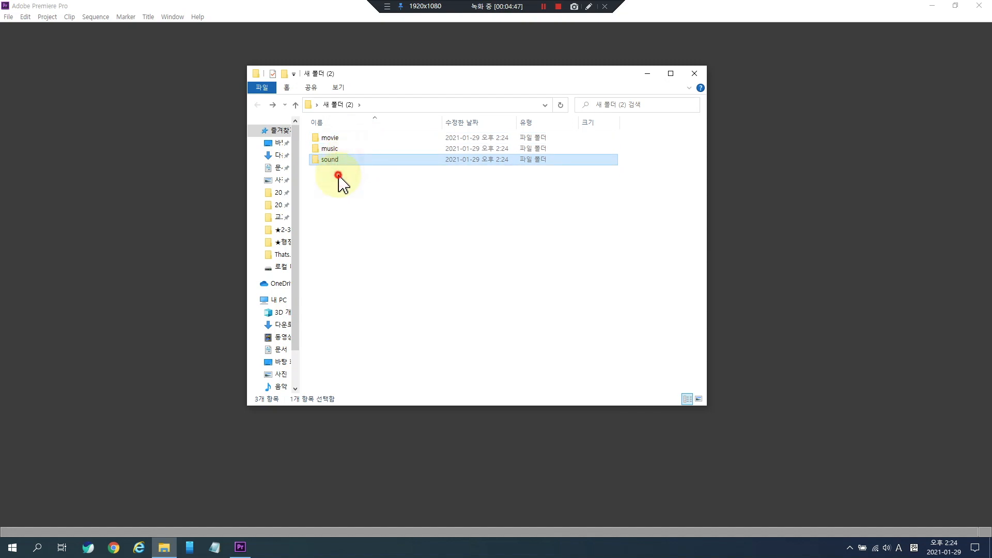
pyautogui.doubleClick(342, 137)
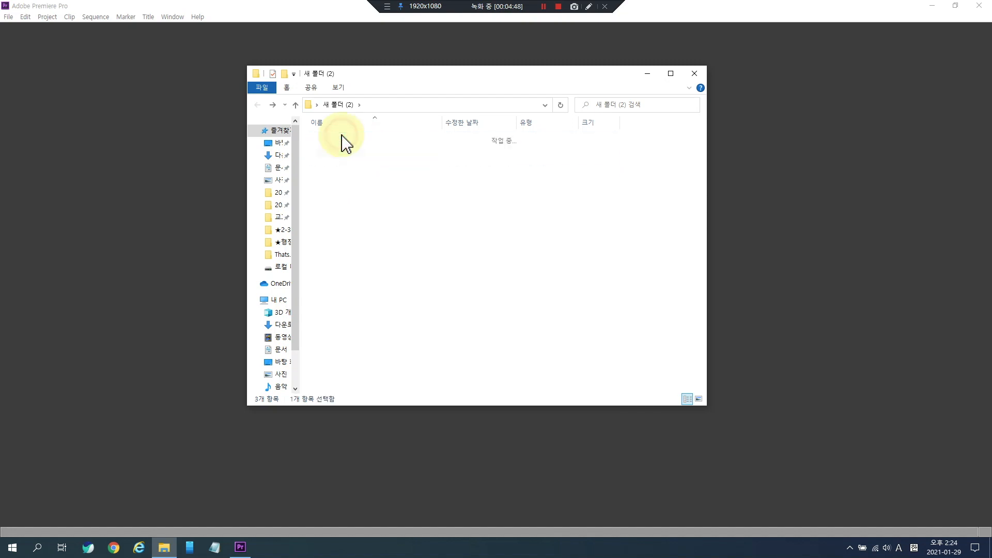
pyautogui.click(258, 107)
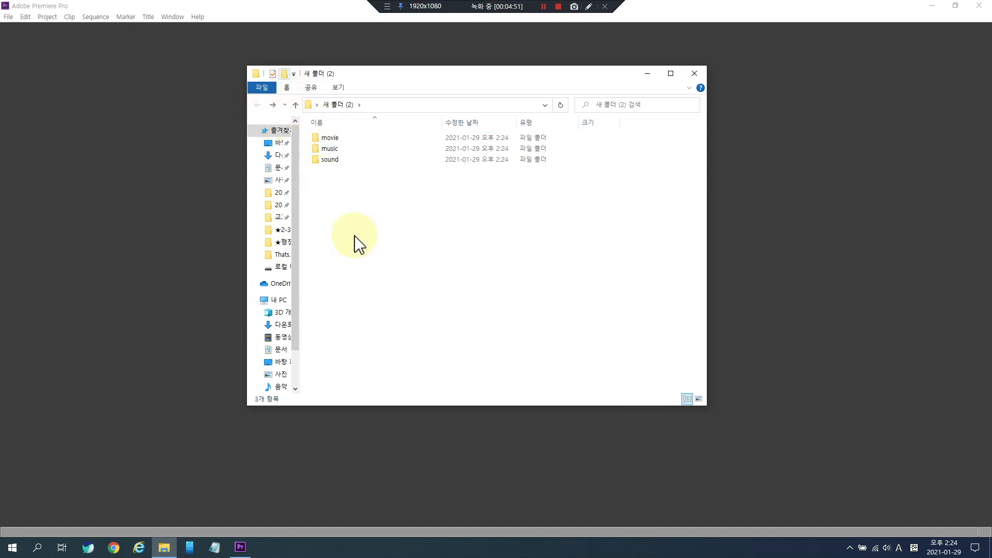
# - Create a subfolder named 1회차
pyautogui.write('1grap')
pyautogui.press('BackSpace')
pyautogui.press('BackSpace')
pyautogui.press('BackSpace')
pyautogui.press('BackSpace')
pyautogui.press('Hangul')
pyautogui.write('회차')
pyautogui.click(354, 210)
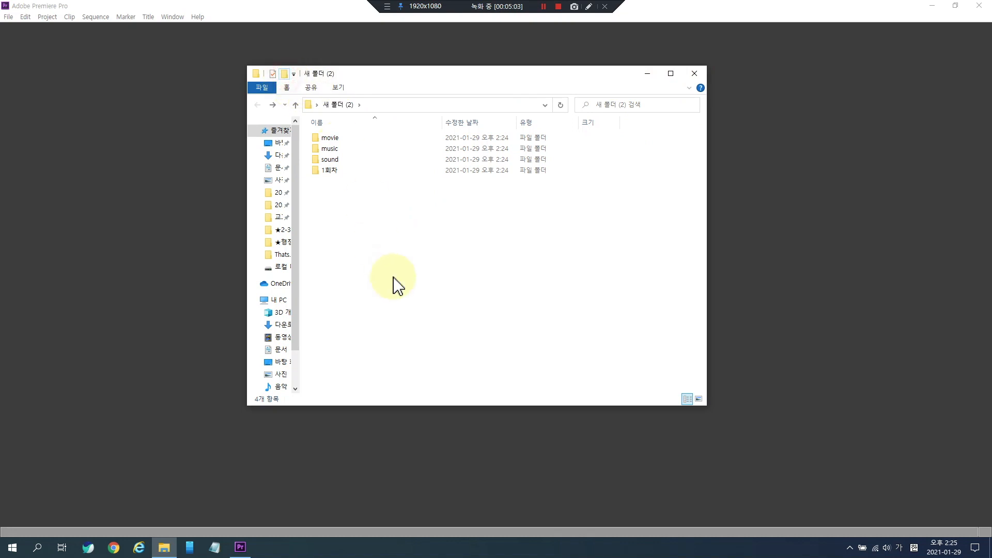
# - Create a subfolder named edit and close the folder window
pyautogui.write('ㄷ')
pyautogui.press('BackSpace')
pyautogui.press('Hangul')
pyautogui.write('ed')
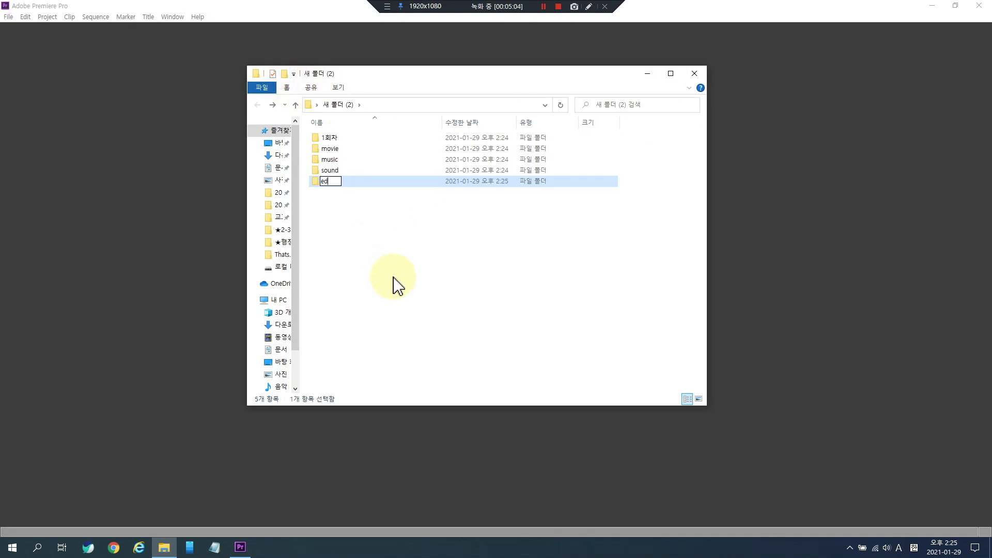
pyautogui.write('it')
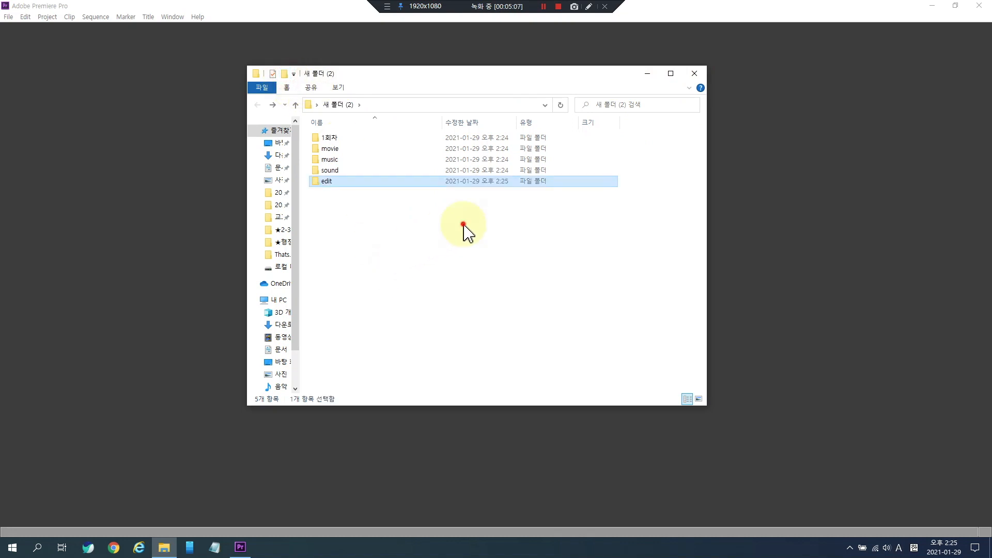
pyautogui.click(463, 225)
pyautogui.click(694, 74)
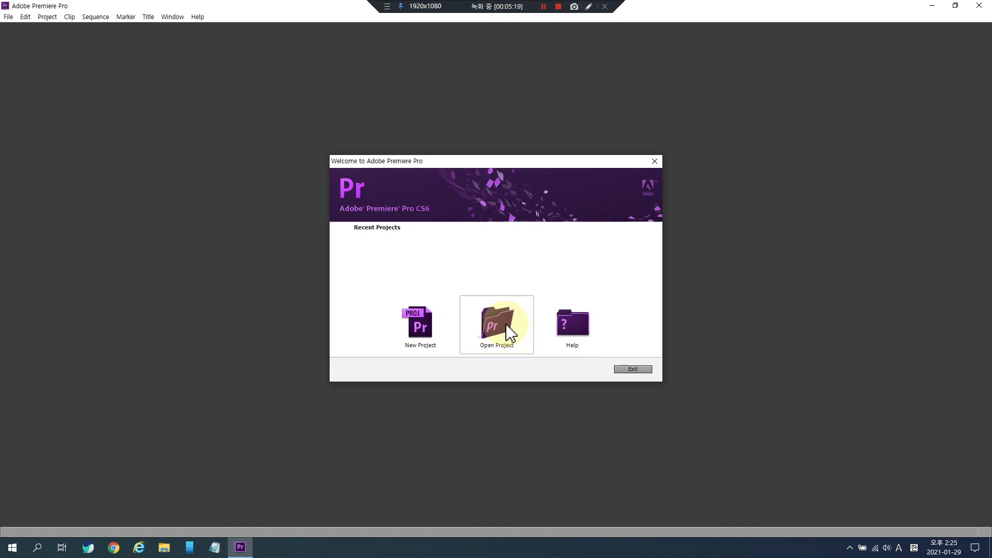
# - Start a new project and look over its General and Scratch Disks settings
pyautogui.click(408, 324)
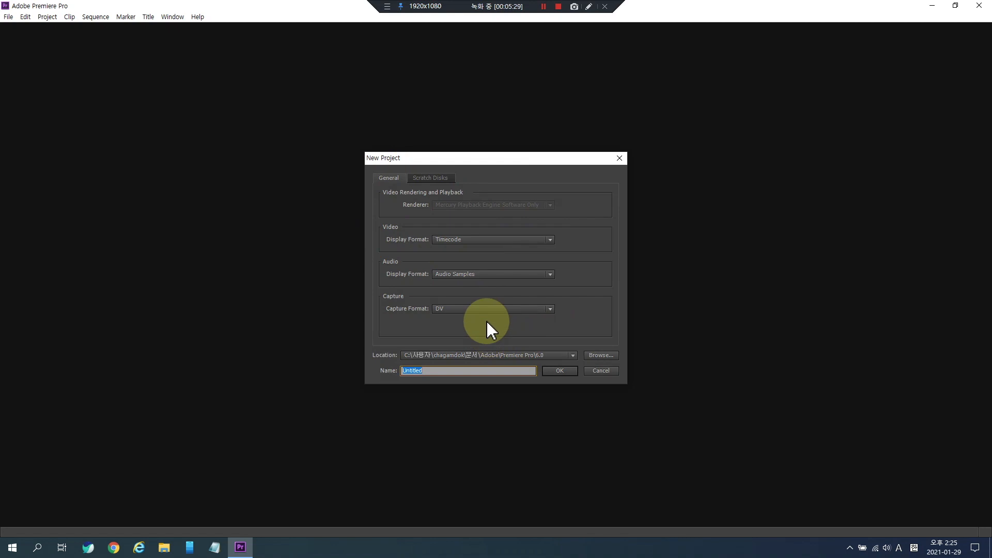
pyautogui.click(435, 178)
pyautogui.click(380, 178)
pyautogui.click(437, 179)
pyautogui.click(380, 177)
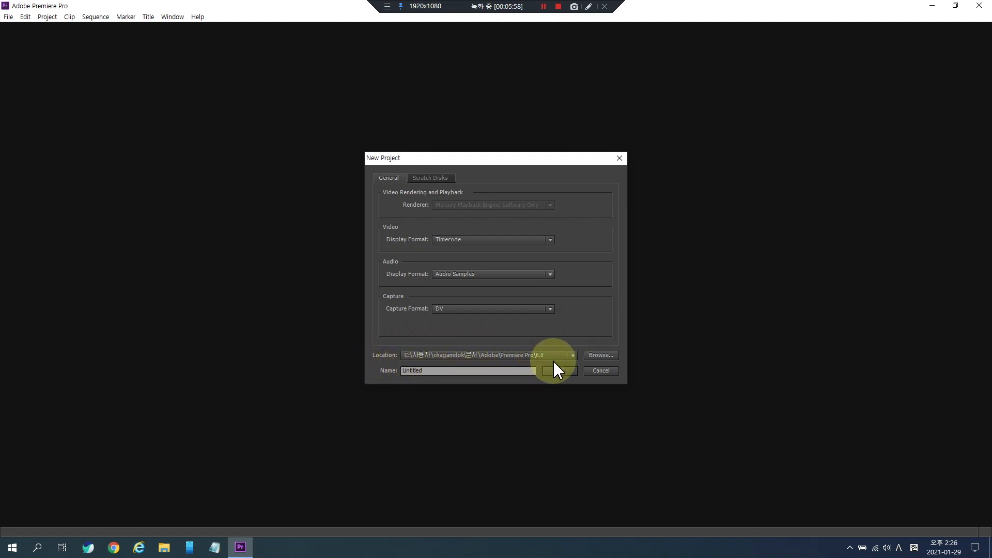
# - Set the project location to the edit folder inside the new desktop folder
pyautogui.click(596, 357)
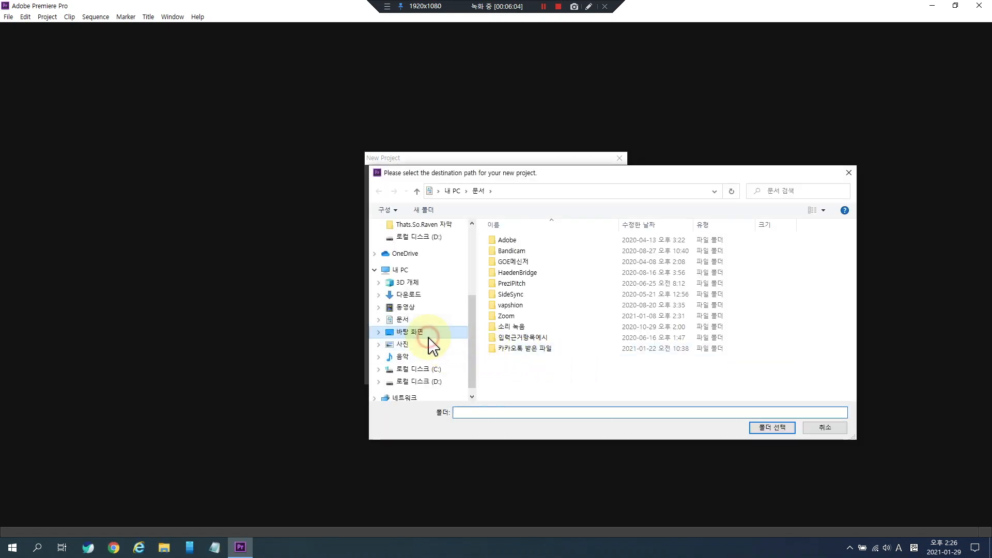
pyautogui.click(416, 333)
pyautogui.doubleClick(634, 264)
pyautogui.click(634, 262)
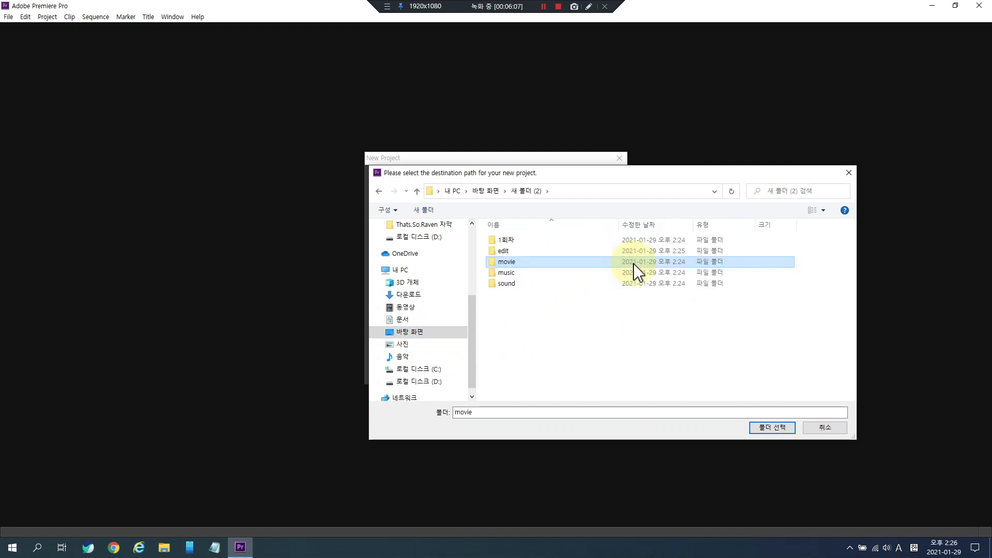
pyautogui.doubleClick(518, 252)
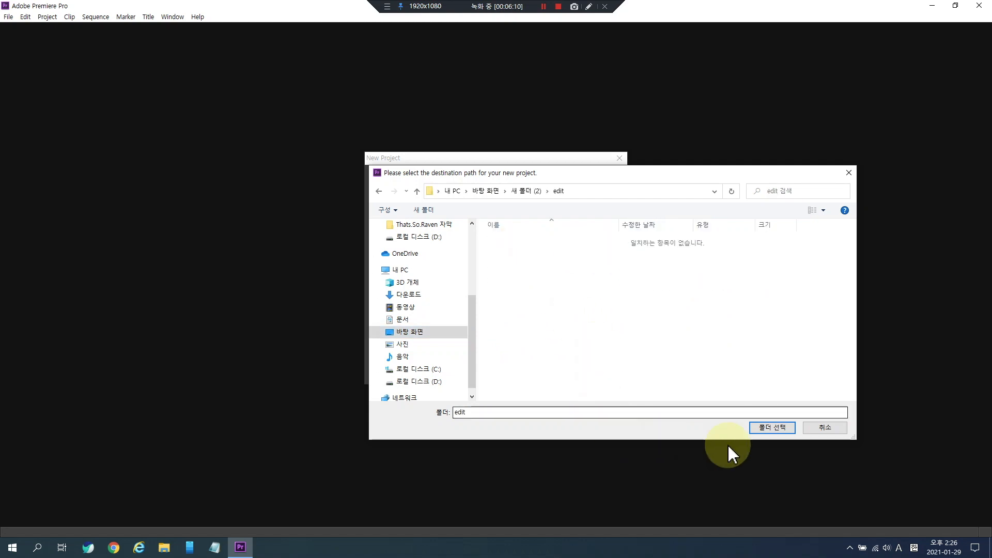
pyautogui.click(767, 428)
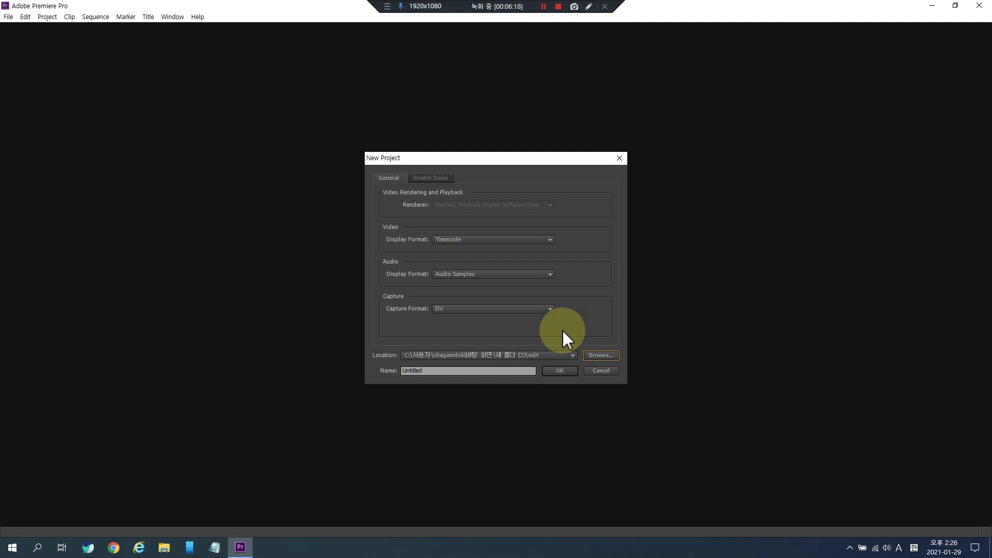
pyautogui.click(603, 355)
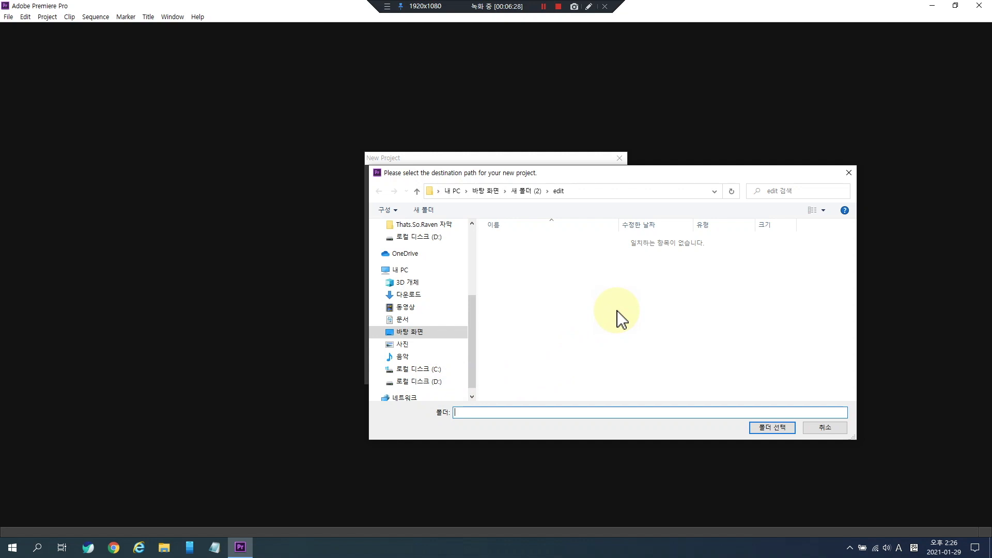
pyautogui.click(824, 431)
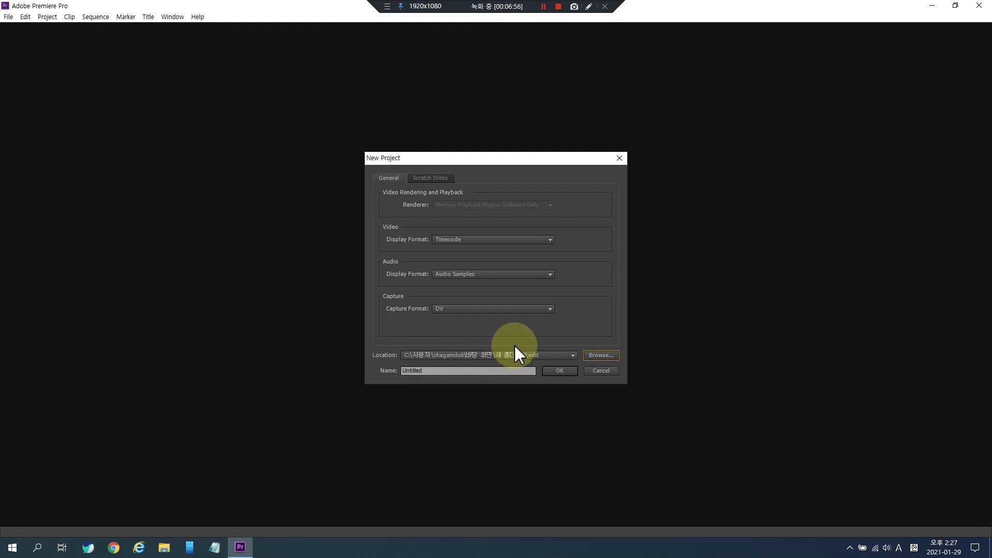
# - Name the project test210129_ver01
pyautogui.click(451, 371)
pyautogui.moveTo(451, 372); pyautogui.dragTo(388, 372)
pyautogui.press('BackSpace')
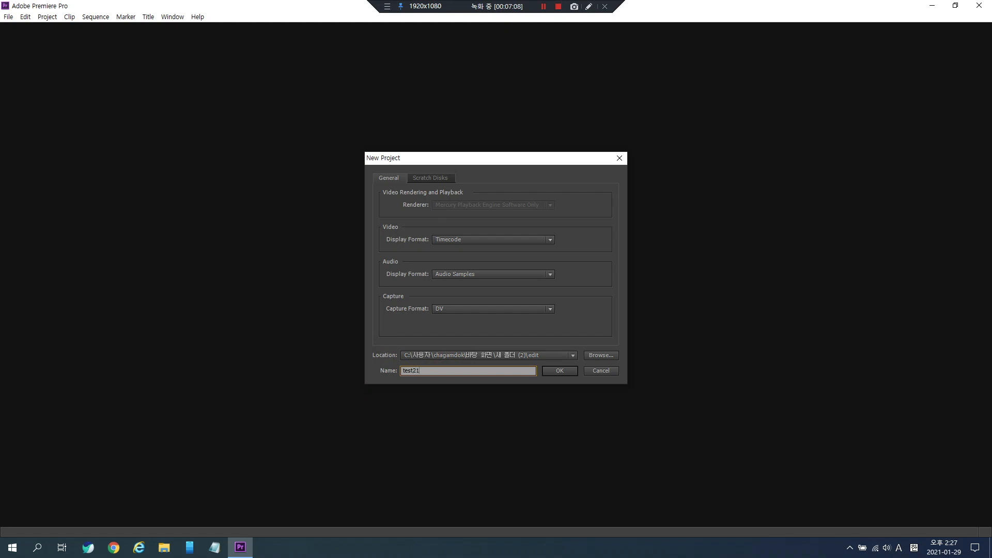
pyautogui.write('9_ver01')
# - Create the project, then a new sequence from the Digital SLR 1080p preset DSLR 1080p30
pyautogui.click(554, 371)
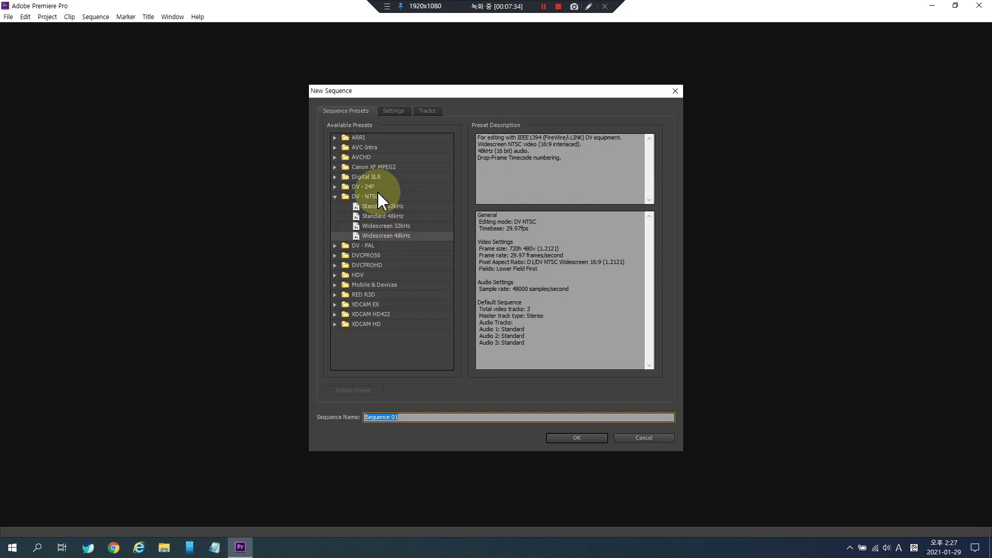
pyautogui.click(364, 196)
pyautogui.click(335, 196)
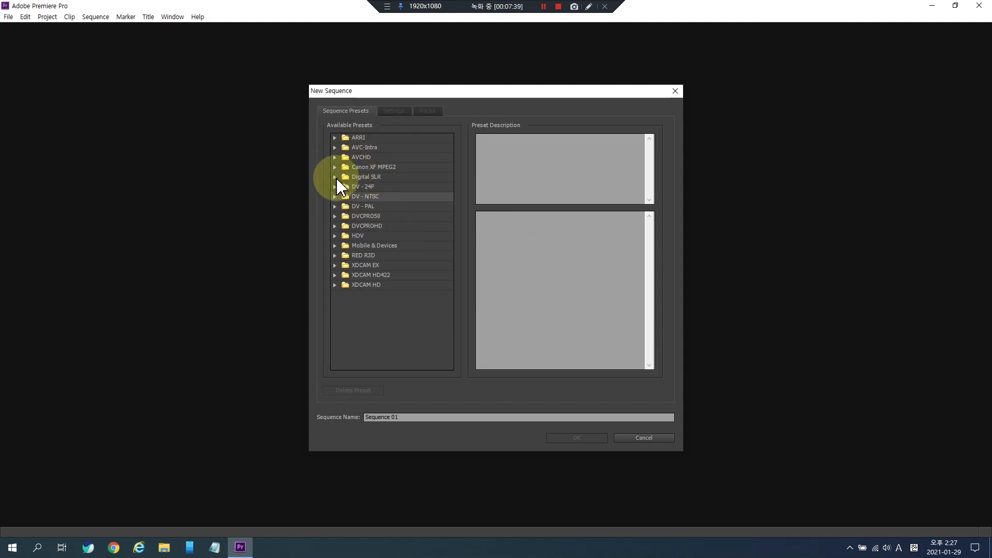
pyautogui.click(358, 180)
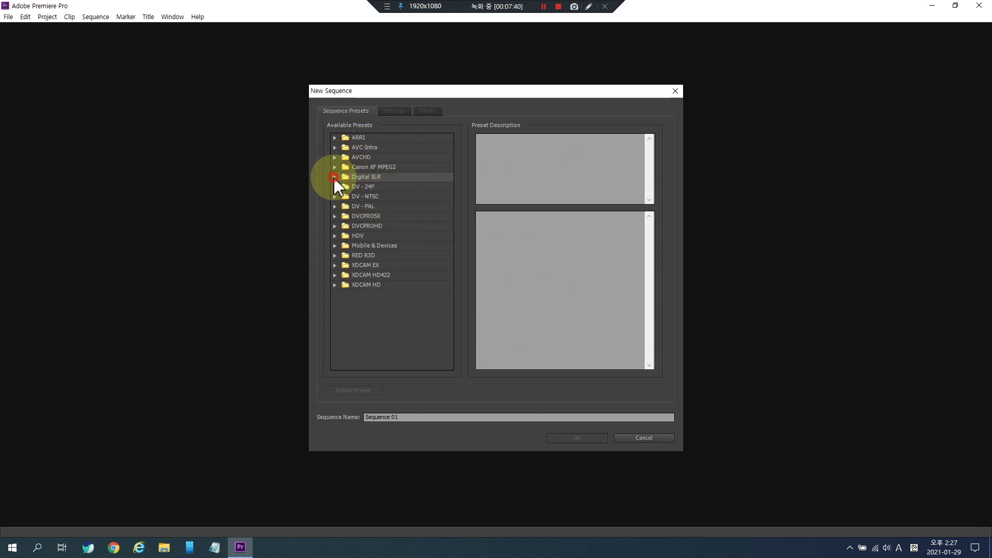
pyautogui.click(335, 177)
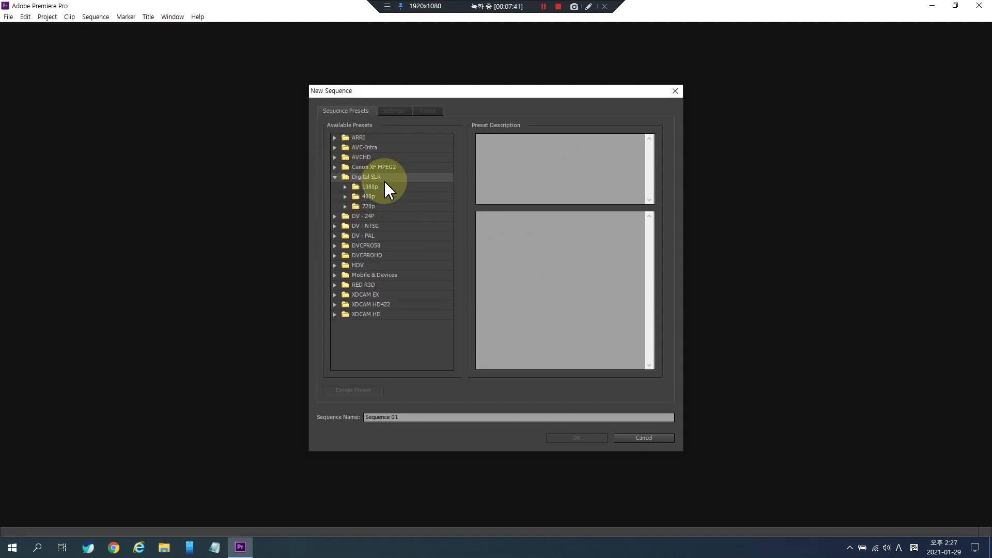
pyautogui.click(345, 187)
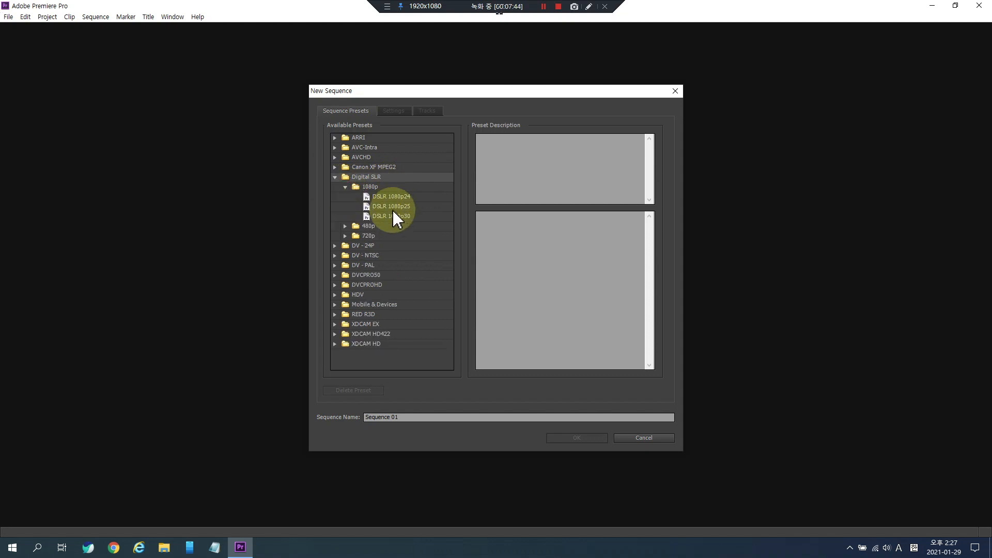
pyautogui.click(392, 217)
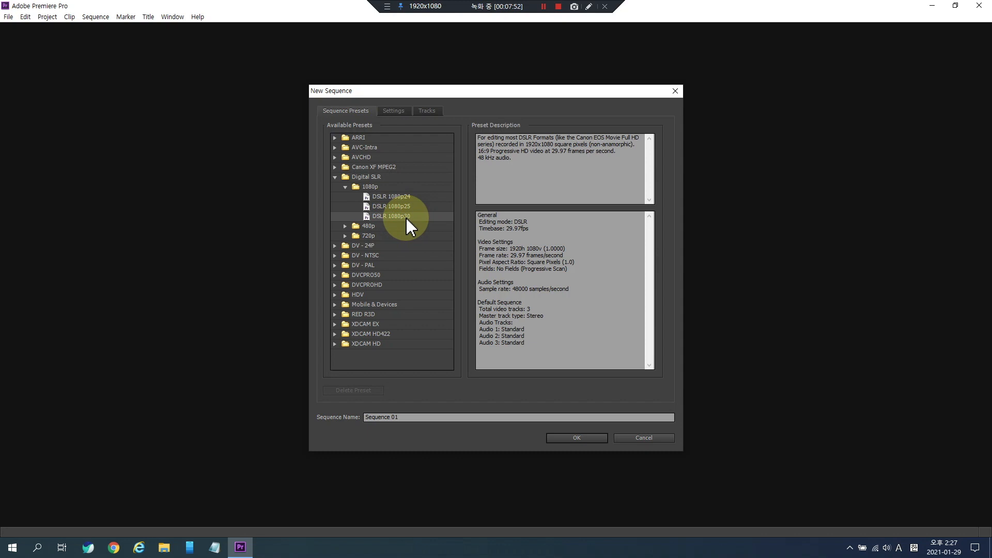
pyautogui.click(432, 418)
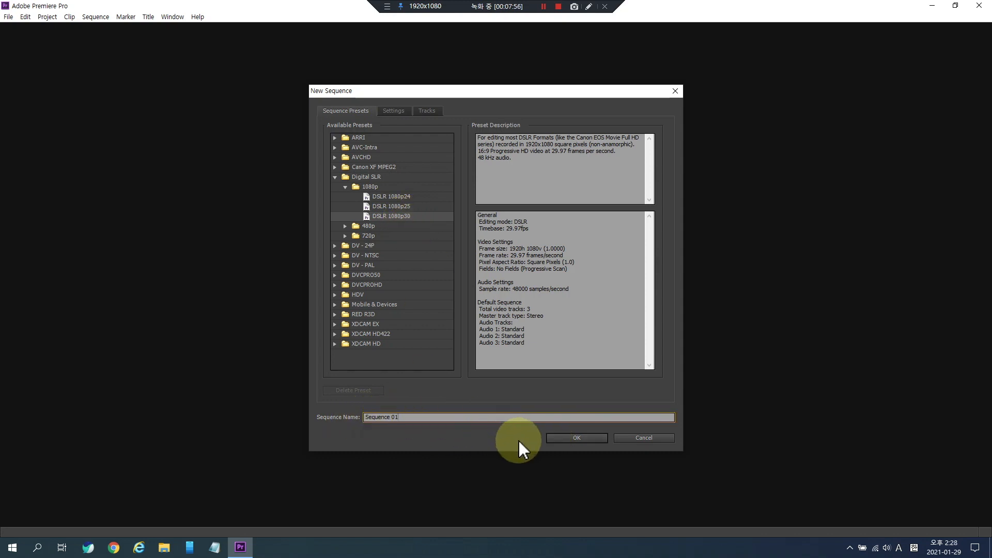
pyautogui.click(563, 440)
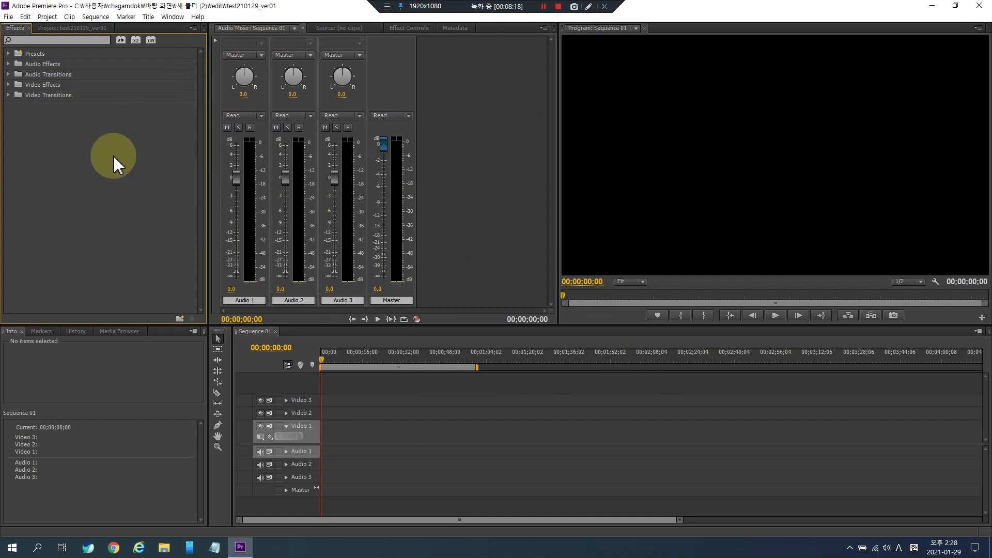
# - Switch the workspace to Editing
pyautogui.click(174, 16)
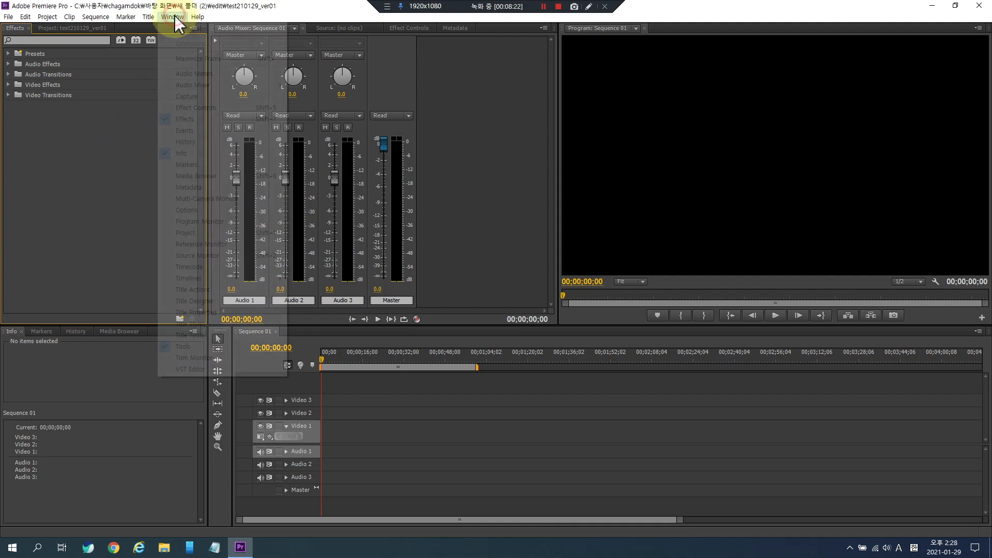
pyautogui.moveTo(201, 31)
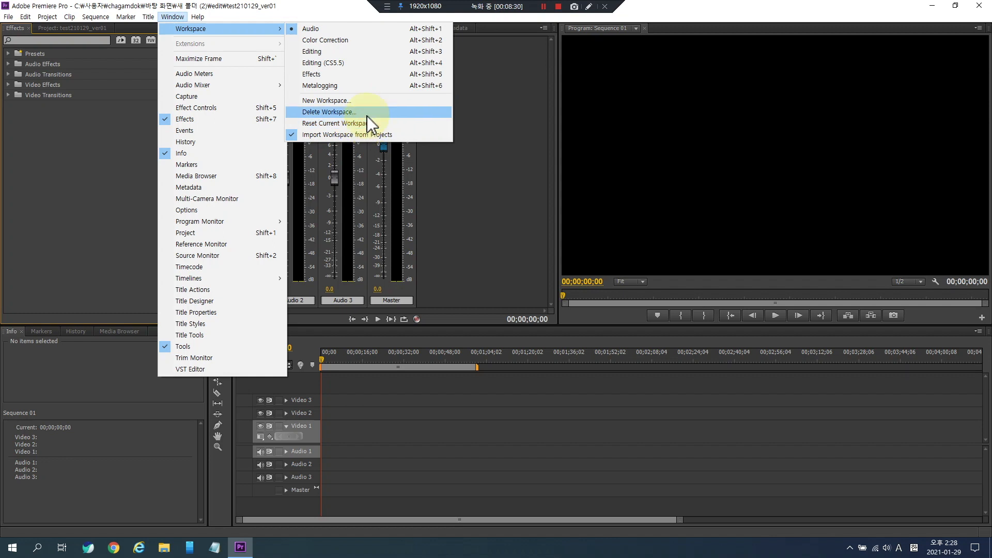
pyautogui.click(365, 30)
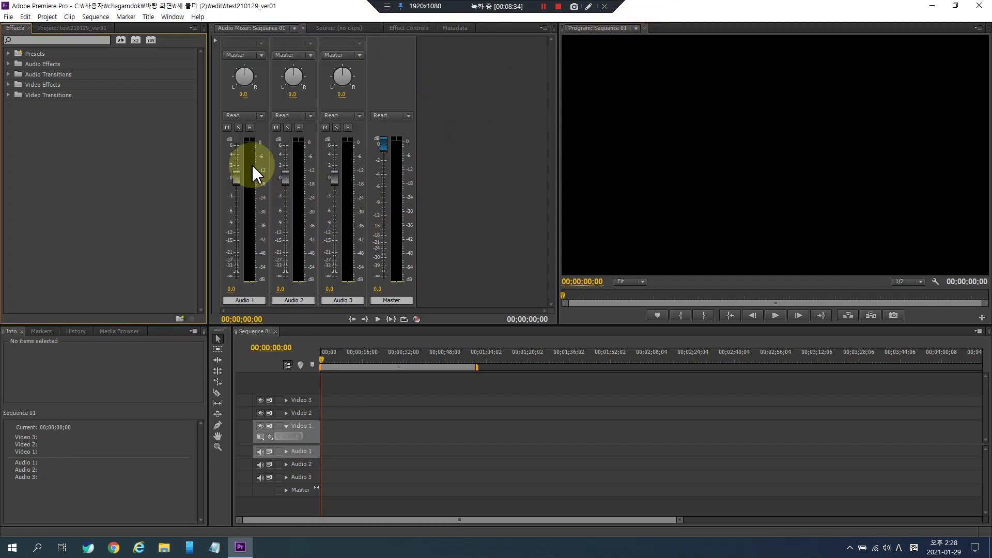
pyautogui.click(177, 20)
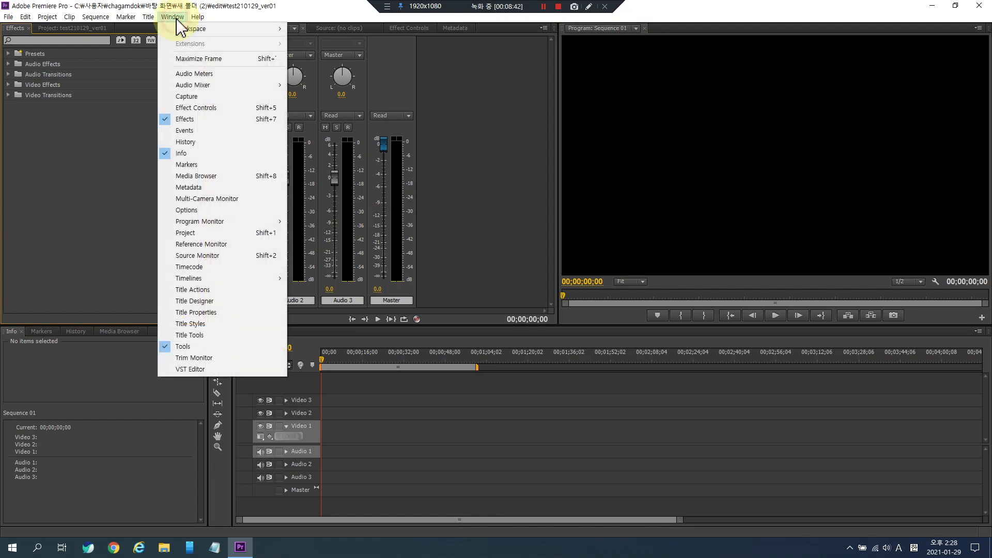
pyautogui.click(214, 32)
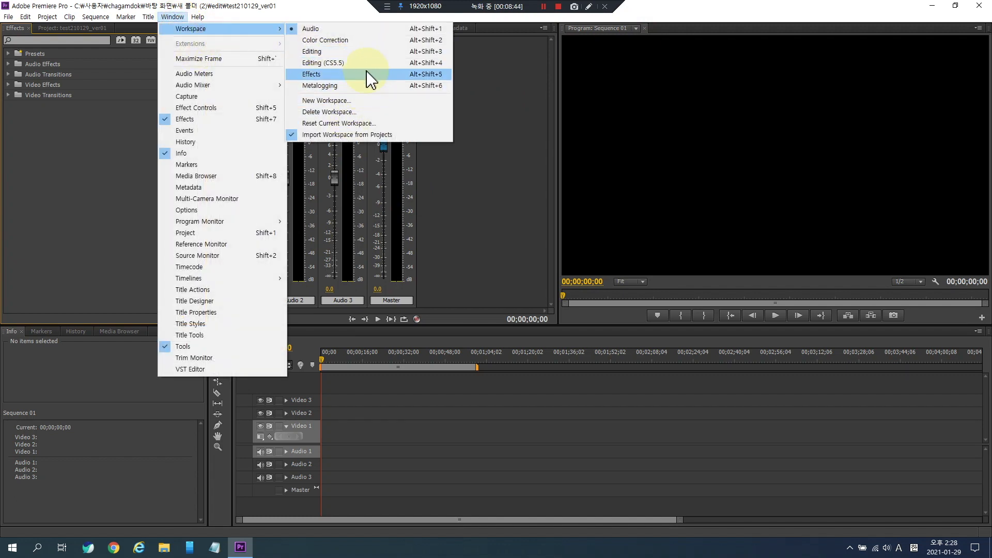
pyautogui.click(371, 50)
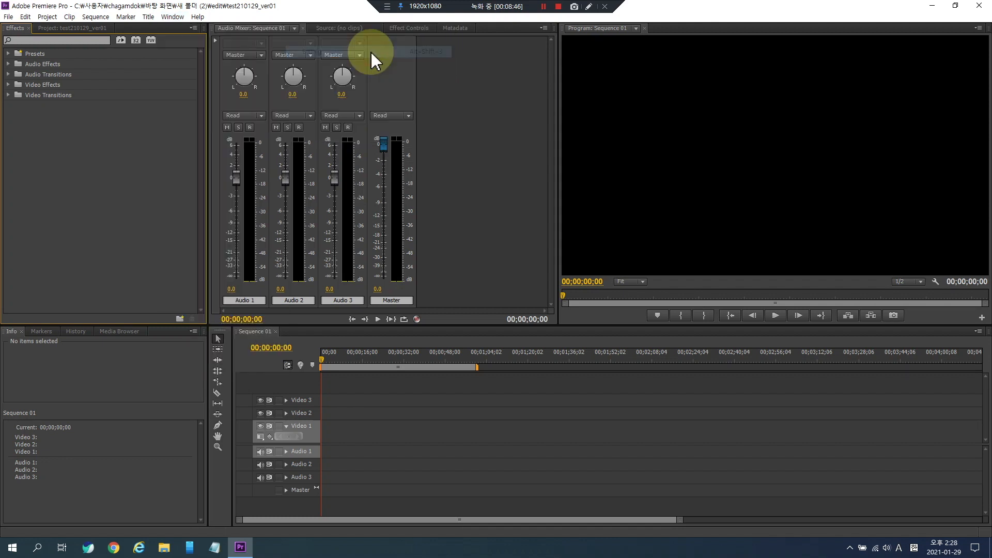
# - Reset the current Editing workspace to its default layout
pyautogui.click(172, 17)
pyautogui.moveTo(243, 29)
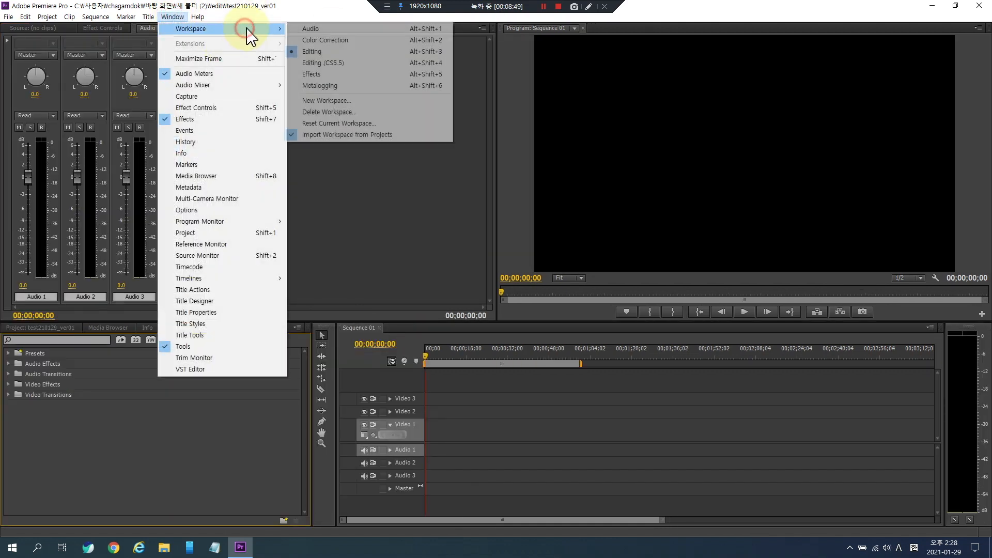
pyautogui.click(347, 124)
pyautogui.click(492, 283)
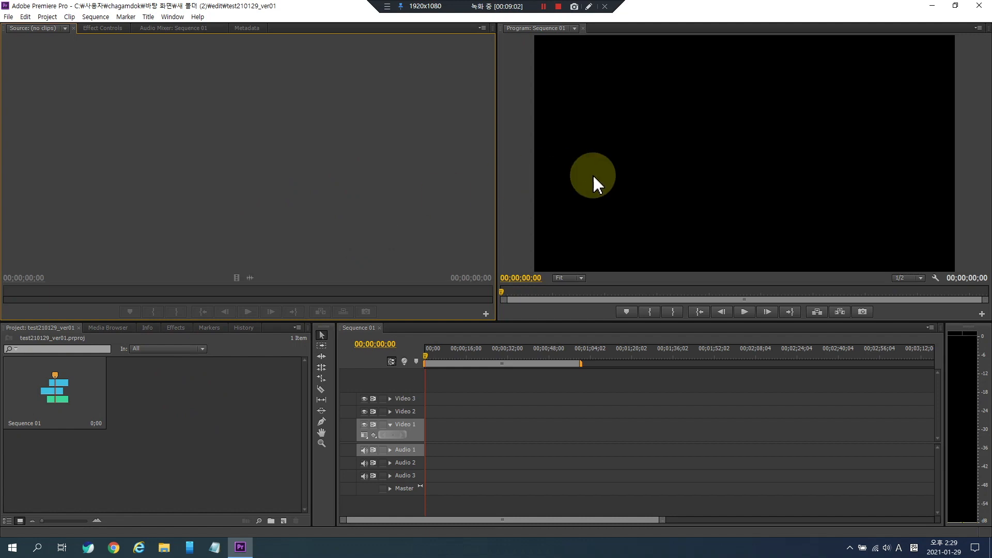
# - Examine the Source, Program, Project and Timeline panels of the workspace
pyautogui.click(589, 454)
pyautogui.click(594, 209)
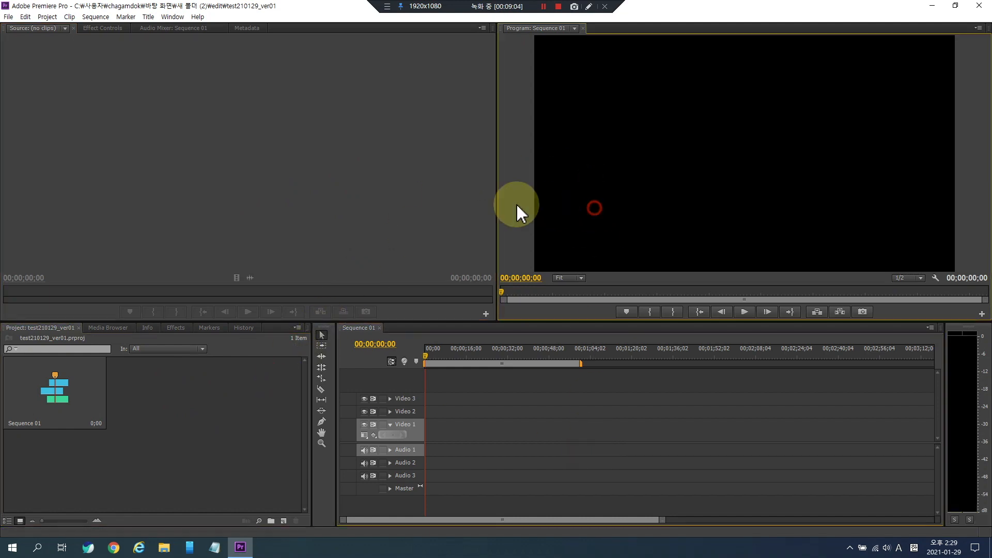
pyautogui.click(424, 203)
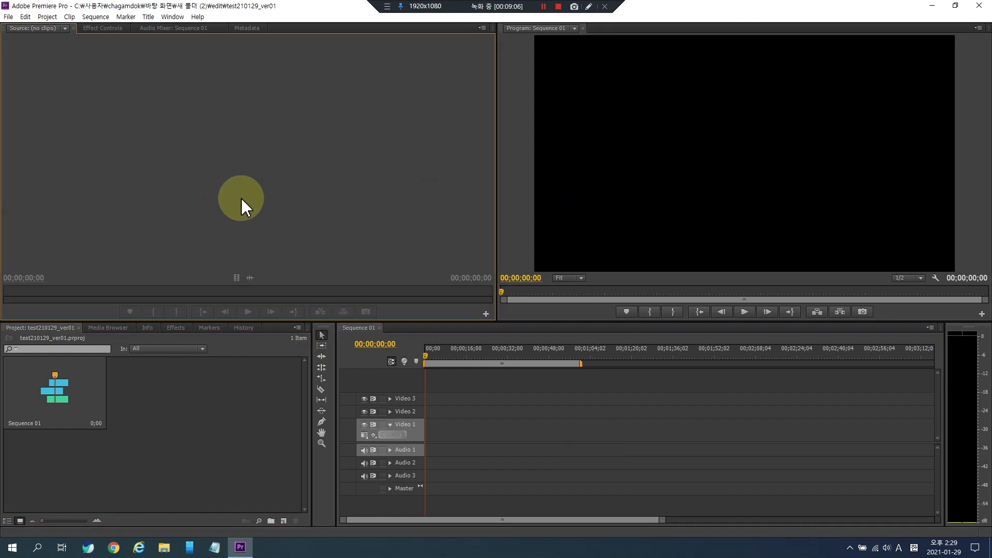
pyautogui.click(597, 171)
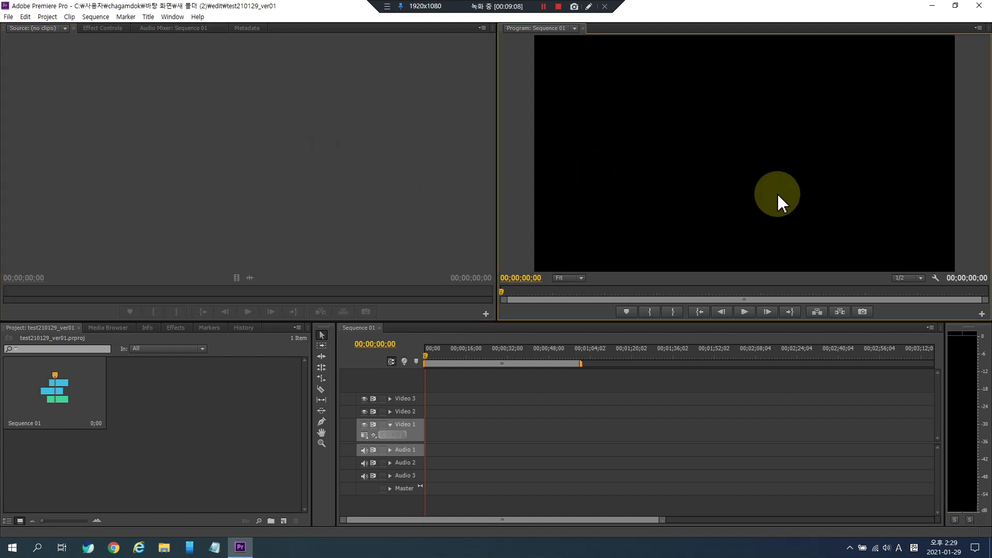
pyautogui.click(347, 153)
pyautogui.click(169, 404)
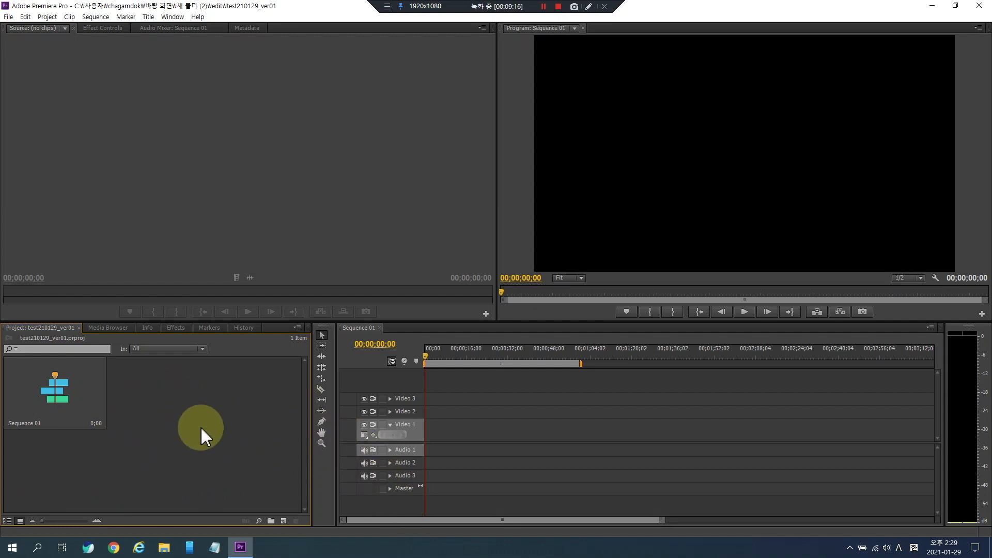
pyautogui.click(274, 163)
pyautogui.click(567, 424)
pyautogui.click(649, 226)
pyautogui.click(480, 446)
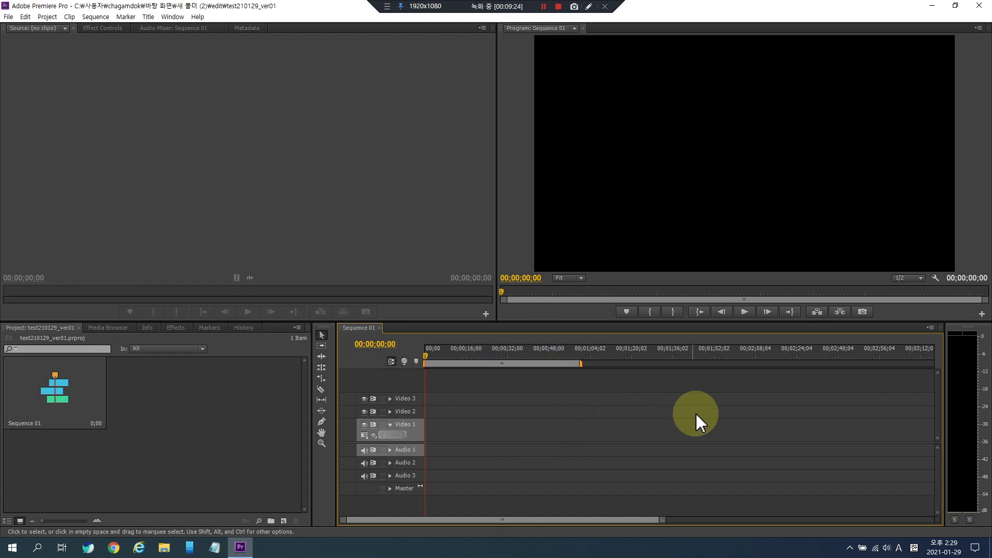
pyautogui.click(820, 147)
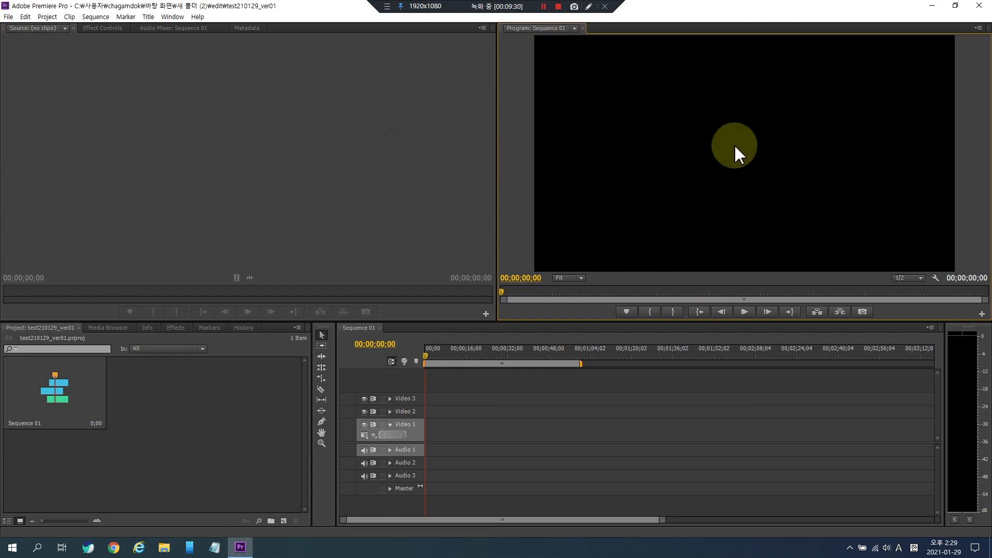
pyautogui.click(292, 185)
pyautogui.click(666, 213)
pyautogui.click(596, 425)
pyautogui.click(337, 143)
pyautogui.click(207, 389)
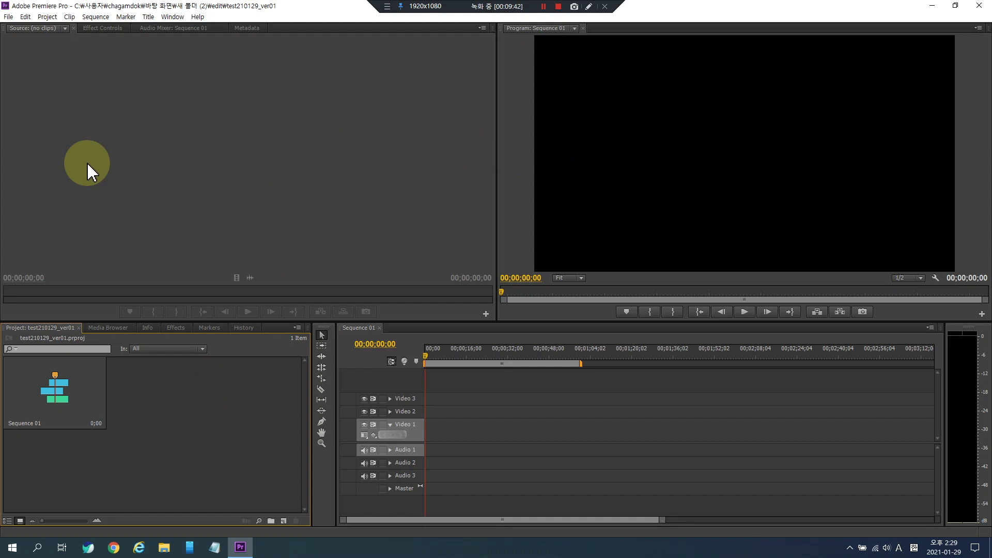
pyautogui.rightClick(203, 398)
pyautogui.click(176, 399)
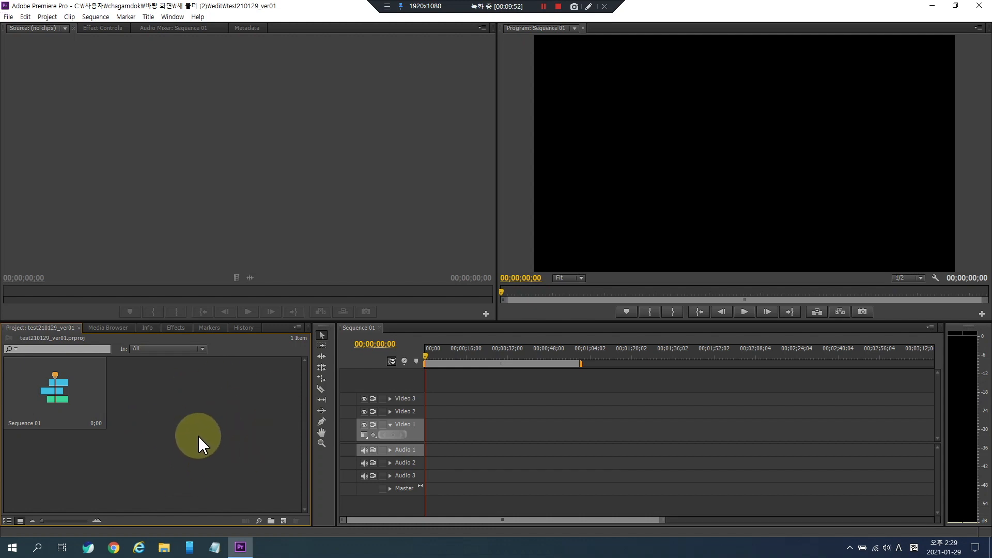
pyautogui.doubleClick(217, 389)
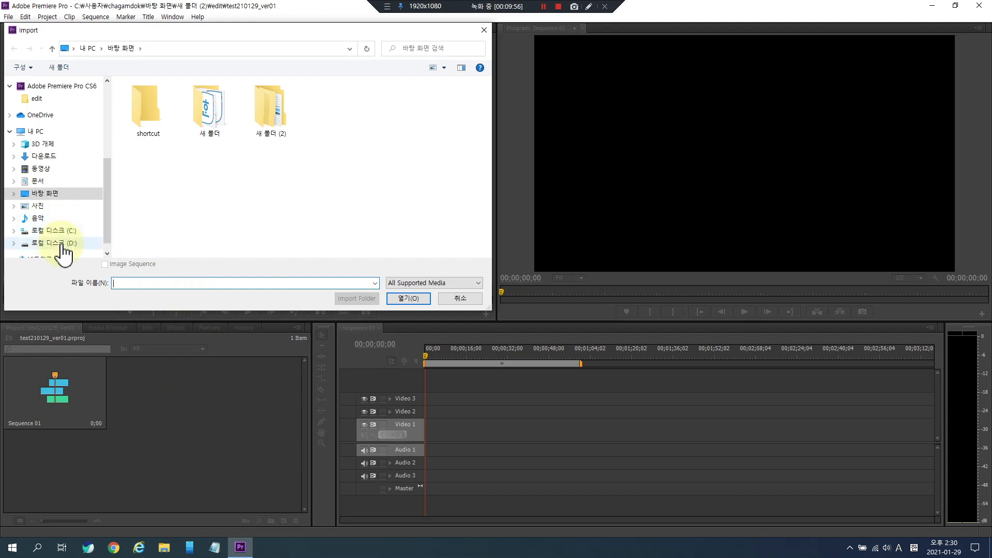
pyautogui.click(62, 247)
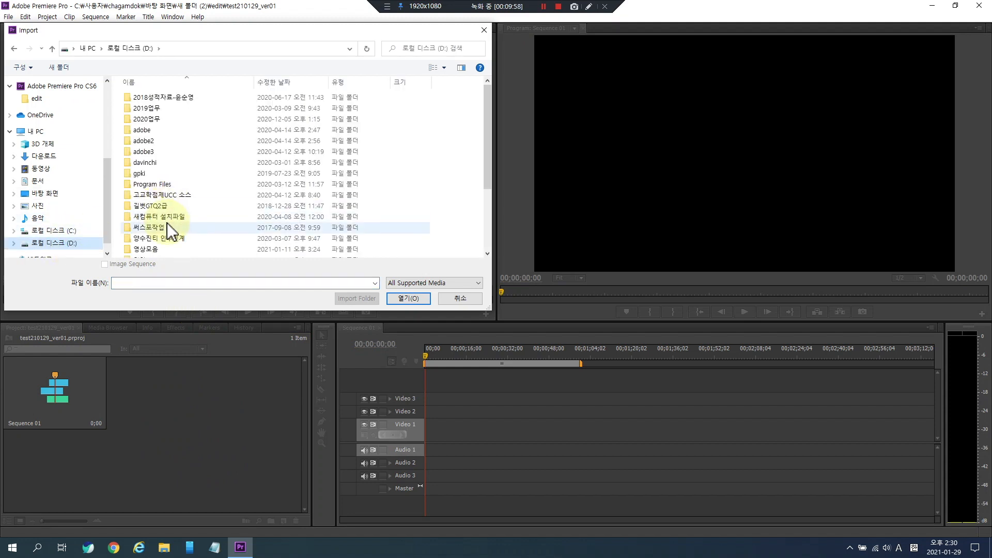
pyautogui.doubleClick(146, 166)
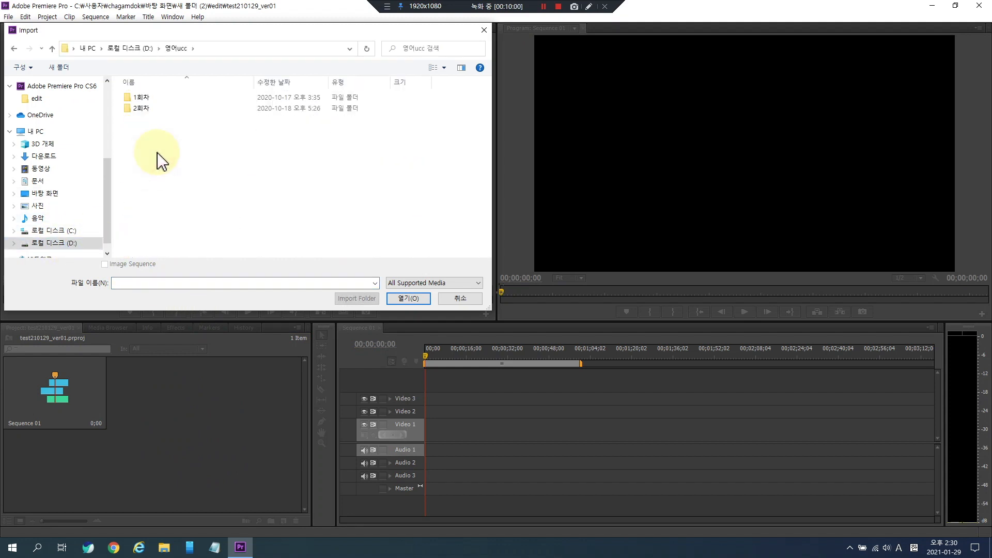
pyautogui.doubleClick(153, 109)
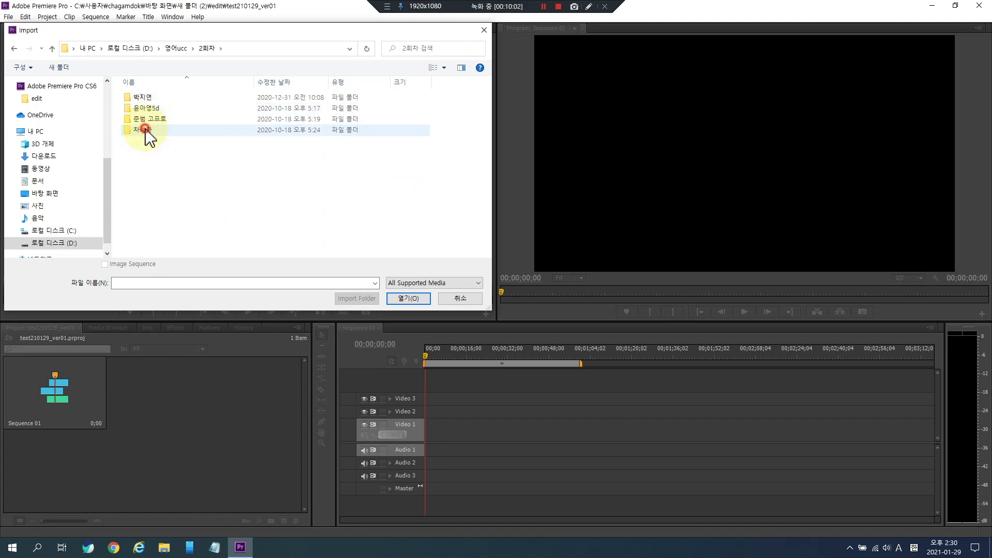
pyautogui.click(146, 130)
pyautogui.doubleClick(145, 130)
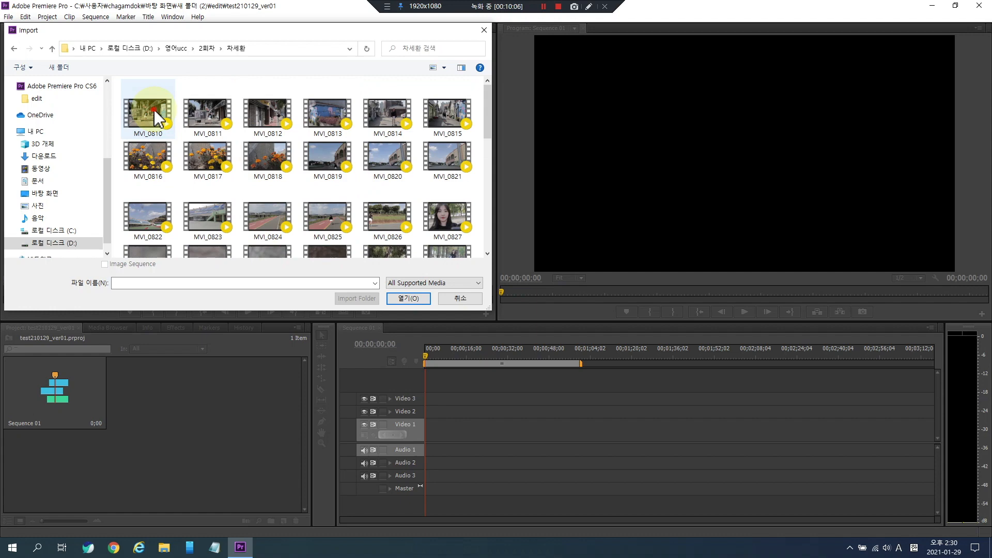
pyautogui.click(156, 117)
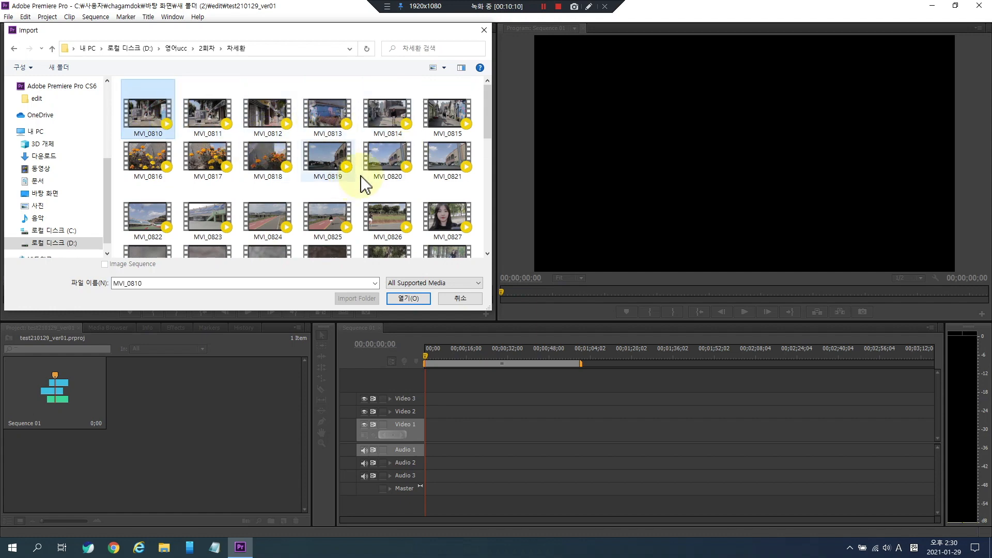
pyautogui.keyDown('ctrl'); pyautogui.click(387, 116); pyautogui.keyUp('ctrl')
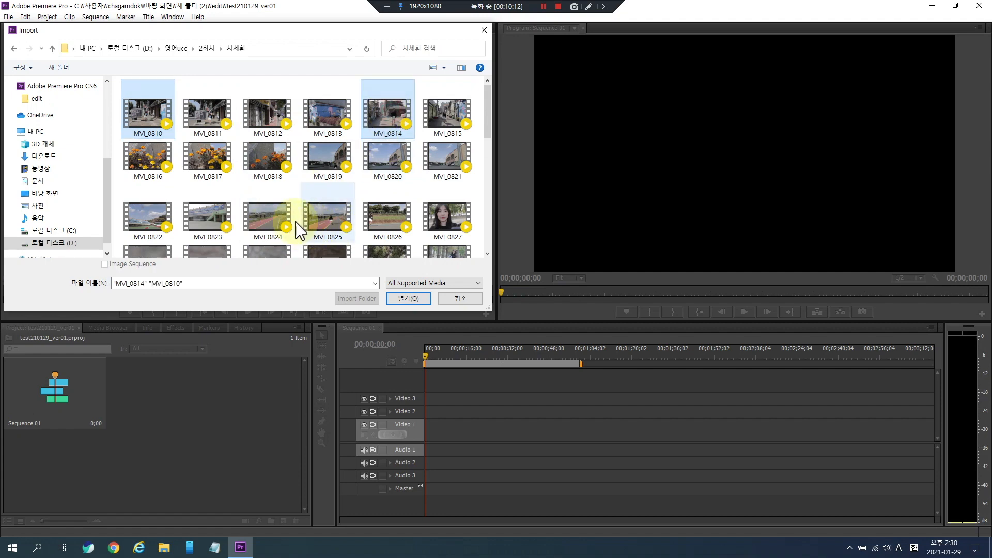
pyautogui.keyDown('ctrl'); pyautogui.click(277, 219); pyautogui.keyUp('ctrl')
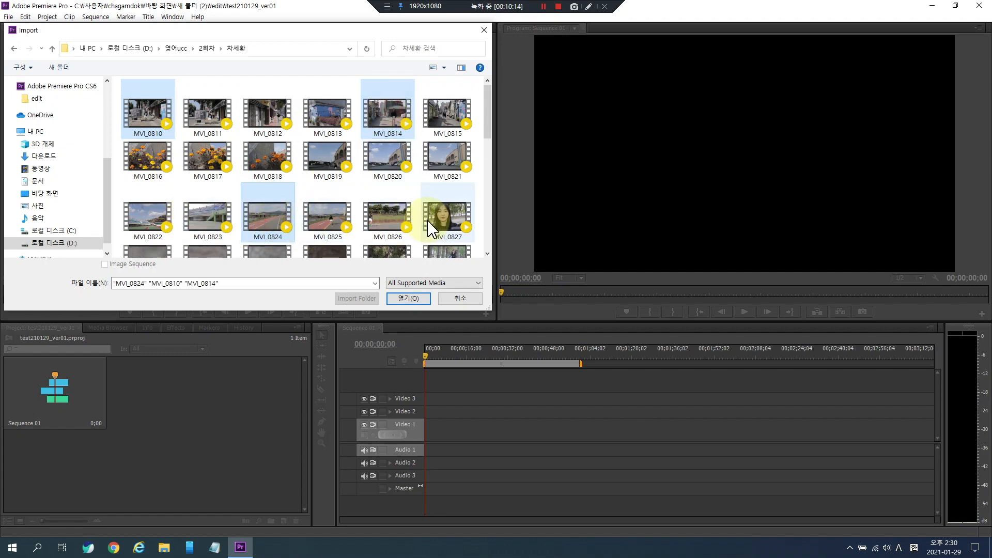
pyautogui.keyDown('ctrl'); pyautogui.click(388, 217); pyautogui.keyUp('ctrl')
pyautogui.scroll(-3, 333, 210)
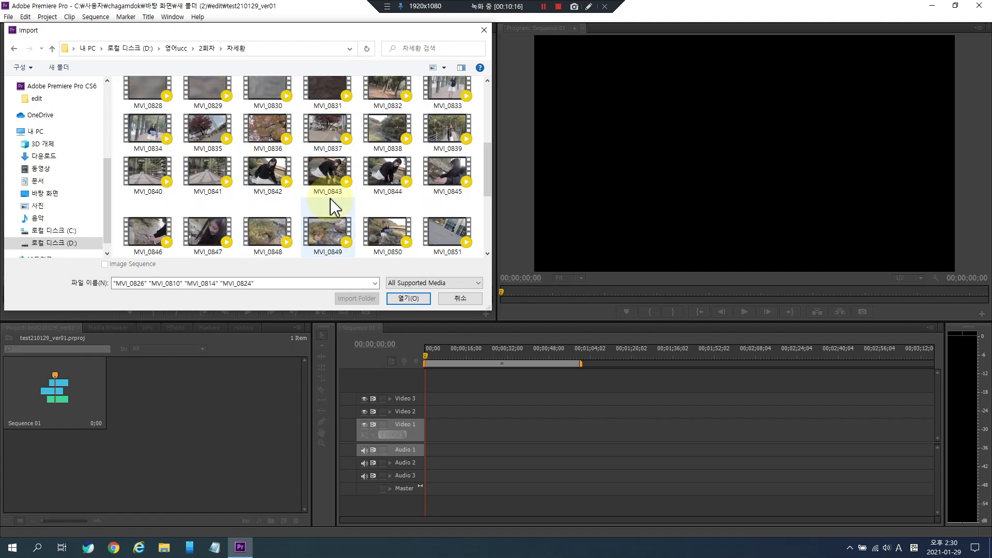
pyautogui.keyDown('ctrl'); pyautogui.click(146, 128); pyautogui.keyUp('ctrl')
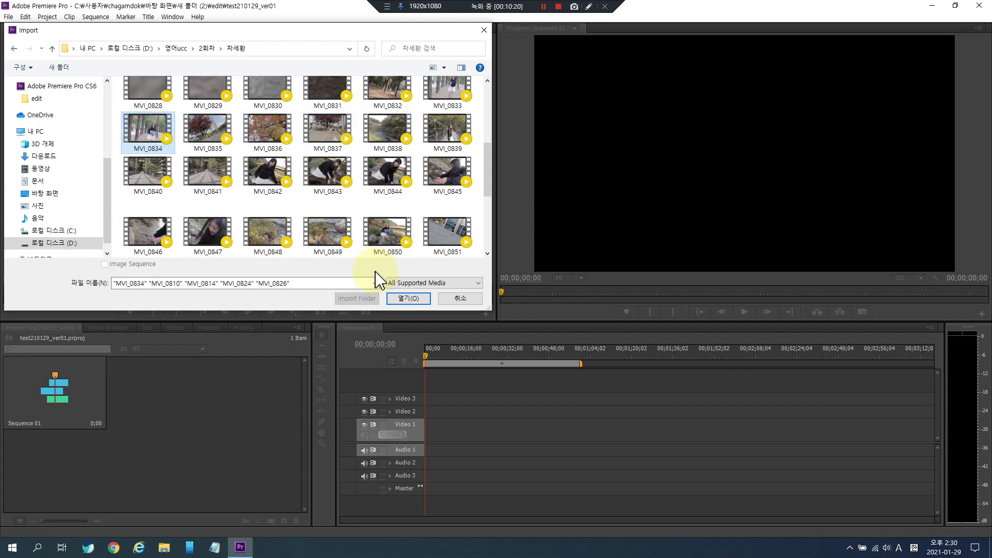
pyautogui.scroll(-3, 362, 241)
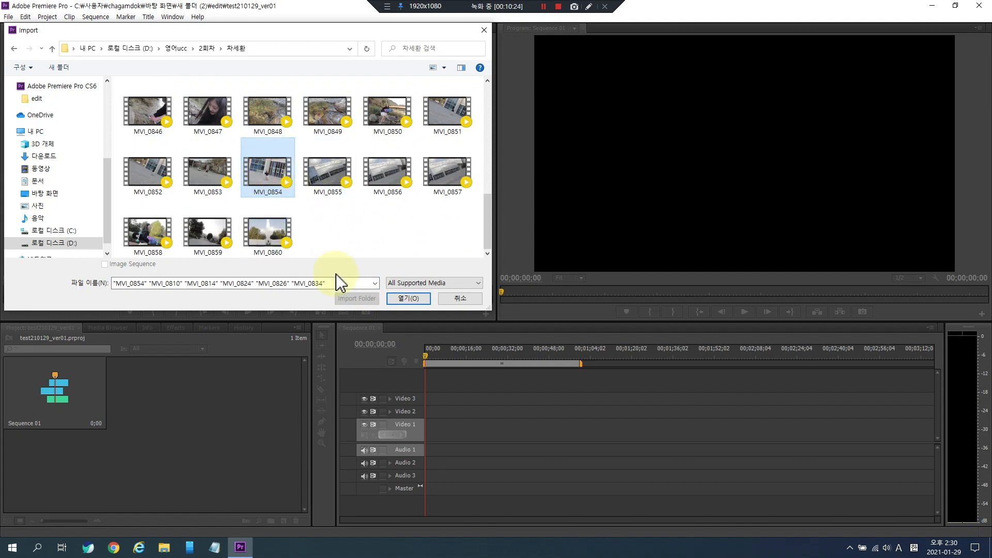
pyautogui.click(408, 298)
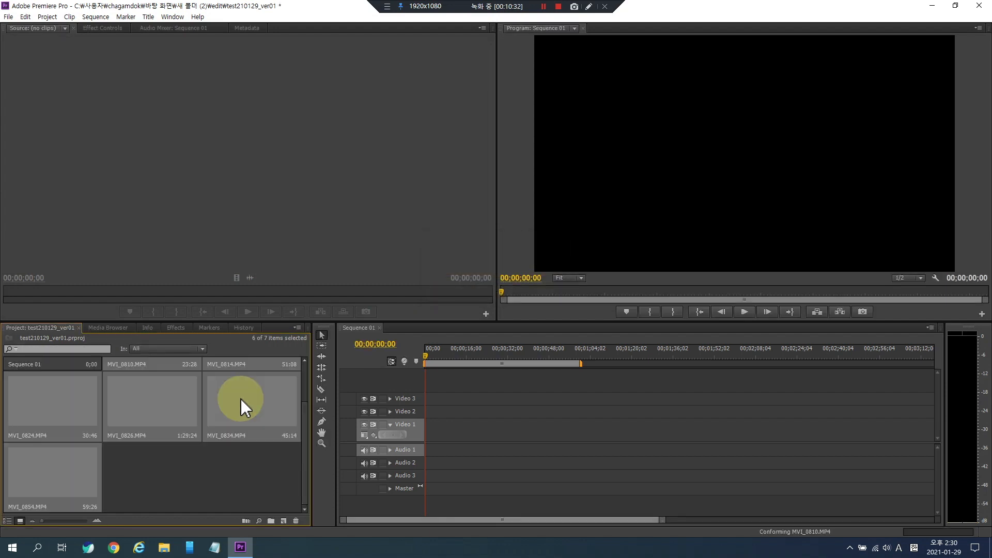
# - Switch the Project panel to list view and back to icon view
pyautogui.click(181, 475)
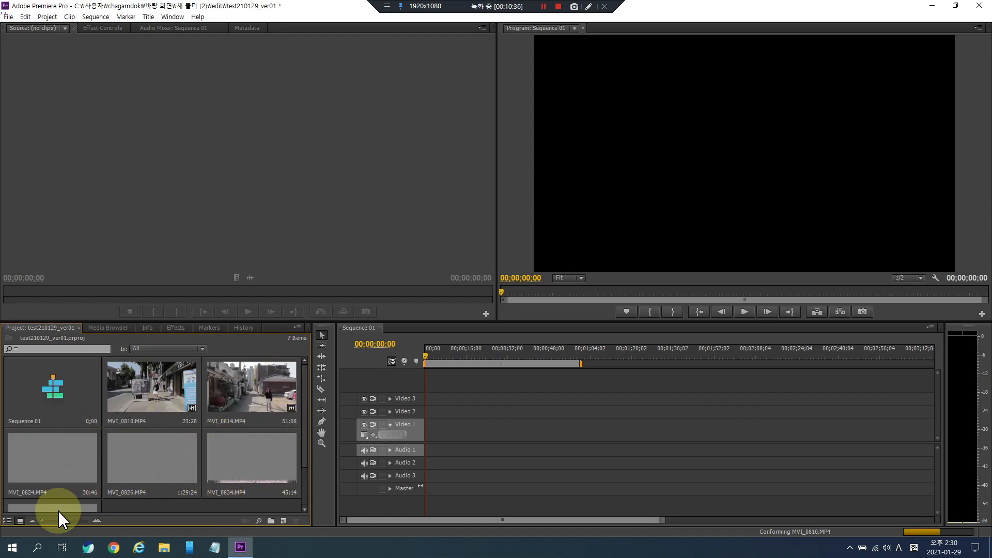
pyautogui.click(8, 521)
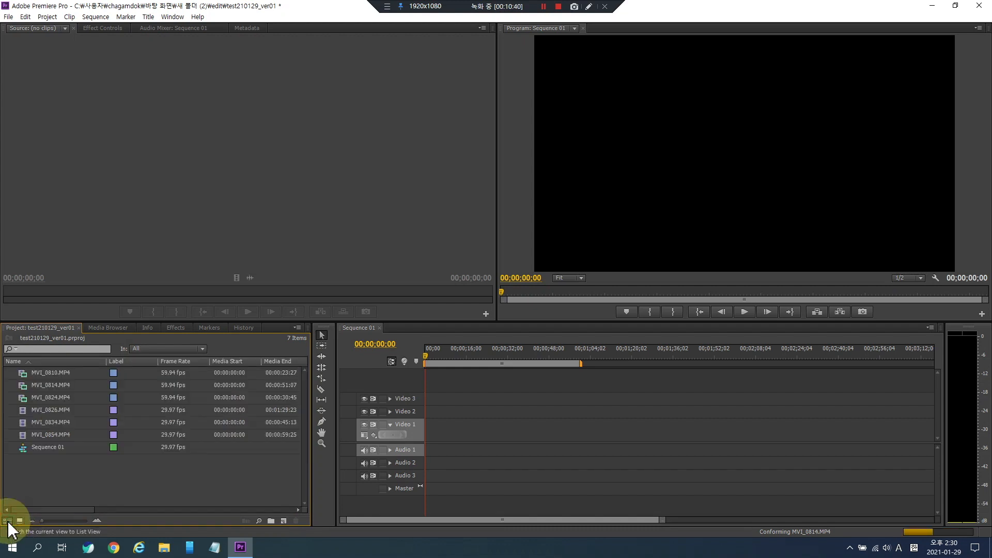
pyautogui.moveTo(77, 509); pyautogui.dragTo(53, 506)
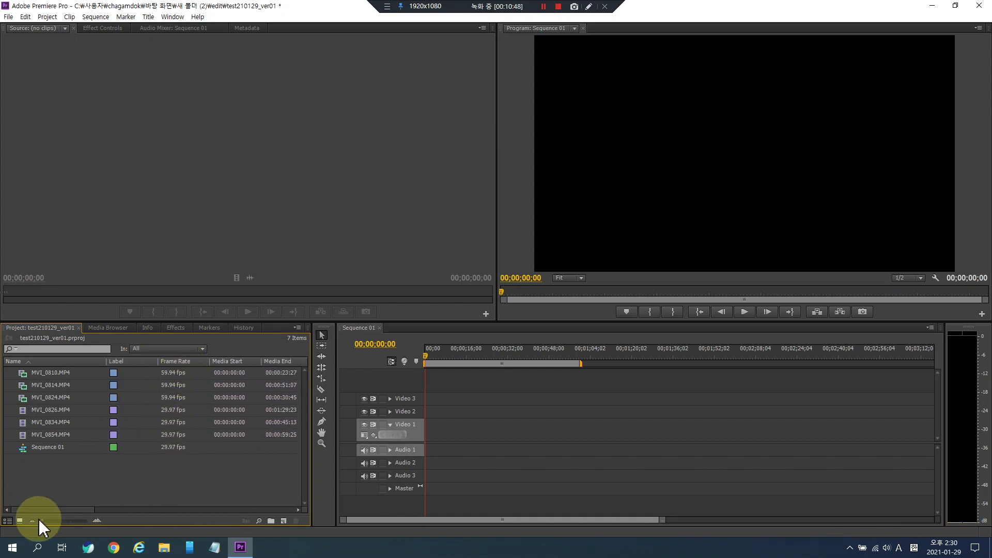
pyautogui.click(21, 521)
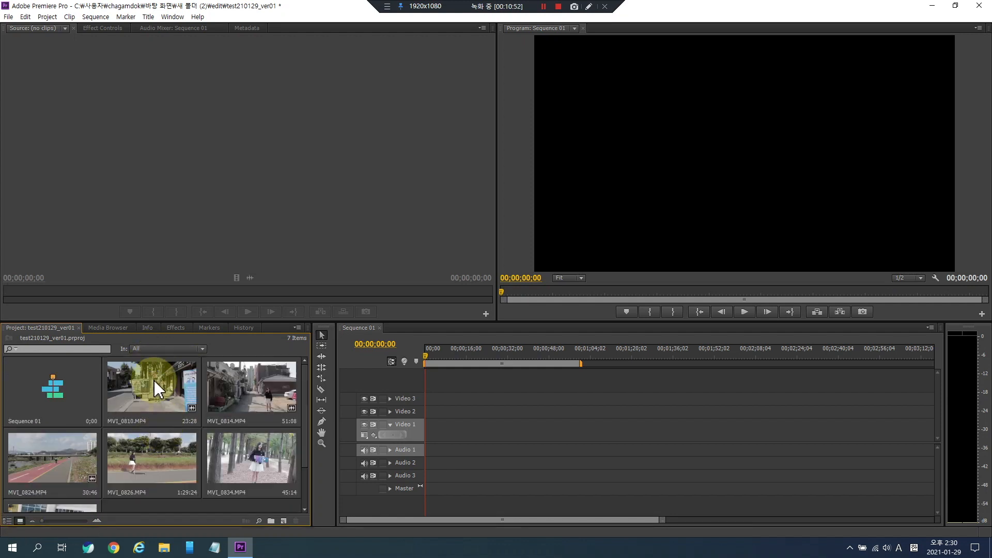
# - Open MVI_0810.MP4 in the Source monitor and play it back from different points
pyautogui.doubleClick(152, 387)
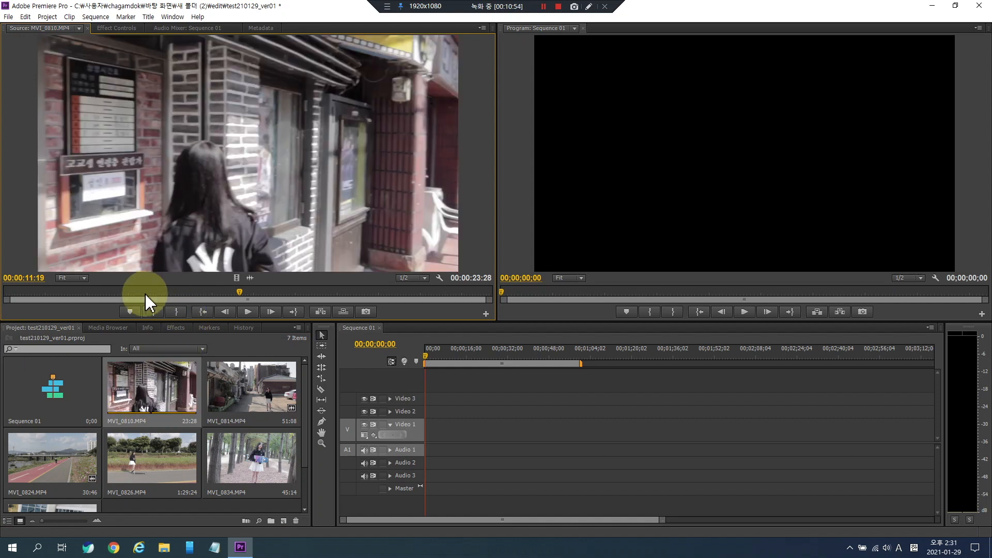
pyautogui.click(30, 290)
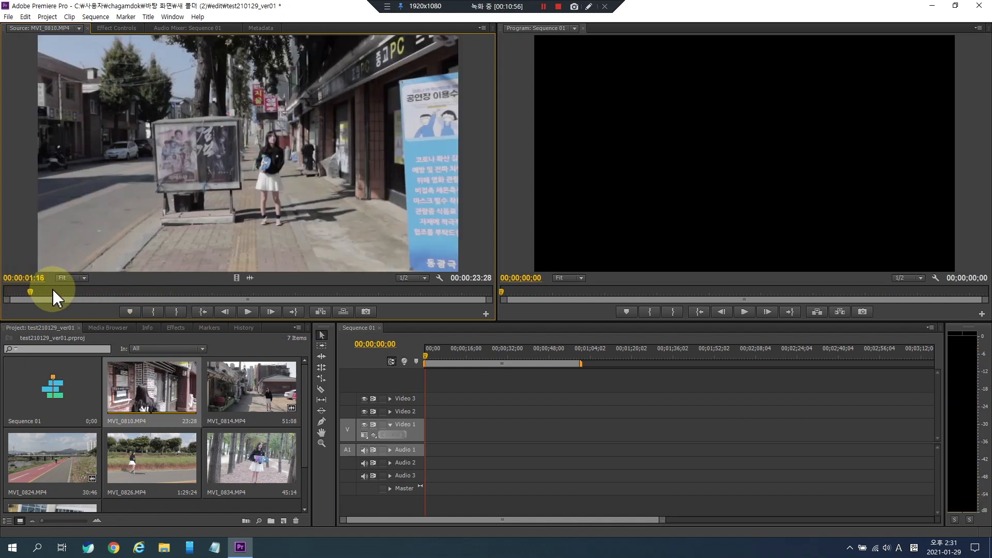
pyautogui.press('space')
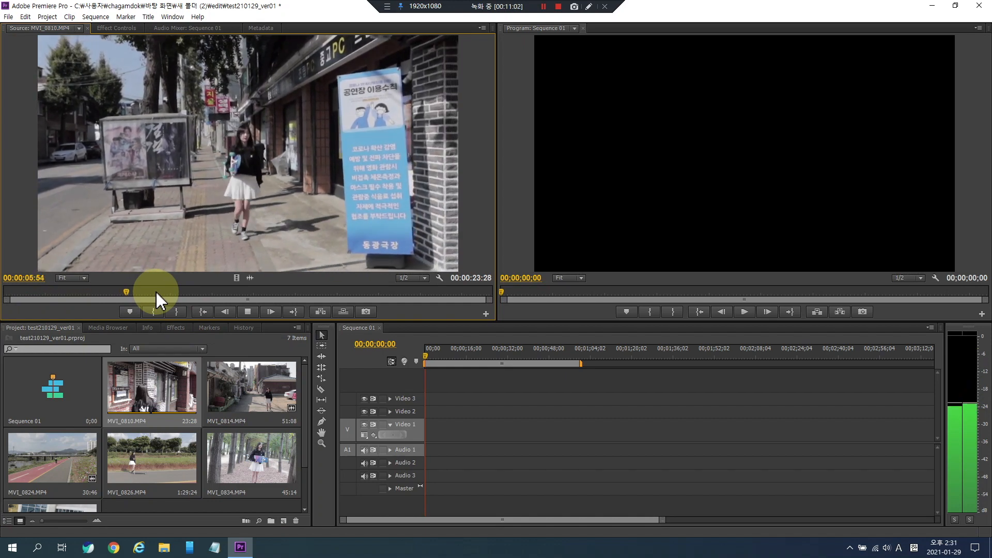
pyautogui.press('space')
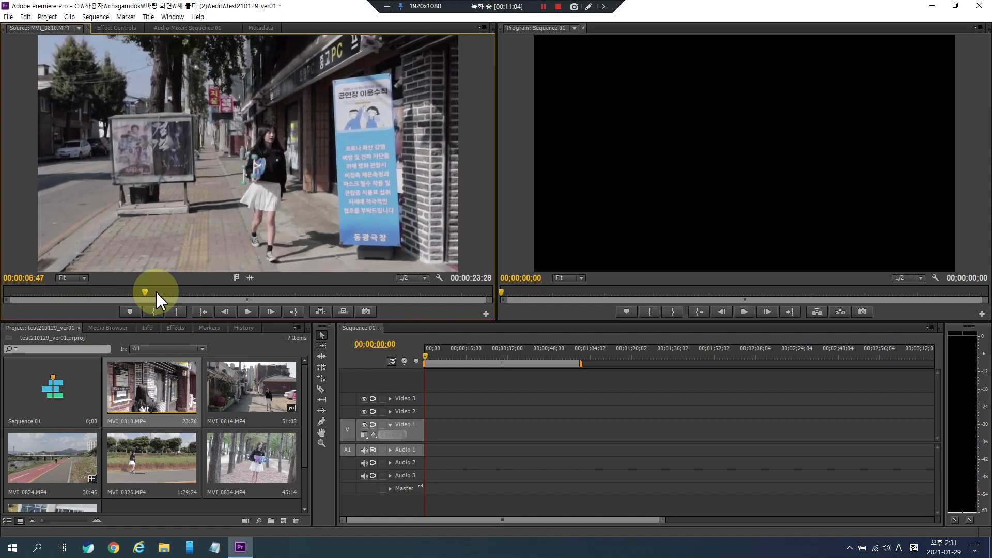
pyautogui.press('space')
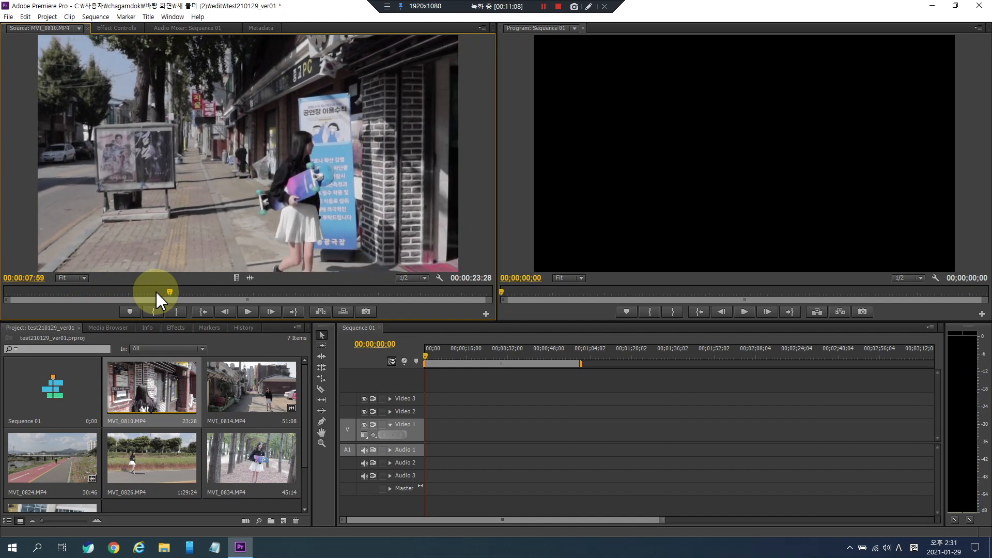
pyautogui.click(222, 293)
pyautogui.press('space')
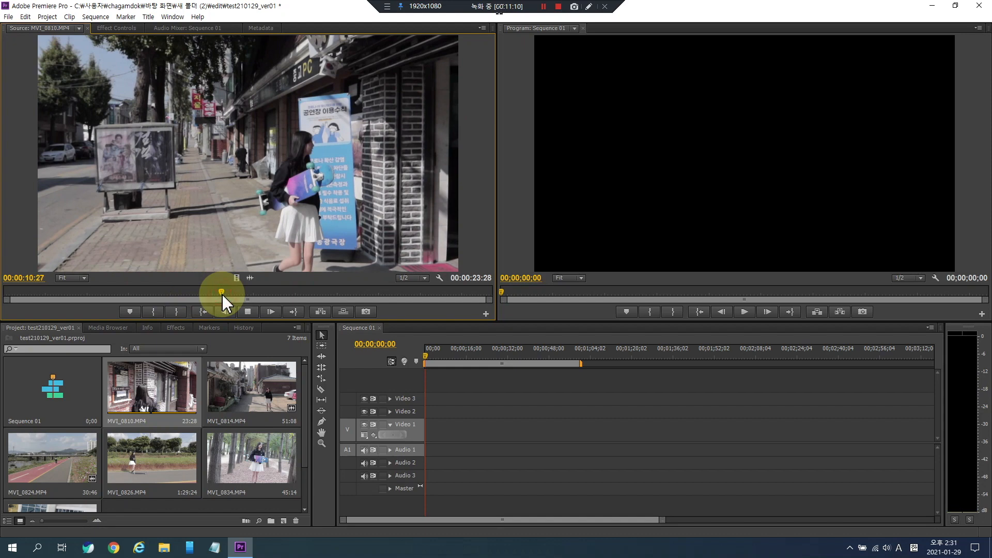
# - Step through MVI_0810.MP4 frame by frame and jump between its start and end in the Source monitor
pyautogui.click(247, 312)
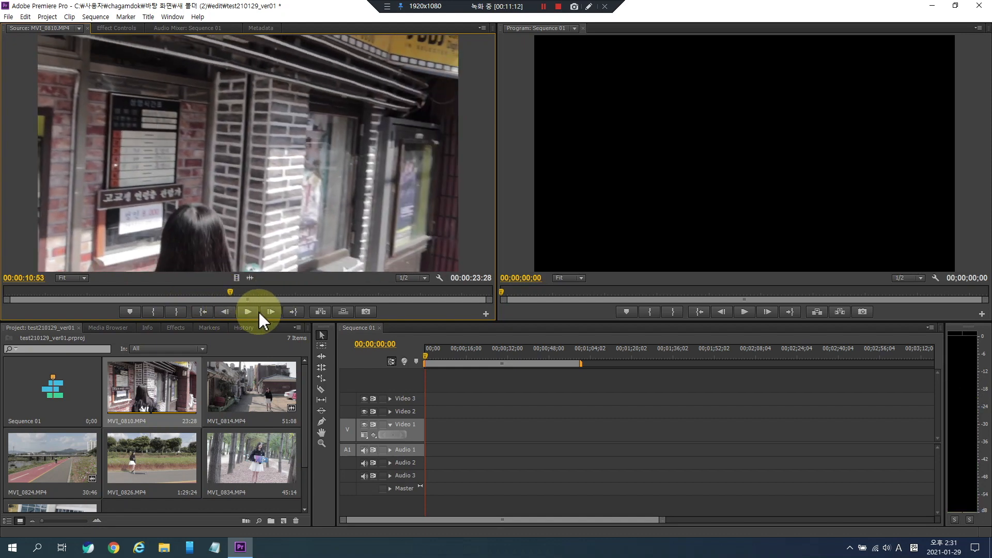
pyautogui.click(250, 312)
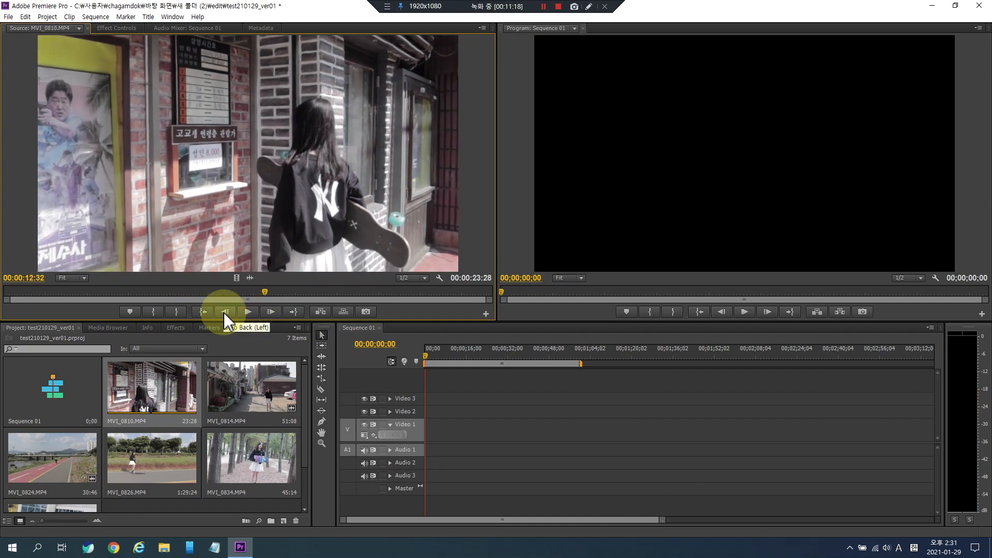
pyautogui.click(223, 312)
pyautogui.click(223, 312)
pyautogui.click(223, 312)
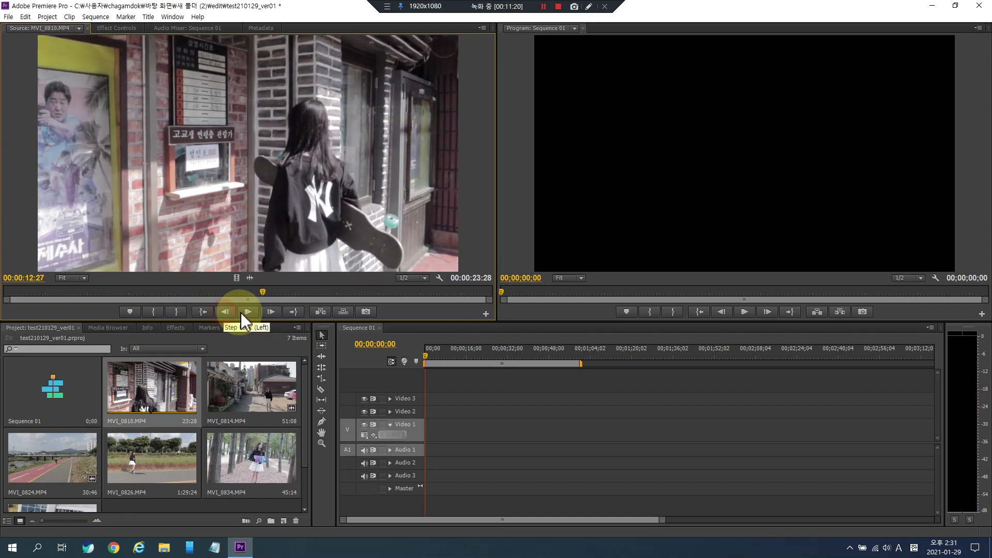
pyautogui.click(273, 311)
pyautogui.click(273, 312)
pyautogui.click(271, 312)
pyautogui.click(272, 311)
pyautogui.click(272, 311)
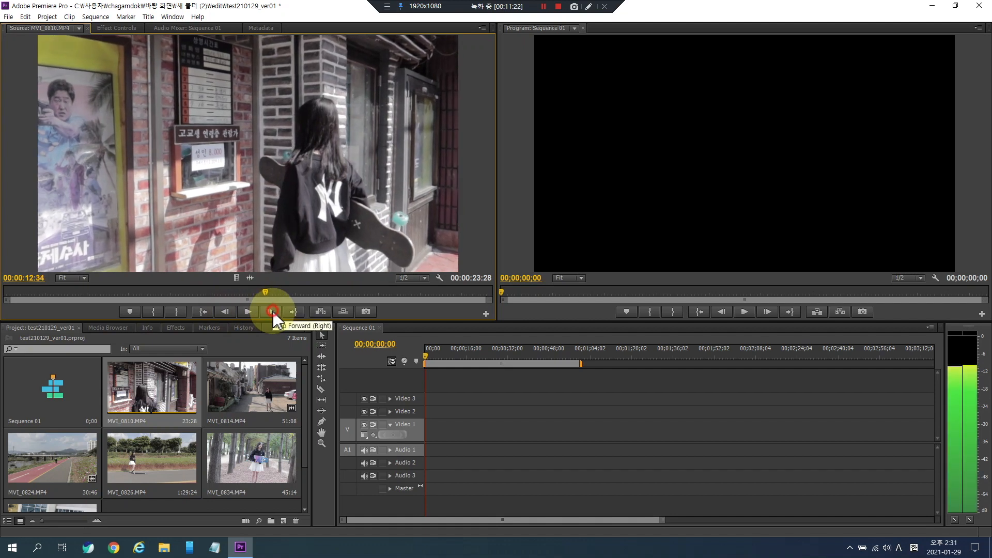
pyautogui.click(201, 312)
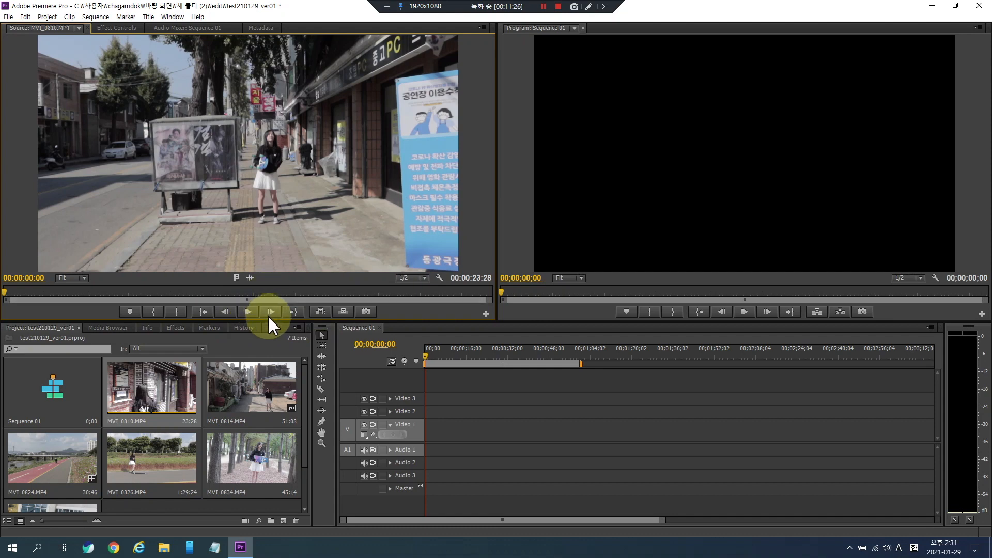
pyautogui.click(294, 312)
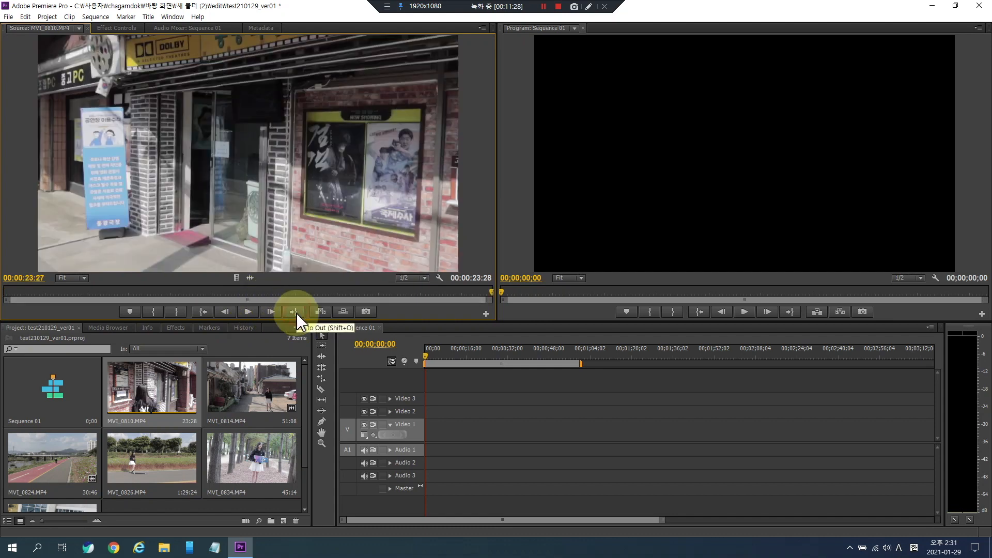
pyautogui.click(204, 313)
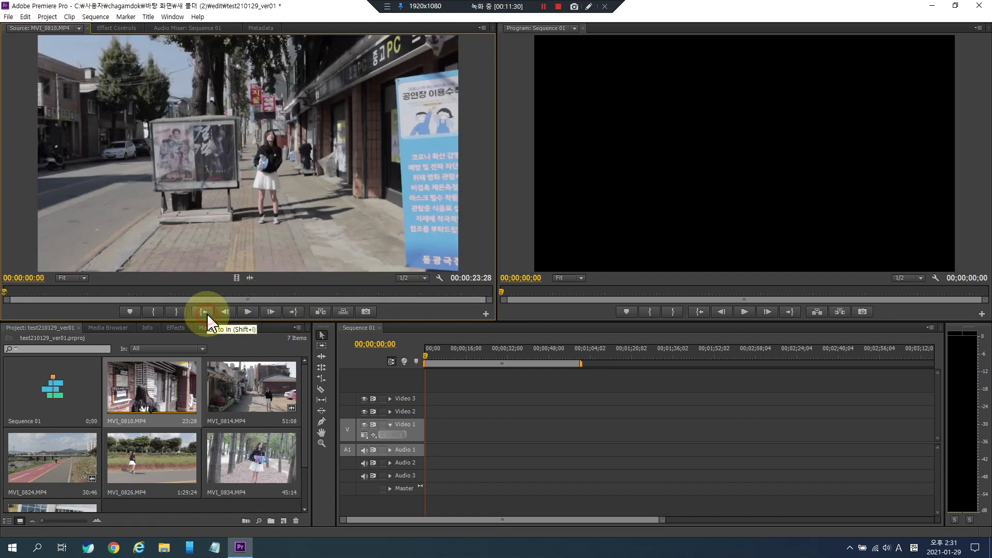
pyautogui.click(250, 313)
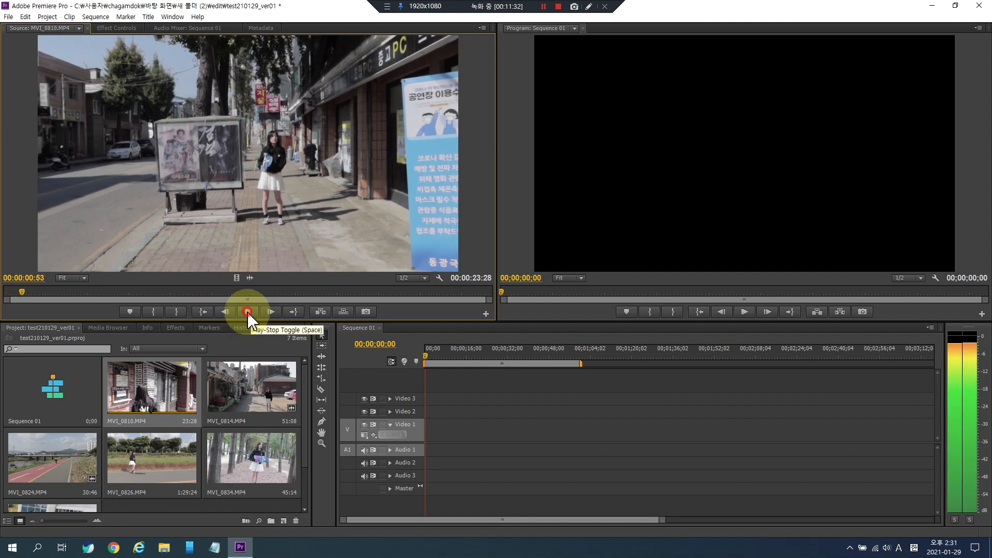
pyautogui.scroll(-1, 195, 447)
pyautogui.click(176, 469)
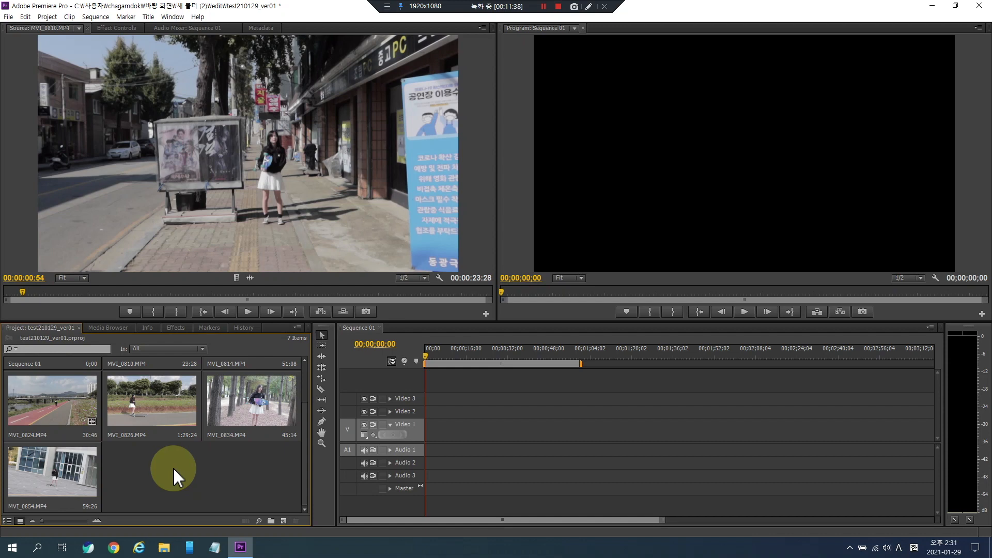
pyautogui.rightClick(172, 467)
pyautogui.click(137, 464)
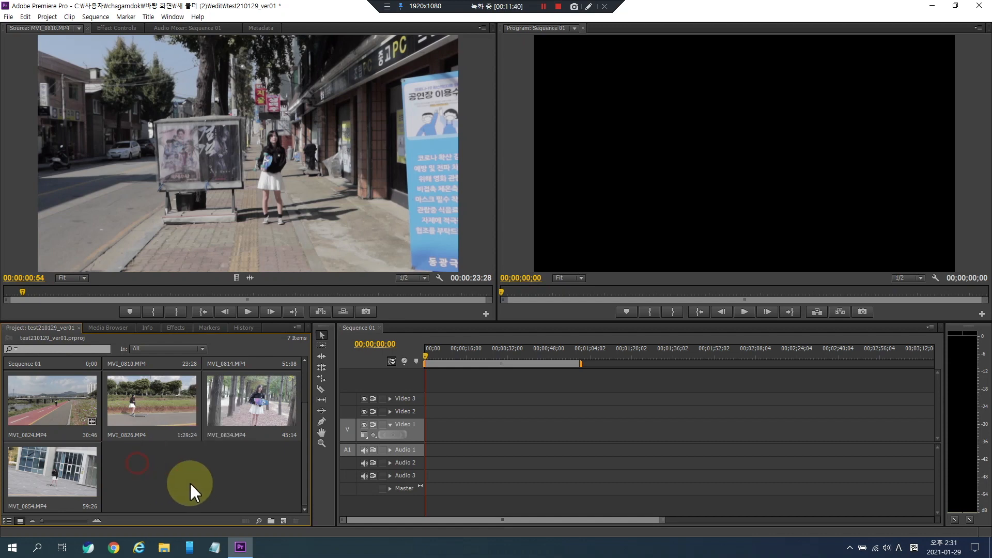
pyautogui.doubleClick(195, 482)
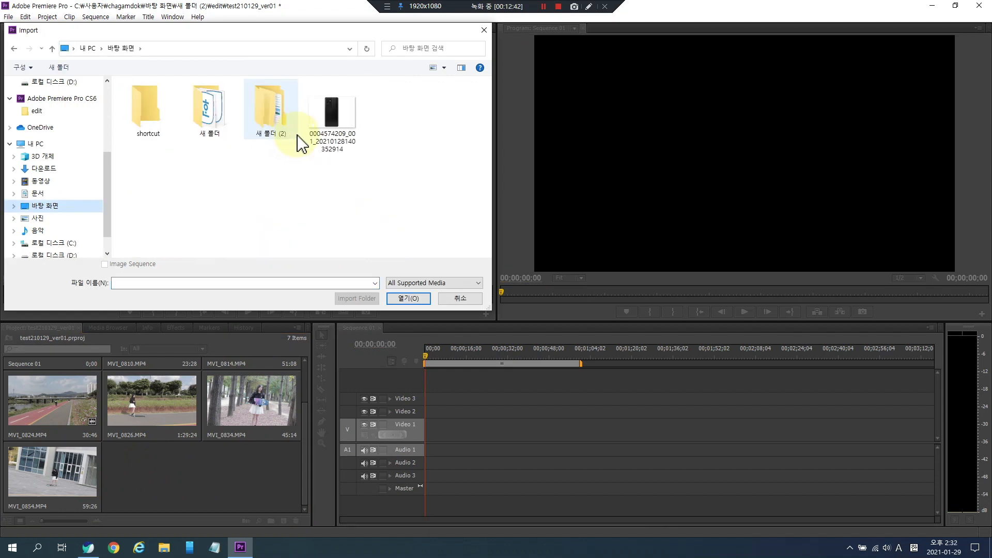
pyautogui.click(330, 116)
pyautogui.click(408, 298)
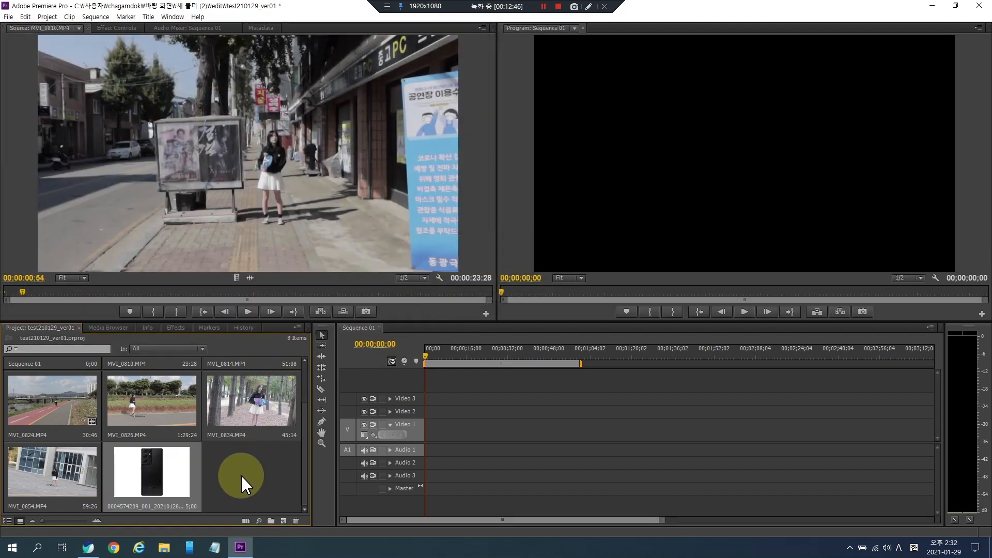
# - Drag the same image from the desktop into the Project panel again, then delete the duplicate
pyautogui.click(955, 5)
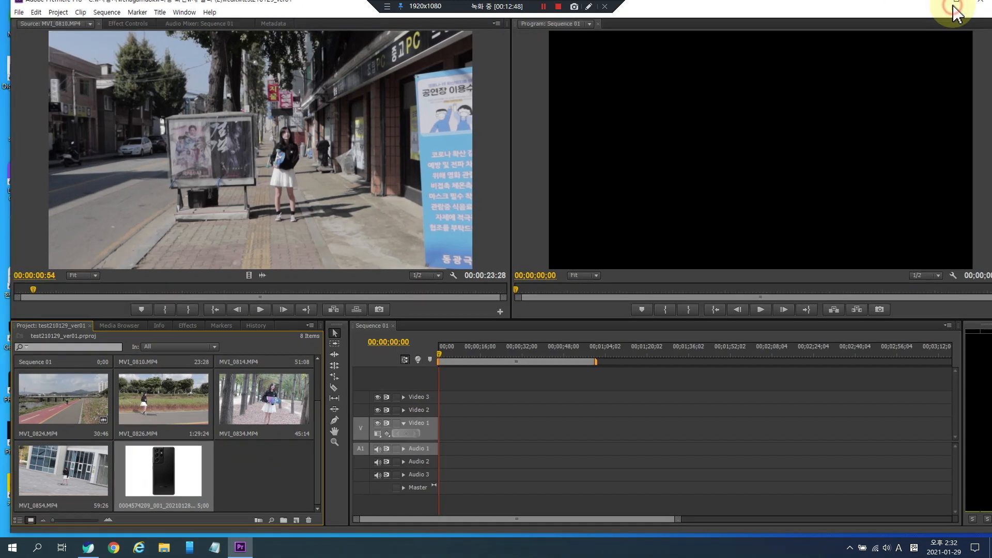
pyautogui.moveTo(180, 3); pyautogui.dragTo(434, 45)
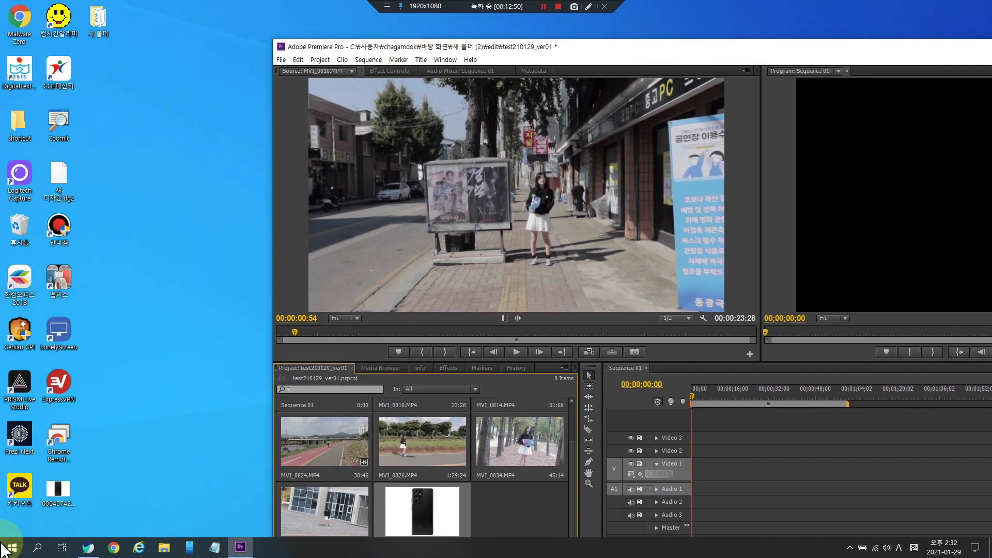
pyautogui.moveTo(58, 488); pyautogui.dragTo(551, 488)
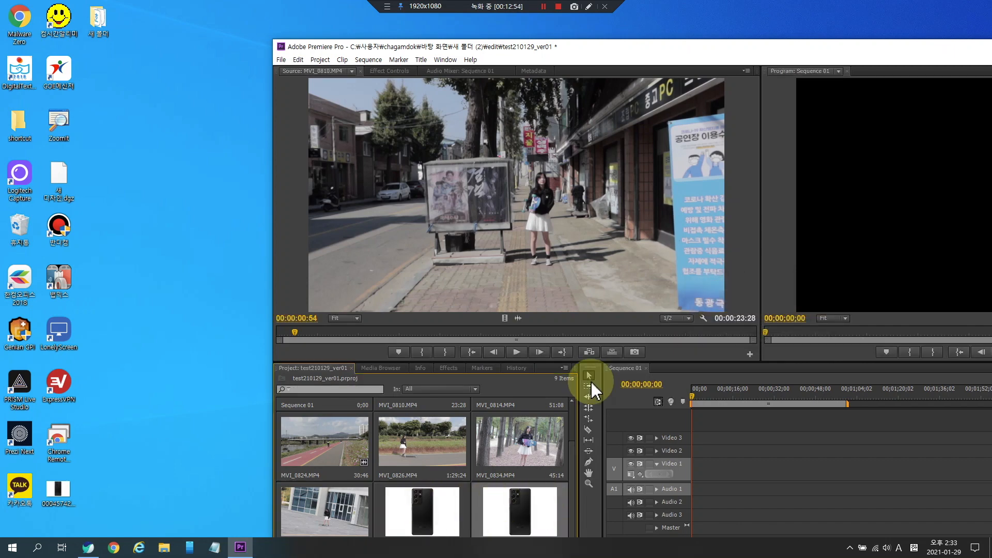
pyautogui.moveTo(843, 46); pyautogui.dragTo(648, 19)
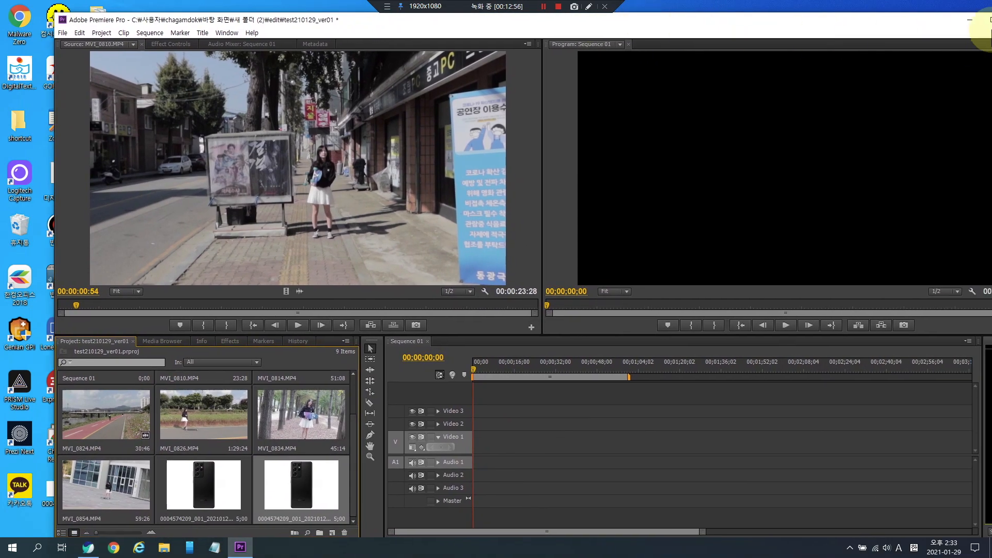
pyautogui.click(985, 20)
pyautogui.click(245, 468)
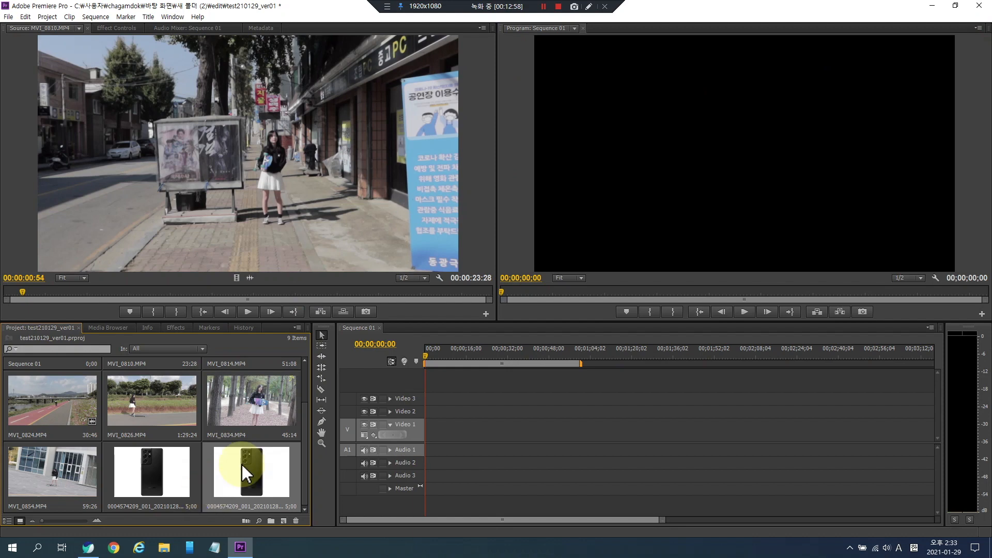
pyautogui.press('Delete')
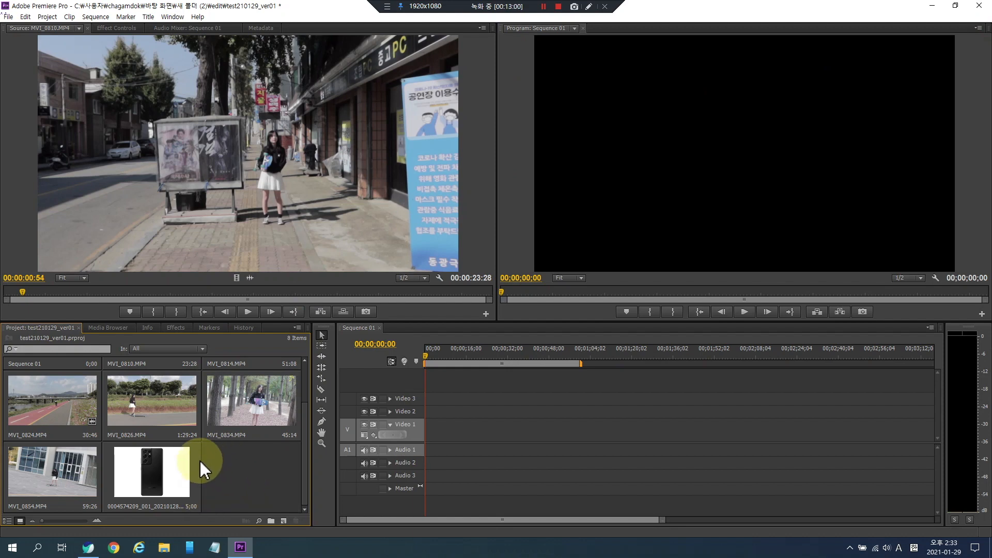
# - Open the phone image in the Source monitor to preview it
pyautogui.doubleClick(180, 454)
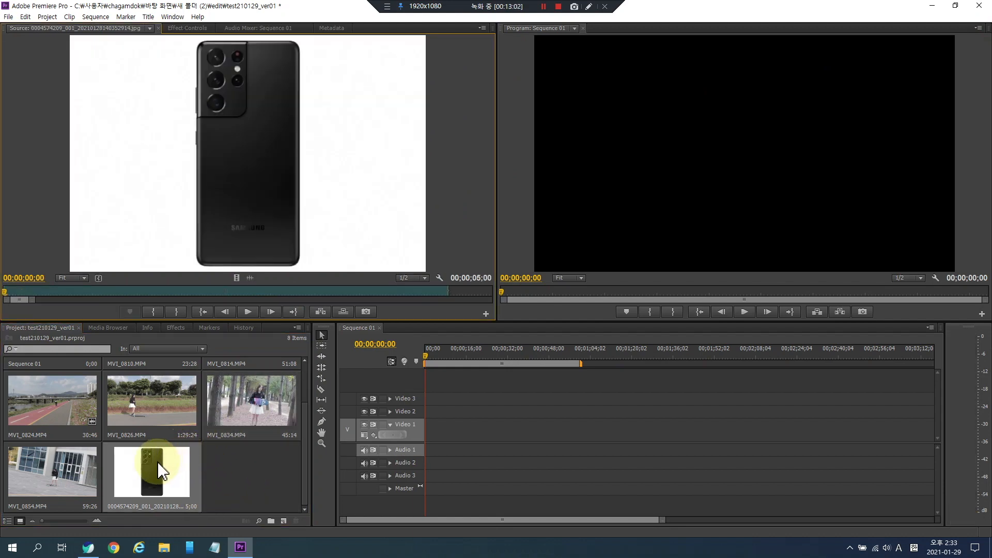
# - Import the music file 브금대통령(BgmPresident) - 심심해 from the Music folder's 비디오 프로젝트 subfolder into the project
pyautogui.click(258, 461)
pyautogui.doubleClick(257, 461)
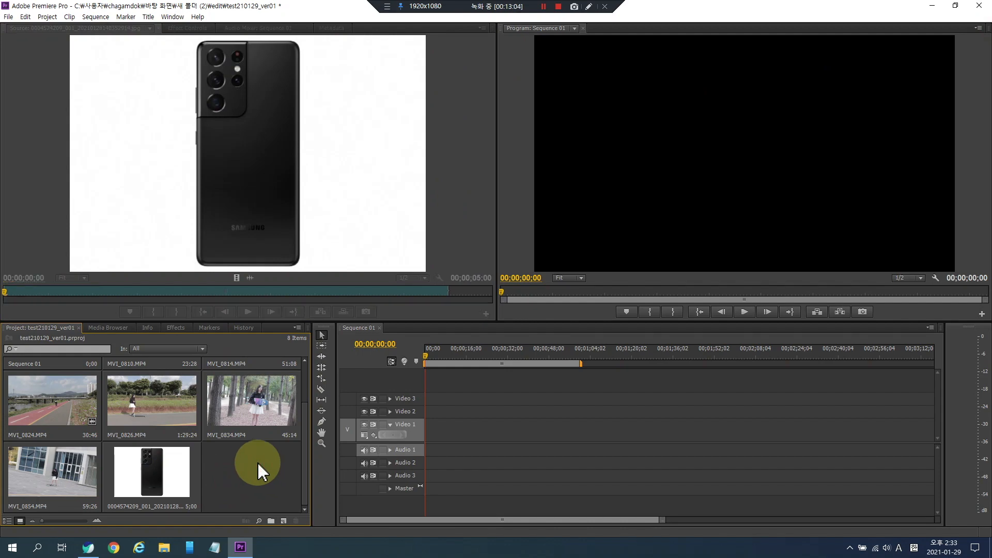
pyautogui.click(58, 218)
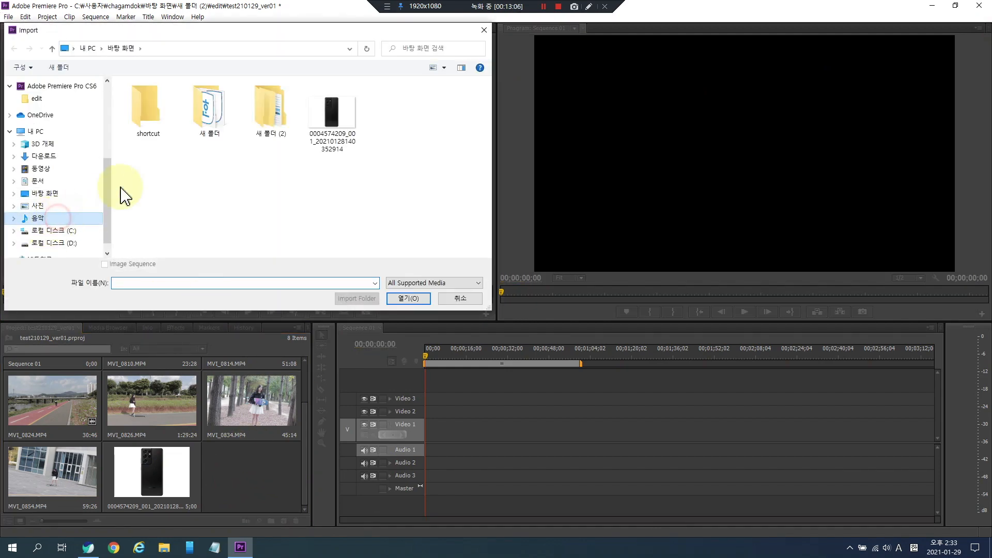
pyautogui.doubleClick(161, 140)
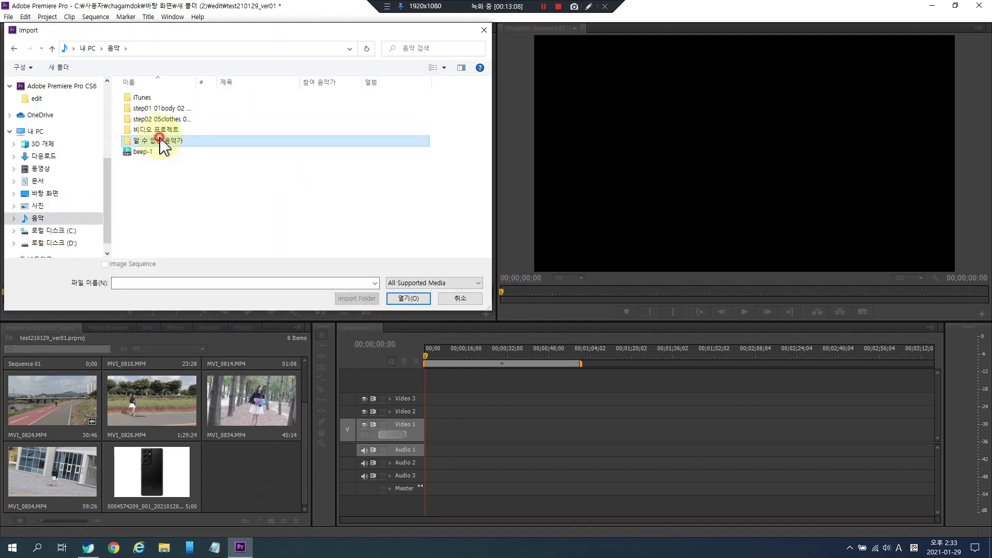
pyautogui.click(14, 48)
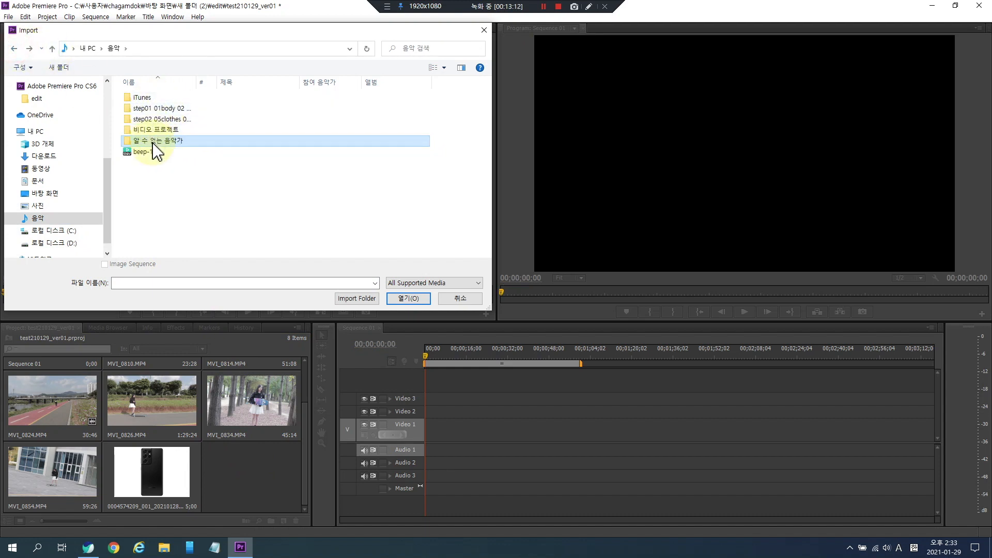
pyautogui.click(162, 130)
pyautogui.doubleClick(162, 129)
pyautogui.click(167, 110)
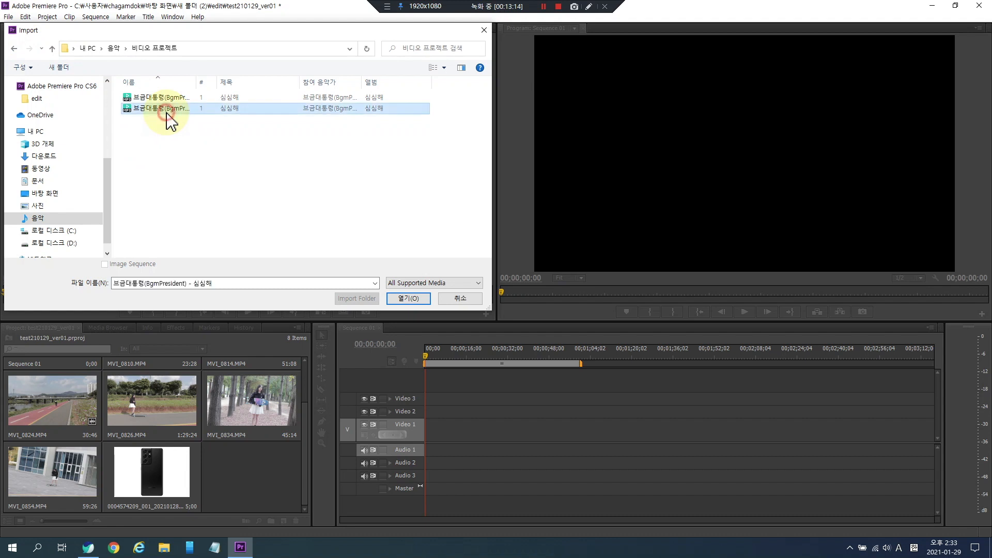
pyautogui.doubleClick(167, 110)
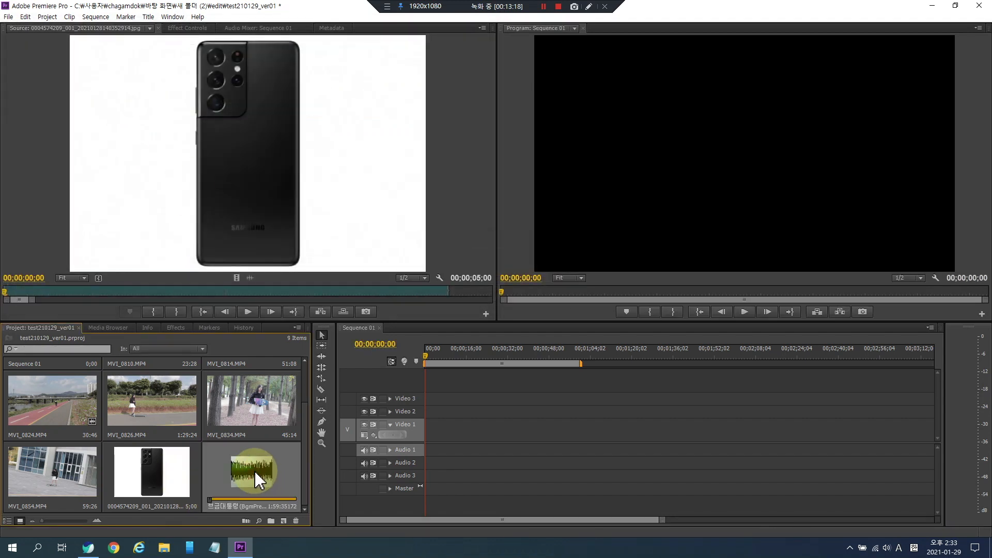
# - Open the imported music clip in the Source monitor and start and stop its playback
pyautogui.click(233, 500)
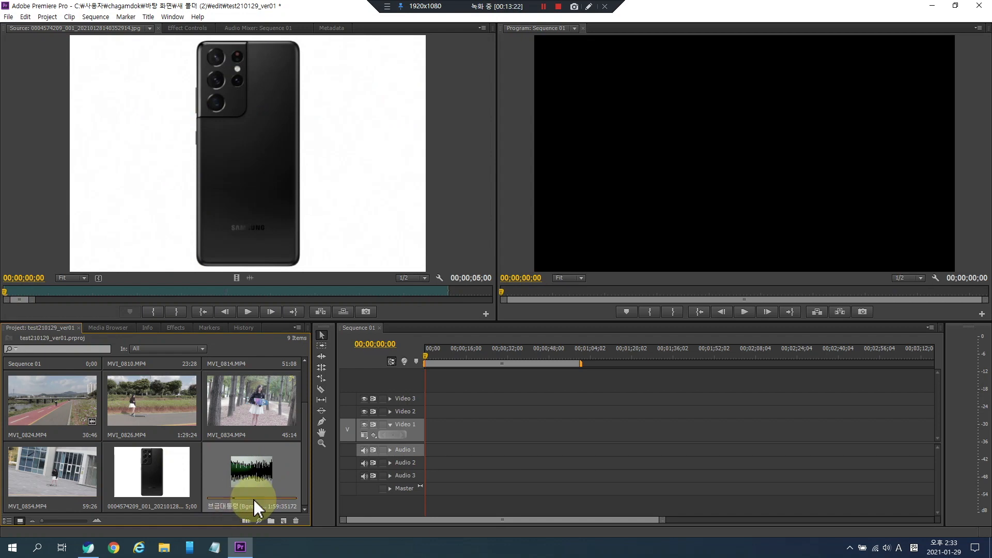
pyautogui.doubleClick(258, 467)
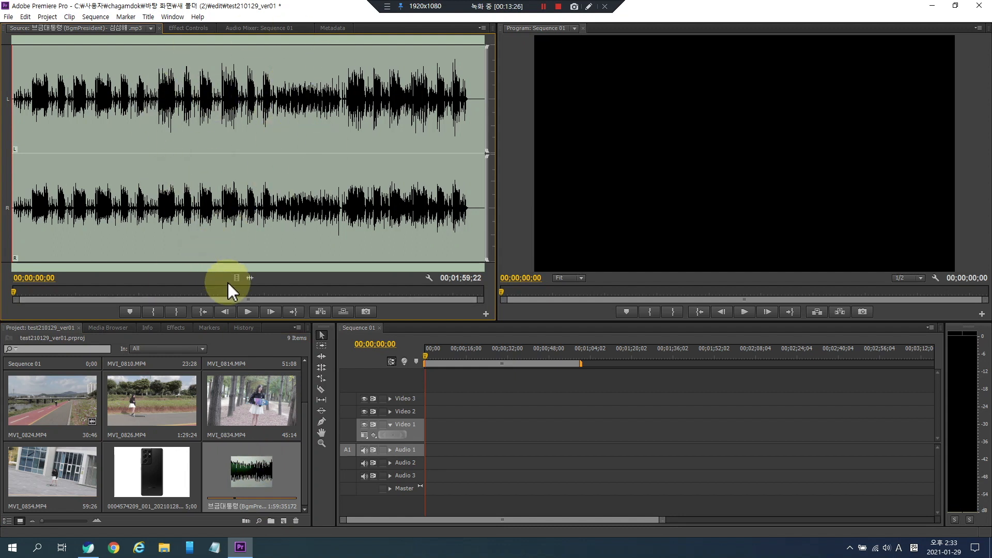
pyautogui.click(251, 314)
pyautogui.click(251, 312)
pyautogui.click(251, 313)
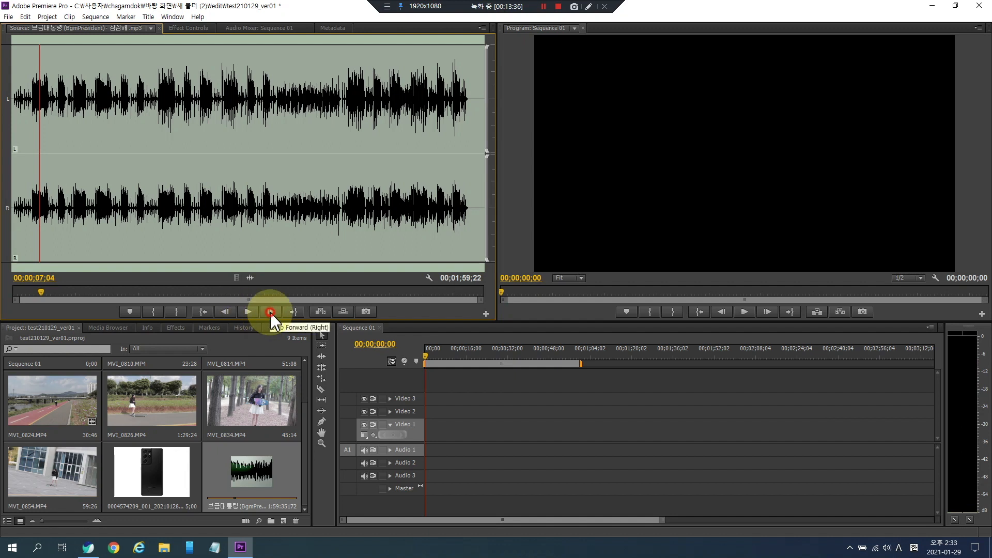
# - Step the music clip forward and back frame by frame, then jump to its start
pyautogui.click(270, 312)
pyautogui.click(270, 311)
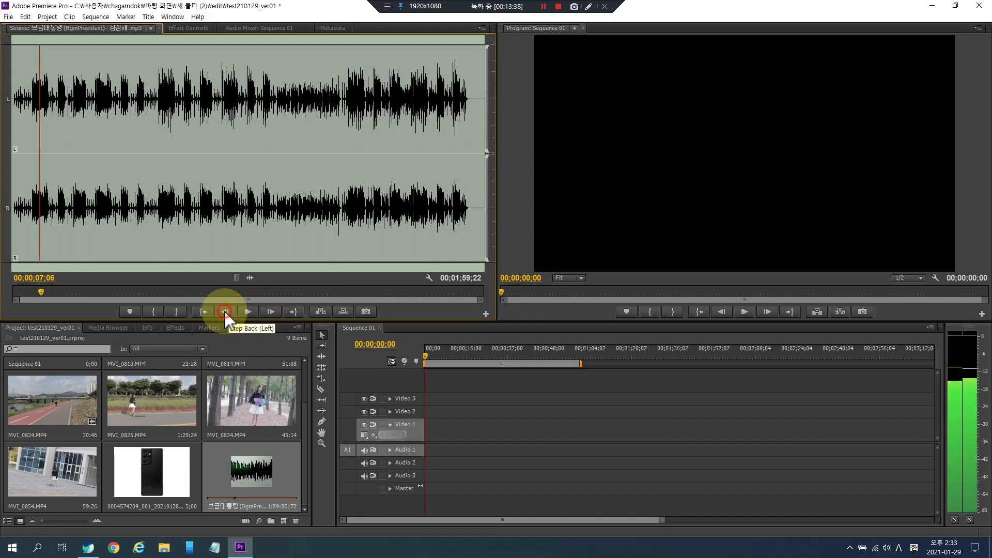
pyautogui.click(201, 313)
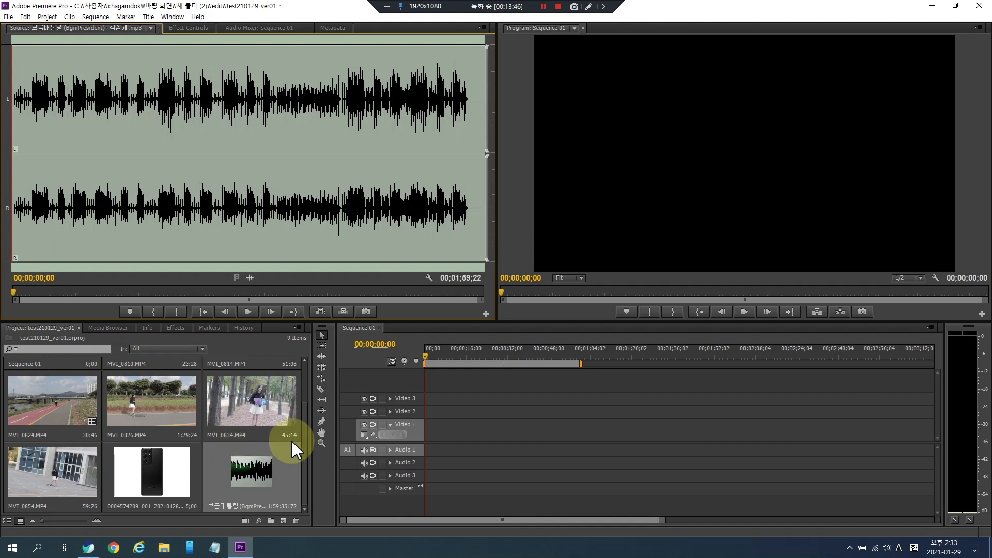
# - Switch the Project panel to list view and create a new bin named music
pyautogui.moveTo(305, 447); pyautogui.dragTo(303, 478)
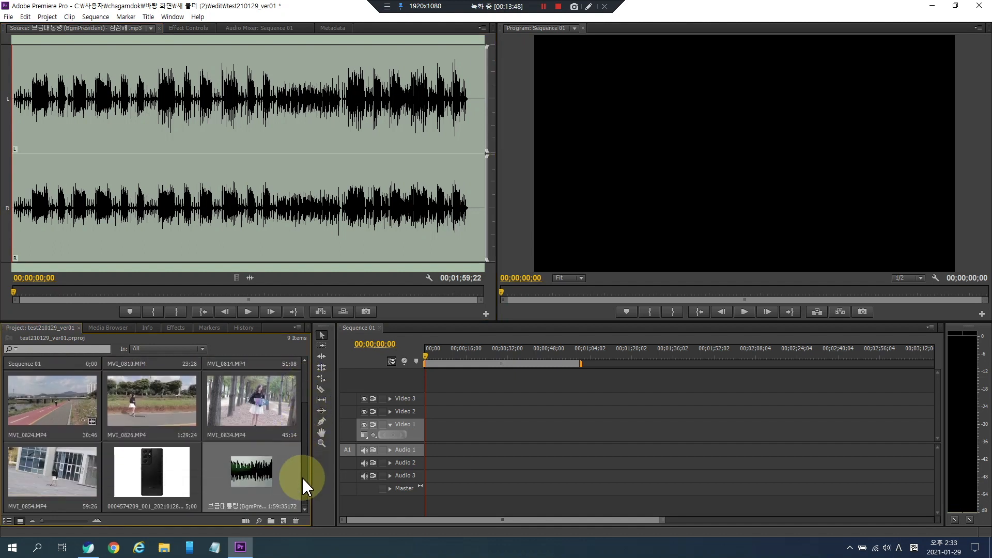
pyautogui.click(8, 521)
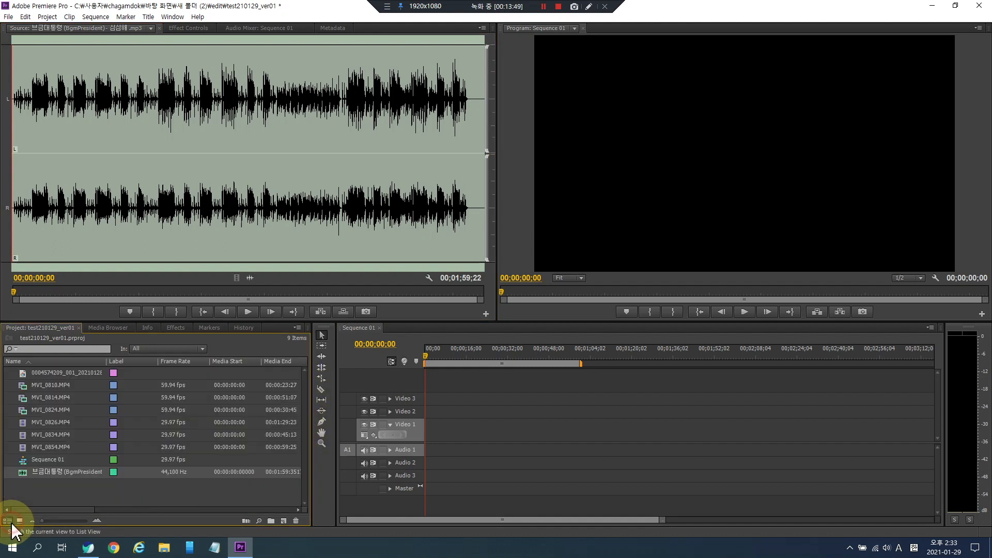
pyautogui.rightClick(103, 491)
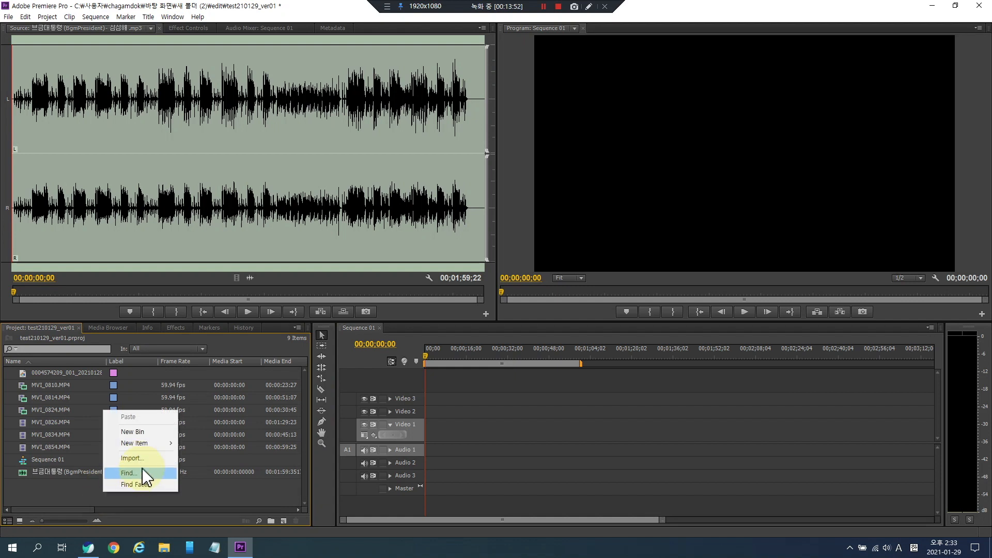
pyautogui.rightClick(55, 496)
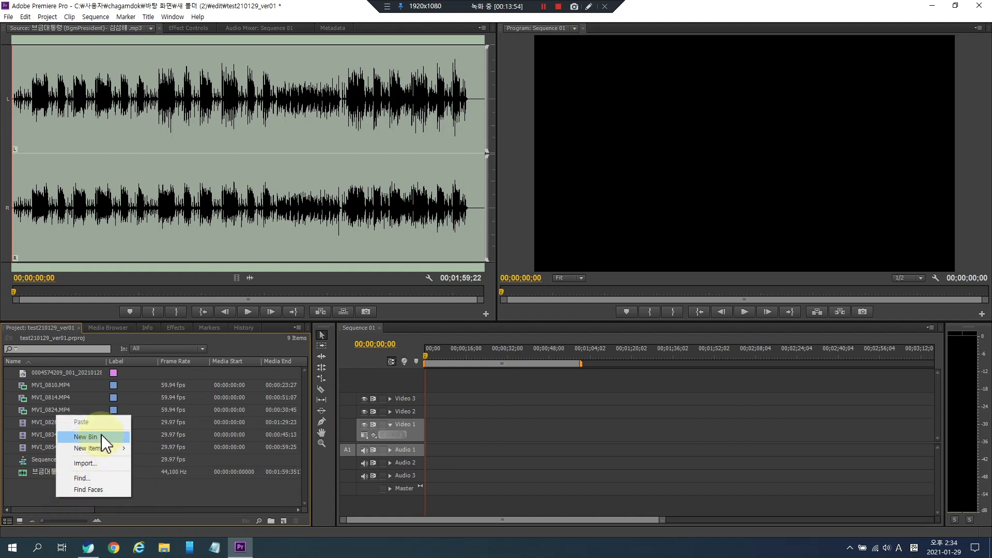
pyautogui.click(85, 436)
pyautogui.write('d')
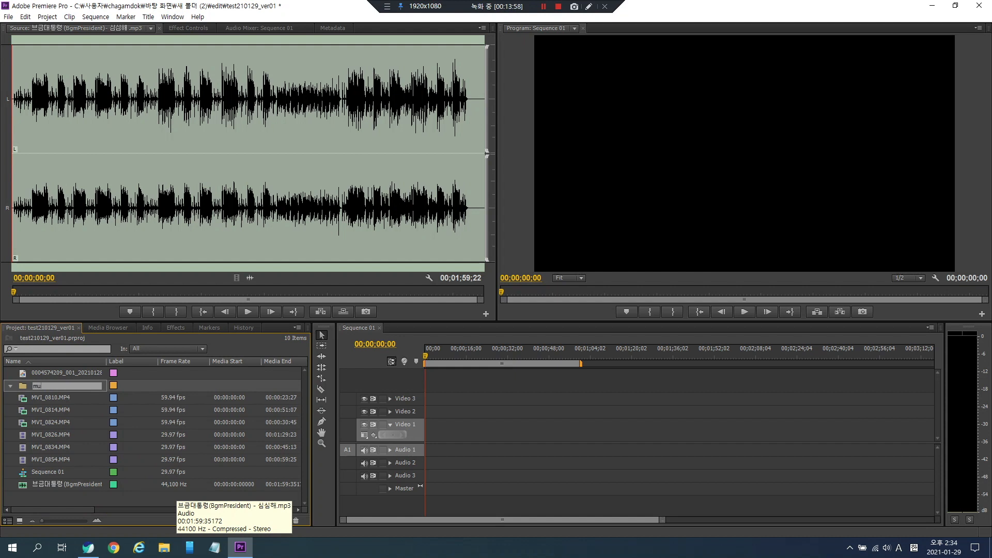
pyautogui.press('Tab')
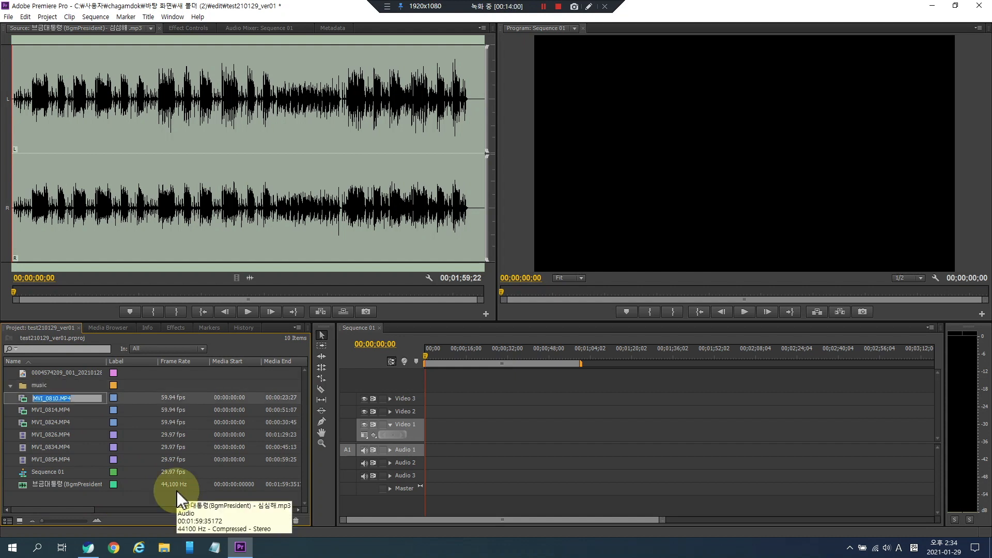
# - Move the 브금대통령 music clip into the music bin
pyautogui.click(98, 505)
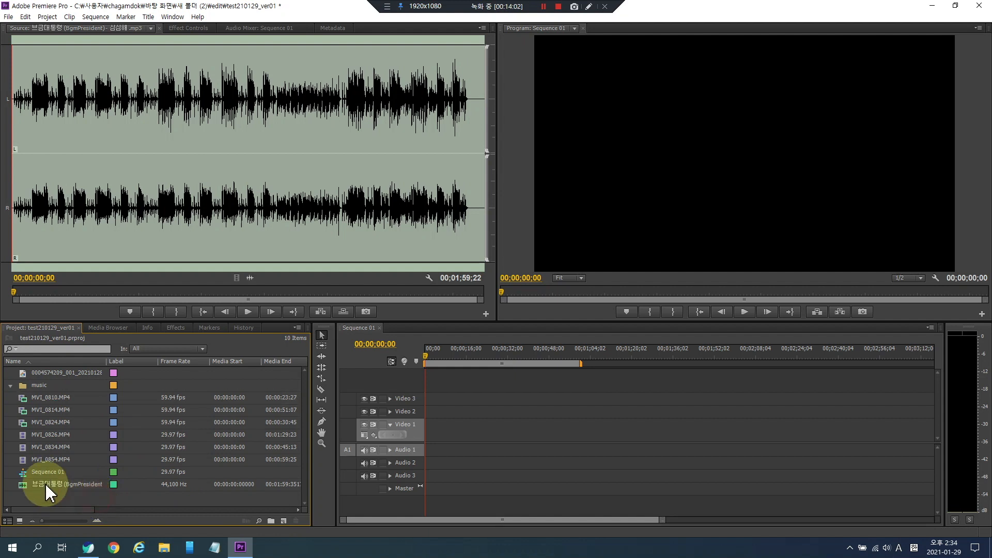
pyautogui.click(52, 485)
pyautogui.moveTo(52, 488); pyautogui.dragTo(38, 387)
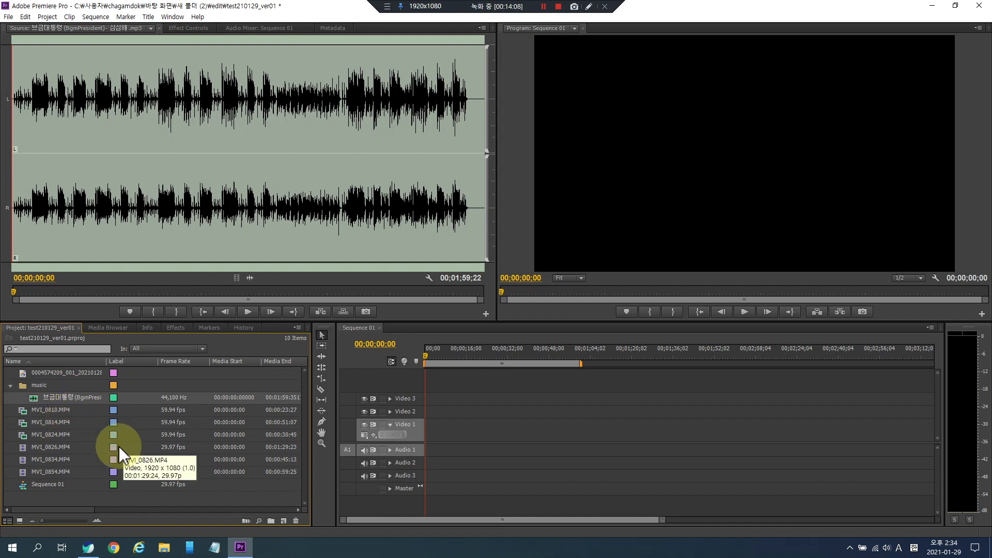
# - Expand and collapse the music bin to check its contents
pyautogui.click(11, 386)
pyautogui.click(11, 385)
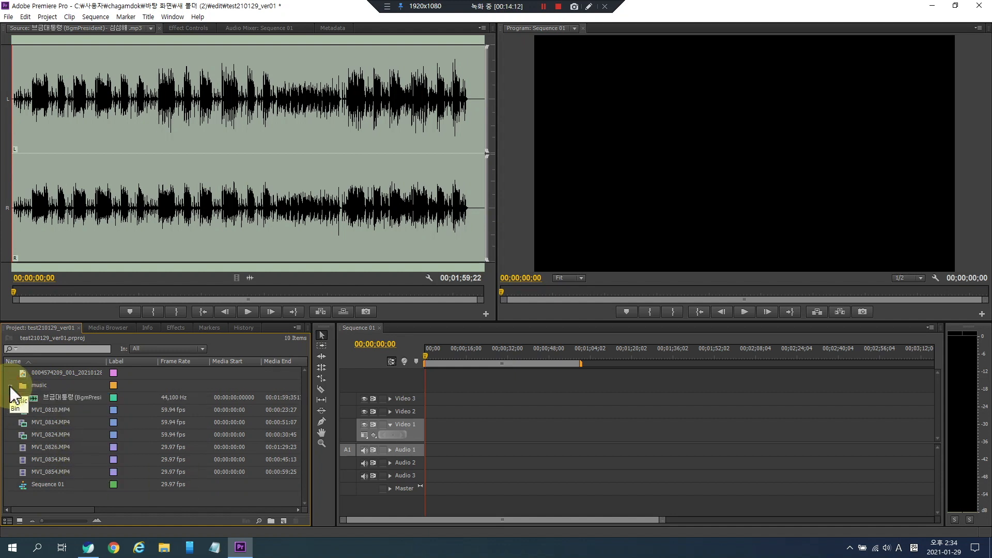
pyautogui.click(10, 385)
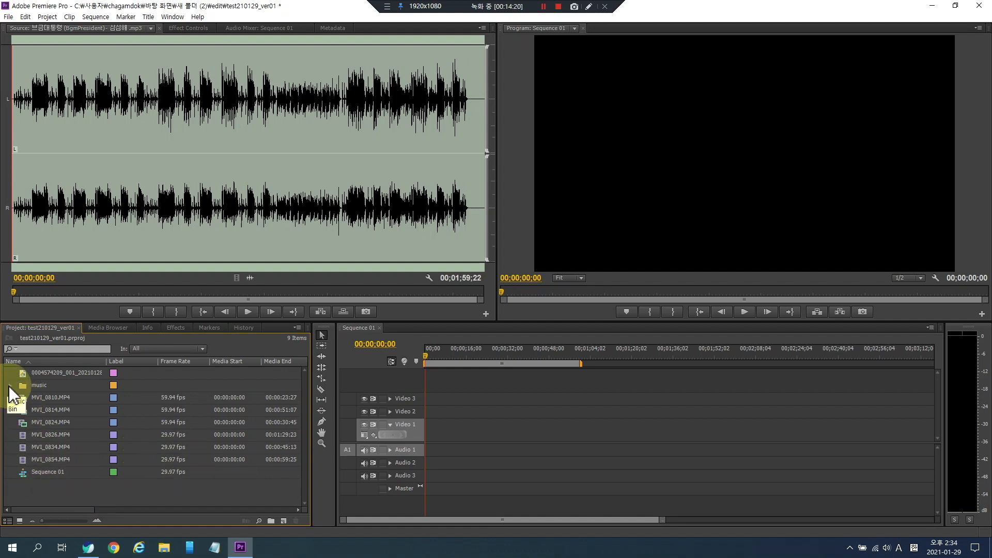
pyautogui.click(9, 386)
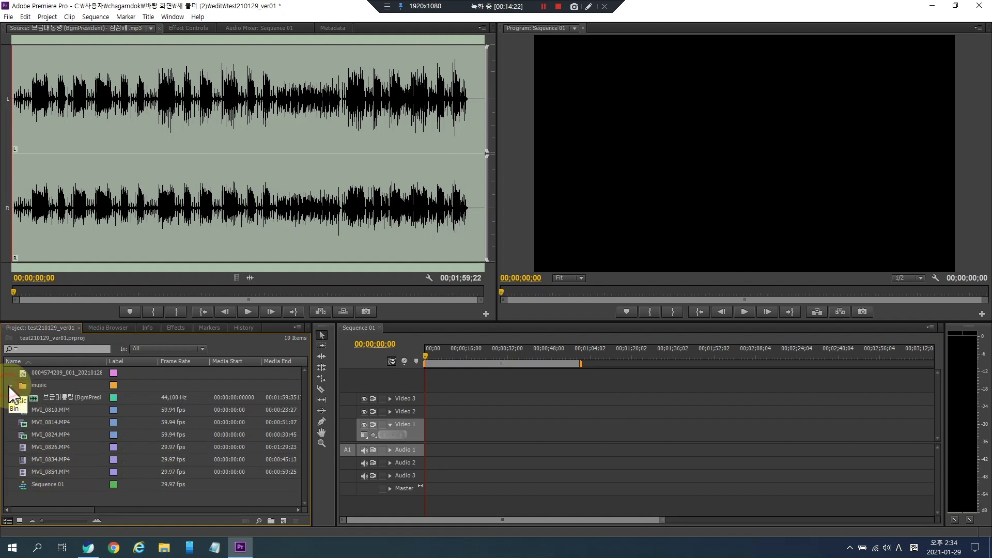
pyautogui.click(9, 385)
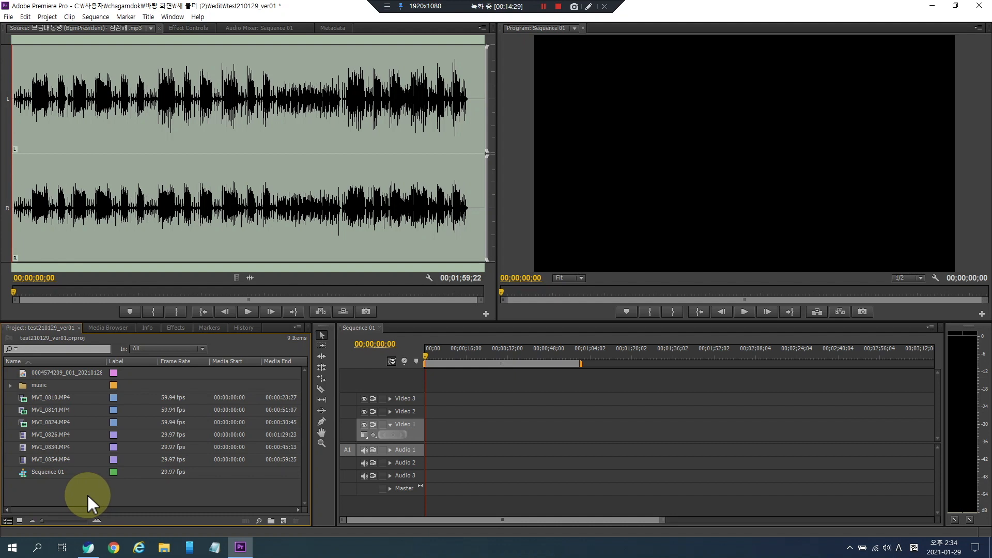
# - Switch the Project panel back to icon view
pyautogui.click(20, 520)
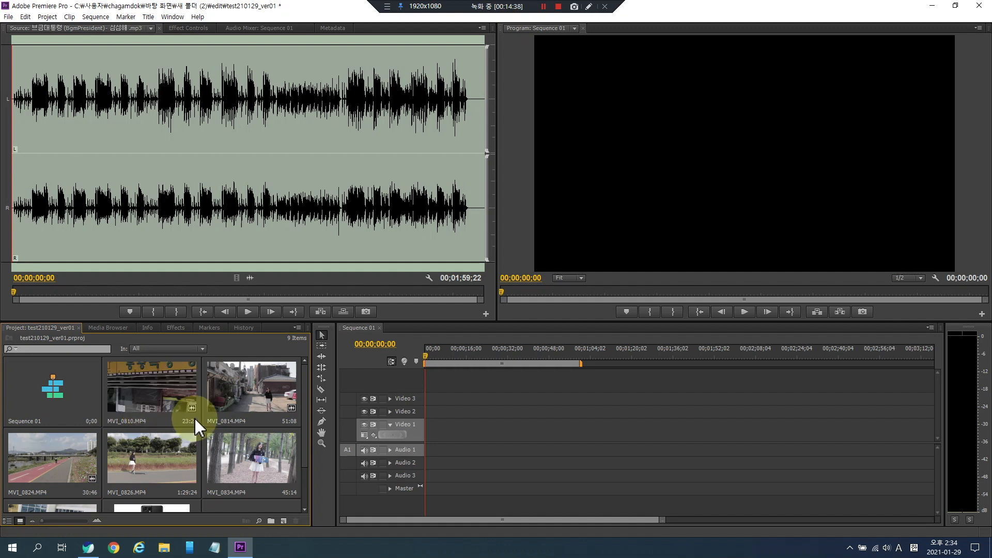
pyautogui.scroll(-2, 168, 464)
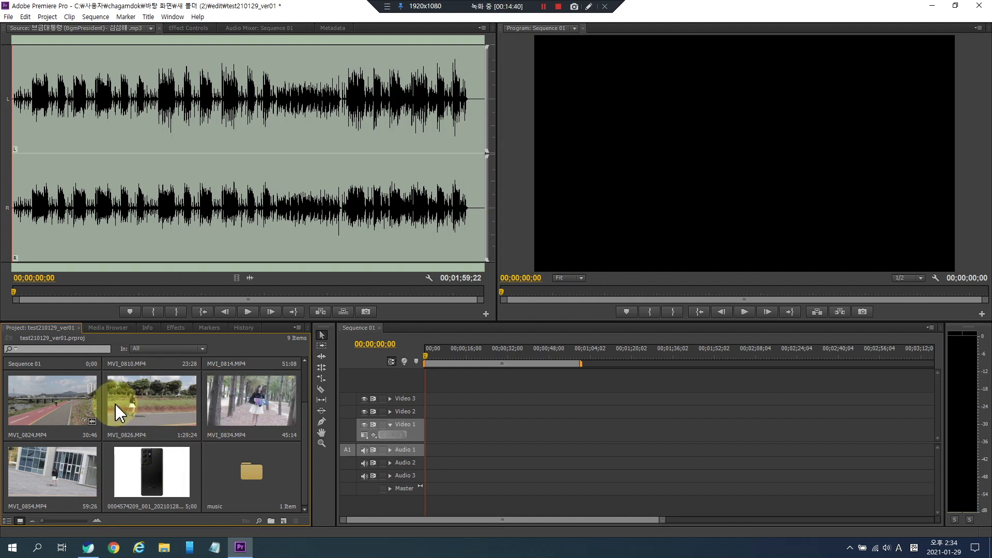
# - Delete clip MVI_0826.MP4 from the project and undo the deletion
pyautogui.click(135, 404)
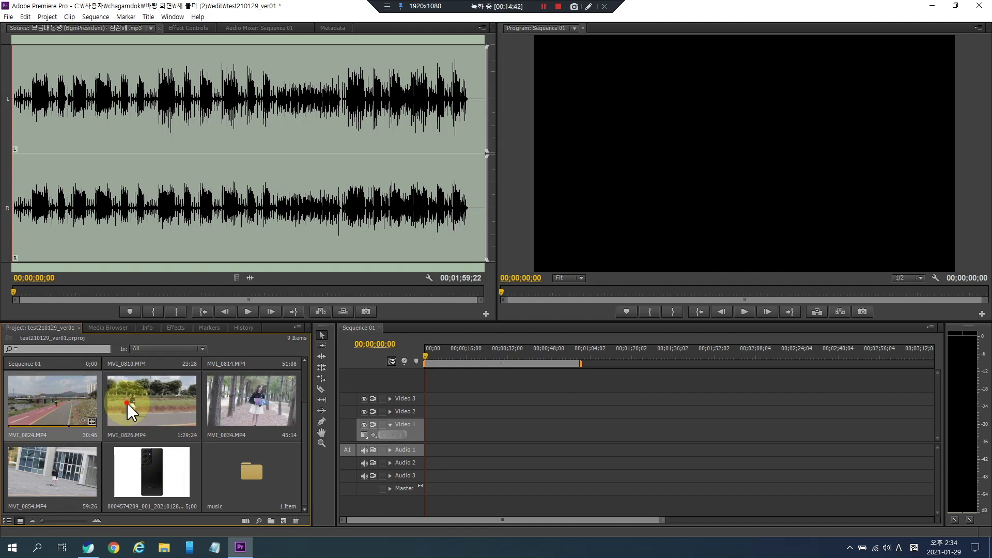
pyautogui.click(295, 521)
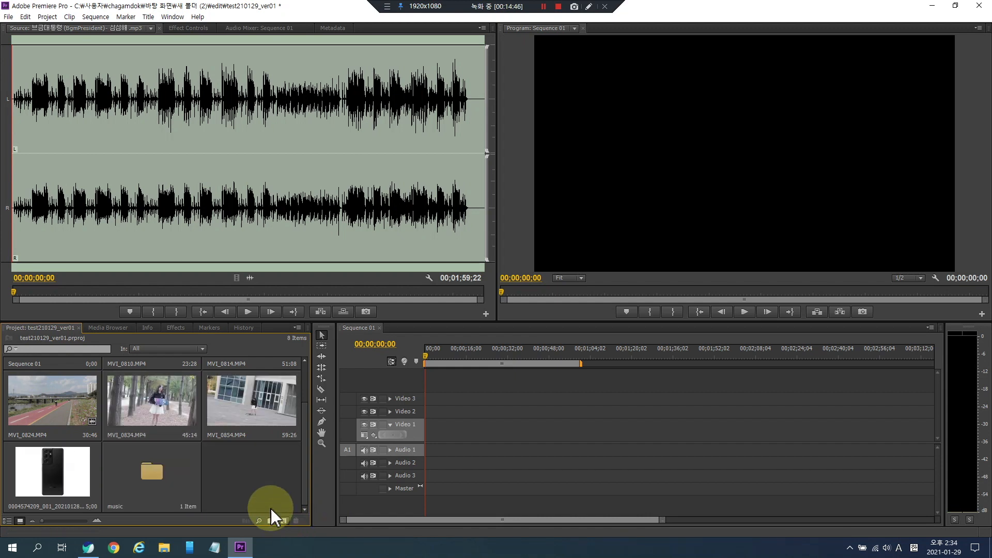
pyautogui.hotkey('ctrl', 'z')
pyautogui.click(239, 484)
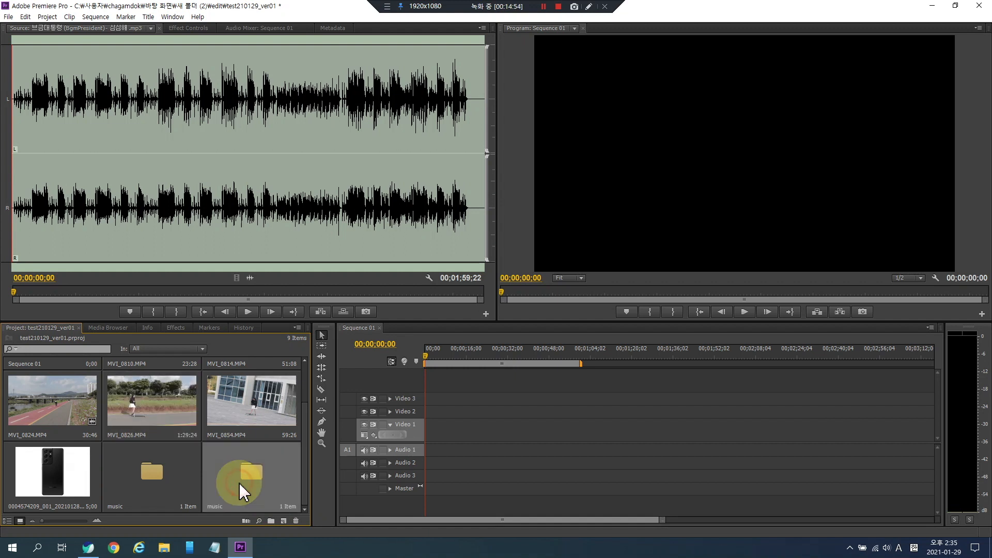
# - Open MVI_0826.MP4 in the Source monitor
pyautogui.click(167, 418)
pyautogui.scroll(3, 176, 476)
pyautogui.scroll(-3, 176, 475)
pyautogui.click(171, 398)
pyautogui.click(222, 421)
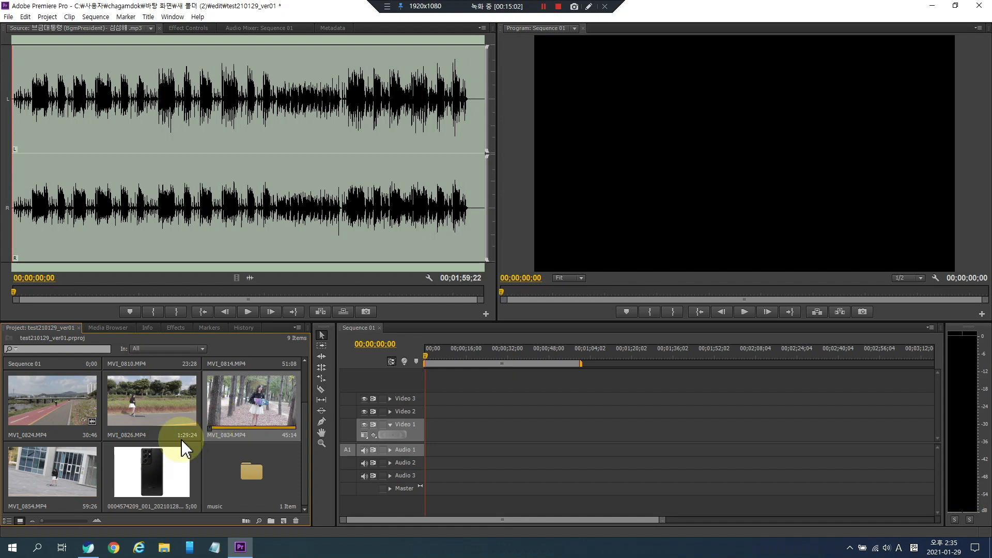
pyautogui.click(166, 398)
pyautogui.doubleClick(169, 394)
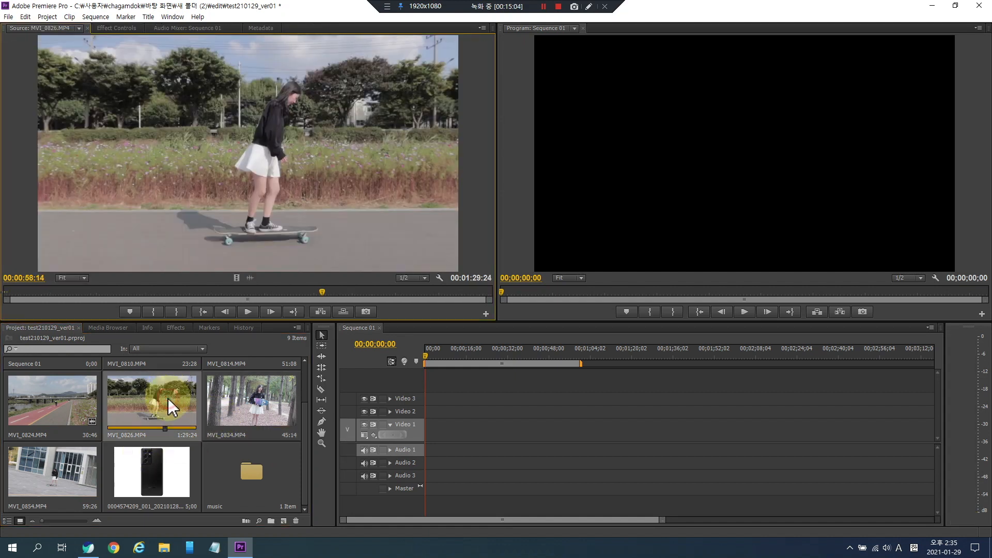
# - Preview MVI_0826.MP4 from around 17 seconds and set an In point at 00:00:20:16
pyautogui.click(99, 293)
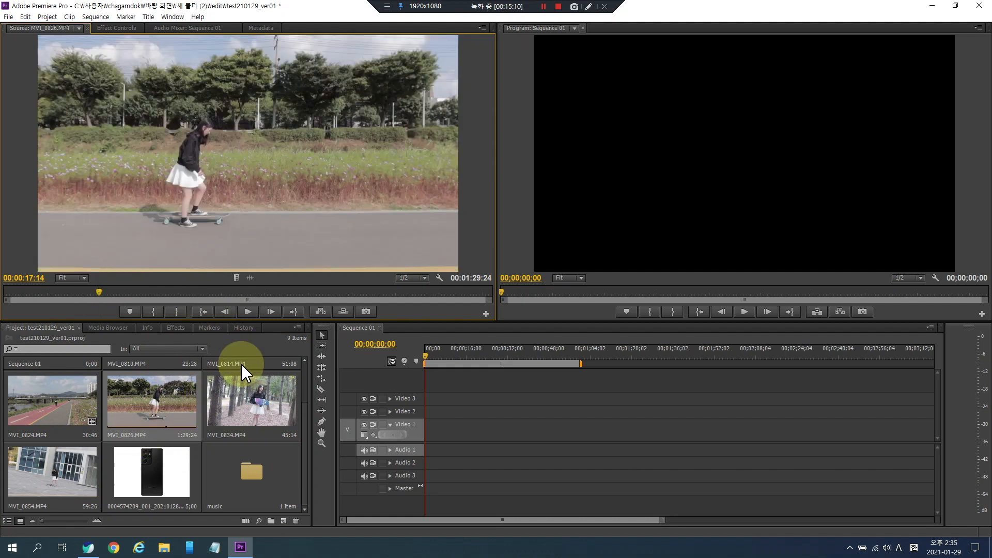
pyautogui.press('space')
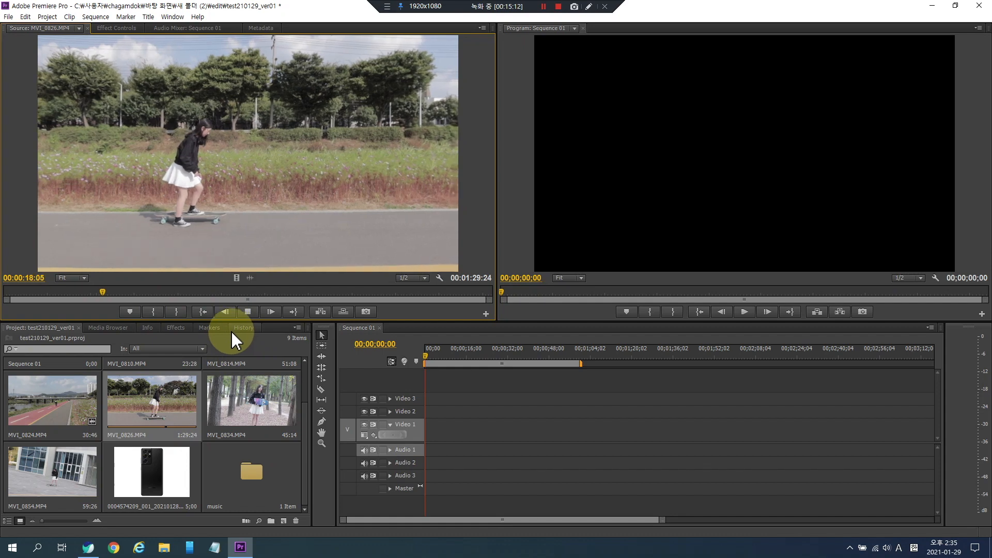
pyautogui.press('space')
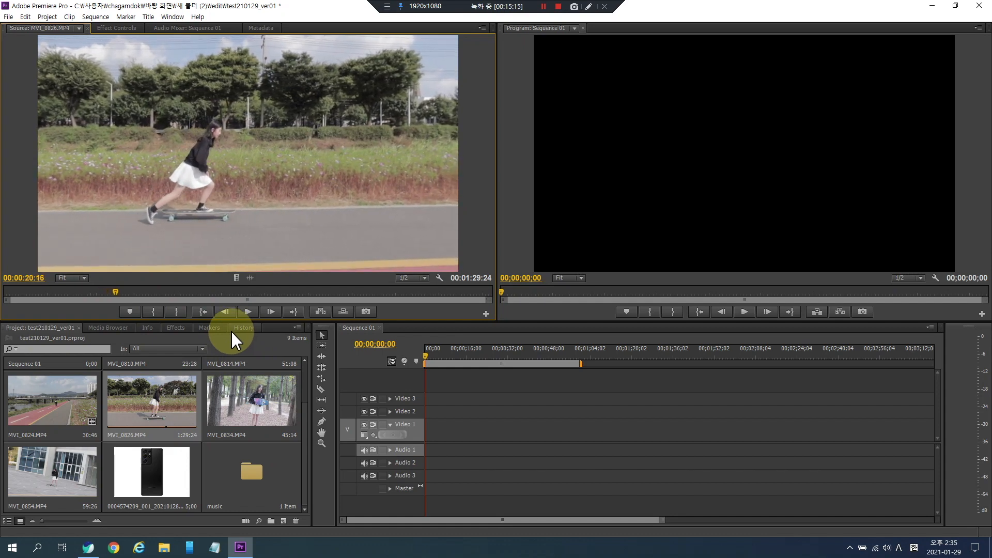
pyautogui.click(153, 312)
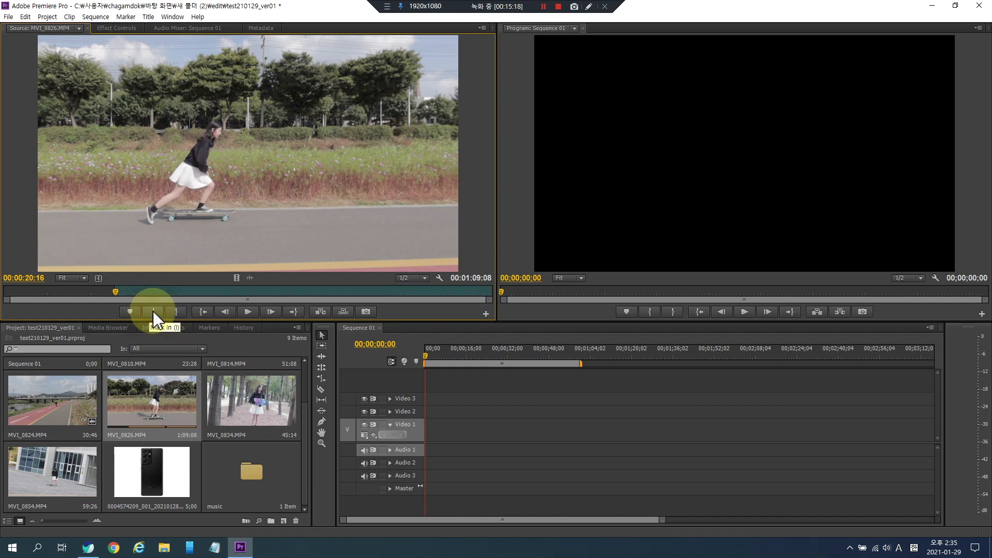
# - Play MVI_0826.MP4 in the Source monitor and set an Out point at 00:00:24:12
pyautogui.press('space')
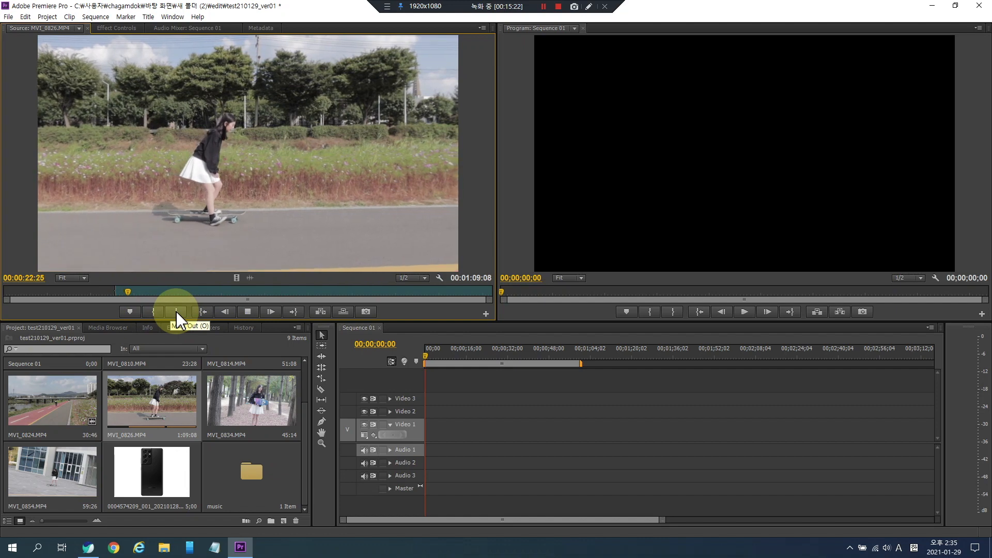
pyautogui.press('space')
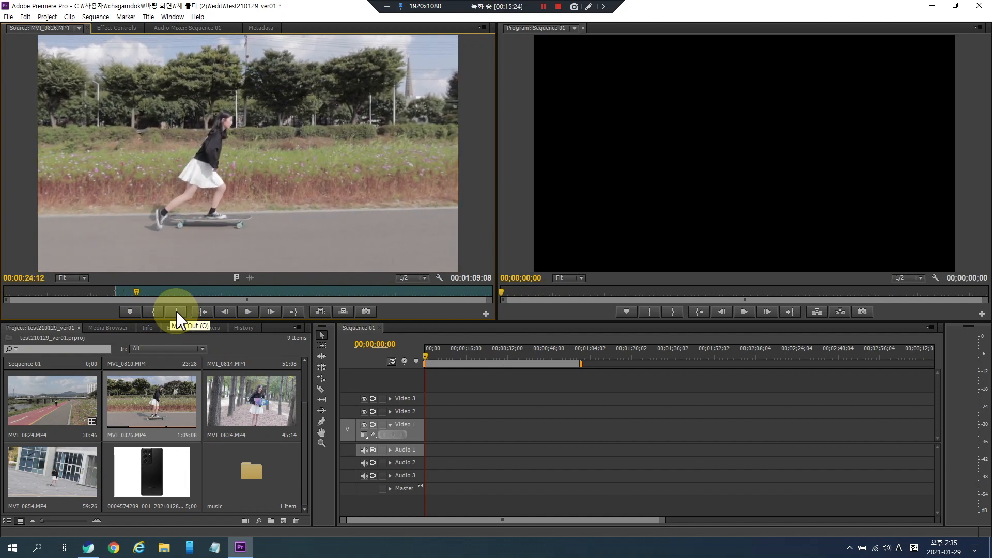
pyautogui.click(177, 312)
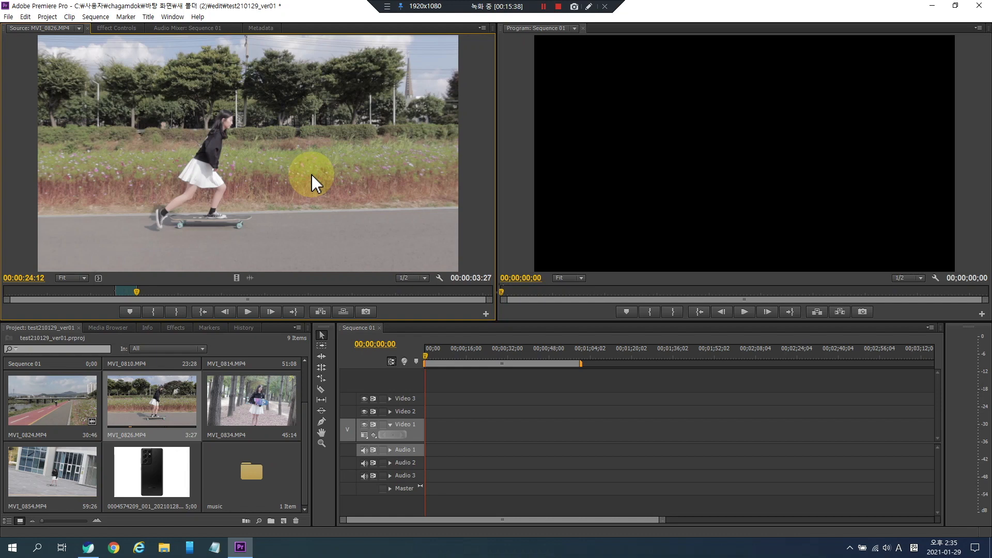
# - Drag the marked MVI_0826.MP4 clip from the Source monitor onto Video 1 at the start of Sequence 01
pyautogui.moveTo(314, 182); pyautogui.dragTo(397, 428)
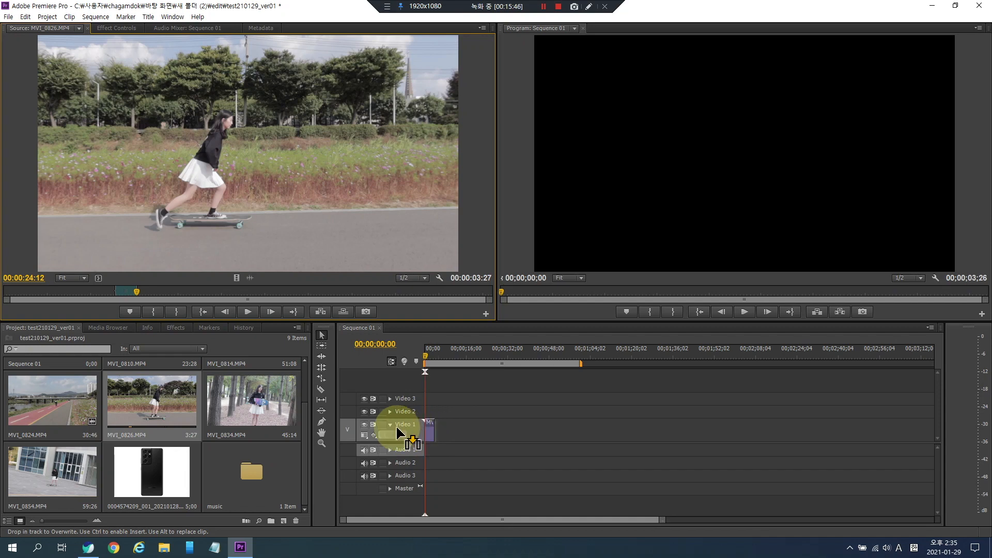
pyautogui.moveTo(399, 433); pyautogui.dragTo(430, 431)
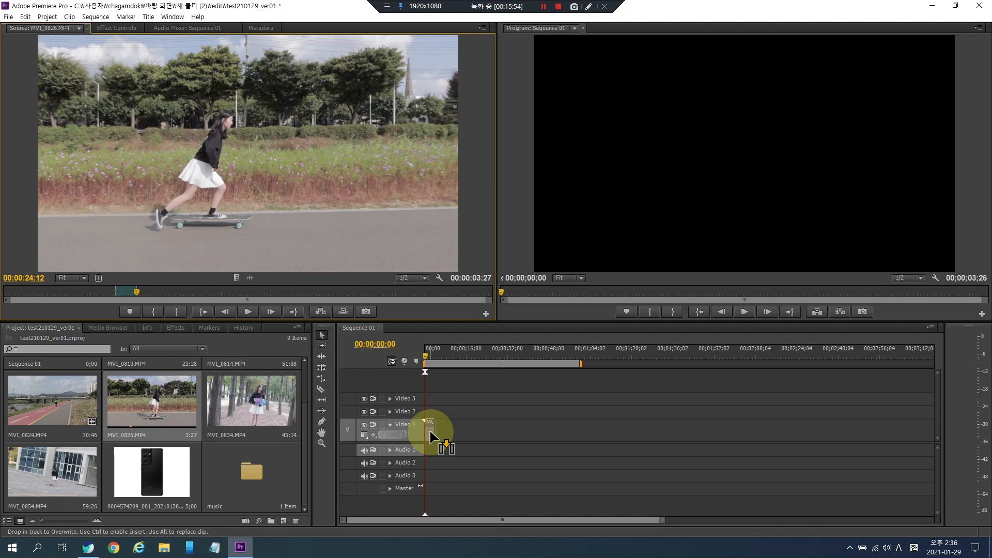
pyautogui.moveTo(430, 437)
pyautogui.mouseDown()
pyautogui.moveTo(429, 411)
pyautogui.moveTo(432, 439)
pyautogui.mouseUp()
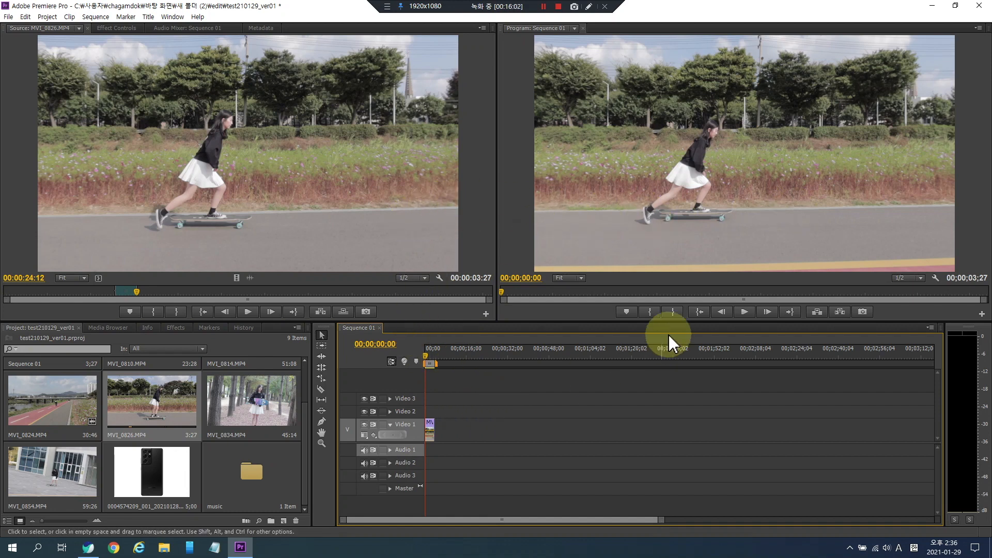
# - Play Sequence 01 and zoom the timeline in and out to inspect the placed clip
pyautogui.click(745, 311)
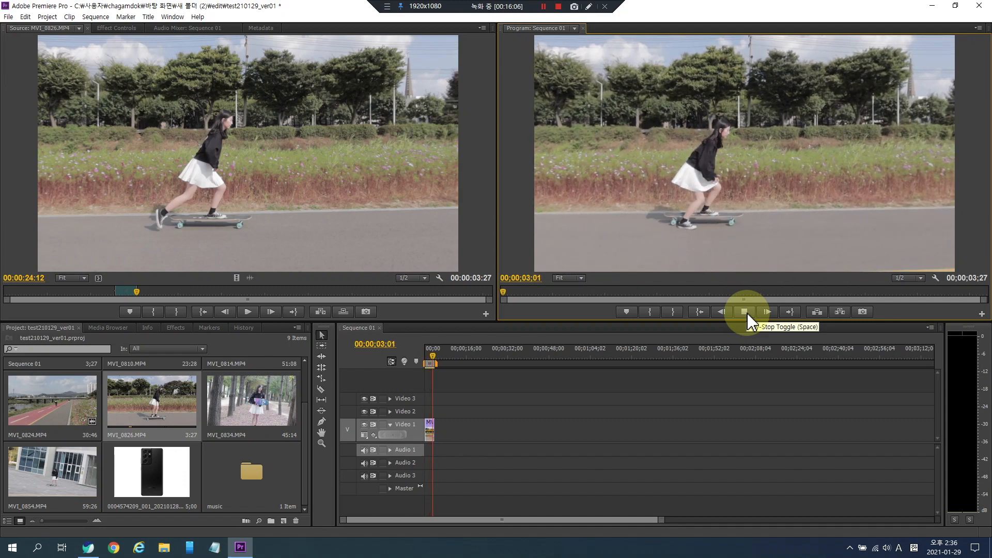
pyautogui.click(745, 312)
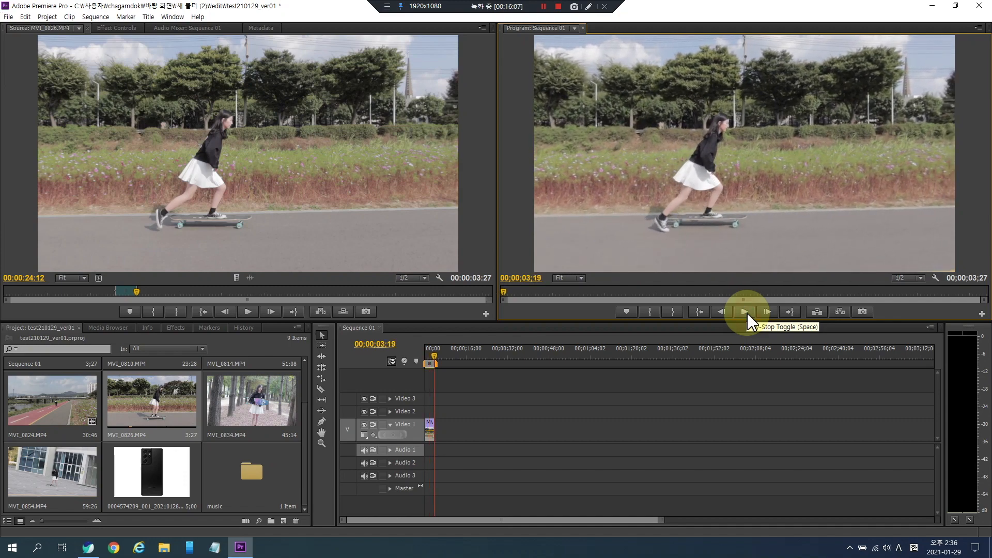
pyautogui.click(429, 358)
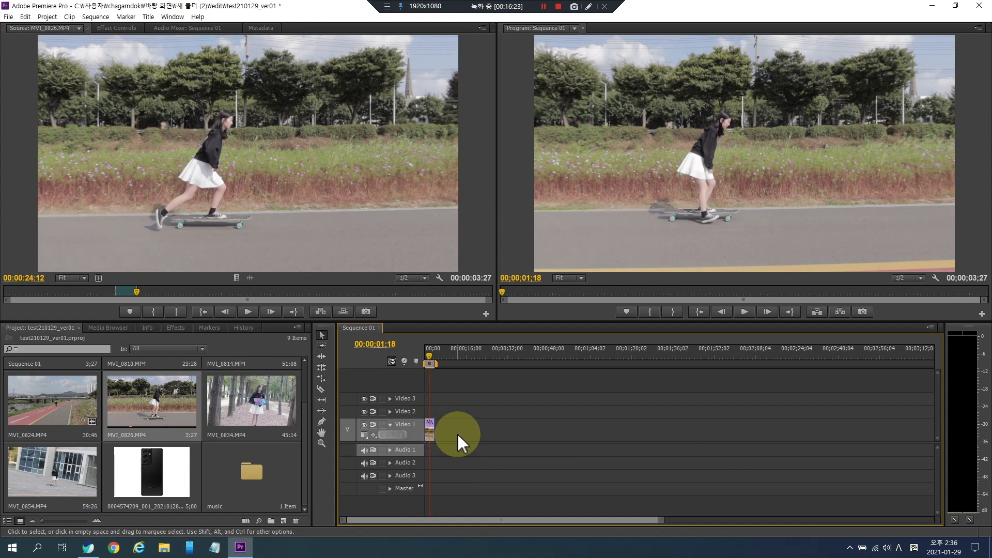
pyautogui.press('=')
pyautogui.press('=')
pyautogui.press('=')
pyautogui.press('=')
pyautogui.press('=')
pyautogui.press('=')
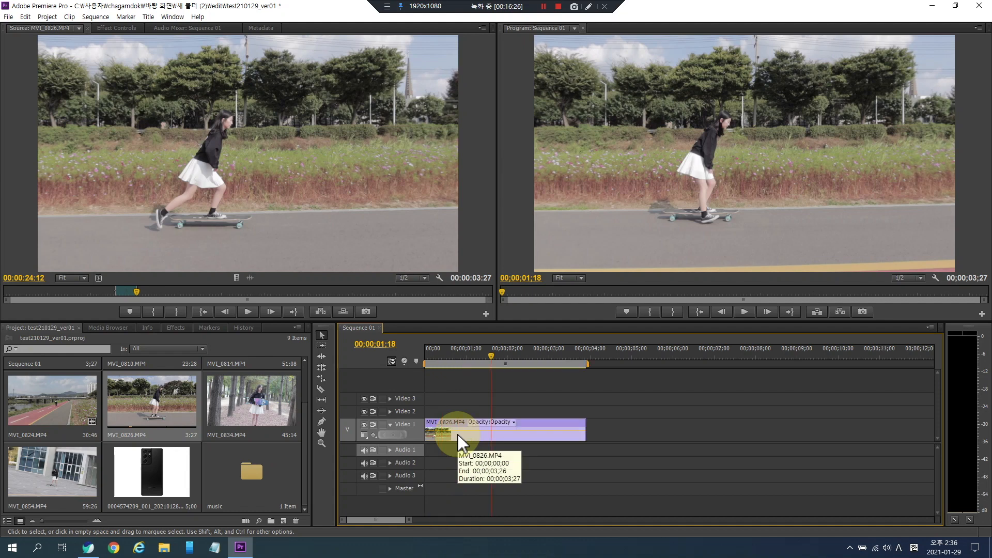
pyautogui.press('-')
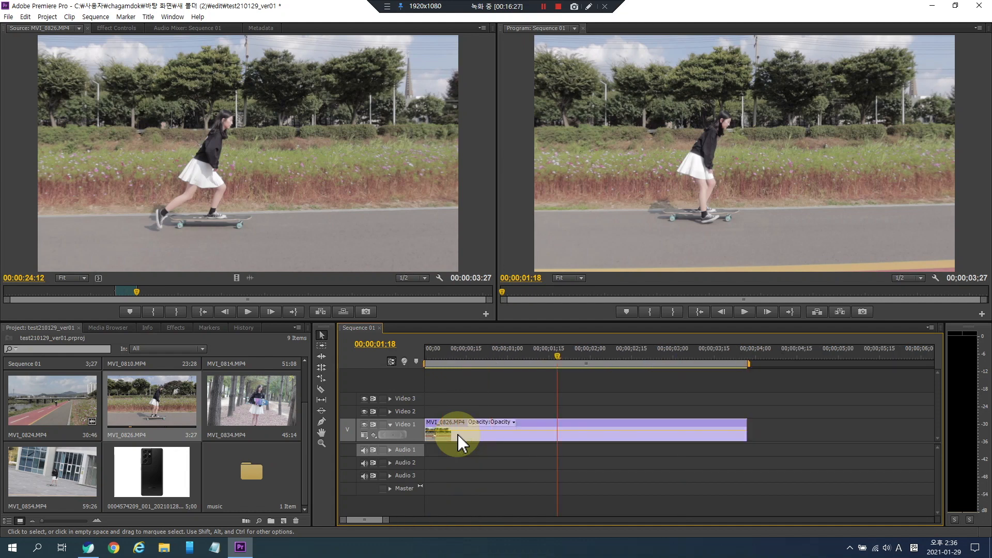
pyautogui.press('-')
pyautogui.press('=')
pyautogui.press('-')
pyautogui.press('=')
pyautogui.press('=')
pyautogui.press('-')
pyautogui.press('-')
pyautogui.press('=')
pyautogui.press('=')
pyautogui.press('-')
pyautogui.press('-')
pyautogui.press('=')
pyautogui.press('-')
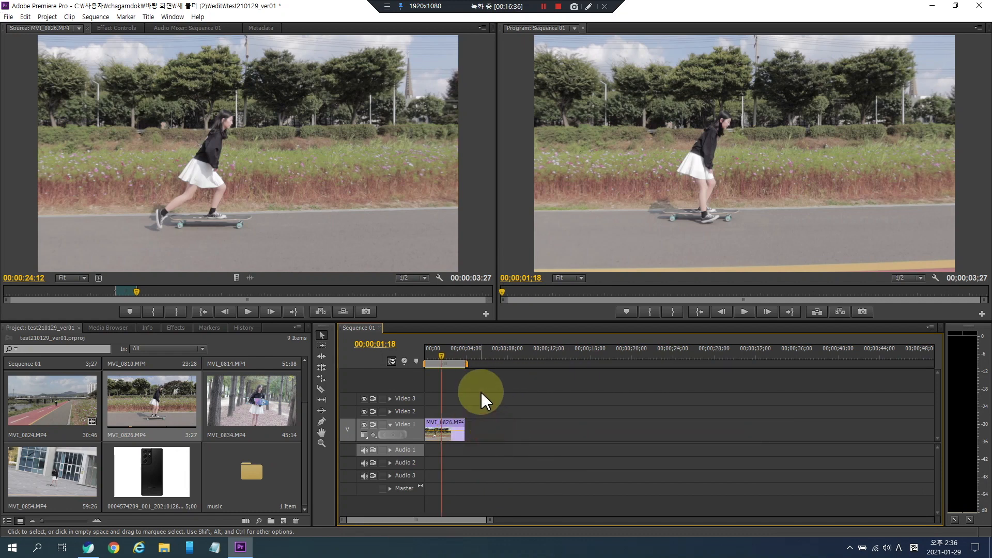
# - Play Sequence 01 from the start and scrub the playhead through the clip
pyautogui.click(480, 422)
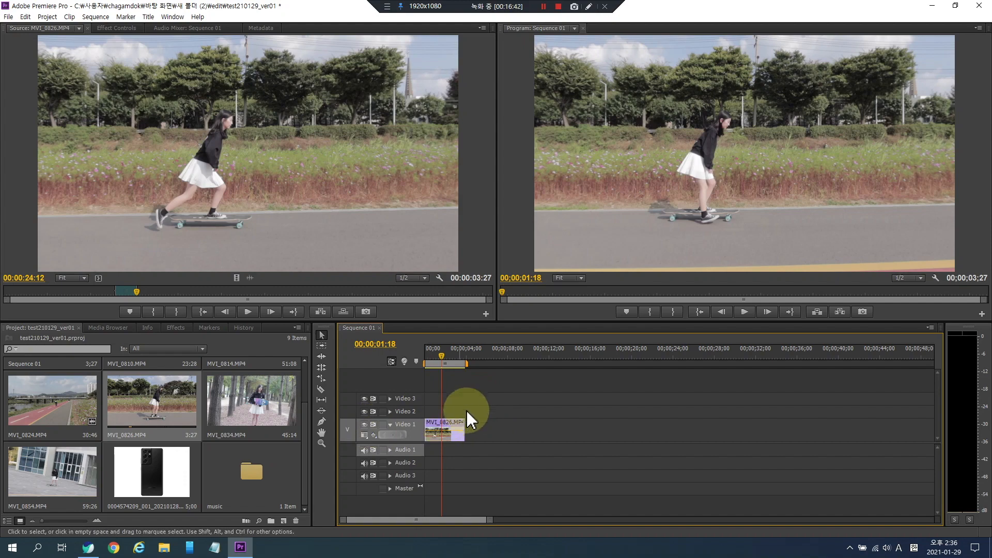
pyautogui.moveTo(455, 356); pyautogui.dragTo(414, 355)
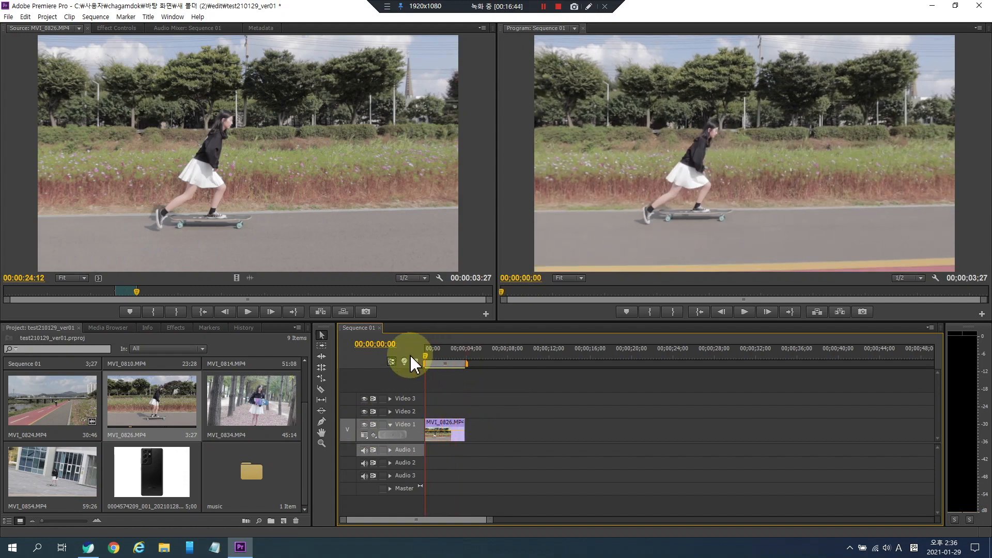
pyautogui.press('space')
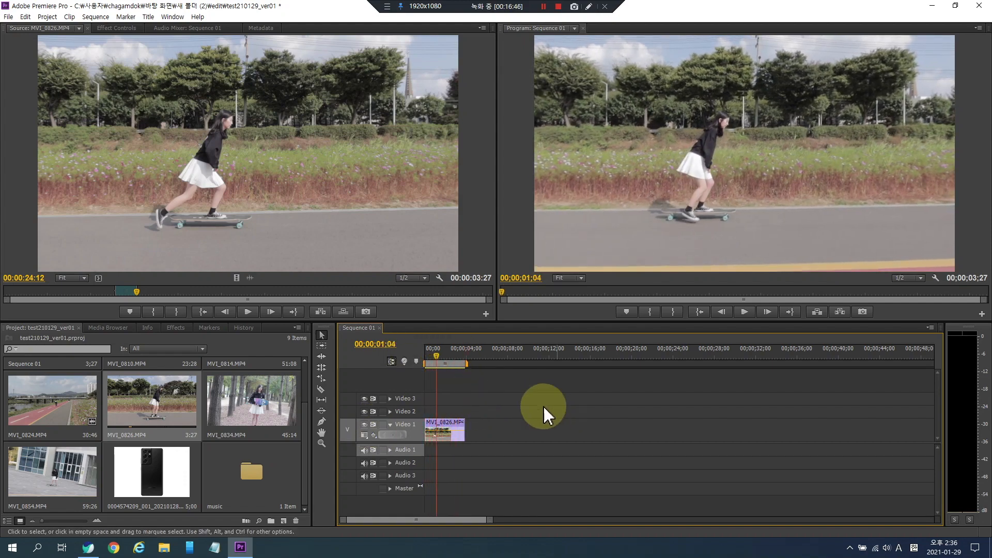
pyautogui.press('space')
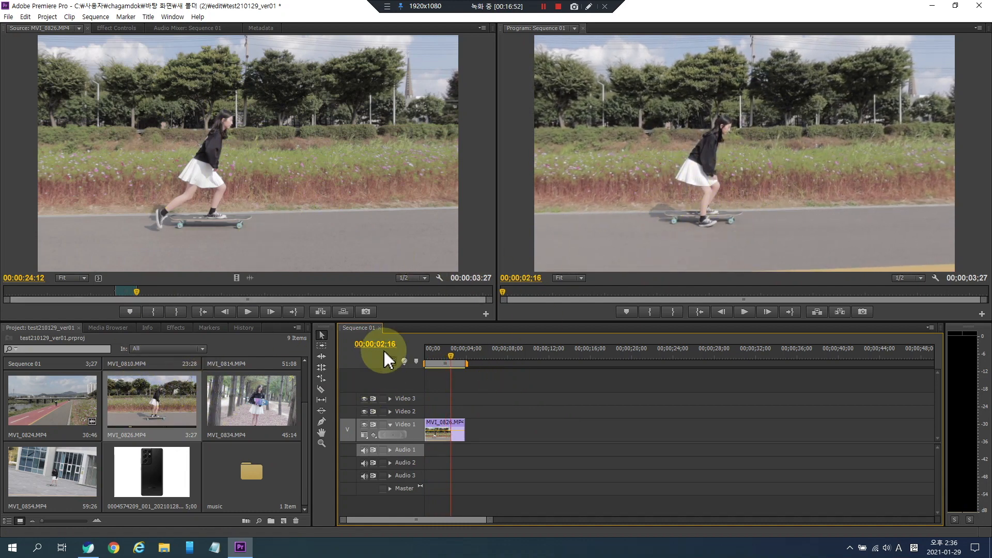
pyautogui.press('space')
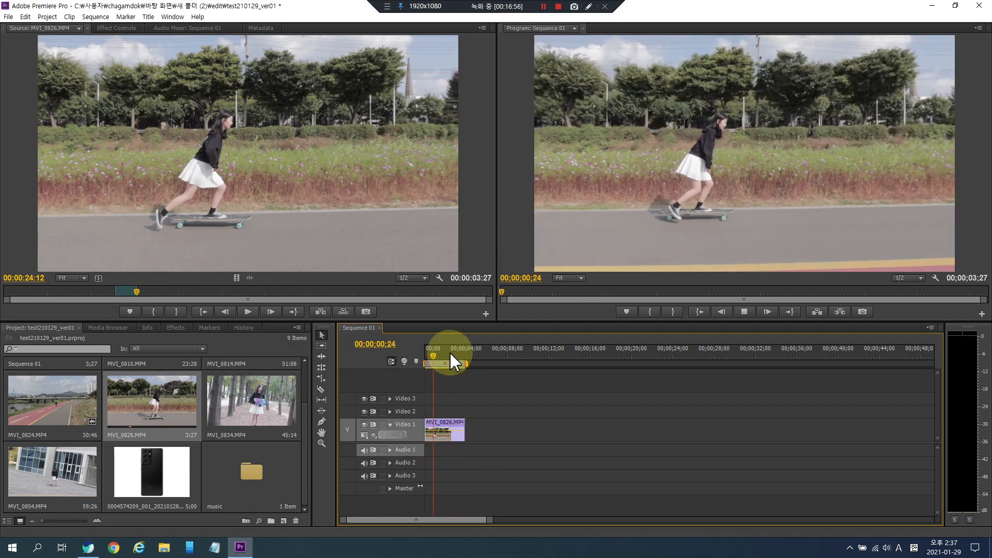
pyautogui.click(445, 356)
pyautogui.press('space')
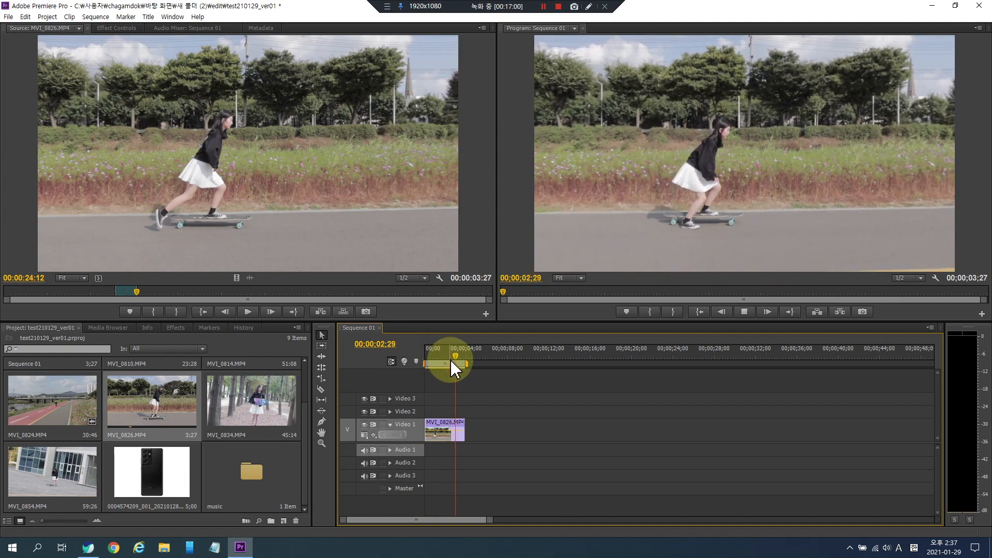
pyautogui.click(451, 360)
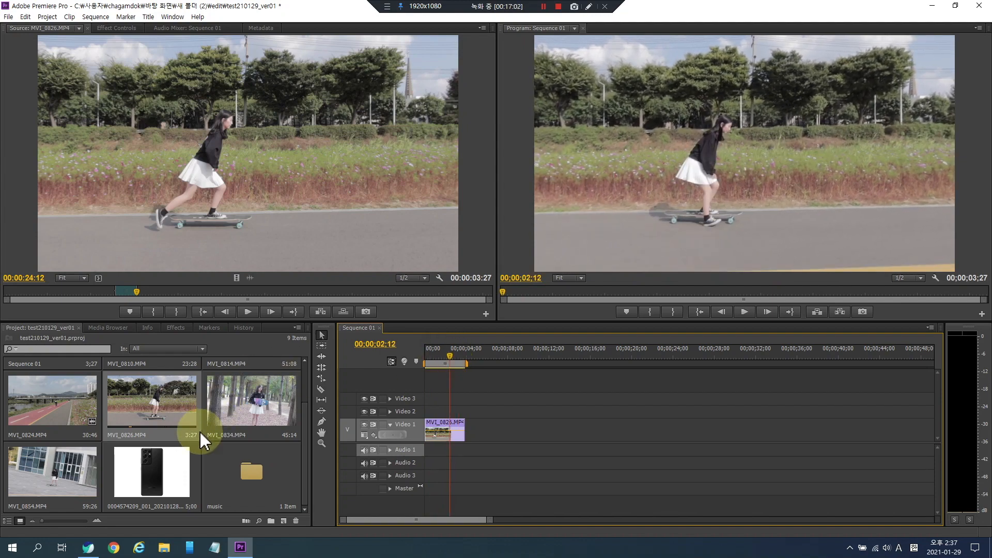
# - Create a new sequence using the Digital SLR 480p preset DSLR 640x480p50
pyautogui.click(182, 419)
pyautogui.click(225, 403)
pyautogui.click(188, 402)
pyautogui.scroll(1, 199, 439)
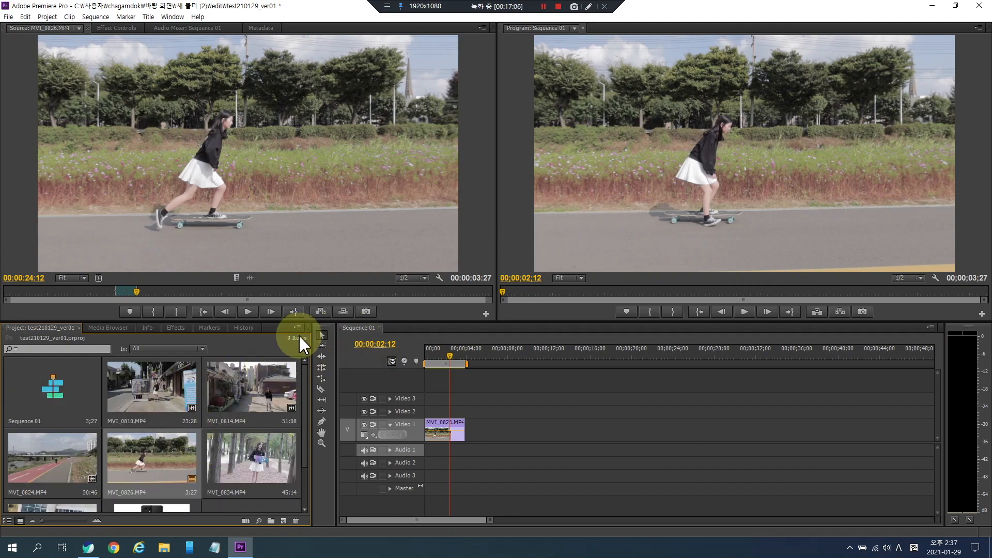
pyautogui.click(283, 520)
pyautogui.click(315, 407)
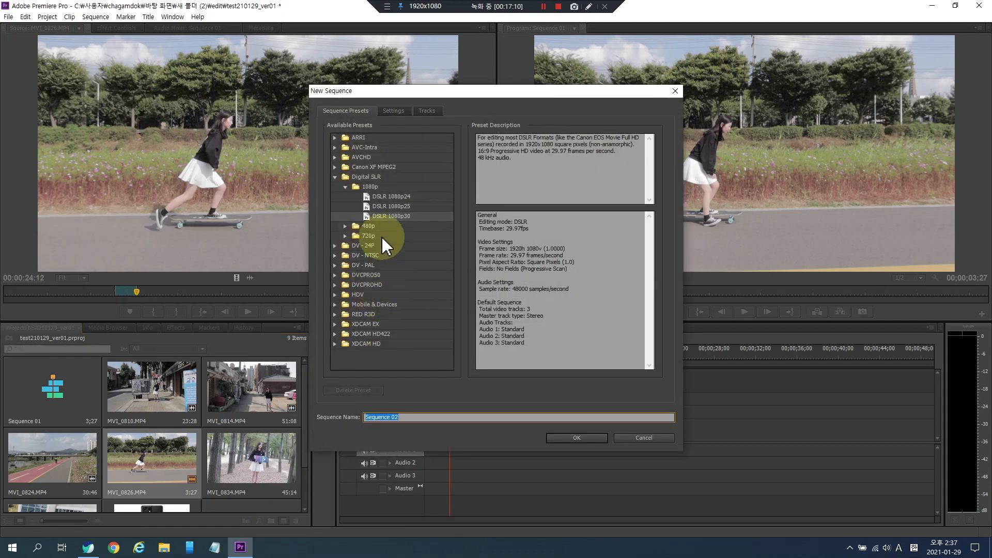
pyautogui.click(371, 226)
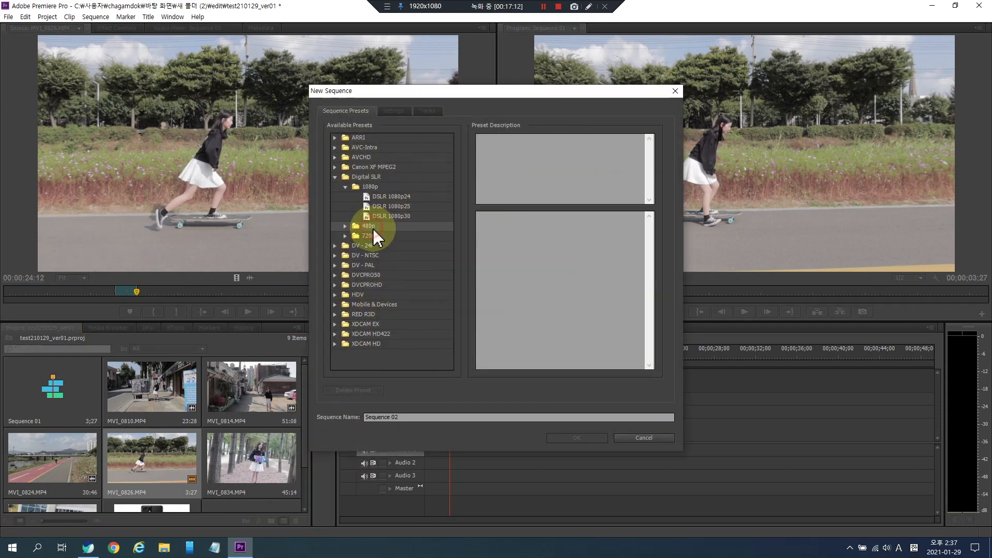
pyautogui.click(345, 225)
pyautogui.click(370, 237)
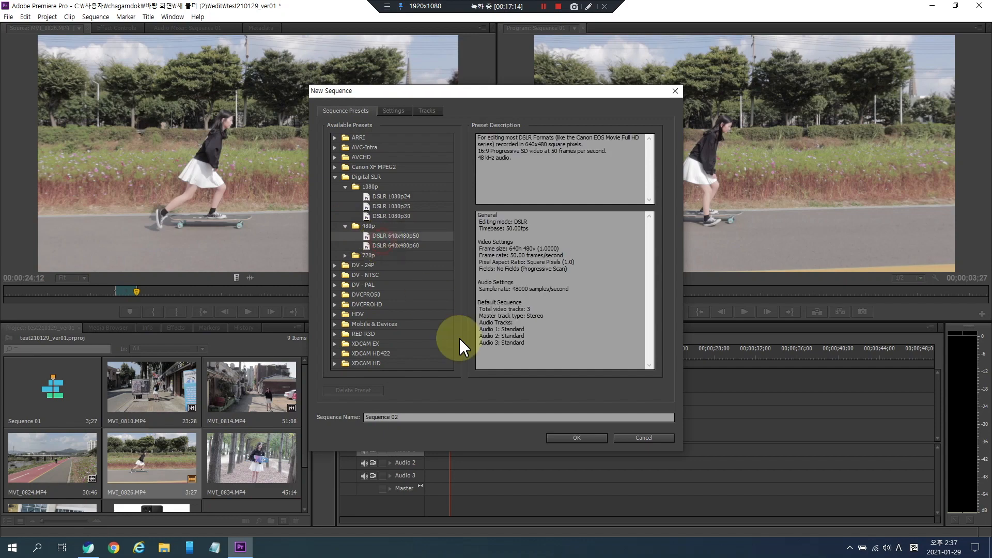
pyautogui.click(572, 438)
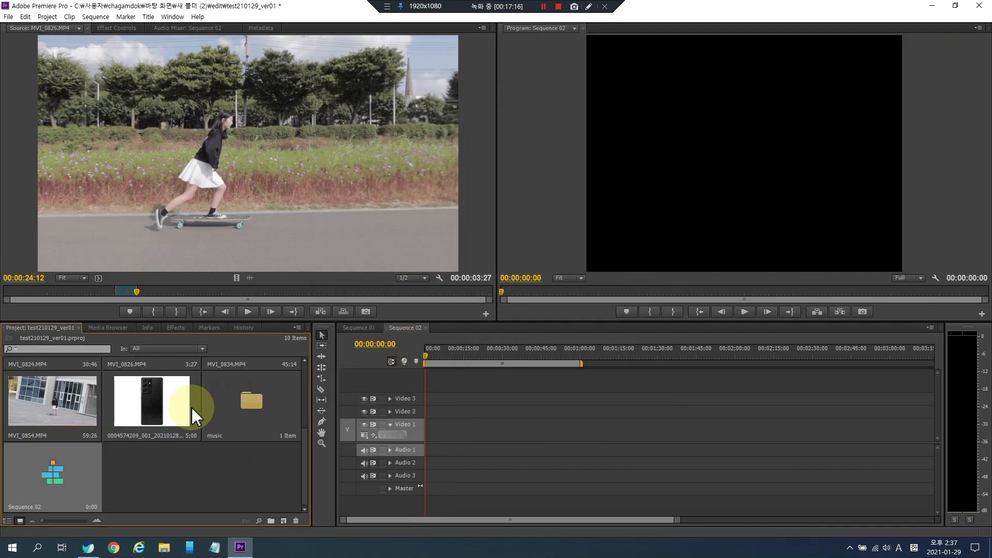
# - Add MVI_0810.MP4 to Sequence 02, changing the sequence settings to match the clip, then undo it
pyautogui.click(146, 483)
pyautogui.scroll(3, 165, 481)
pyautogui.moveTo(155, 398); pyautogui.dragTo(418, 429)
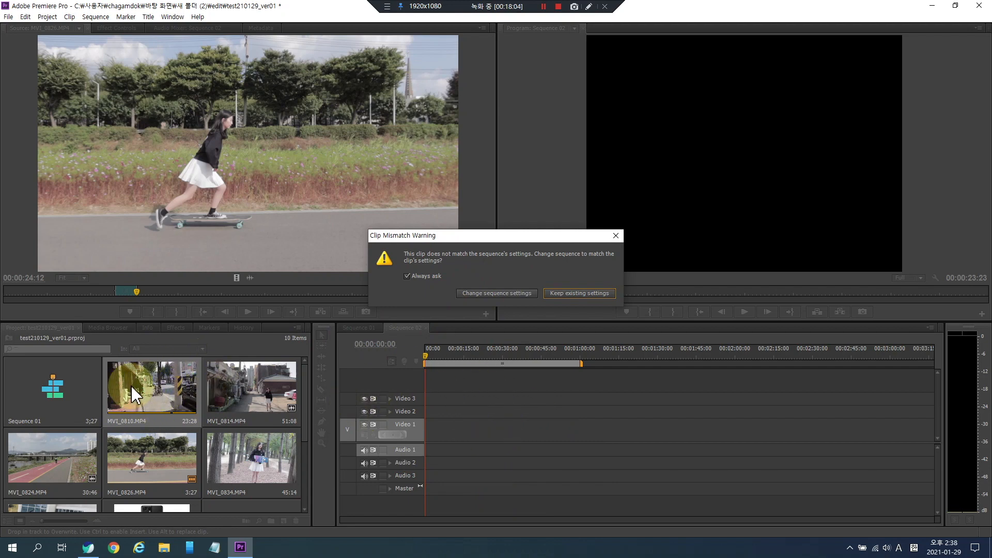
pyautogui.click(497, 295)
pyautogui.click(461, 352)
pyautogui.moveTo(461, 352); pyautogui.dragTo(464, 354)
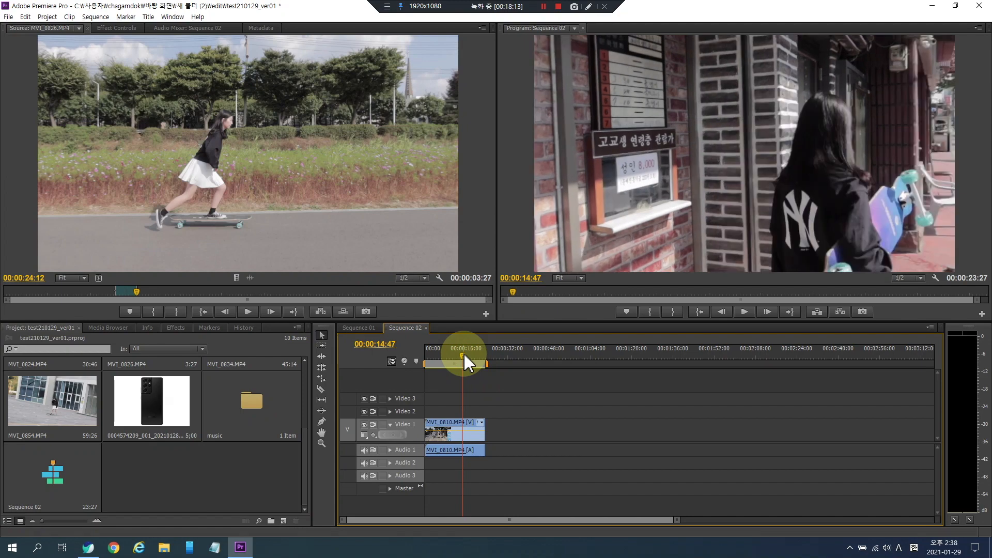
pyautogui.hotkey('ctrl', 'z')
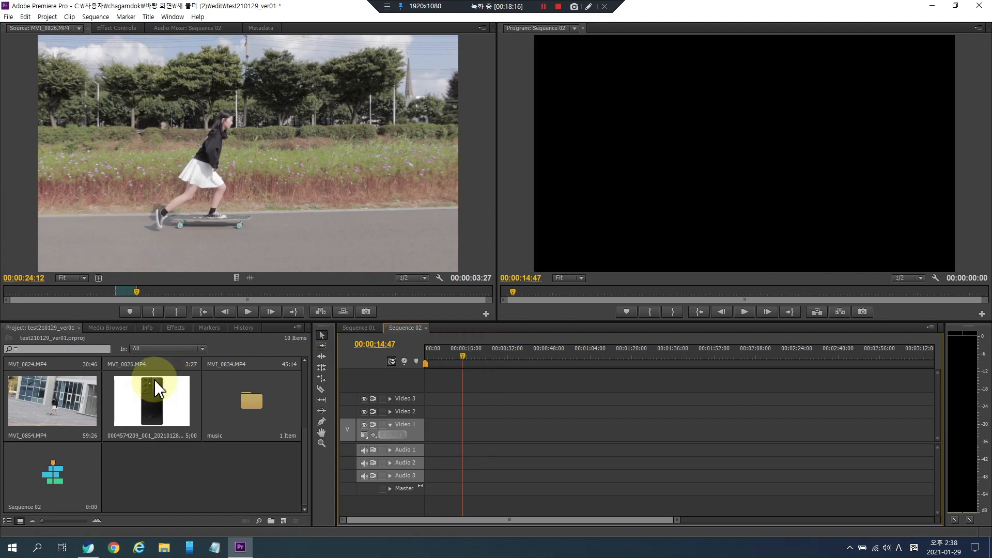
# - Drag MVI_0810.MP4 into Sequence 02 again and undo the addition
pyautogui.scroll(3, 160, 425)
pyautogui.moveTo(160, 424); pyautogui.dragTo(424, 430)
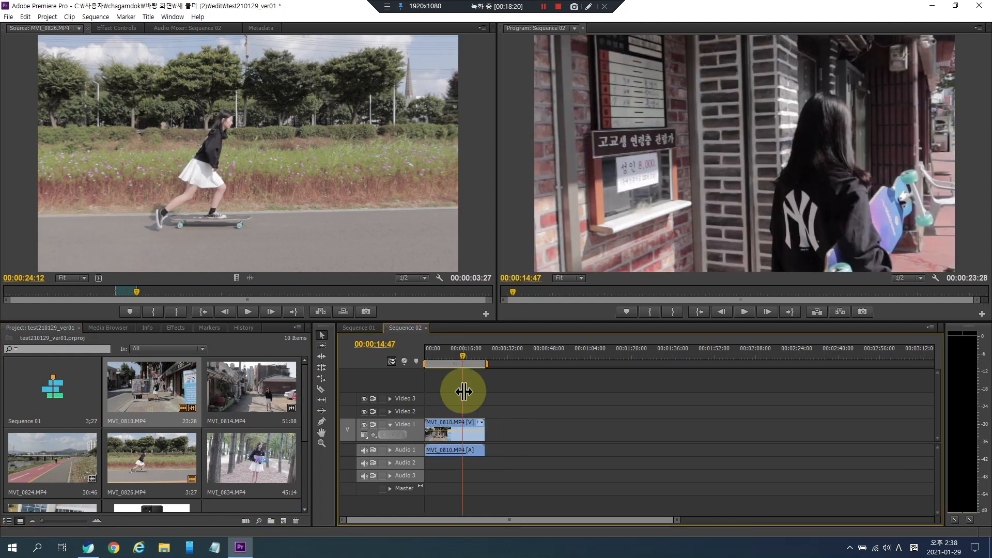
pyautogui.hotkey('ctrl', 'z')
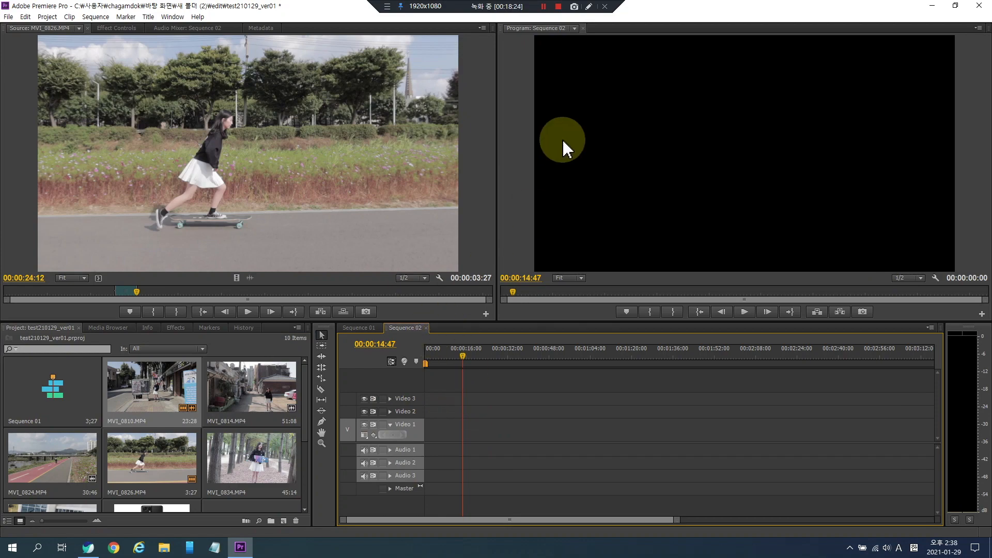
# - Switch to Sequence 01 and play it from the beginning
pyautogui.click(427, 329)
pyautogui.moveTo(447, 358); pyautogui.dragTo(407, 355)
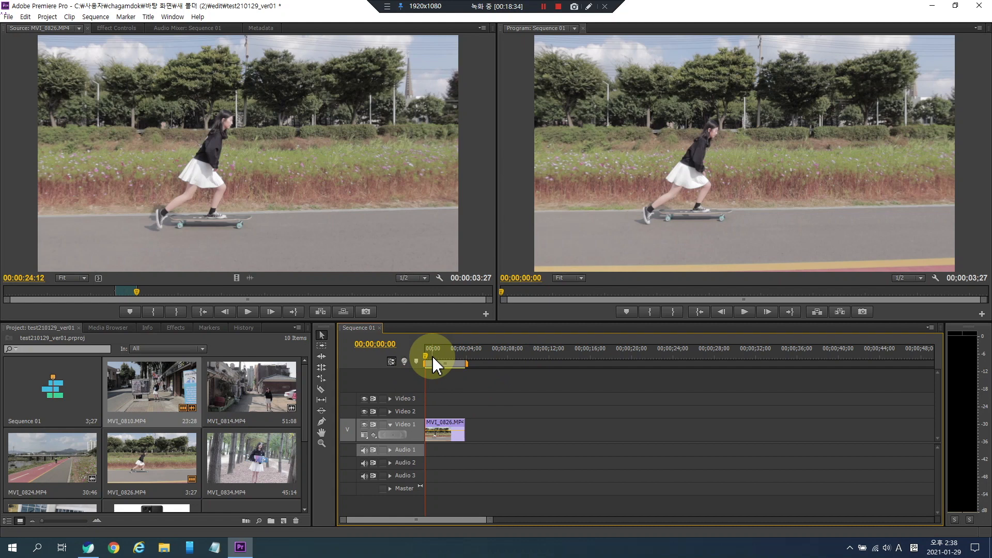
pyautogui.press('space')
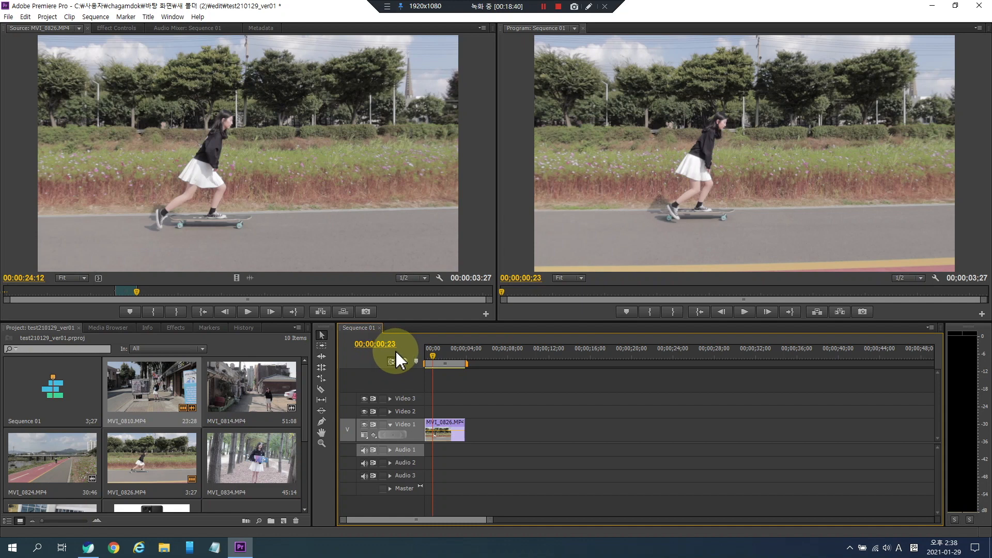
pyautogui.press('space')
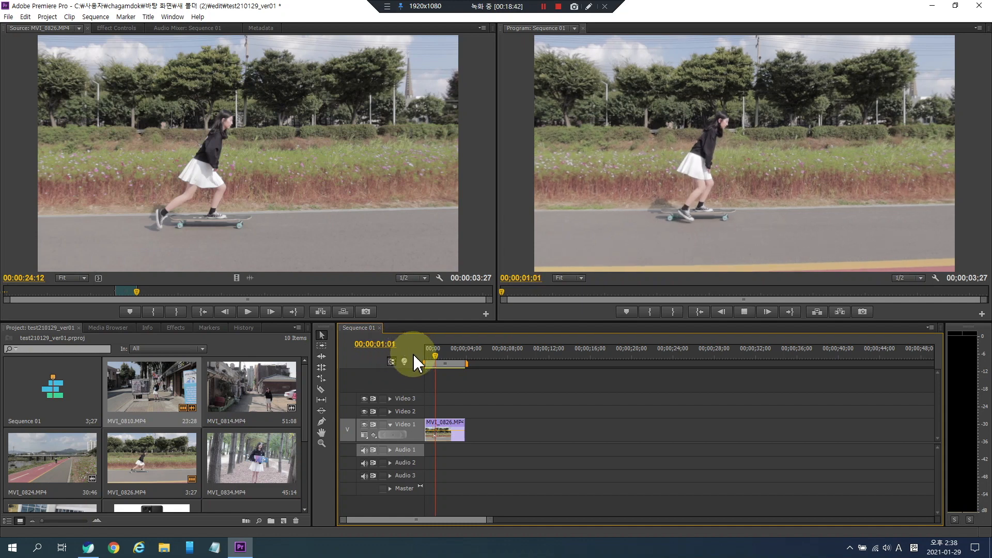
pyautogui.press('space')
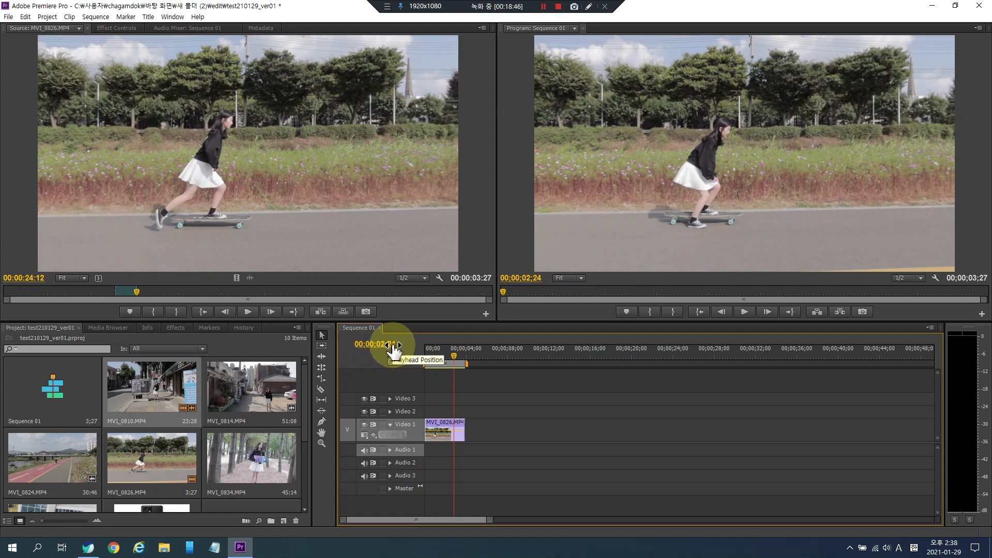
pyautogui.press('space')
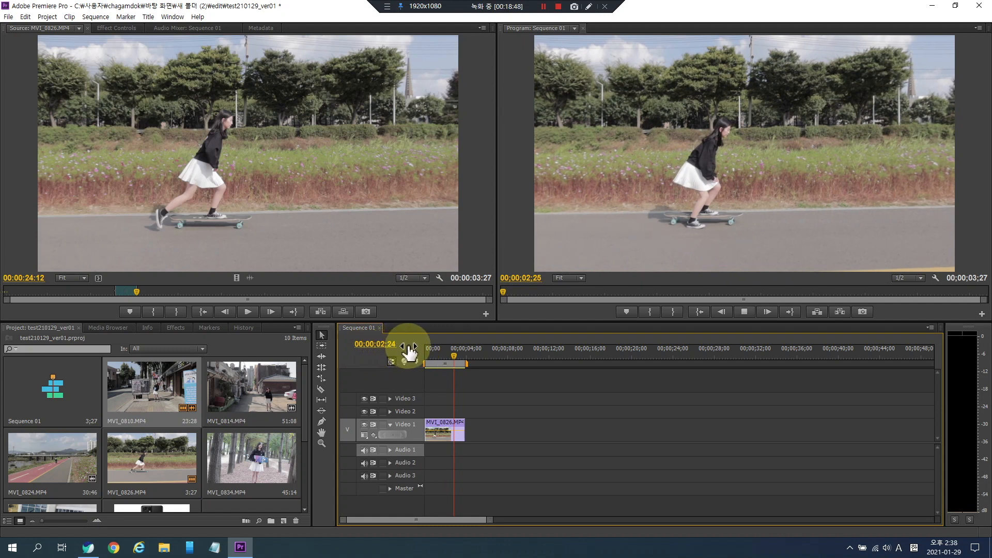
pyautogui.press('space')
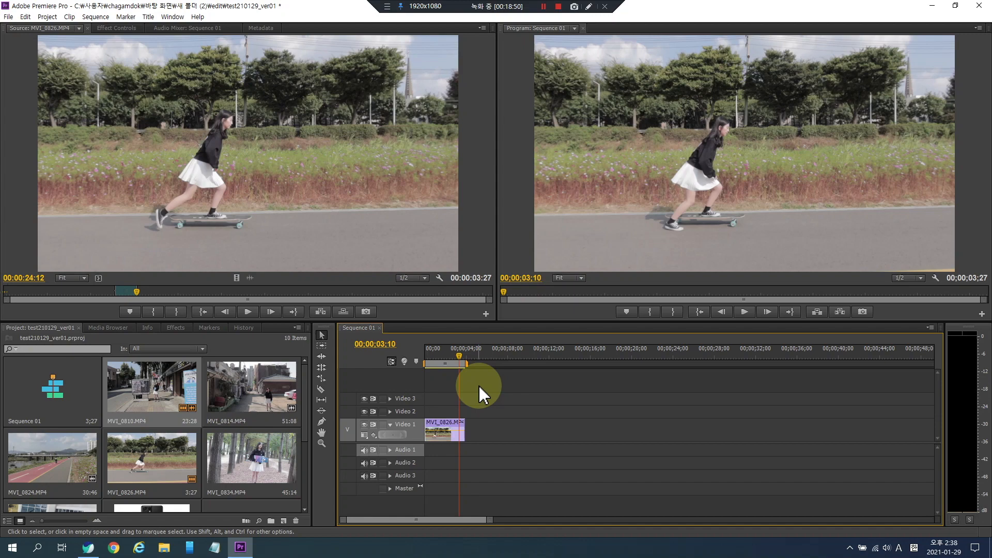
# - Scrub and play Sequence 01 from the start in the timeline
pyautogui.click(449, 353)
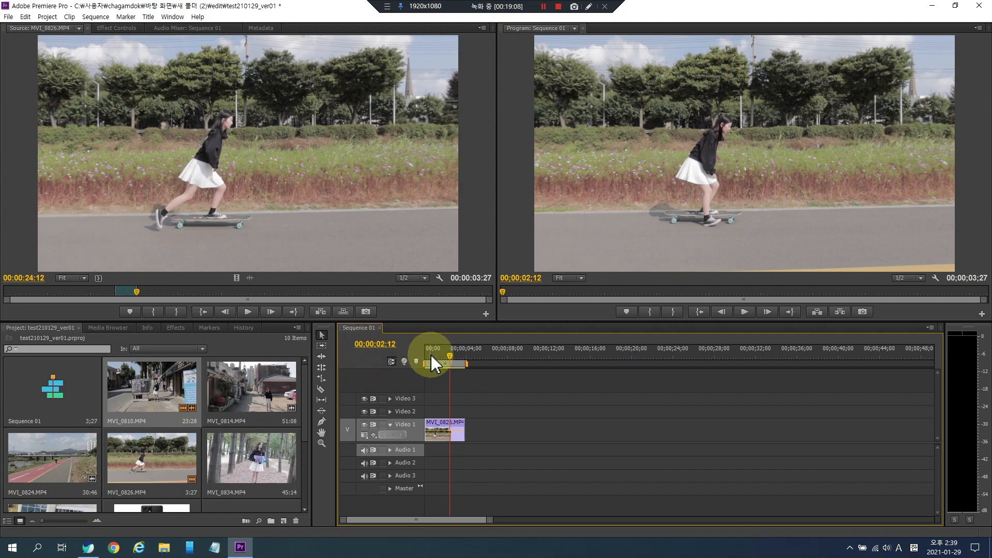
pyautogui.moveTo(431, 355); pyautogui.dragTo(411, 354)
pyautogui.press('space')
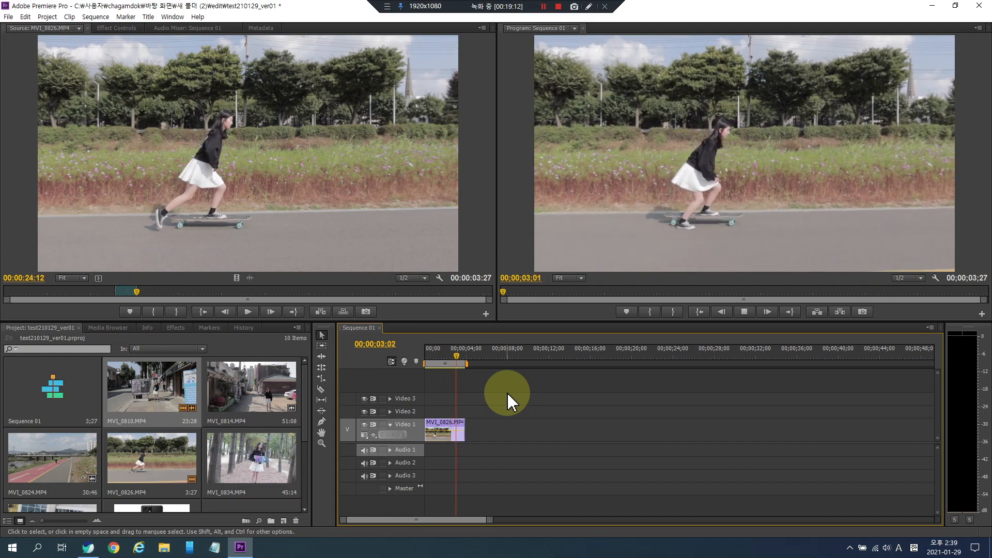
pyautogui.click(449, 352)
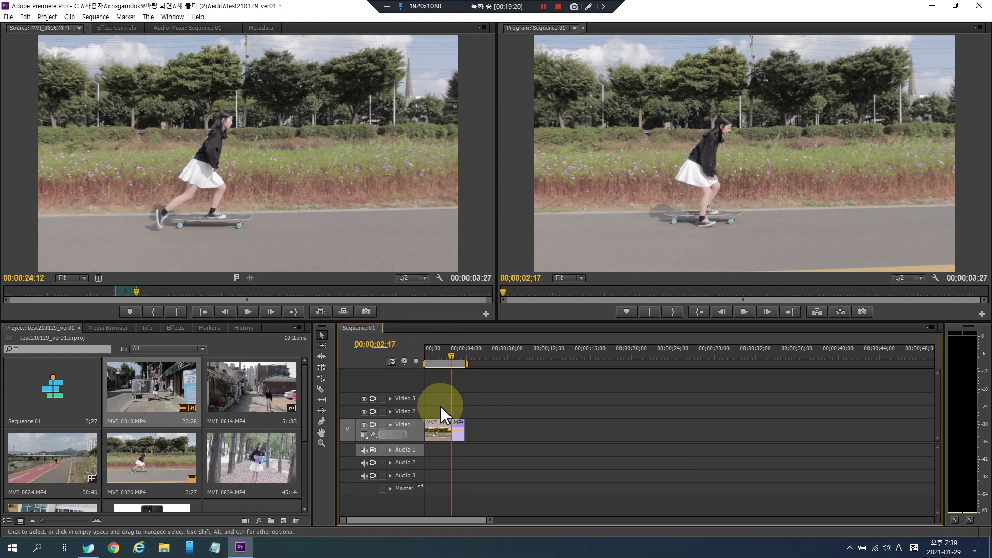
pyautogui.click(449, 352)
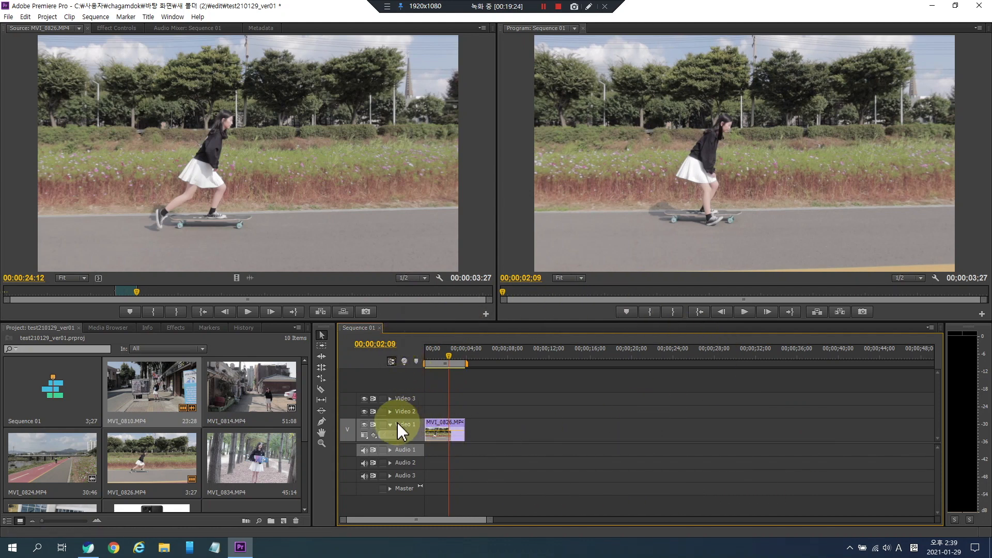
# - Toggle the Video 1 track output off and back on while playing the sequence
pyautogui.click(364, 425)
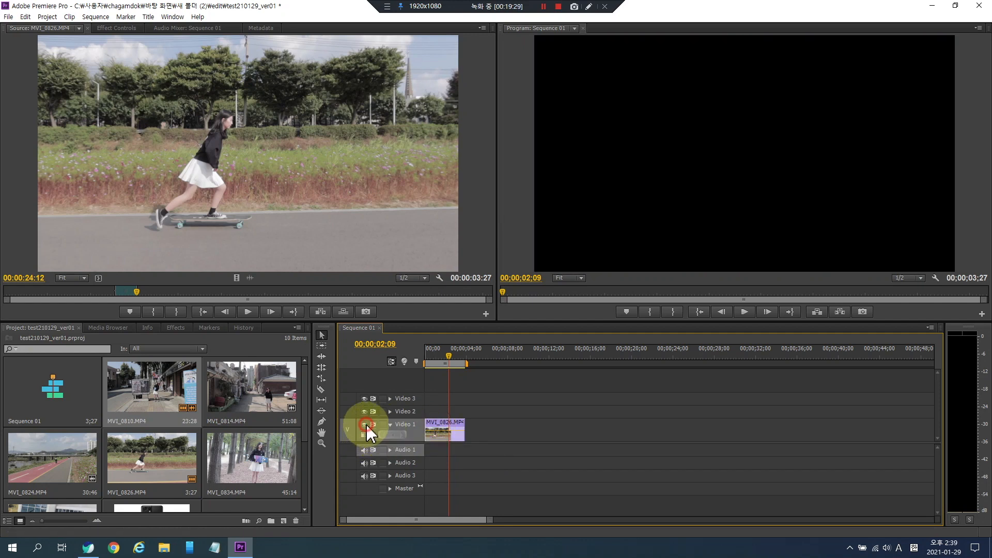
pyautogui.press('space')
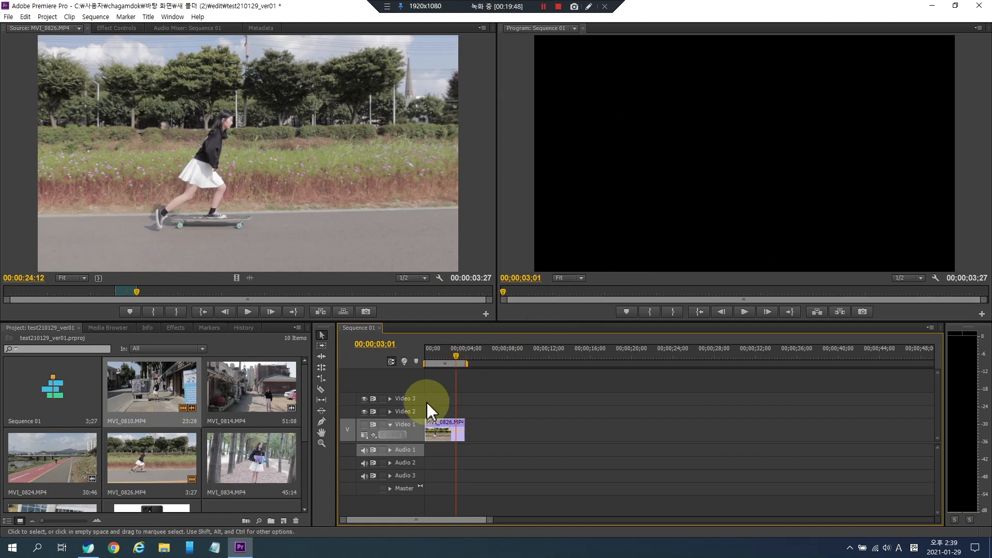
pyautogui.click(364, 423)
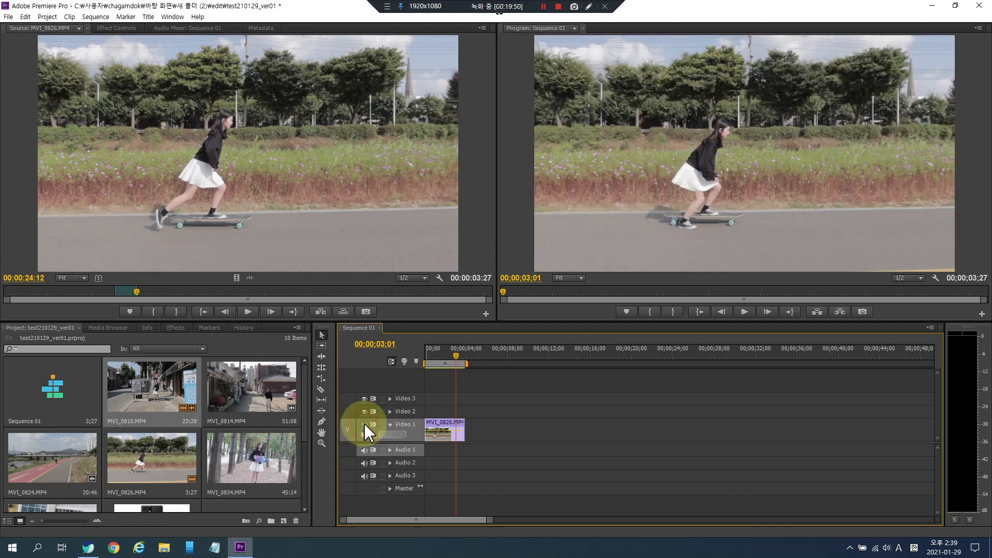
pyautogui.click(441, 357)
pyautogui.moveTo(442, 356); pyautogui.dragTo(440, 357)
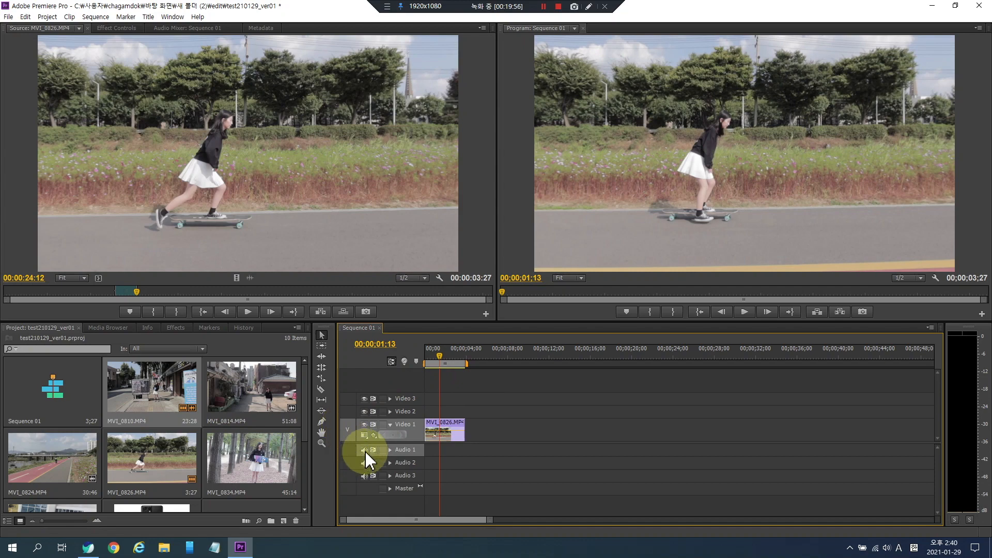
pyautogui.click(364, 425)
pyautogui.click(363, 424)
# - Collapse the Video 1 track in the timeline and play Sequence 01 again
pyautogui.click(364, 436)
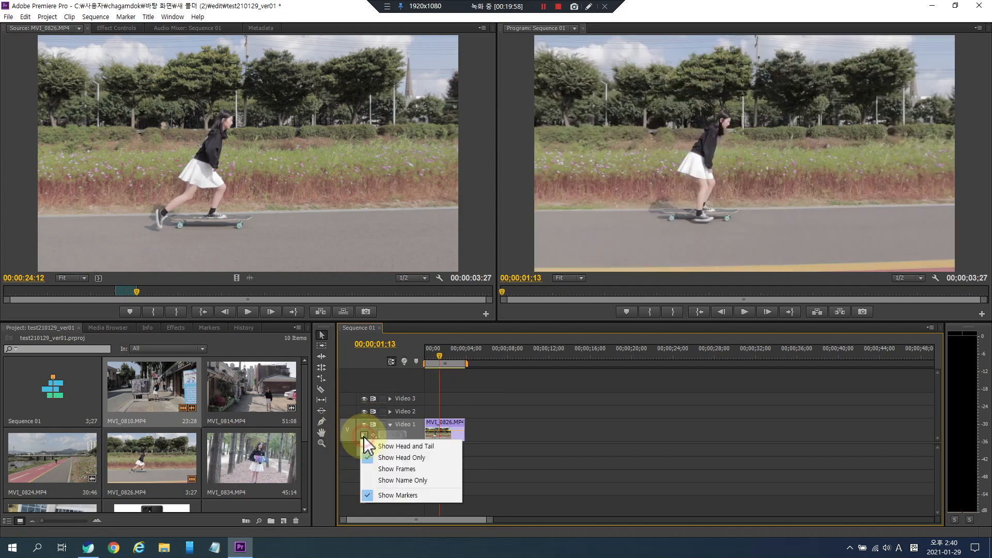
pyautogui.click(364, 437)
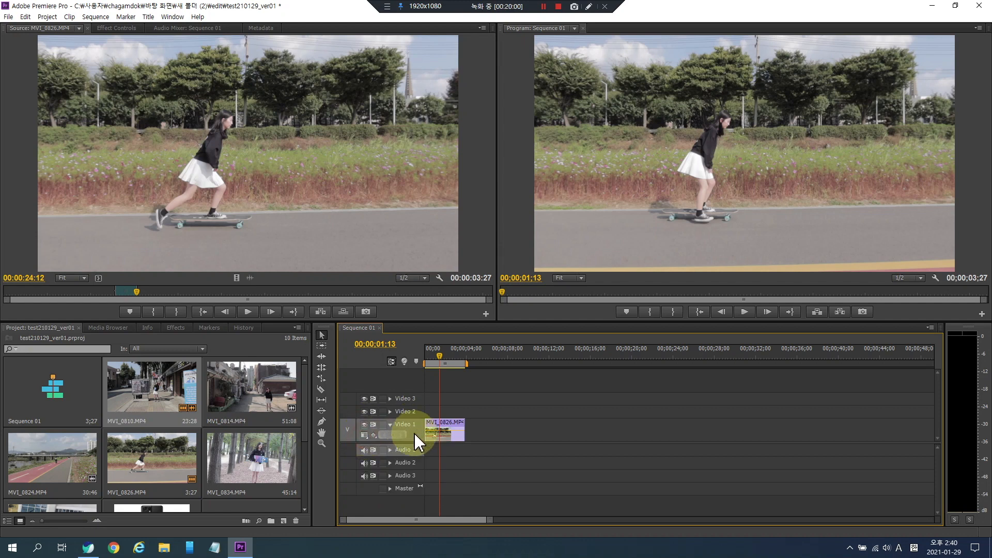
pyautogui.click(402, 425)
pyautogui.click(390, 424)
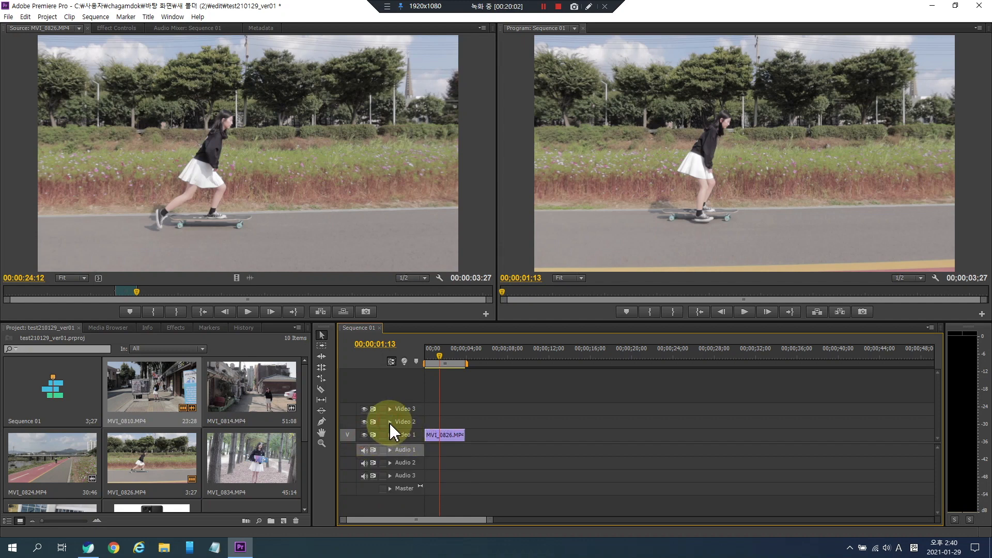
pyautogui.click(391, 435)
pyautogui.click(390, 424)
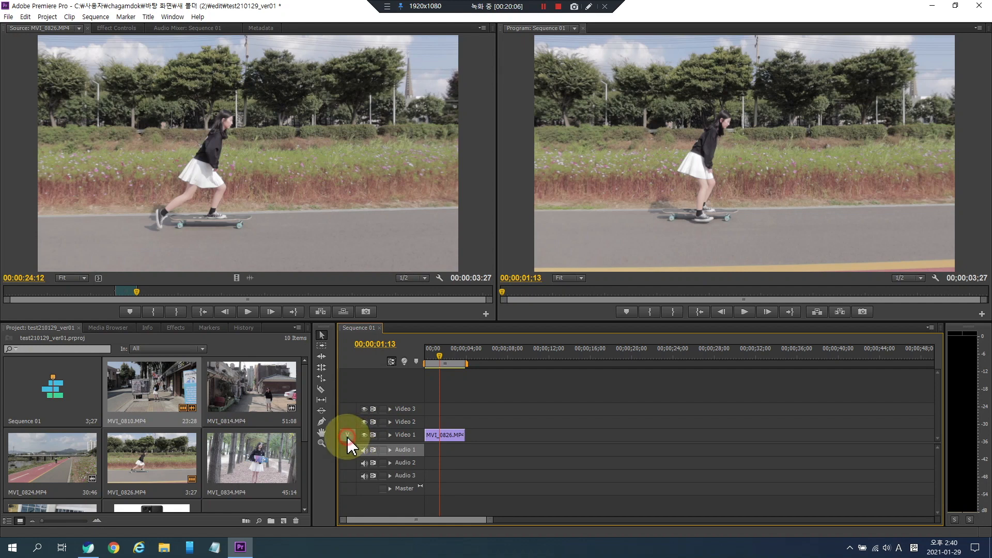
pyautogui.press('space')
pyautogui.press('space')
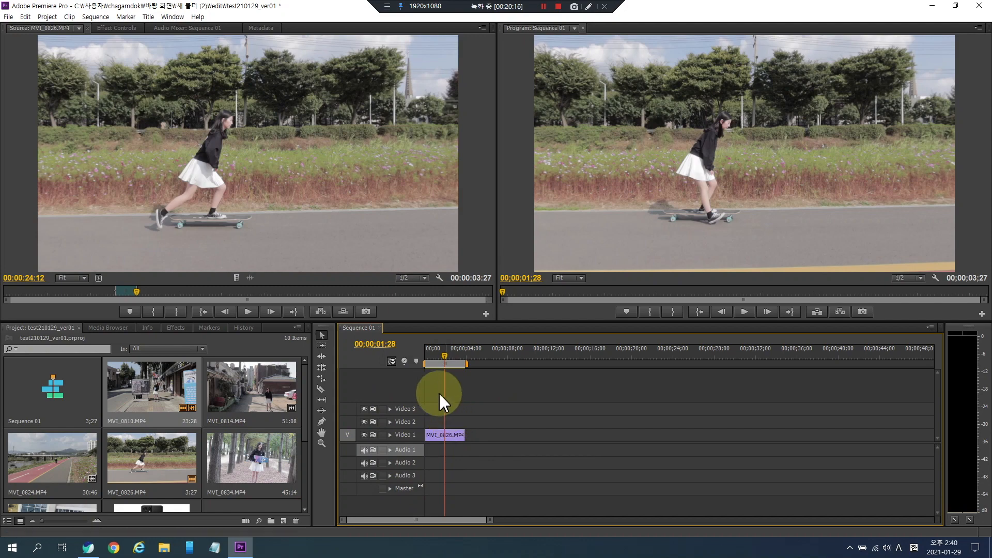
# - Open MVI_0814.MP4 in the Source monitor and preview it
pyautogui.click(240, 388)
pyautogui.moveTo(251, 388); pyautogui.dragTo(222, 399)
pyautogui.doubleClick(238, 381)
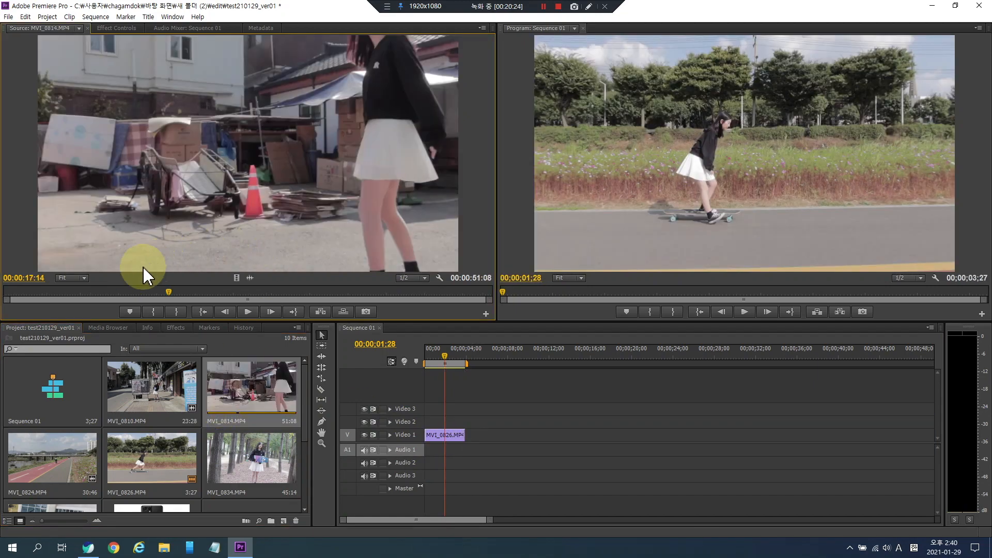
pyautogui.press('space')
pyautogui.moveTo(208, 293); pyautogui.dragTo(342, 295)
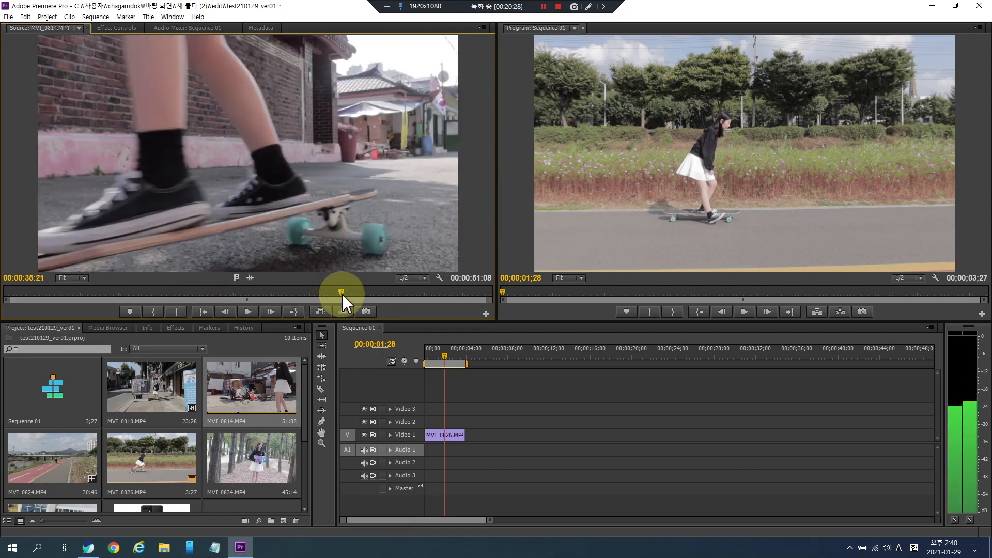
# - Load MVI_0824.MP4 into the Source monitor, mark In and Out points, and add it after MVI_0826 in Sequence 01
pyautogui.moveTo(56, 458); pyautogui.dragTo(273, 294)
pyautogui.click(161, 313)
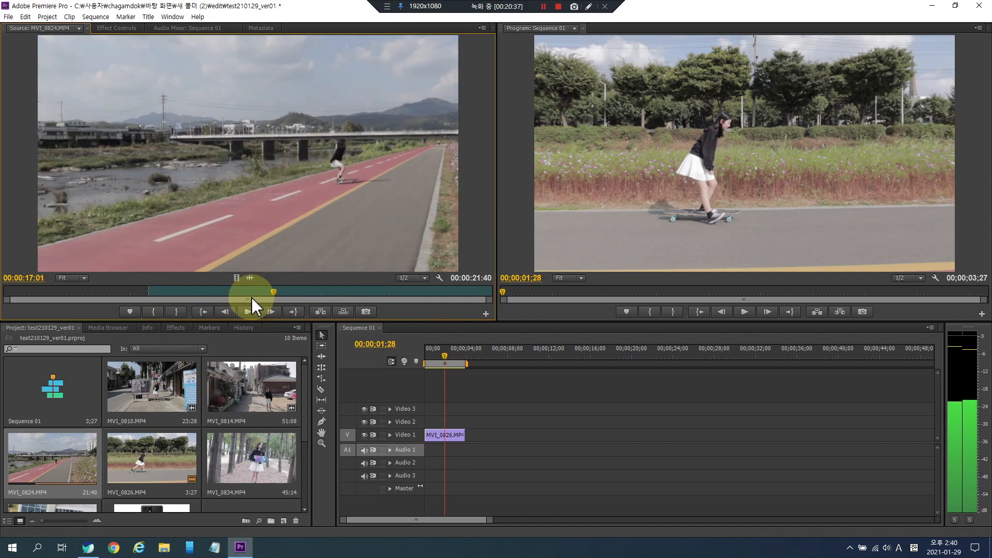
pyautogui.click(177, 312)
pyautogui.moveTo(297, 178); pyautogui.dragTo(467, 437)
# - Open MVI_0834.MP4, mark In and Out points, and append it to the end of Sequence 01
pyautogui.doubleClick(248, 450)
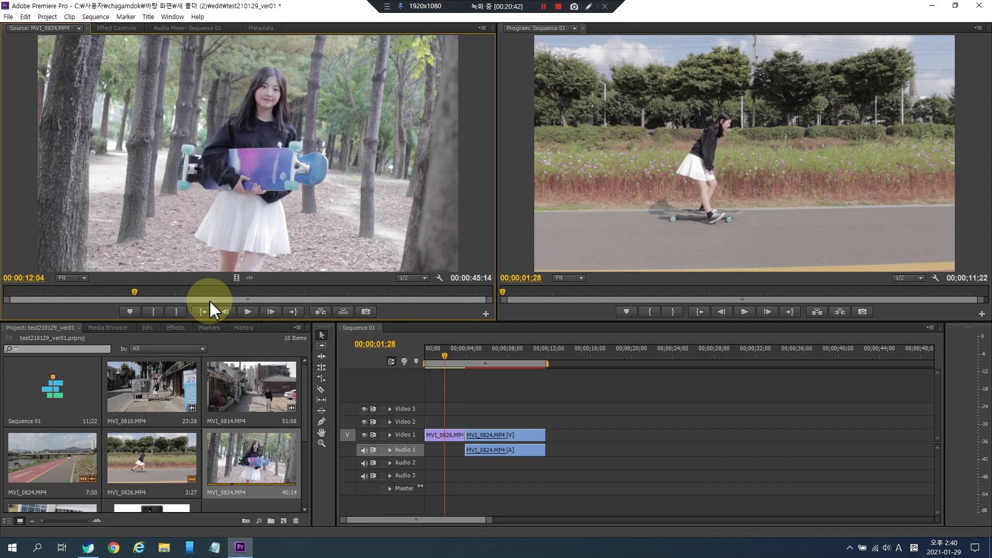
pyautogui.click(153, 312)
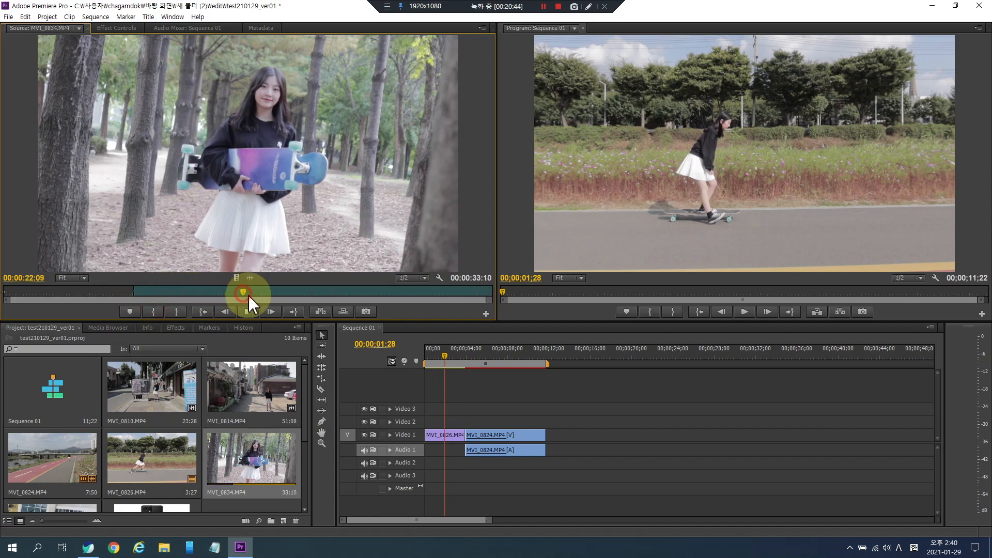
pyautogui.click(243, 292)
pyautogui.click(176, 311)
pyautogui.moveTo(409, 243); pyautogui.dragTo(550, 445)
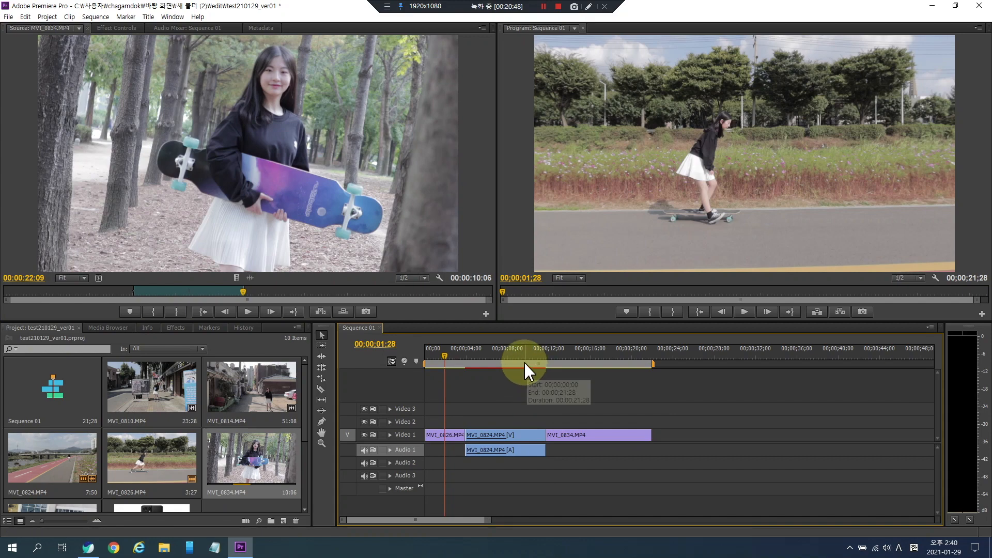
# - Expand the Video 1 track and scrub through Sequence 01 to locate a cut point in MVI_0824
pyautogui.click(510, 355)
pyautogui.moveTo(499, 353); pyautogui.dragTo(449, 362)
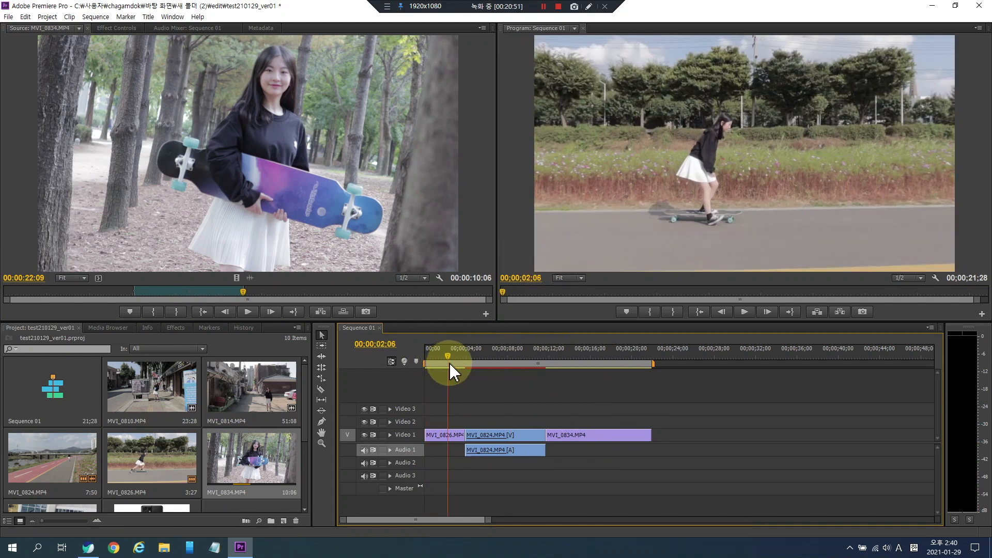
pyautogui.click(389, 435)
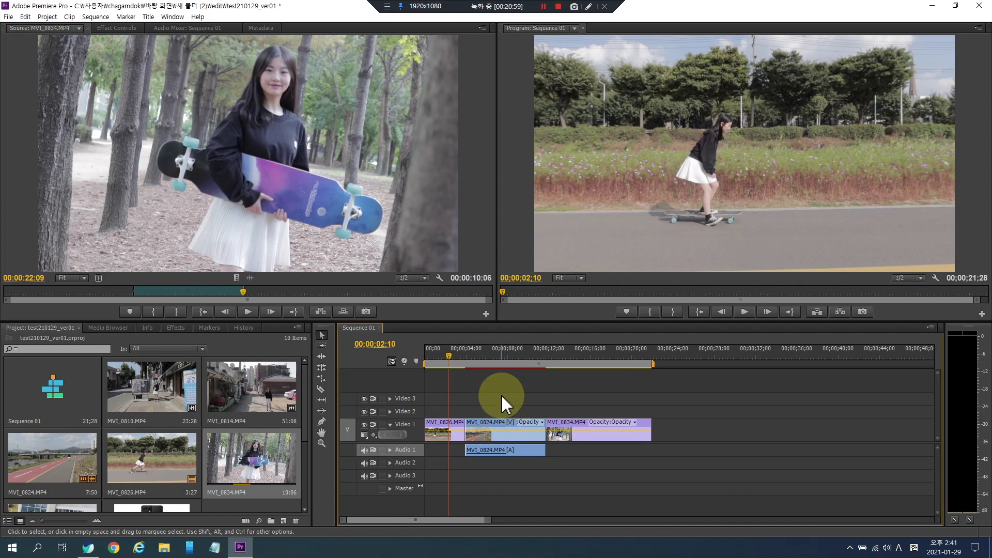
pyautogui.press('=')
pyautogui.press('=')
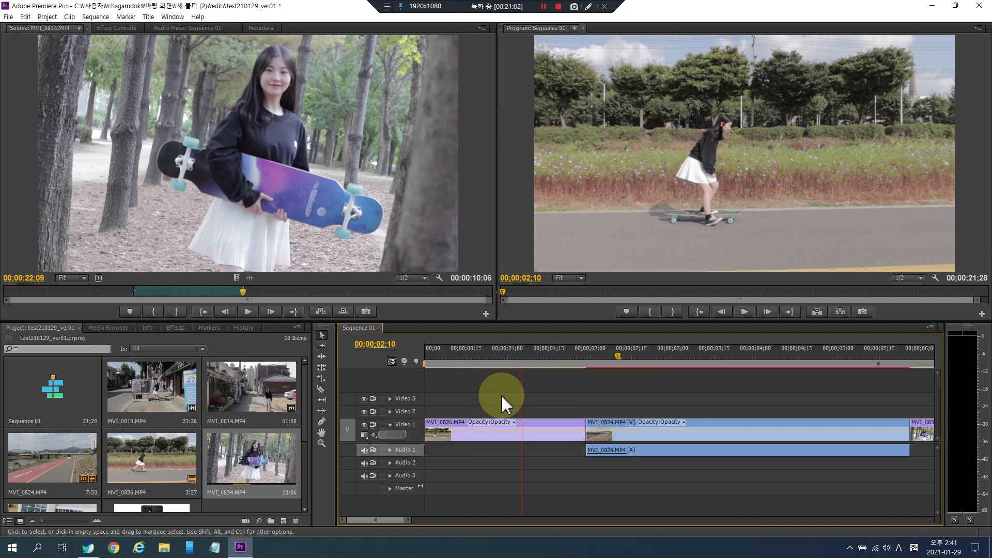
pyautogui.press('-')
pyautogui.moveTo(532, 356); pyautogui.dragTo(592, 368)
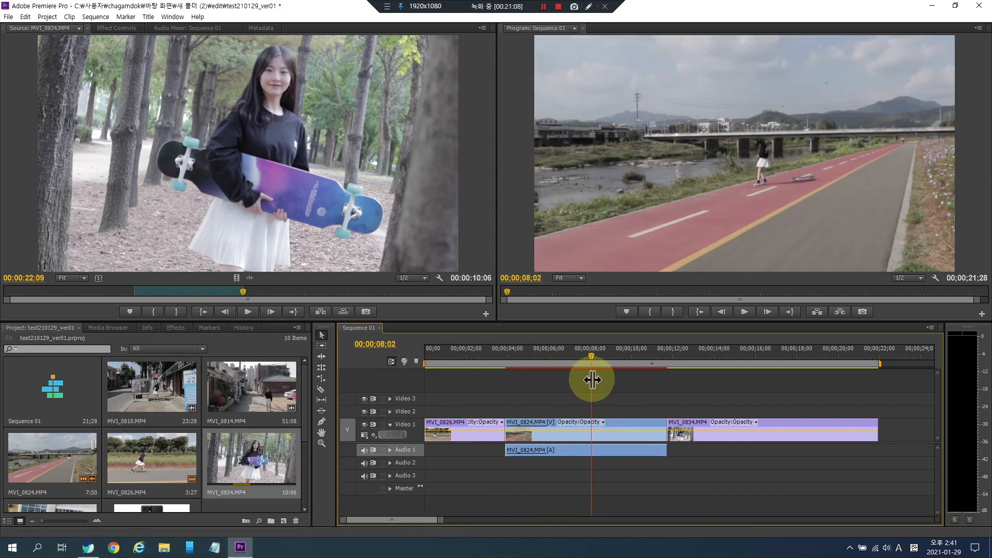
pyautogui.click(714, 359)
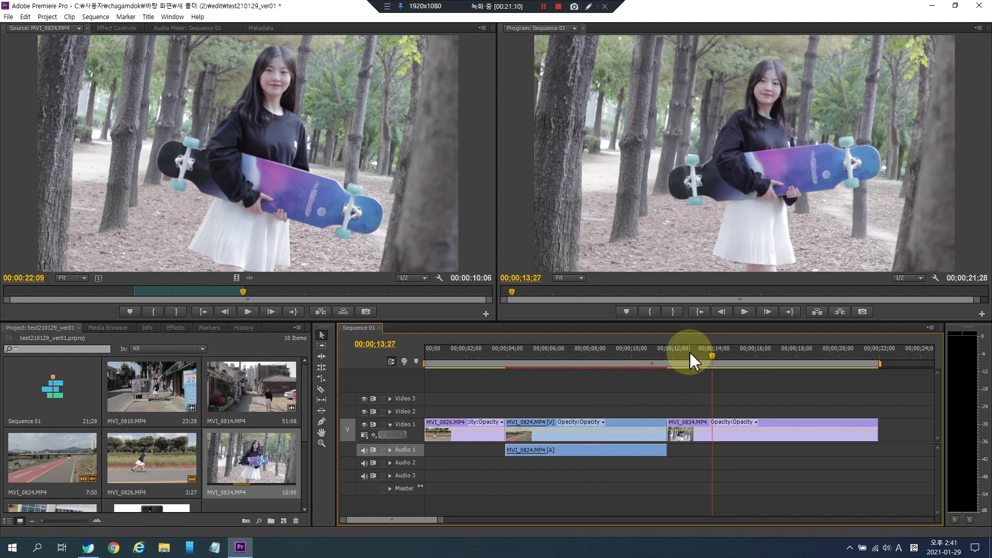
pyautogui.click(593, 355)
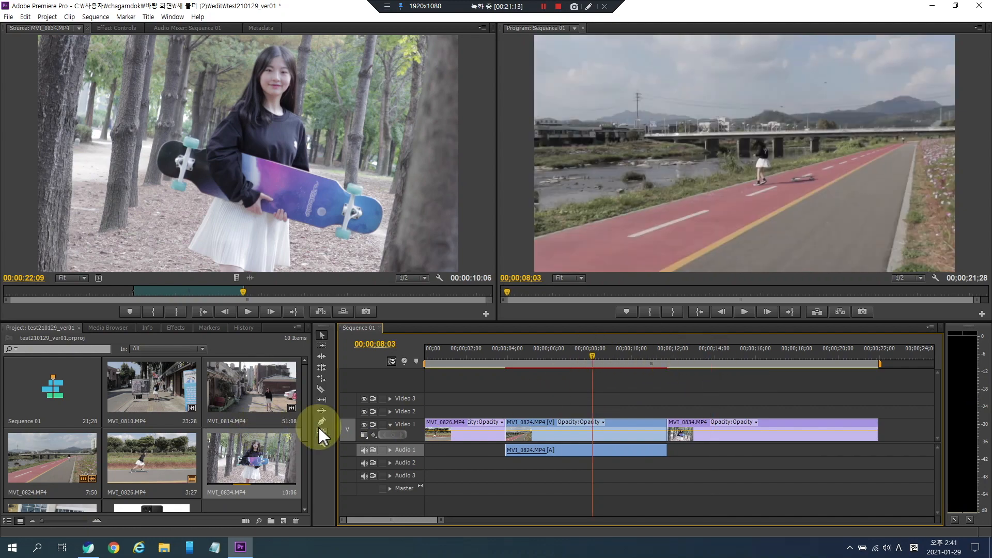
# - Split the MVI_0824 clip at two points around 00:00:07:12 with the Razor tool
pyautogui.click(322, 389)
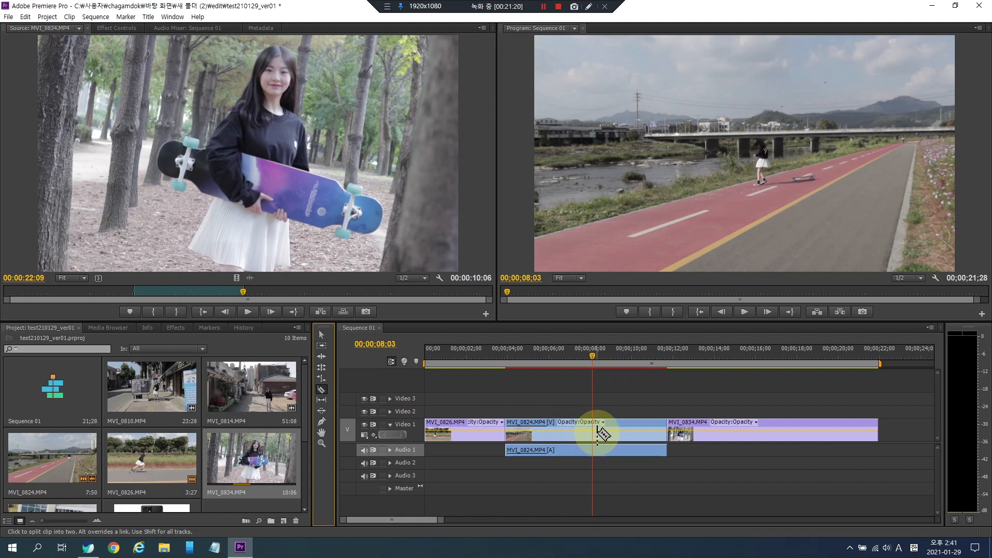
pyautogui.moveTo(592, 356); pyautogui.dragTo(613, 360)
pyautogui.moveTo(610, 362); pyautogui.dragTo(578, 362)
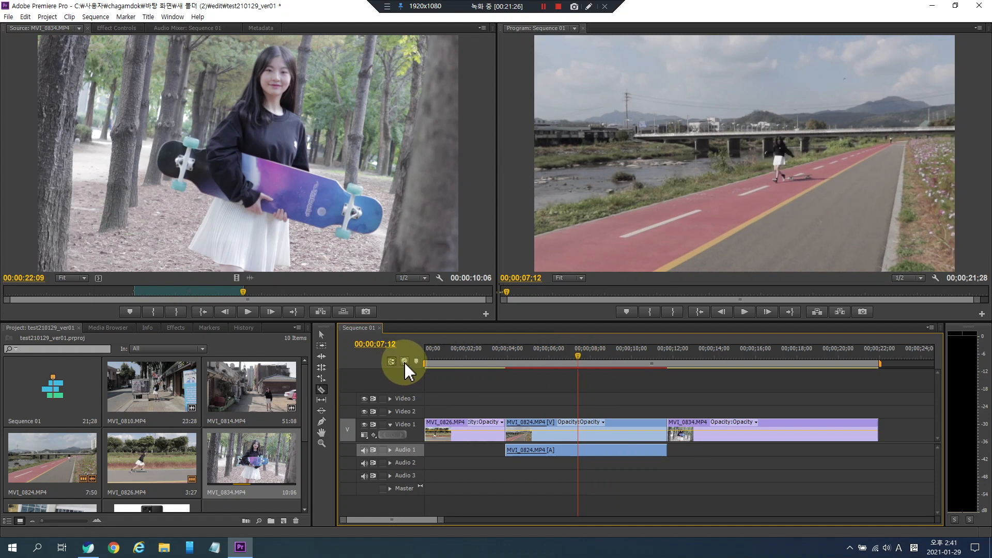
pyautogui.click(579, 431)
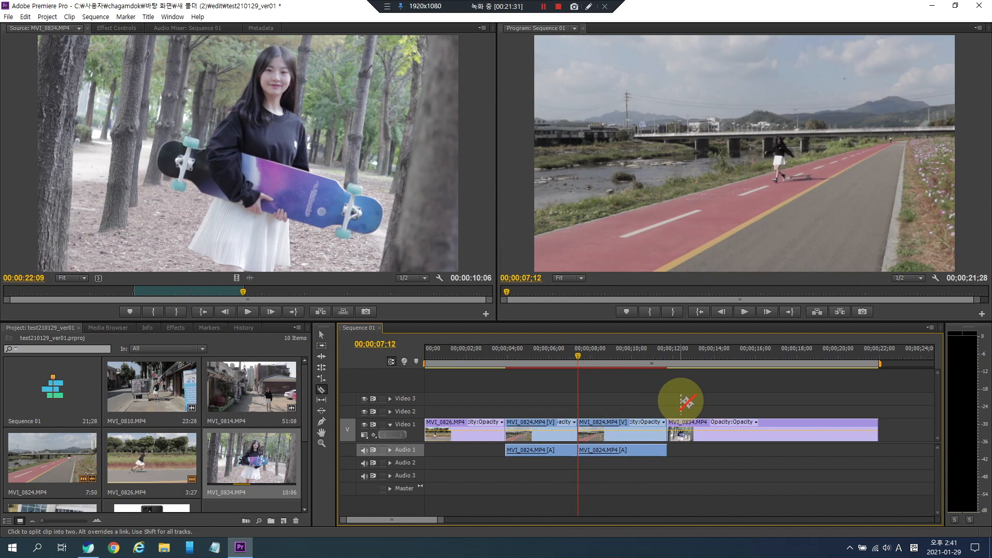
pyautogui.click(619, 432)
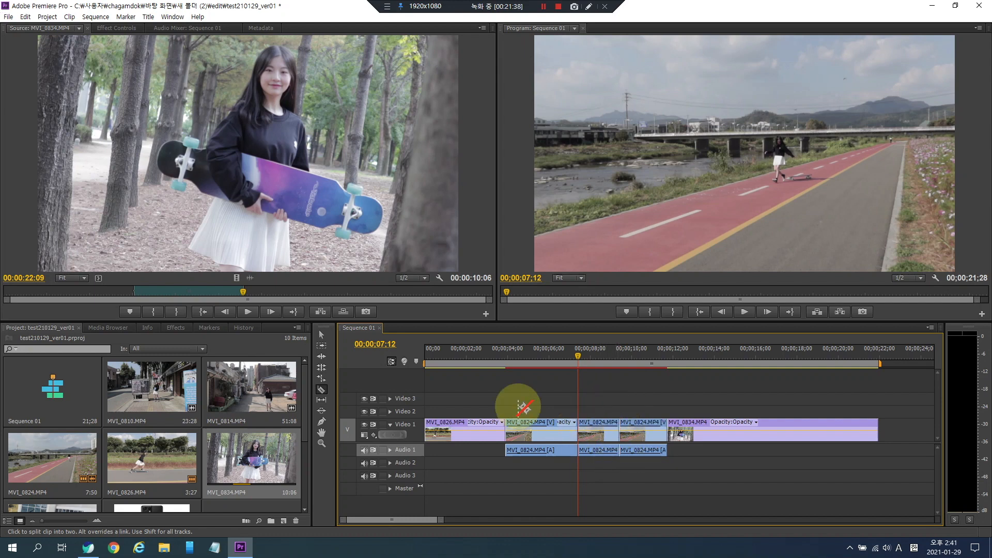
# - Delete the middle MVI_0824 segment and ripple delete the resulting gap
pyautogui.click(322, 336)
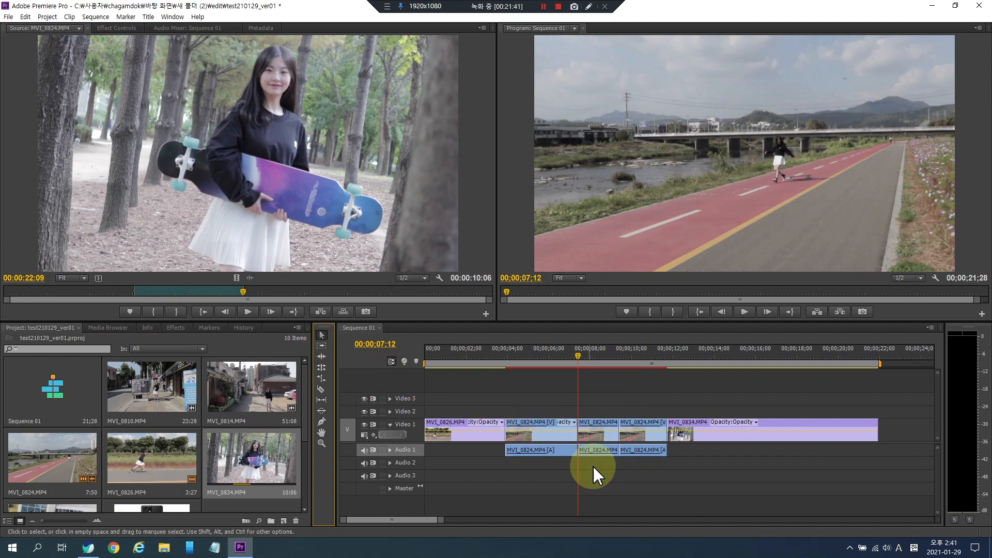
pyautogui.click(603, 439)
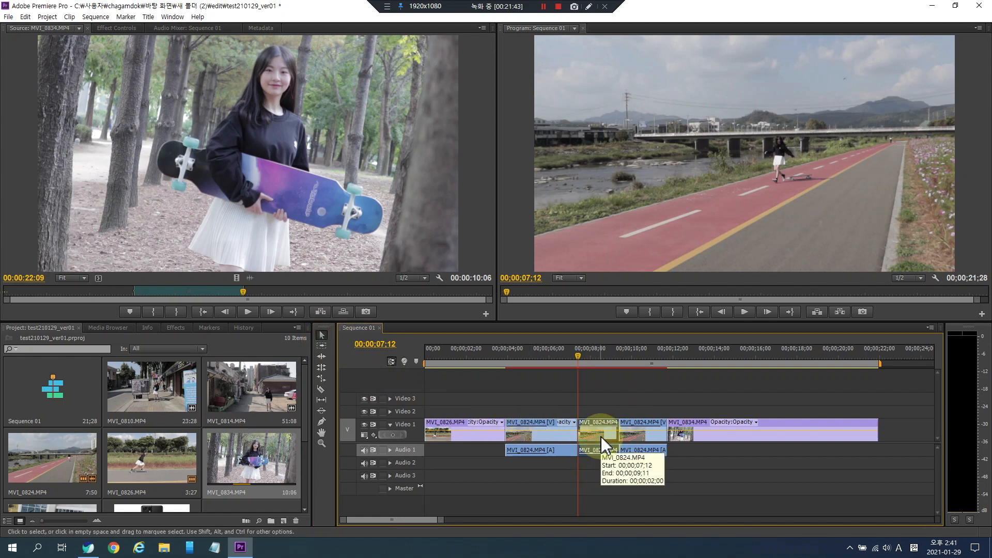
pyautogui.click(600, 461)
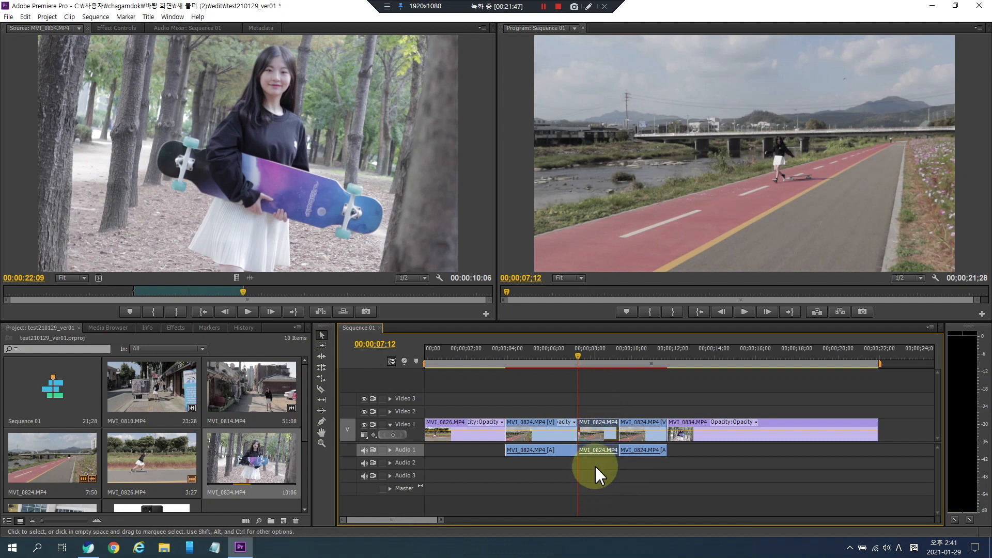
pyautogui.press('Delete')
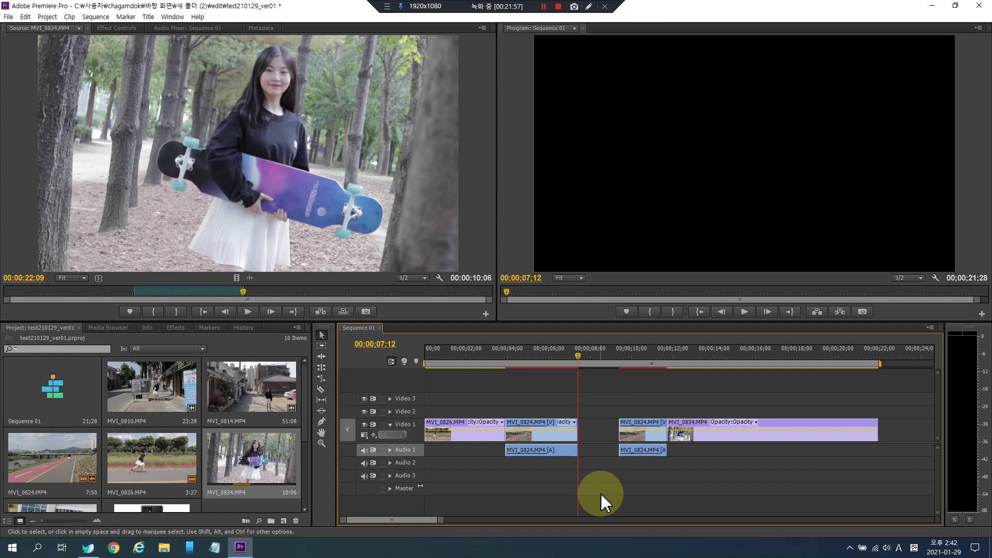
pyautogui.rightClick(599, 431)
pyautogui.click(625, 442)
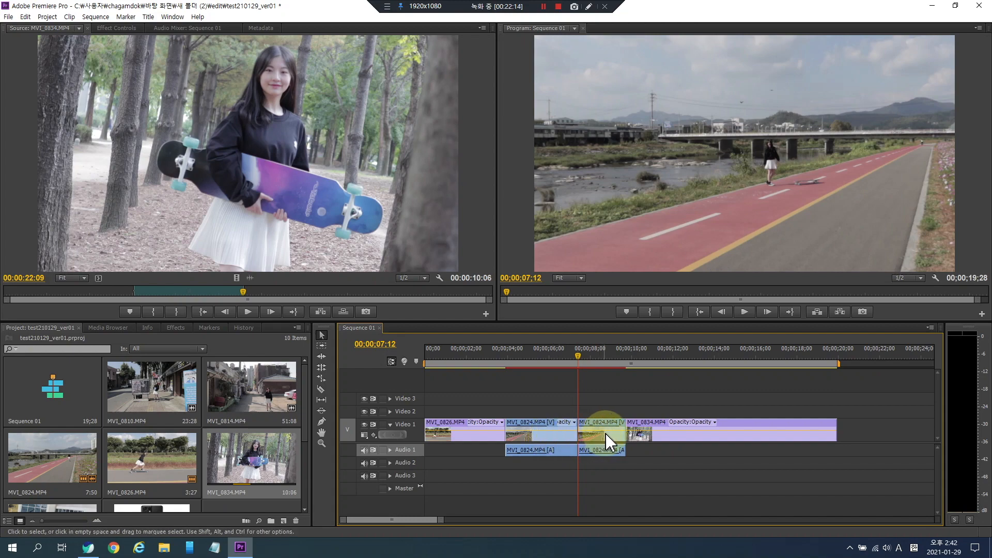
# - Move the remaining MVI_0824 segment to the start of Sequence 01
pyautogui.moveTo(602, 437); pyautogui.dragTo(434, 425)
pyautogui.moveTo(650, 438); pyautogui.dragTo(600, 440)
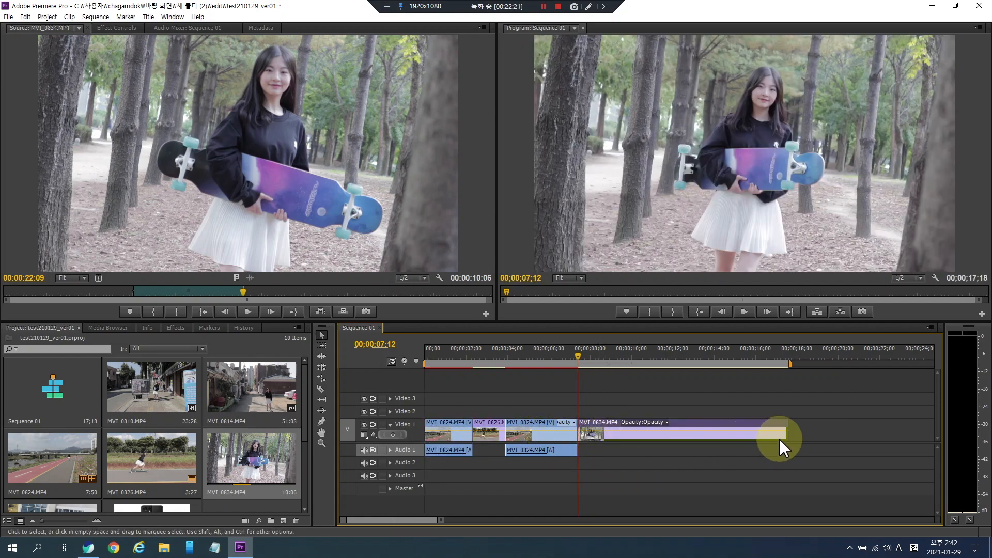
# - Shorten the end of the MVI_0834 clip and slide it right to about 00:00:10:00 on the timeline
pyautogui.moveTo(785, 432); pyautogui.dragTo(674, 431)
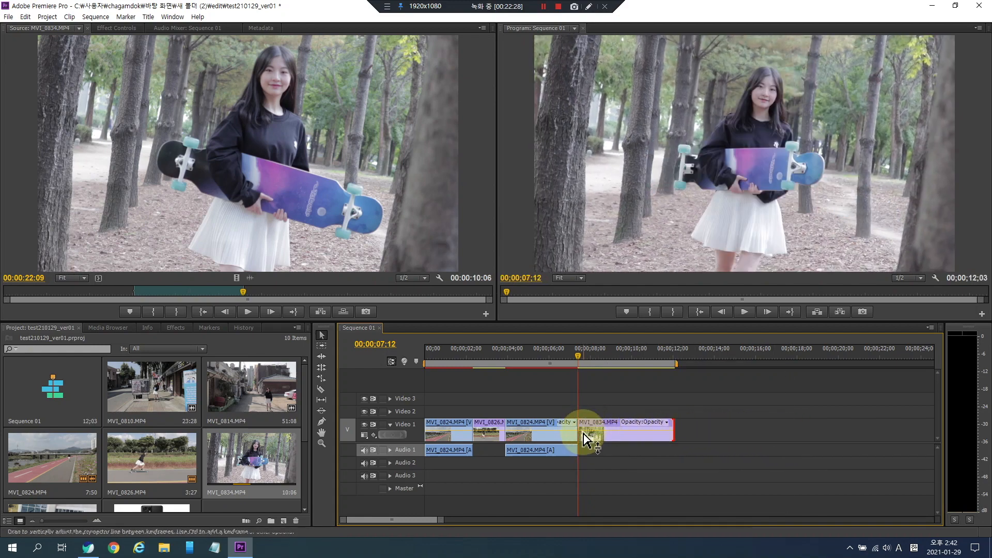
pyautogui.moveTo(586, 435); pyautogui.dragTo(627, 436)
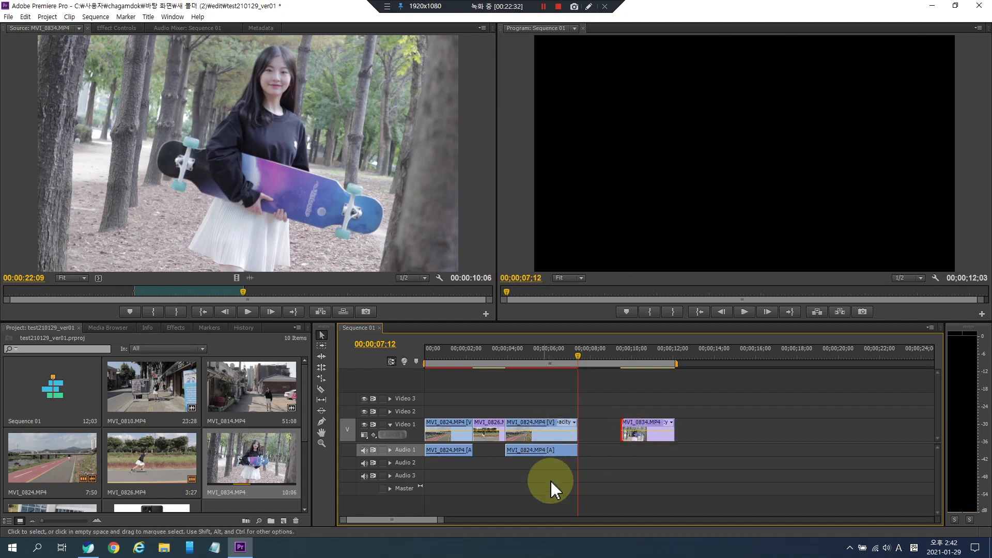
# - Select the first three clips in Sequence 01 and move them to follow the MVI_0834 clip
pyautogui.moveTo(578, 467); pyautogui.dragTo(454, 387)
pyautogui.moveTo(601, 486); pyautogui.dragTo(445, 397)
pyautogui.moveTo(448, 434); pyautogui.dragTo(698, 442)
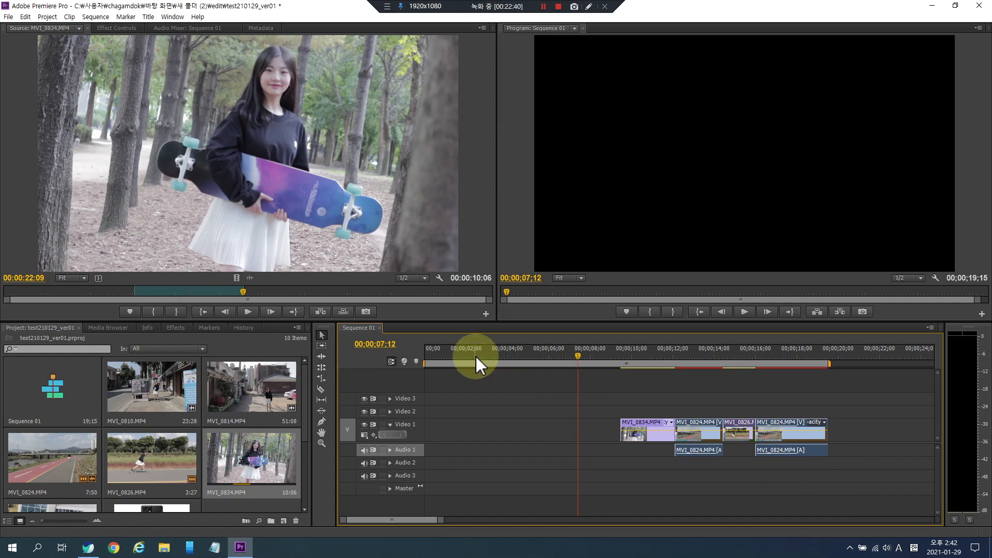
# - Select all clips in Sequence 01 and move them back to the start of the timeline
pyautogui.moveTo(457, 354); pyautogui.dragTo(387, 352)
pyautogui.press('space')
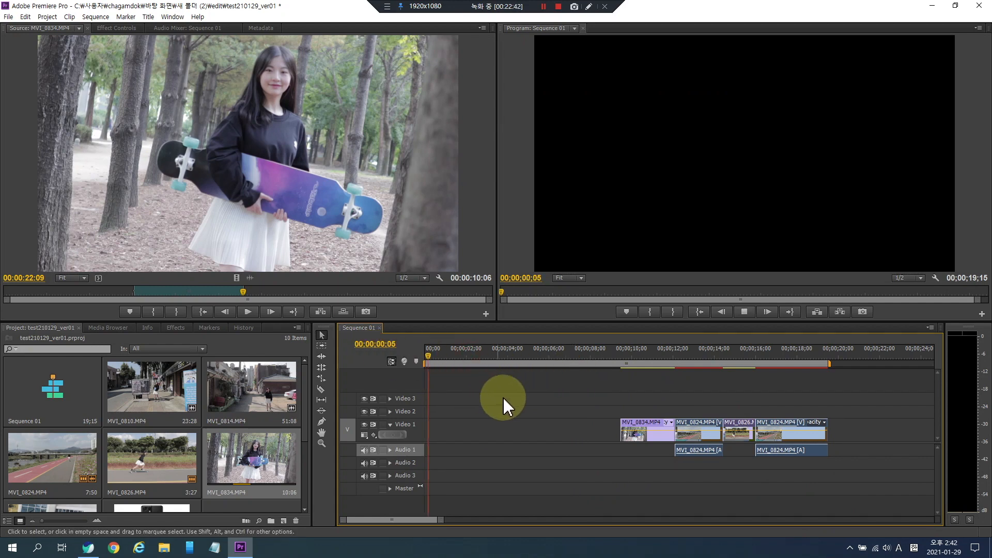
pyautogui.click(614, 354)
pyautogui.press('space')
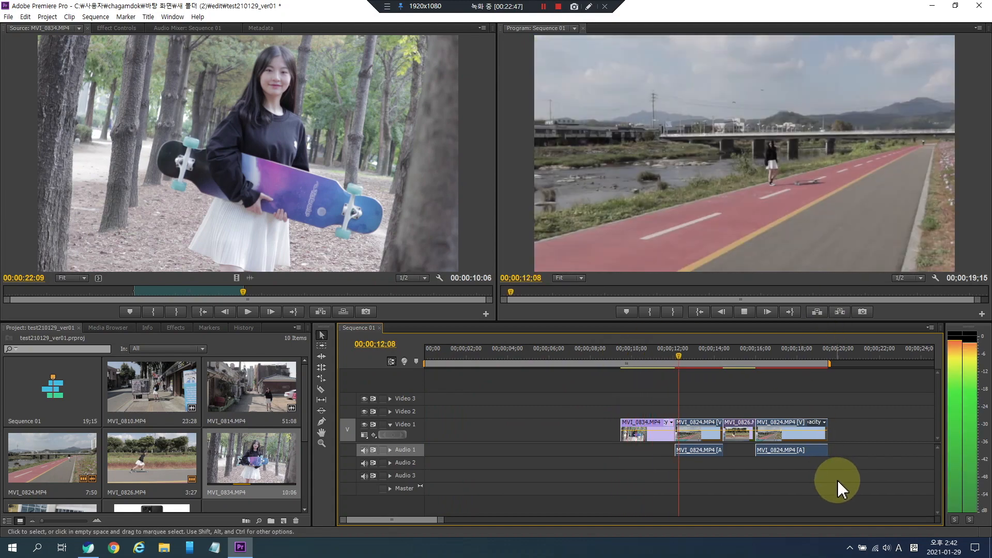
pyautogui.press('space')
pyautogui.moveTo(842, 492); pyautogui.dragTo(649, 393)
pyautogui.moveTo(656, 436); pyautogui.dragTo(439, 434)
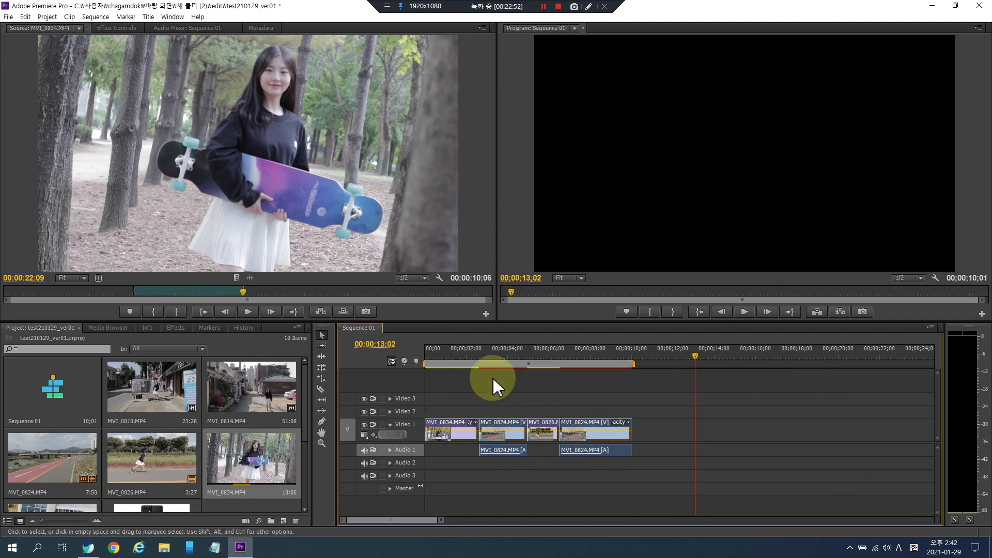
# - Try splitting the last MVI_0824 clip near 00:00:08:09 with the Razor tool, then undo both cuts
pyautogui.click(495, 353)
pyautogui.moveTo(494, 354); pyautogui.dragTo(388, 343)
pyautogui.press('space')
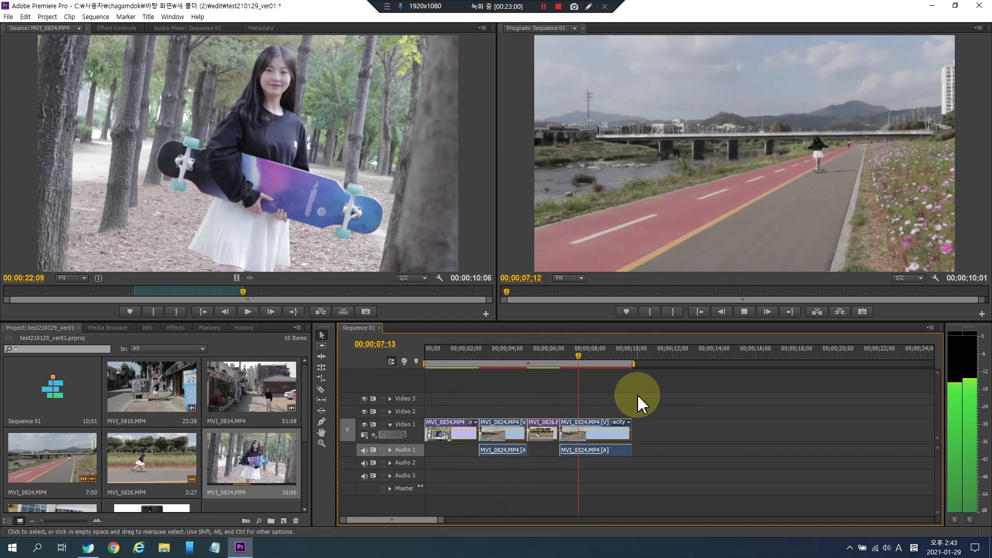
pyautogui.press('space')
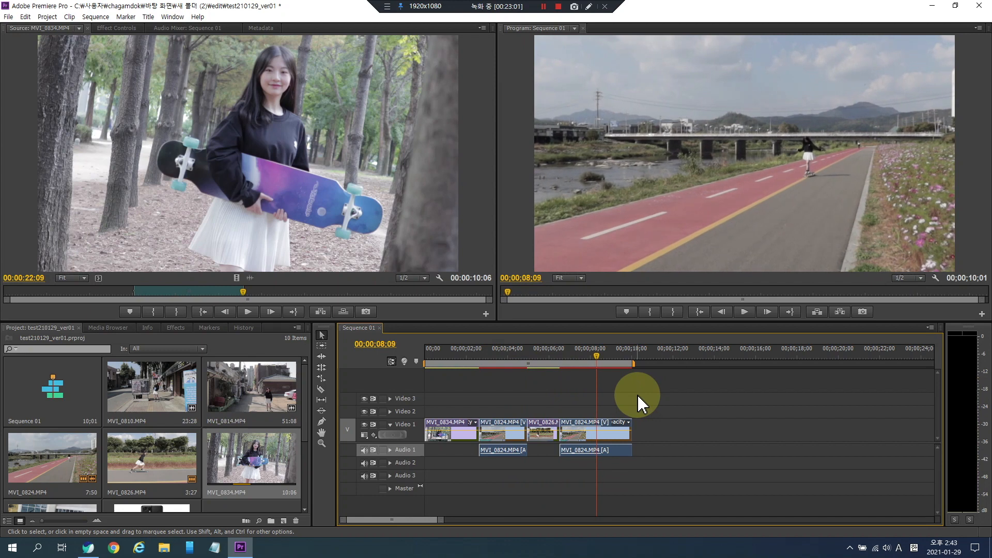
pyautogui.hotkey('ctrl', 'a')
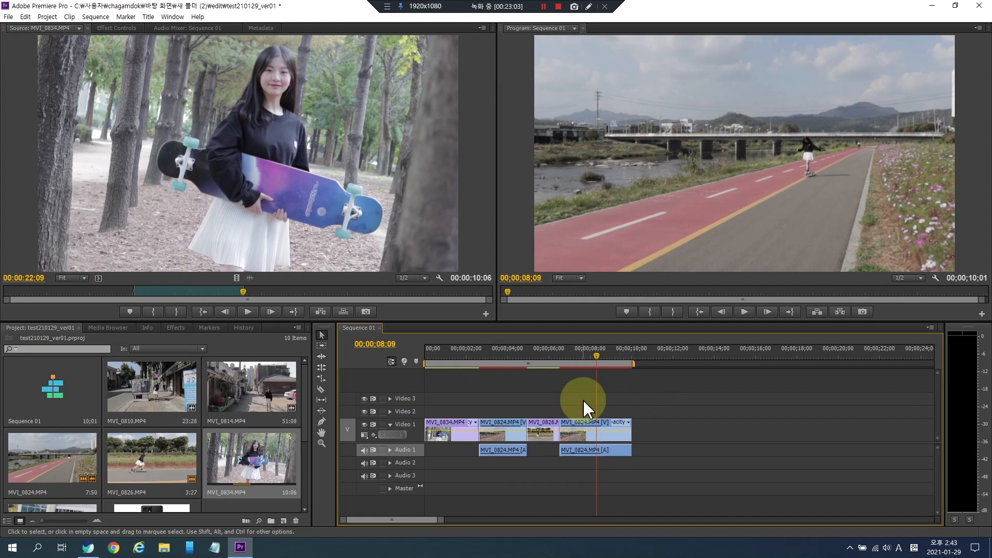
pyautogui.click(321, 389)
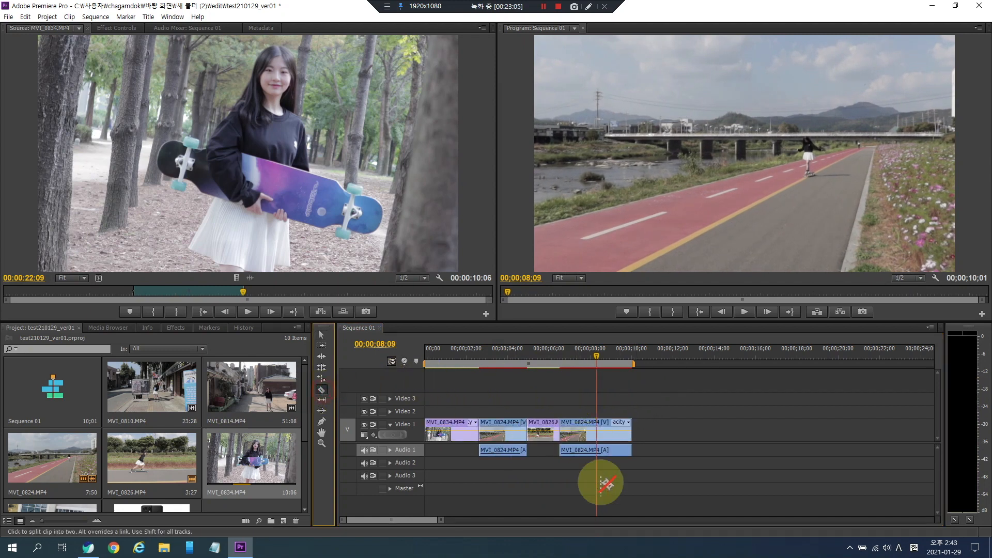
pyautogui.click(588, 429)
pyautogui.press('space')
pyautogui.press('space')
pyautogui.click(609, 429)
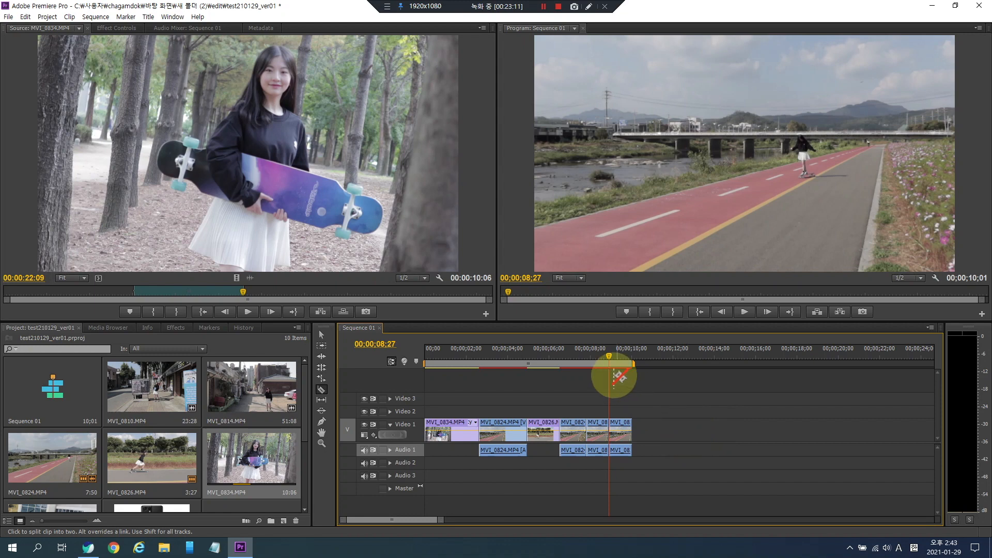
pyautogui.click(603, 357)
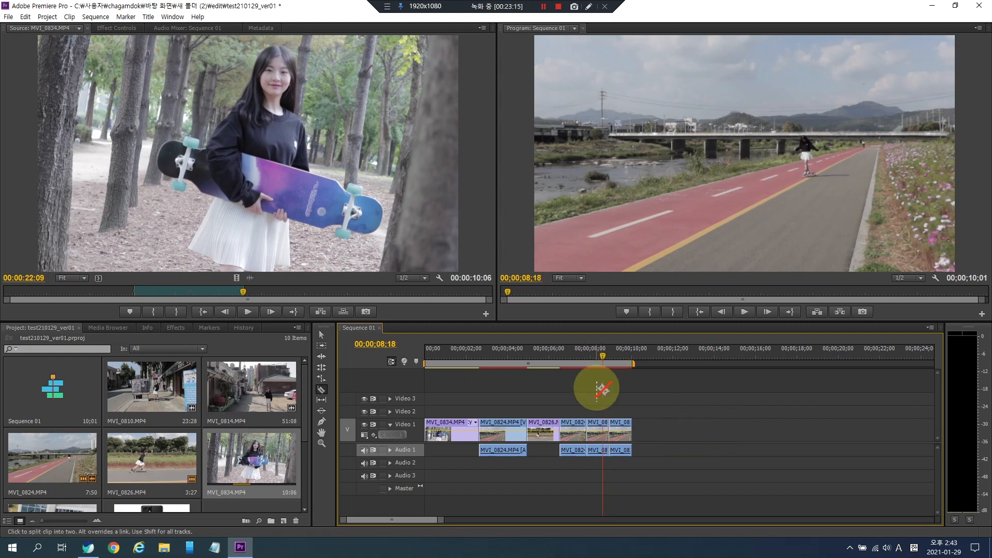
pyautogui.hotkey('ctrl', 'z')
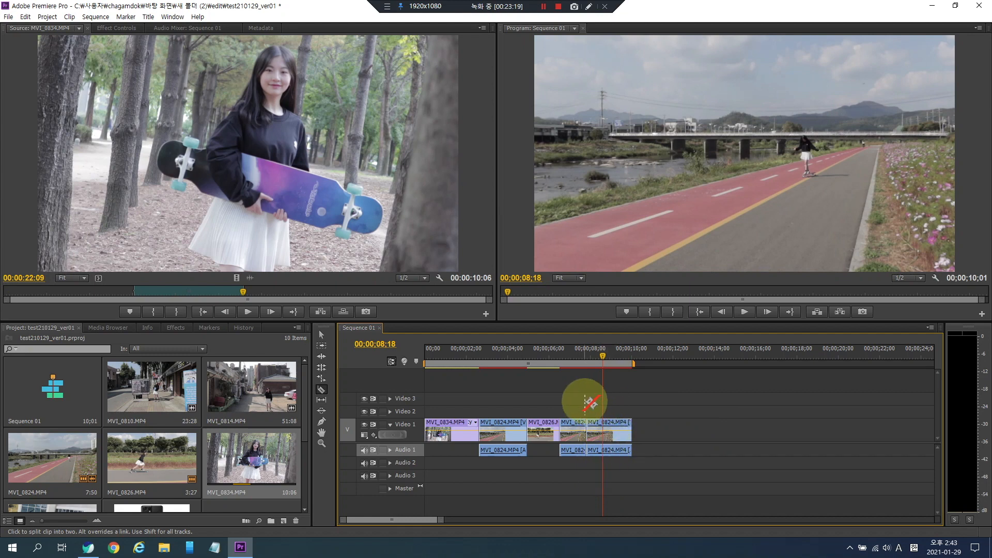
pyautogui.hotkey('ctrl', 'z')
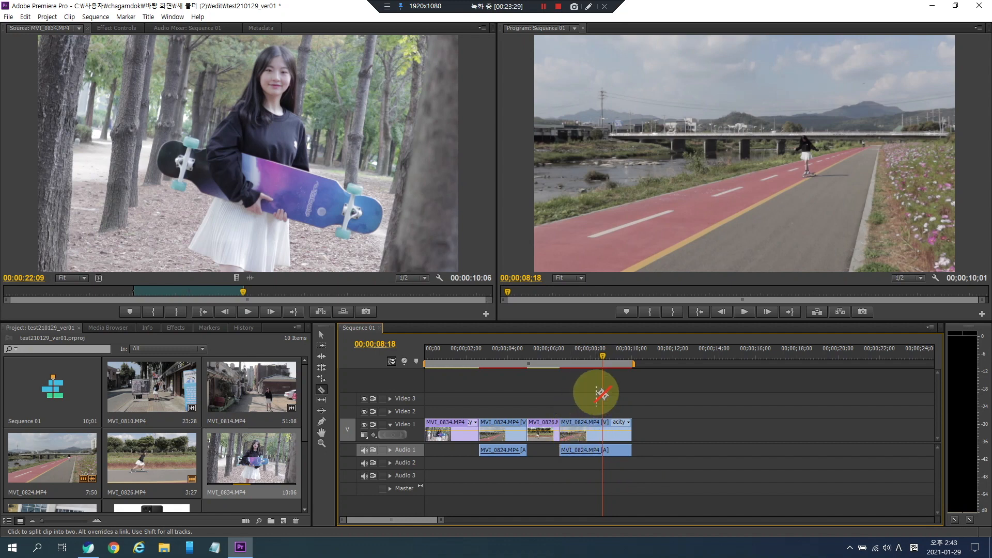
# - Step frame by frame through Sequence 01 to find a cut point near the end of MVI_0826
pyautogui.press('Left')
pyautogui.press('Left')
pyautogui.press('Left')
pyautogui.press('Left')
pyautogui.press('Left')
pyautogui.press('Left')
pyautogui.press('Left')
pyautogui.press('Left')
pyautogui.press('Left')
pyautogui.press('Left')
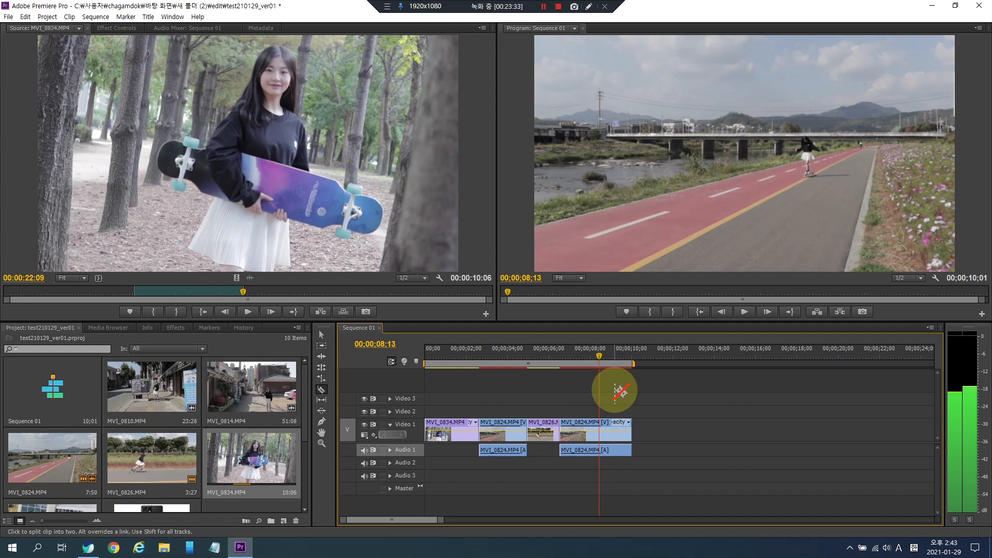
pyautogui.press('Right')
pyautogui.press('Right')
pyautogui.press('Right')
pyautogui.press('Right')
pyautogui.press('Right')
pyautogui.press('Right')
pyautogui.press('Right')
pyautogui.press('Right')
pyautogui.press('Right')
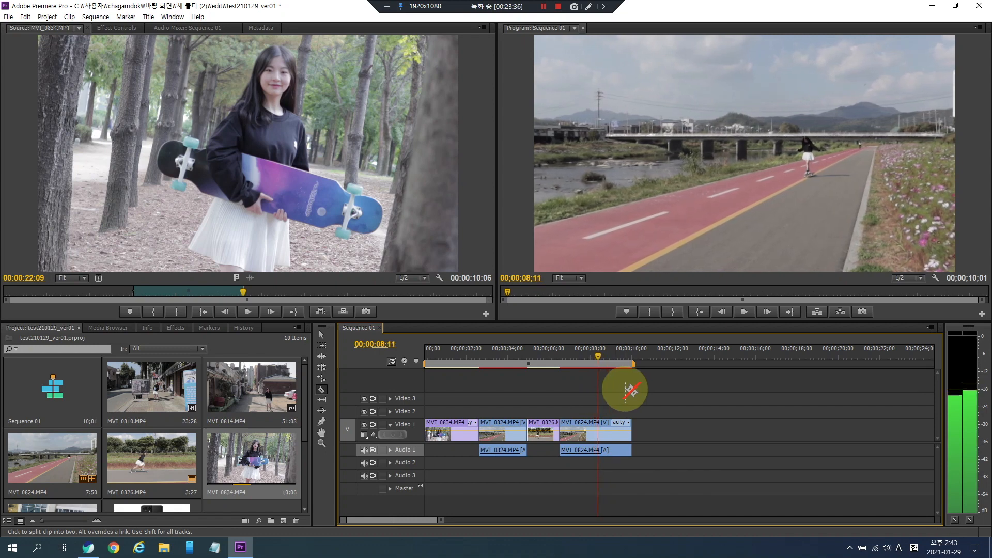
pyautogui.click(725, 314)
pyautogui.click(724, 314)
pyautogui.click(724, 313)
pyautogui.click(724, 313)
pyautogui.click(724, 313)
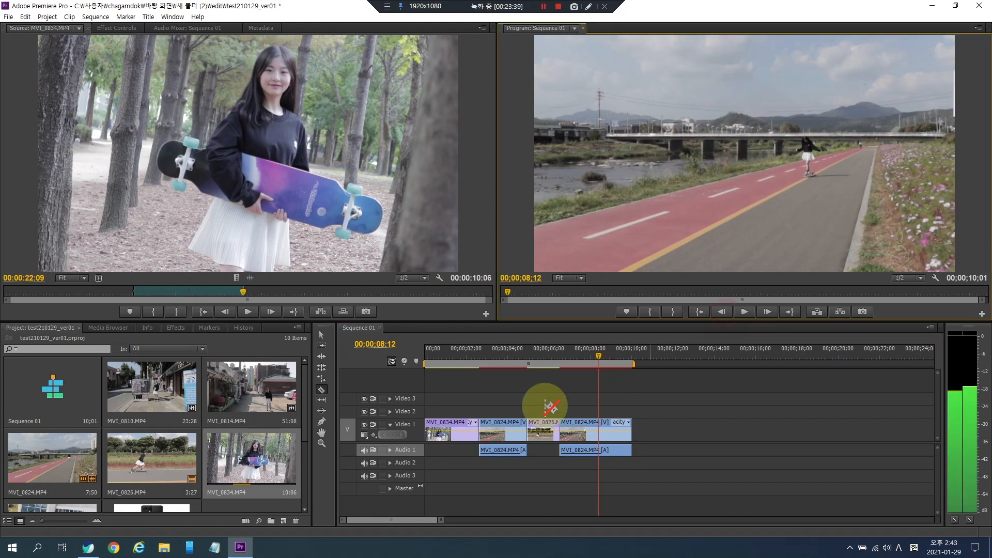
pyautogui.click(551, 355)
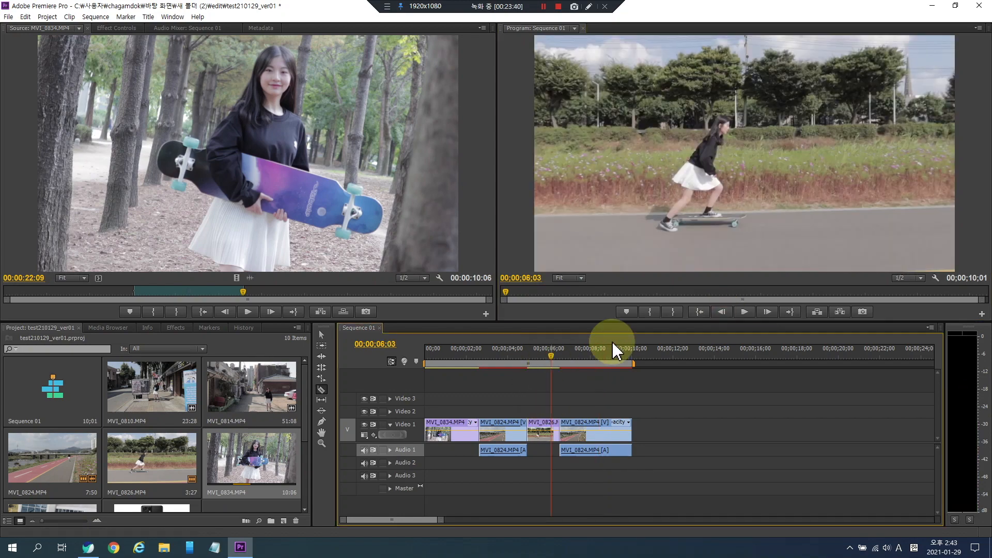
pyautogui.click(770, 312)
pyautogui.click(770, 313)
pyautogui.click(770, 312)
pyautogui.click(771, 312)
pyautogui.click(770, 312)
pyautogui.click(770, 312)
pyautogui.click(770, 312)
pyautogui.click(770, 312)
pyautogui.click(770, 312)
pyautogui.click(770, 312)
pyautogui.click(721, 313)
pyautogui.click(721, 313)
pyautogui.click(721, 314)
pyautogui.click(721, 313)
pyautogui.click(720, 313)
pyautogui.click(721, 313)
pyautogui.click(767, 313)
pyautogui.click(767, 313)
pyautogui.click(767, 313)
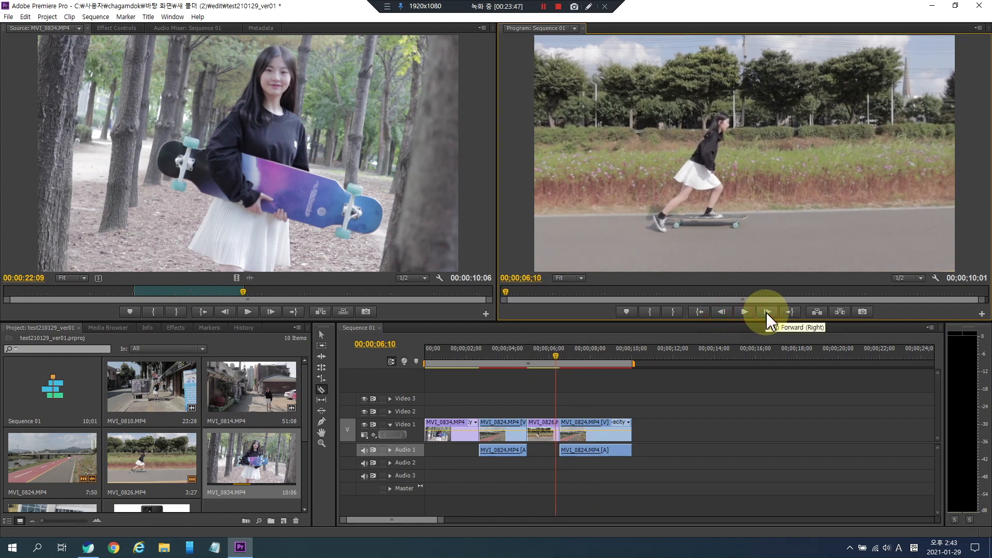
# - Zoom in on the end of MVI_0826 and split it at 00:00:06:13 with the Razor tool
pyautogui.click(556, 429)
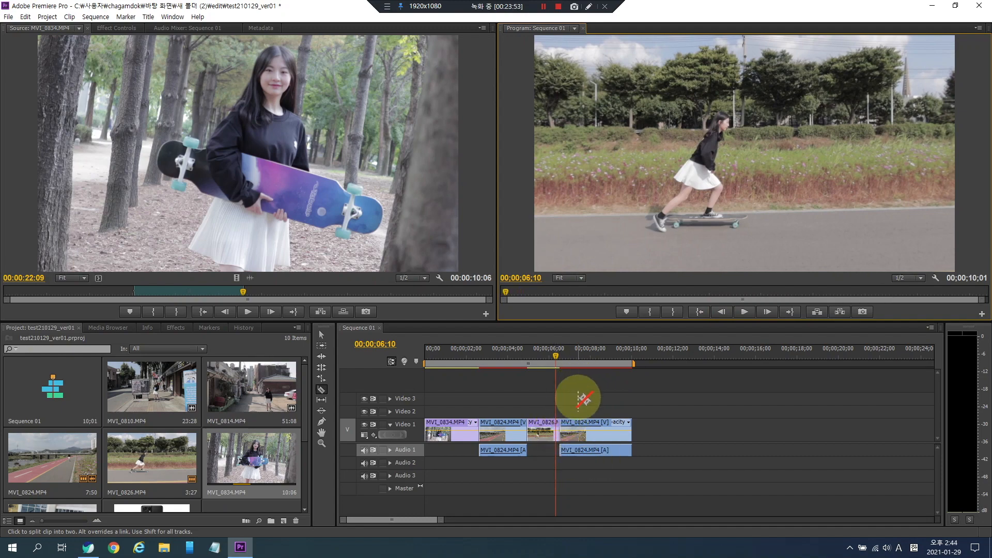
pyautogui.click(321, 336)
pyautogui.click(646, 402)
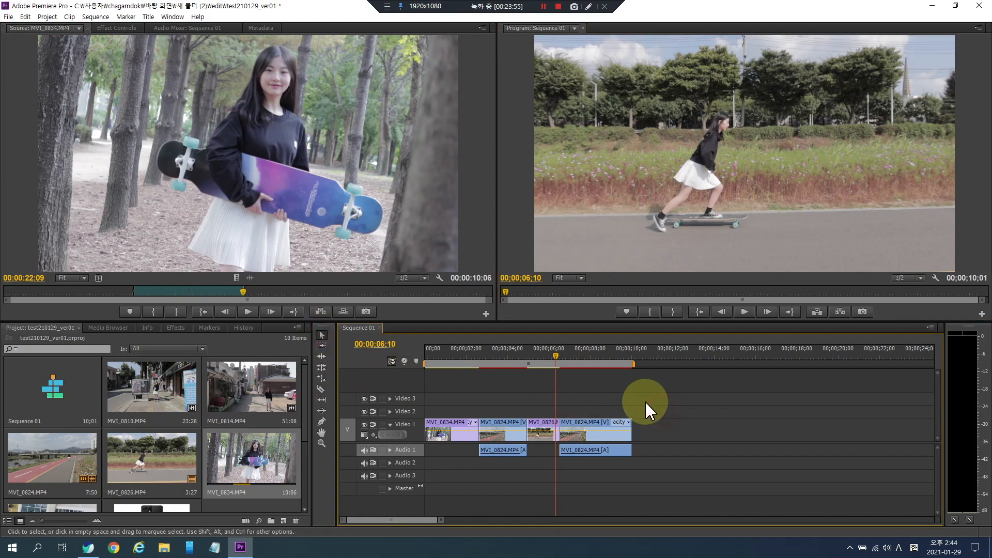
pyautogui.press('=')
pyautogui.press('=')
pyautogui.press('=')
pyautogui.press('=')
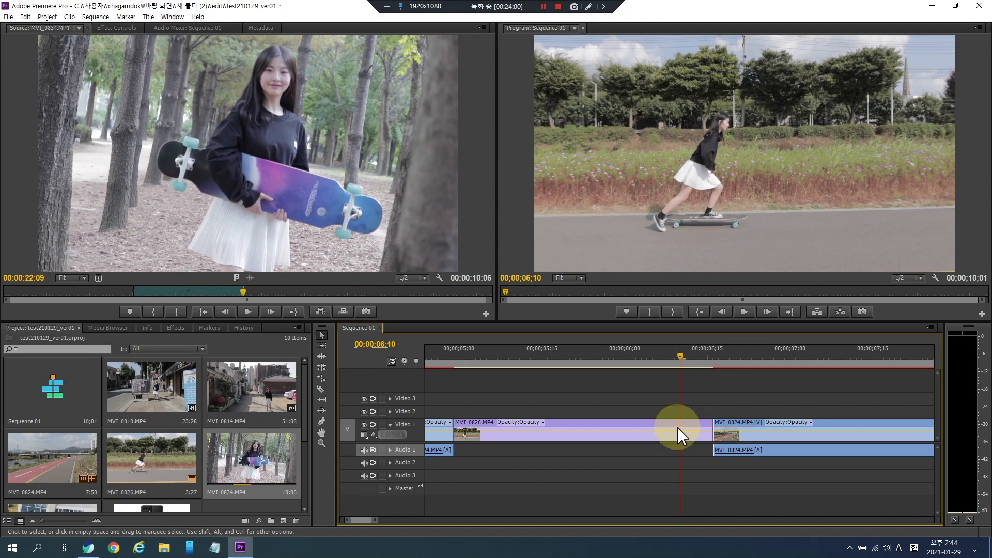
pyautogui.click(322, 391)
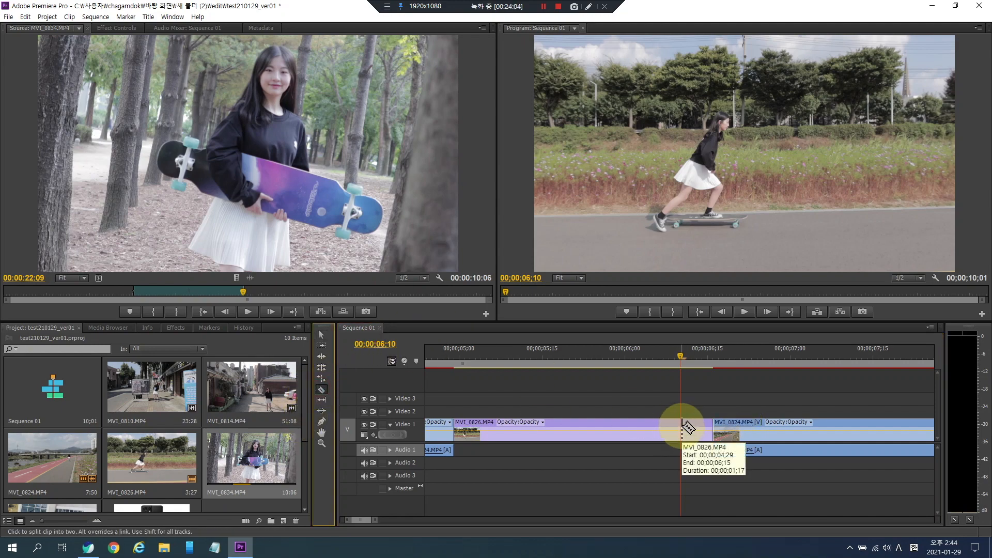
pyautogui.click(712, 391)
pyautogui.press('Left')
pyautogui.press('Left')
pyautogui.press('Right')
pyautogui.press('Right')
pyautogui.press('Right')
pyautogui.press('Right')
pyautogui.press('Right')
pyautogui.press('Right')
pyautogui.press('Right')
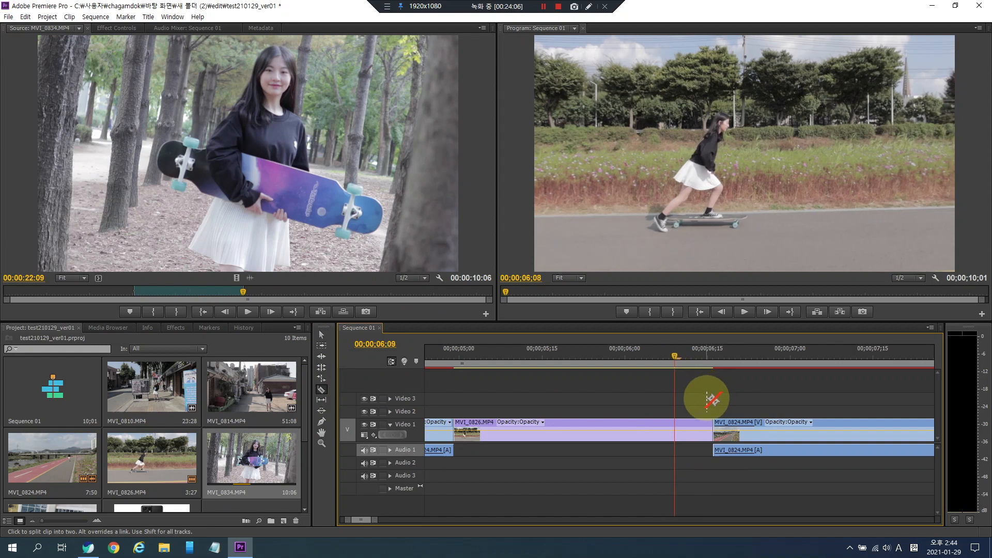
pyautogui.press('Left')
pyautogui.press('Left')
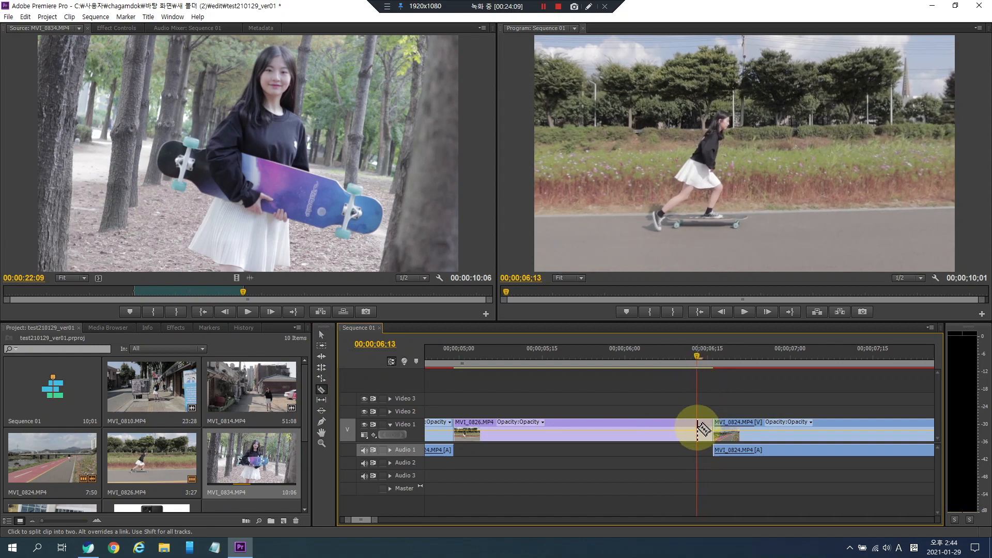
# - Delete the short end segment of MVI_0826 and ripple delete the resulting gap
pyautogui.press('a')
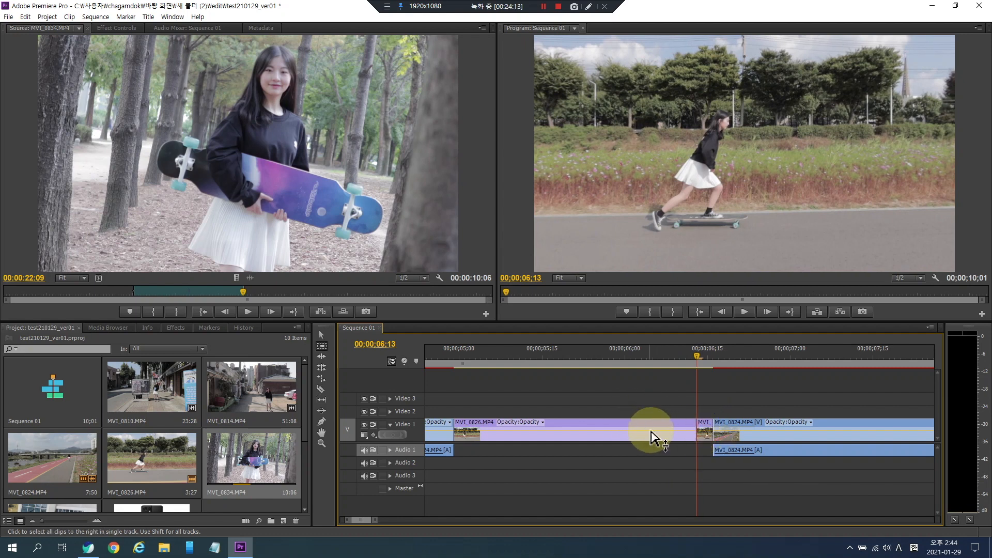
pyautogui.press('v')
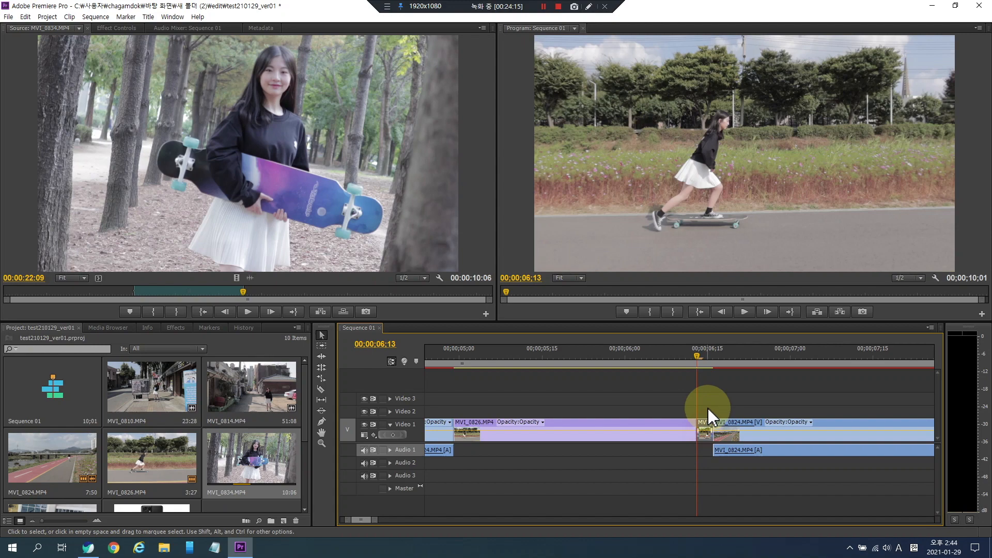
pyautogui.click(708, 421)
pyautogui.press('Delete')
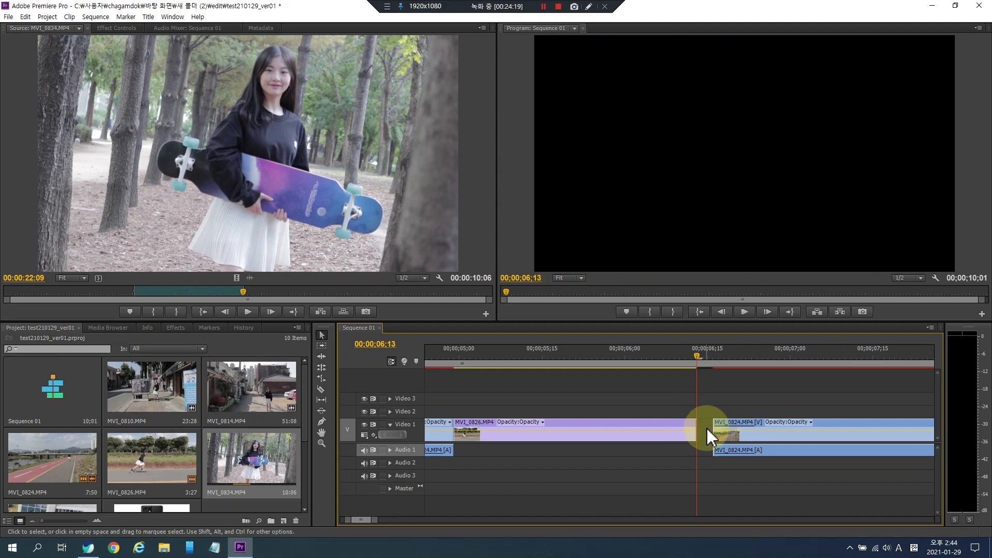
pyautogui.moveTo(780, 435)
pyautogui.mouseDown()
pyautogui.moveTo(759, 440)
pyautogui.moveTo(782, 440)
pyautogui.mouseUp()
pyautogui.rightClick(715, 432)
pyautogui.click(739, 440)
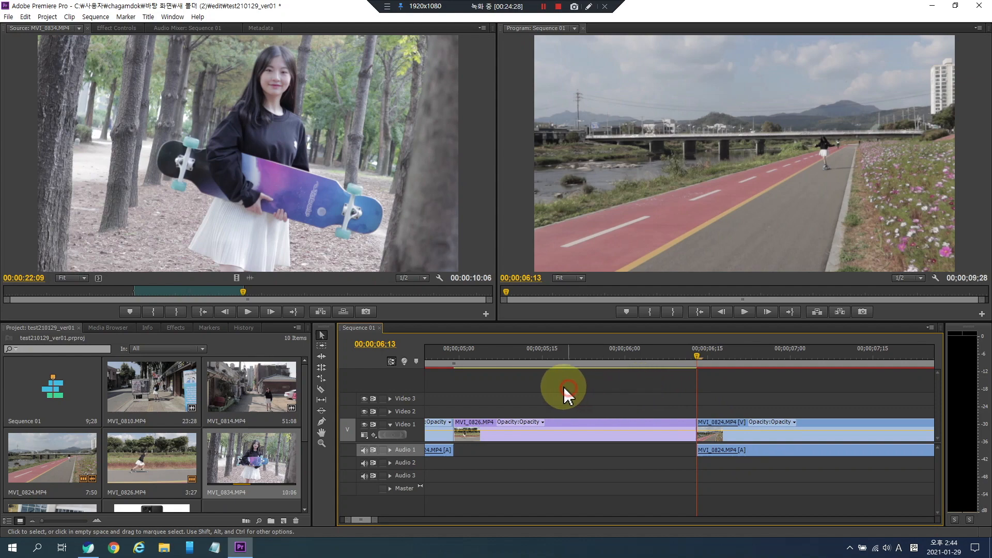
# - Move the MVI_0834 clip to the end of Sequence 01, with the other clips starting at the beginning
pyautogui.click(547, 350)
pyautogui.press('-')
pyautogui.press('-')
pyautogui.press('-')
pyautogui.press('-')
pyautogui.press('=')
pyautogui.moveTo(580, 358)
pyautogui.mouseDown()
pyautogui.moveTo(414, 359)
pyautogui.moveTo(775, 366)
pyautogui.moveTo(597, 369)
pyautogui.mouseUp()
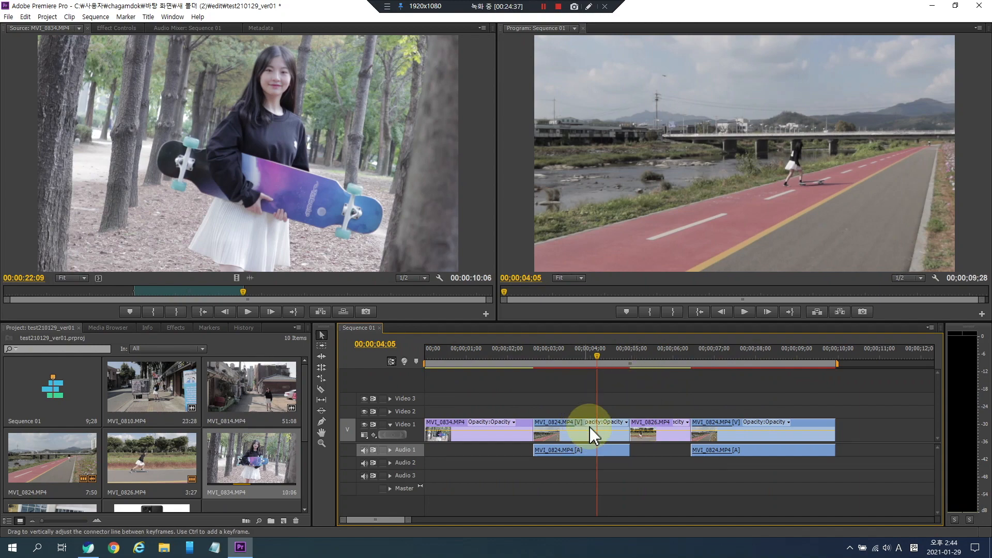
pyautogui.moveTo(446, 423); pyautogui.dragTo(851, 445)
pyautogui.moveTo(867, 479); pyautogui.dragTo(574, 397)
pyautogui.moveTo(424, 427); pyautogui.dragTo(424, 427)
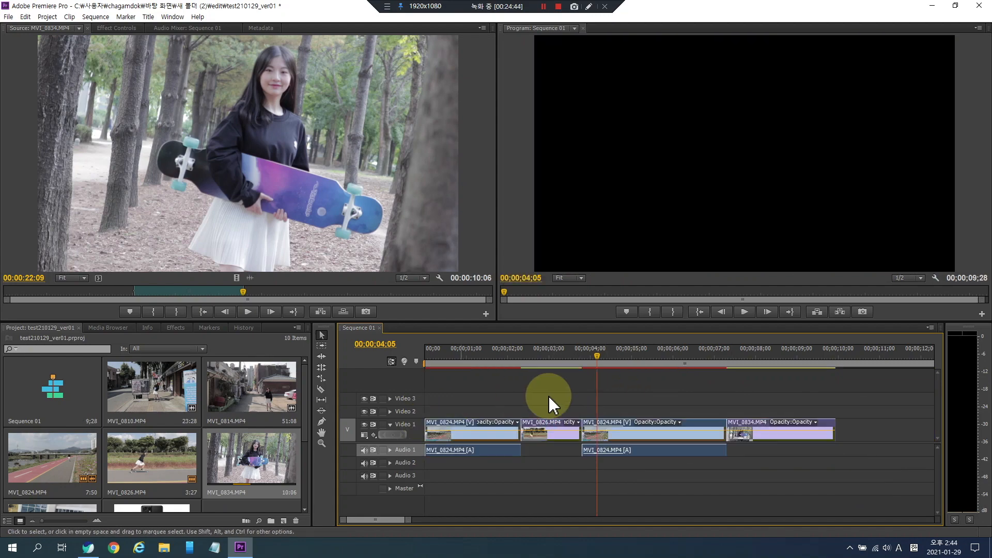
pyautogui.click(629, 392)
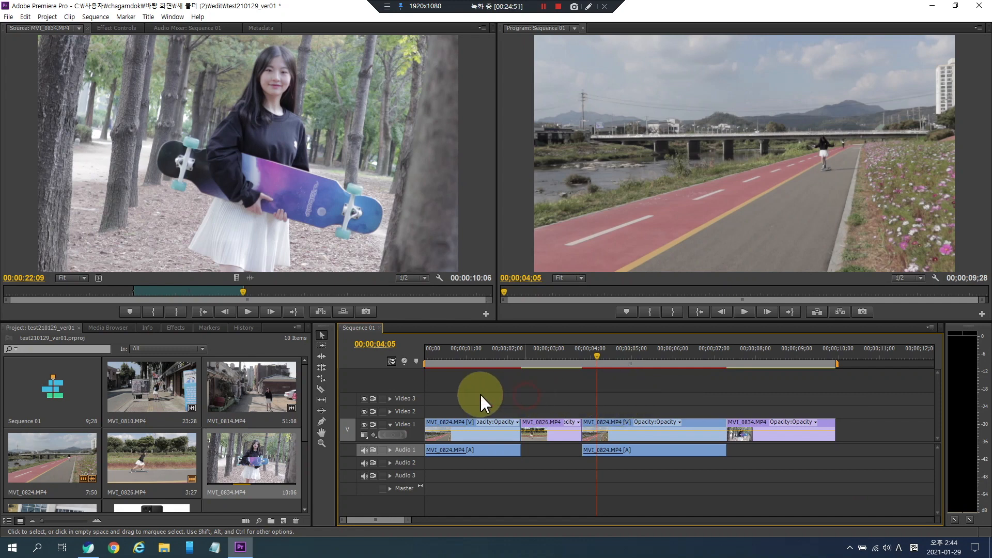
pyautogui.click(523, 227)
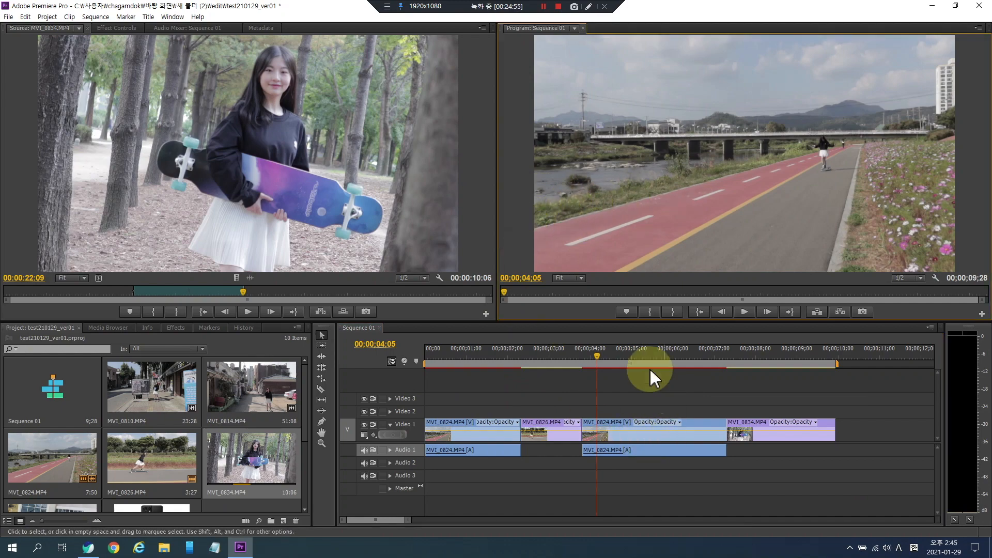
pyautogui.click(538, 361)
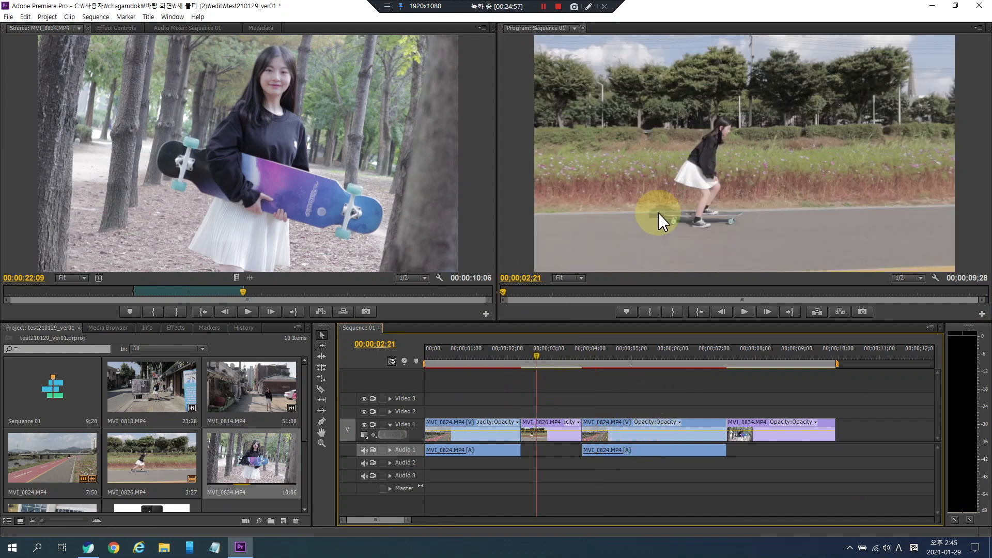
pyautogui.click(530, 255)
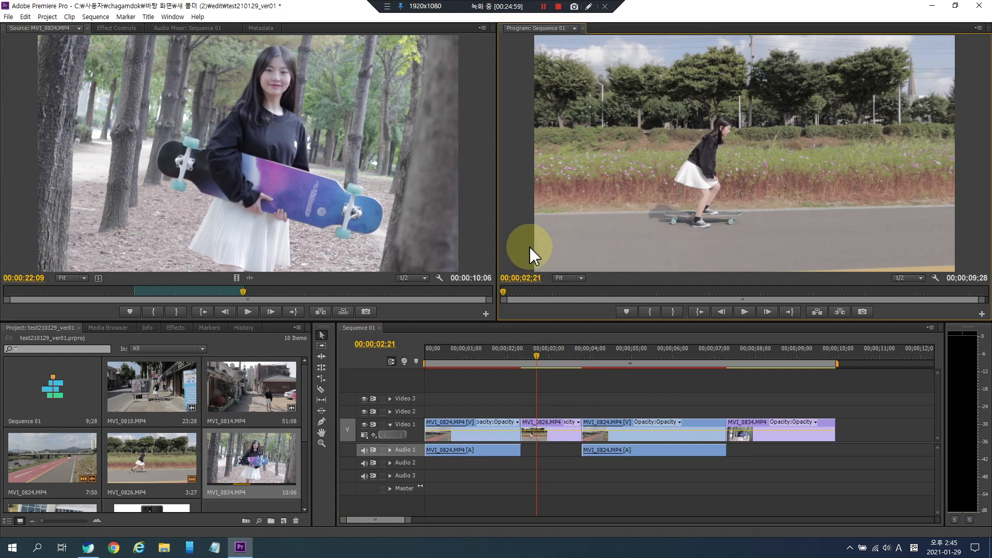
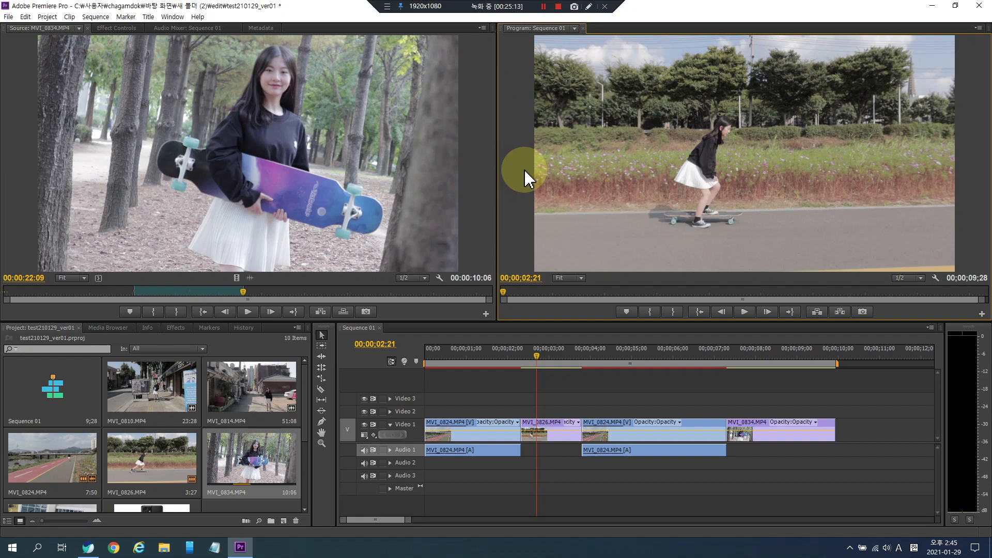
# - Review Sequence 01 in the maximized and full-screen program monitor and scrub through the timeline
pyautogui.press('`')
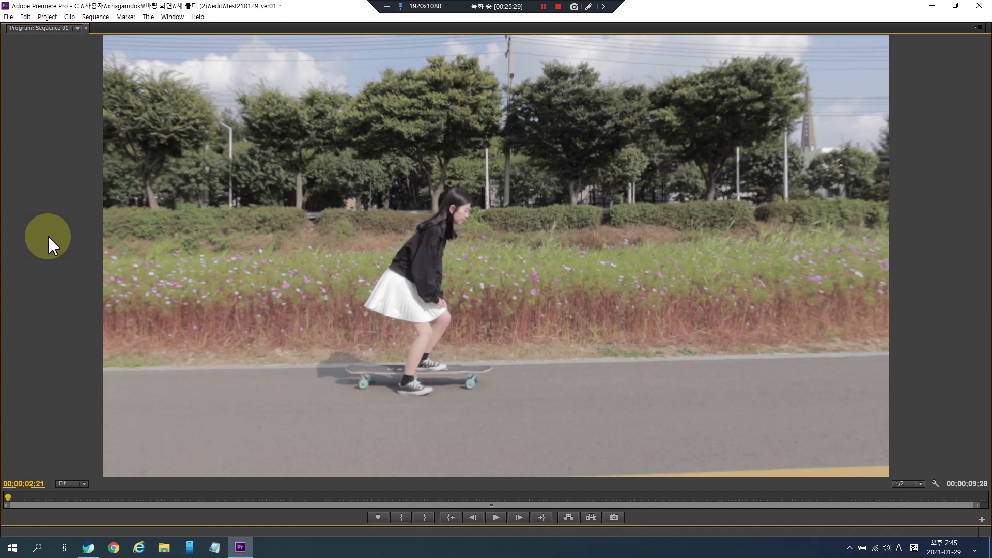
pyautogui.hotkey('ctrl', '`')
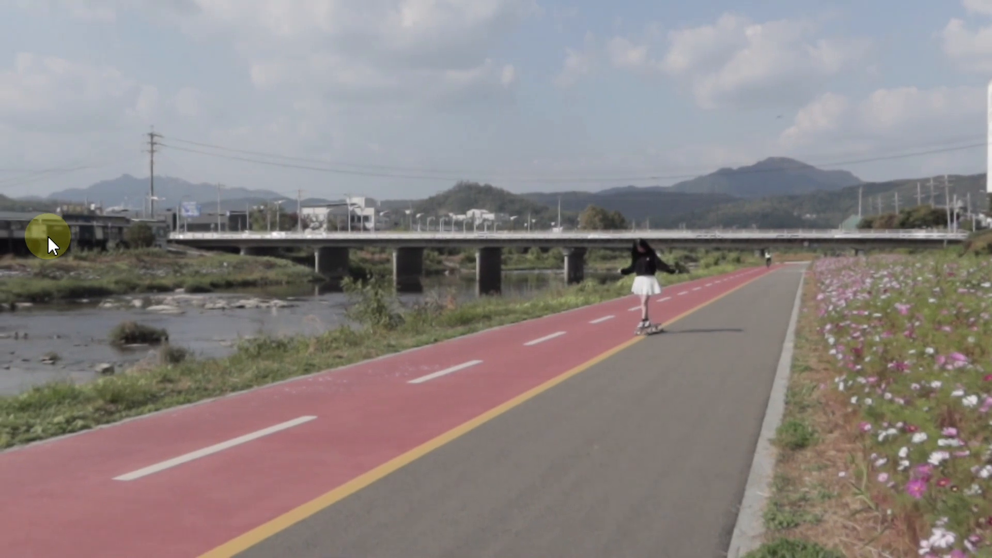
pyautogui.hotkey('ctrl', '`')
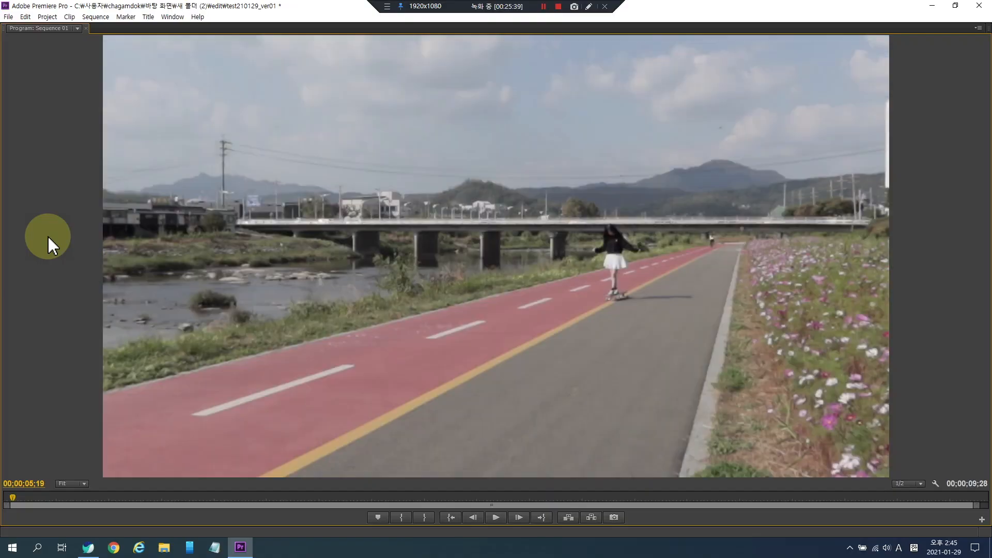
pyautogui.press('`')
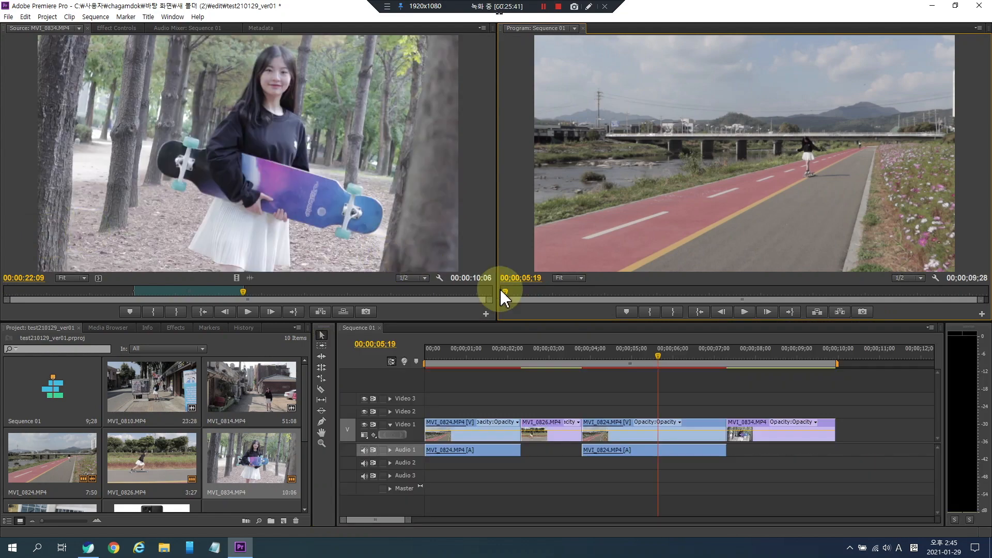
pyautogui.click(275, 291)
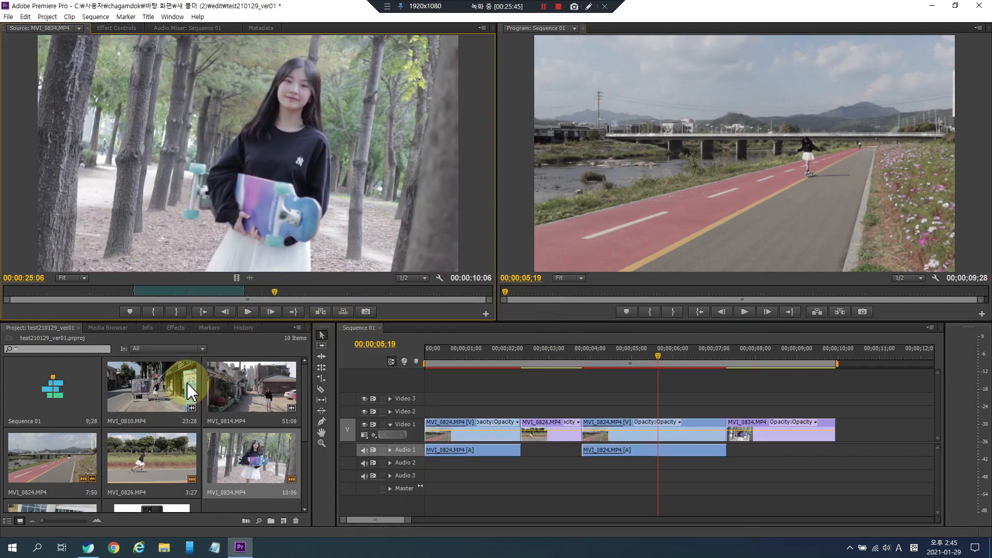
pyautogui.moveTo(622, 355); pyautogui.dragTo(557, 356)
pyautogui.click(525, 172)
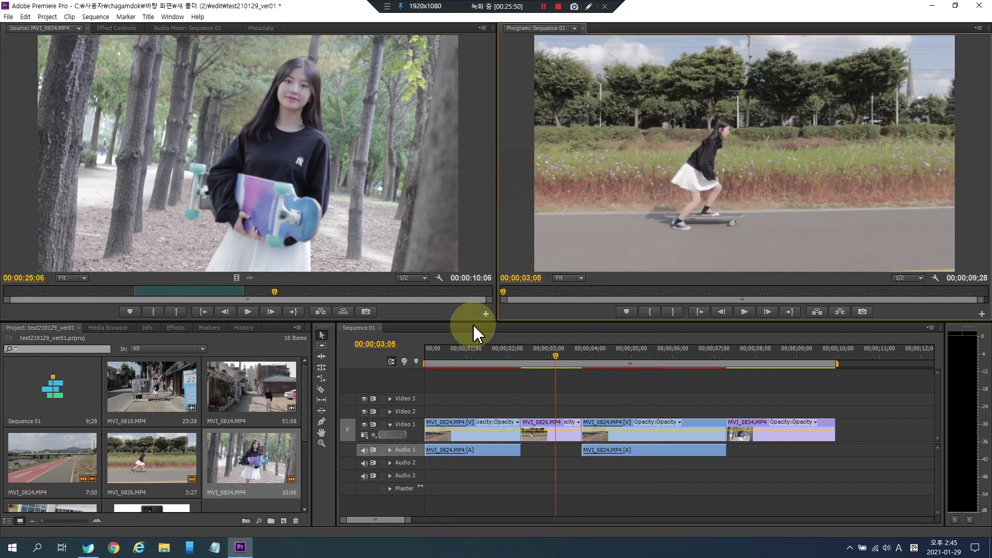
pyautogui.click(511, 386)
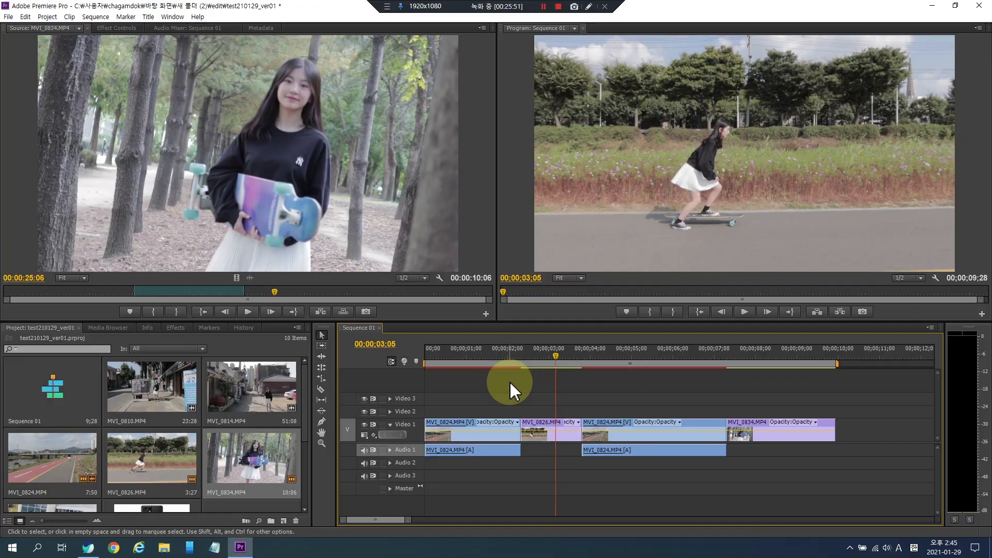
pyautogui.hotkey('ctrl', '`')
pyautogui.hotkey('ctrl', '`')
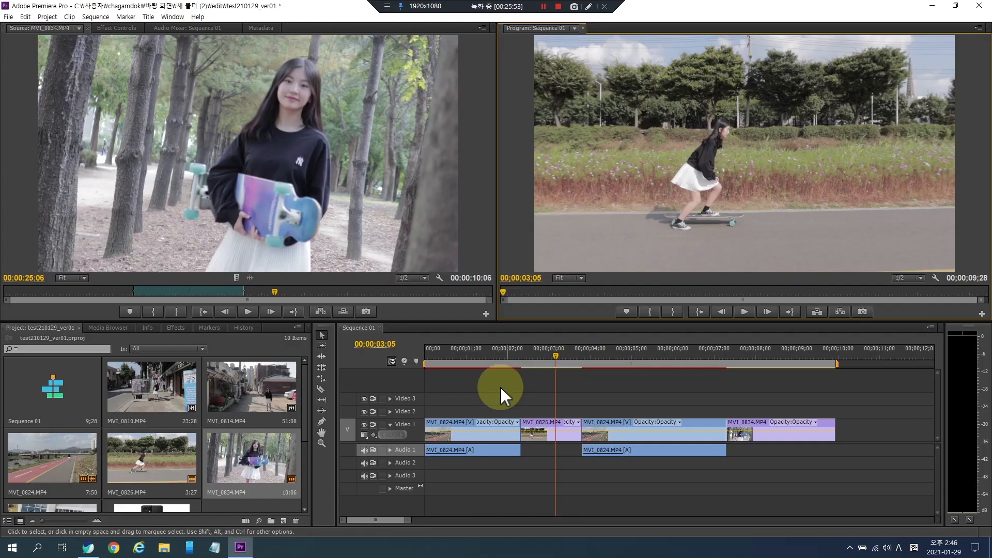
pyautogui.hotkey('ctrl', '`')
pyautogui.hotkey('ctrl', '`')
pyautogui.press('`')
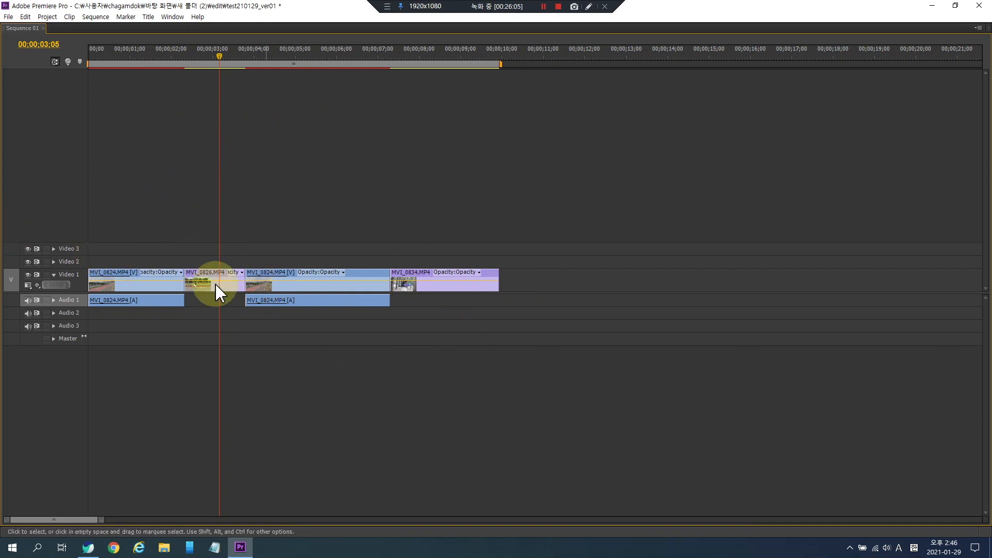
pyautogui.press('`')
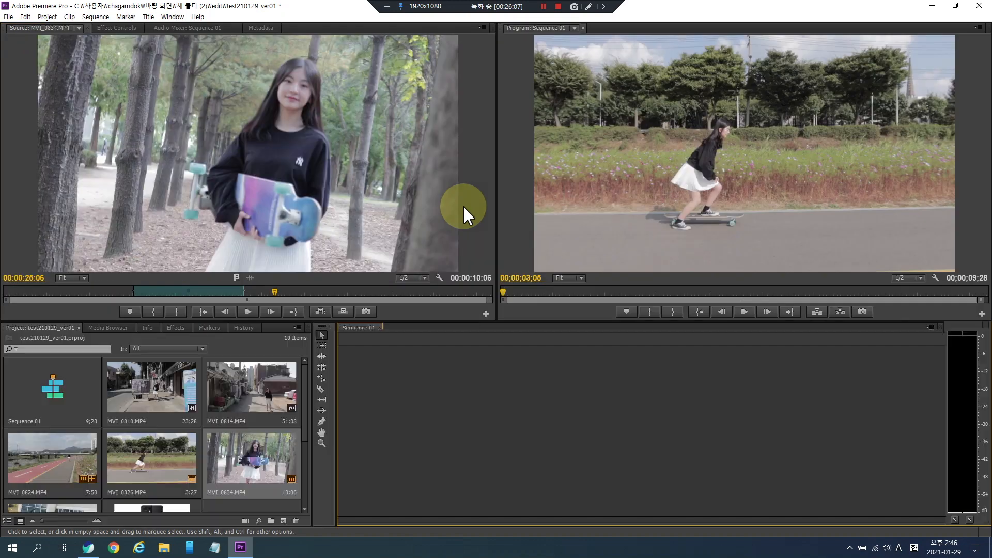
# - Move the MVI_0824 clip onto Video 2 near the start of the sequence and preview the overlap
pyautogui.moveTo(657, 434); pyautogui.dragTo(464, 411)
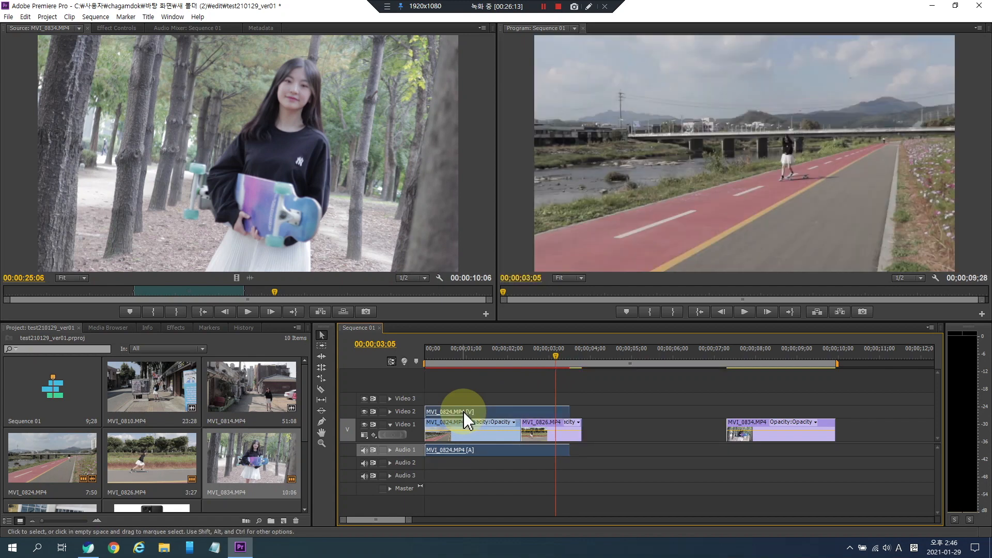
pyautogui.click(478, 358)
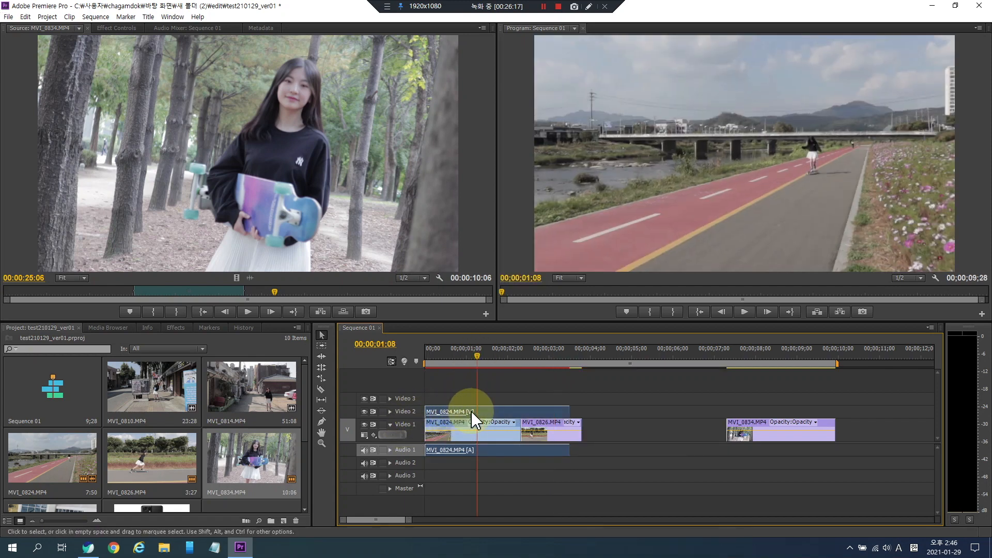
pyautogui.moveTo(483, 411); pyautogui.dragTo(512, 399)
pyautogui.click(453, 355)
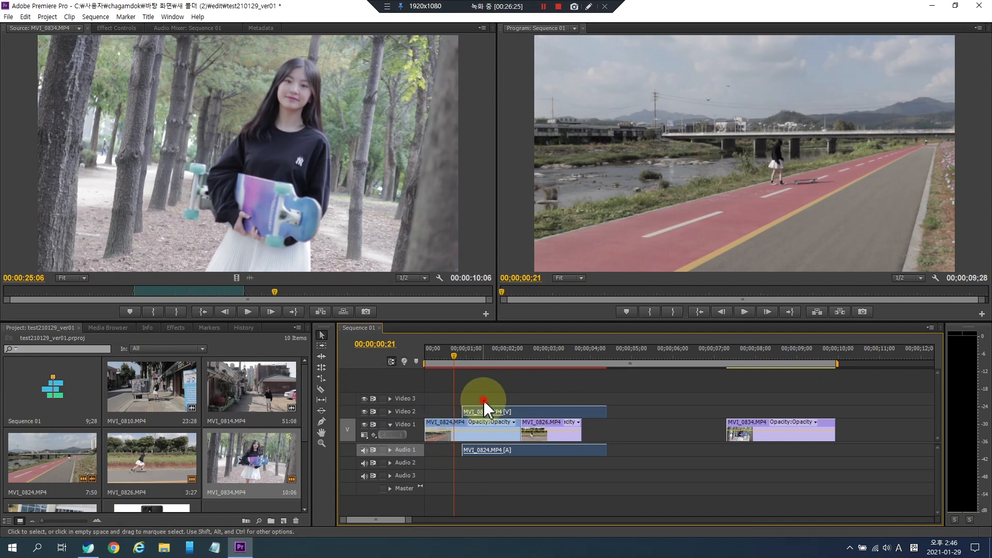
pyautogui.click(465, 412)
pyautogui.press('space')
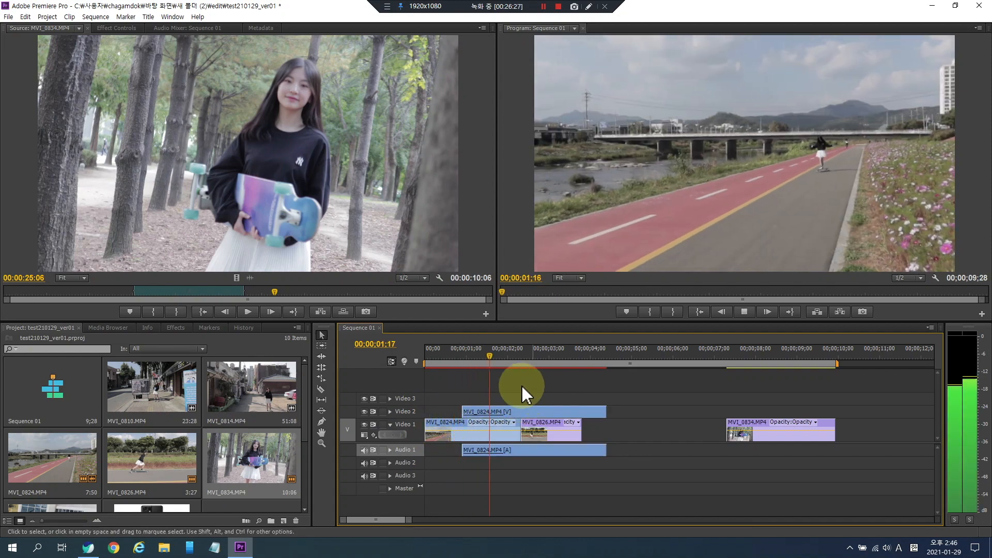
pyautogui.click(459, 355)
pyautogui.click(447, 355)
# - Move MVI_0824 back to Video 1 at about 00:00:04:02 and raise MVI_0826 onto Video 2 near the start
pyautogui.moveTo(513, 413); pyautogui.dragTo(643, 425)
pyautogui.moveTo(550, 433); pyautogui.dragTo(477, 412)
pyautogui.click(436, 355)
pyautogui.press('space')
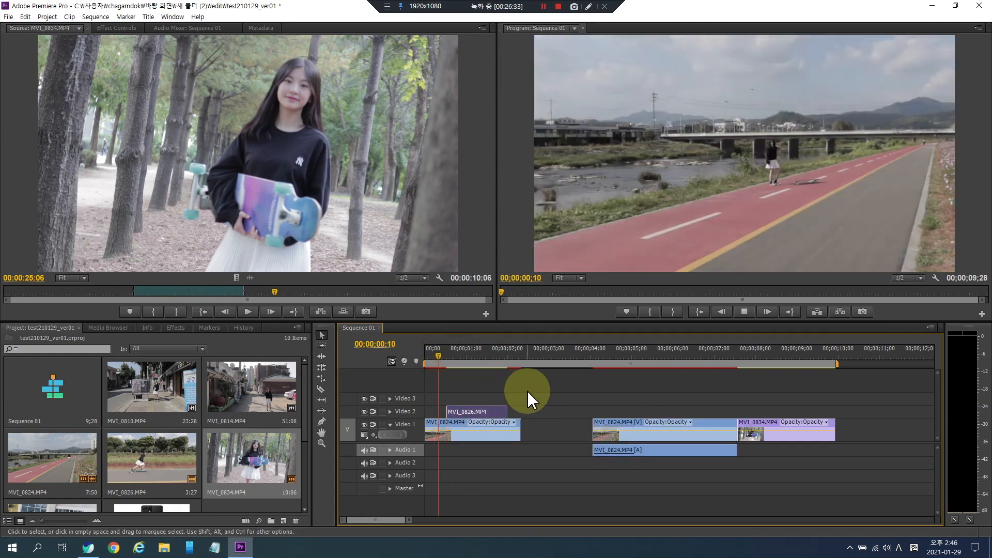
pyautogui.click(437, 357)
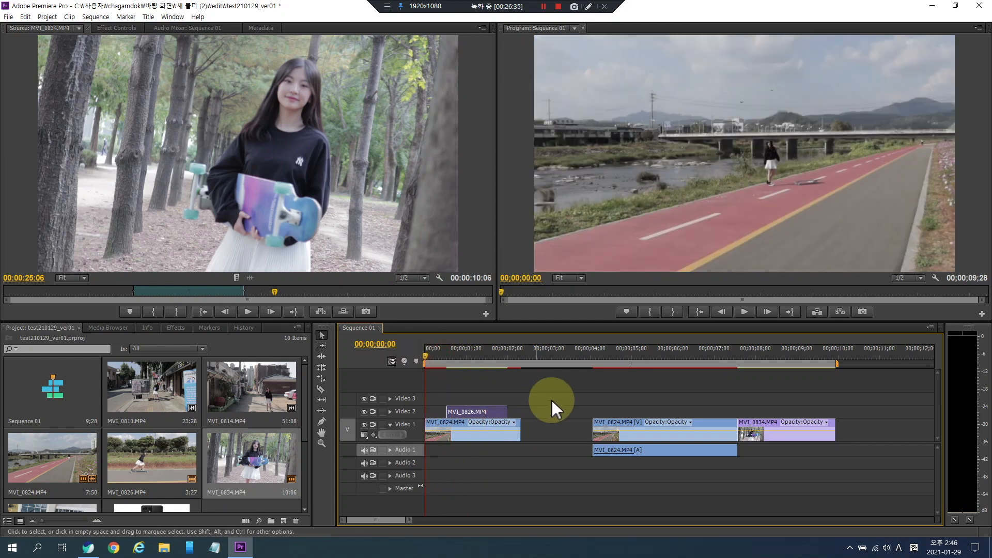
pyautogui.press('space')
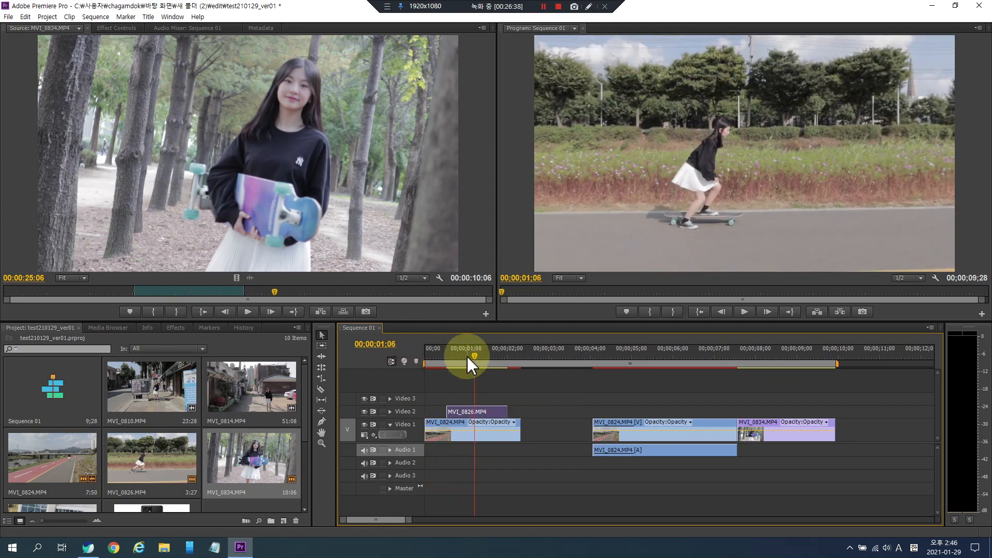
# - Play back Sequence 01 from several points to review the new clip arrangement
pyautogui.press('`')
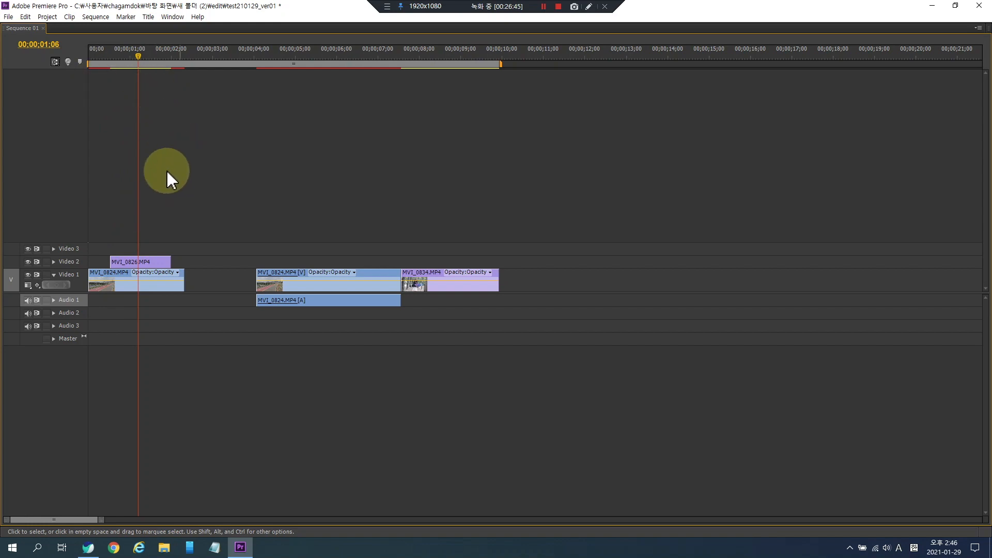
pyautogui.press('`')
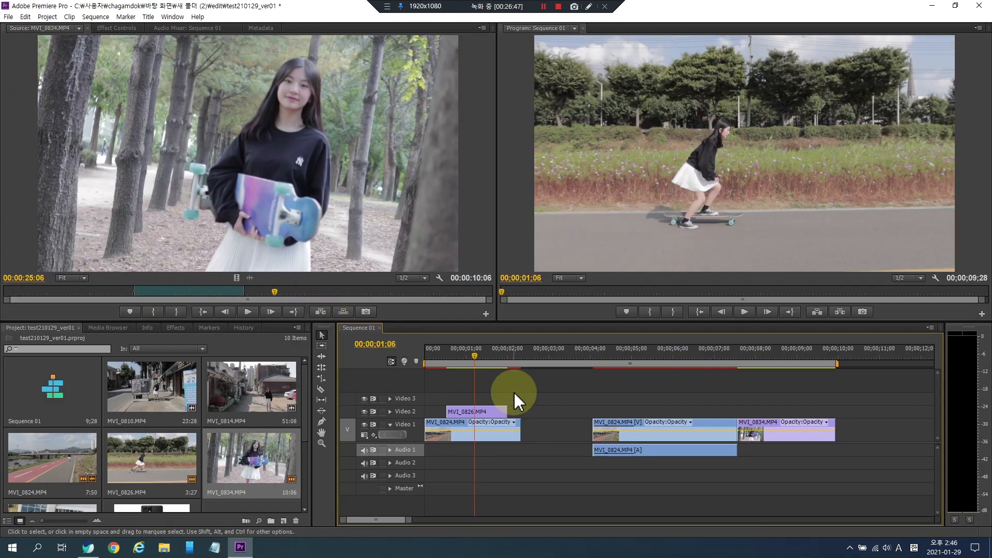
pyautogui.press('`')
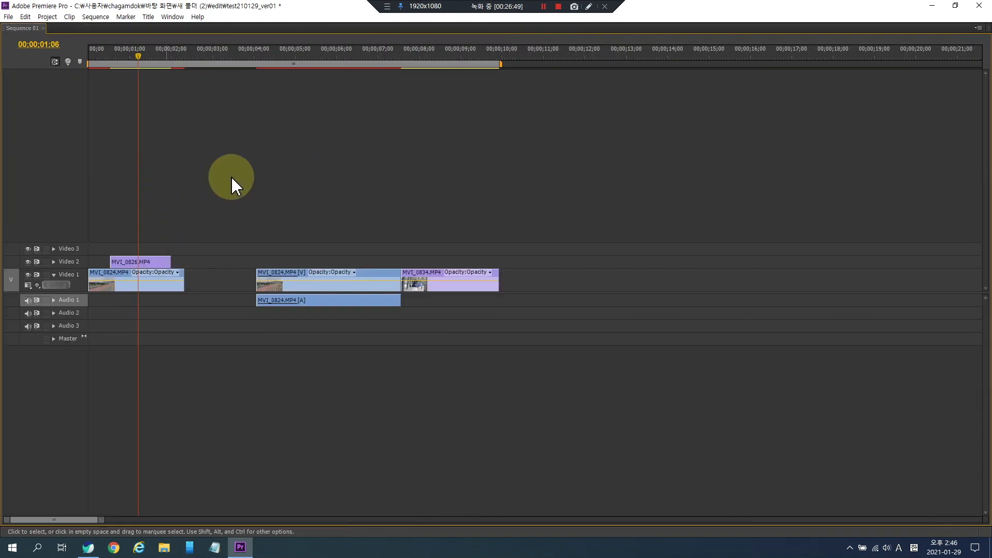
pyautogui.press('`')
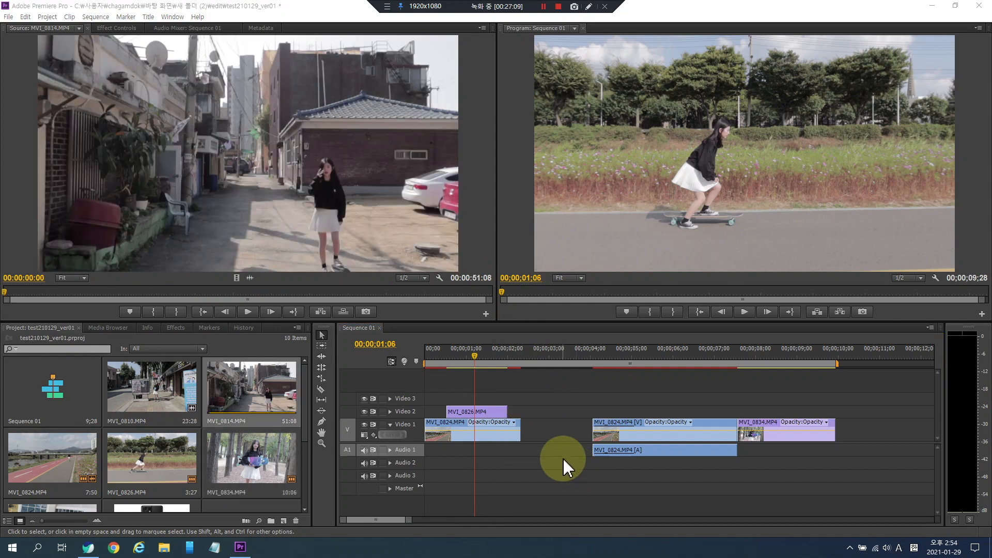
pyautogui.click(618, 354)
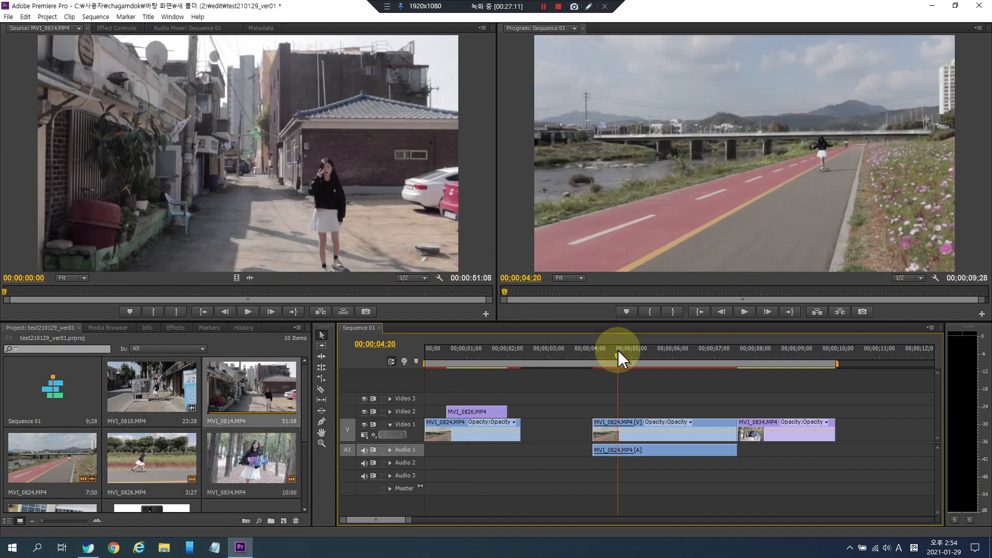
pyautogui.click(782, 354)
pyautogui.click(762, 354)
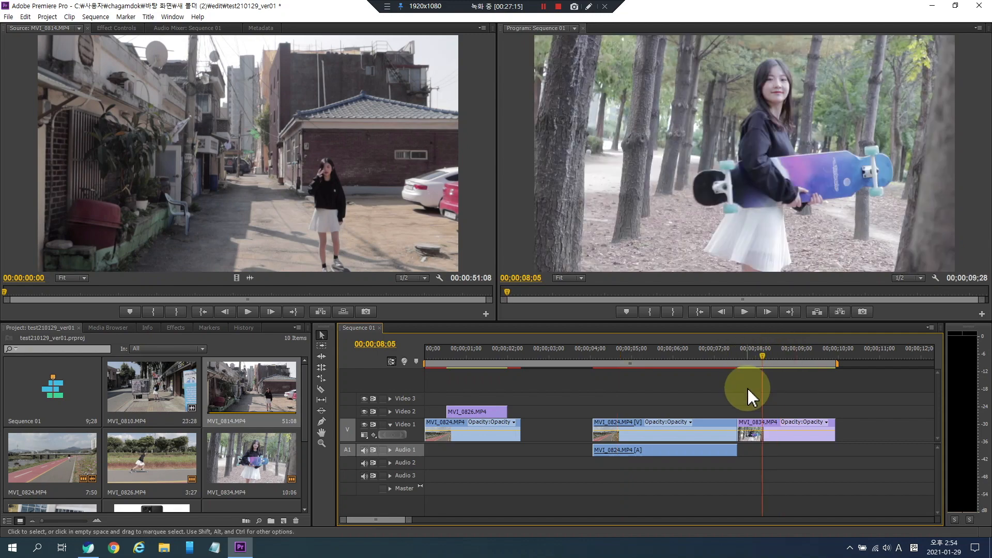
pyautogui.press('space')
pyautogui.click(749, 355)
pyautogui.click(679, 350)
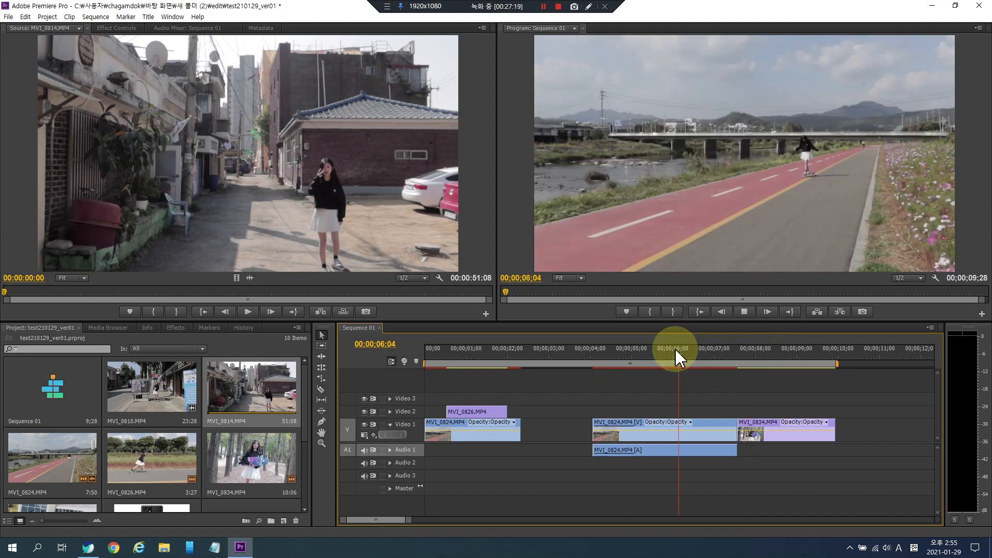
pyautogui.press('space')
pyautogui.click(596, 347)
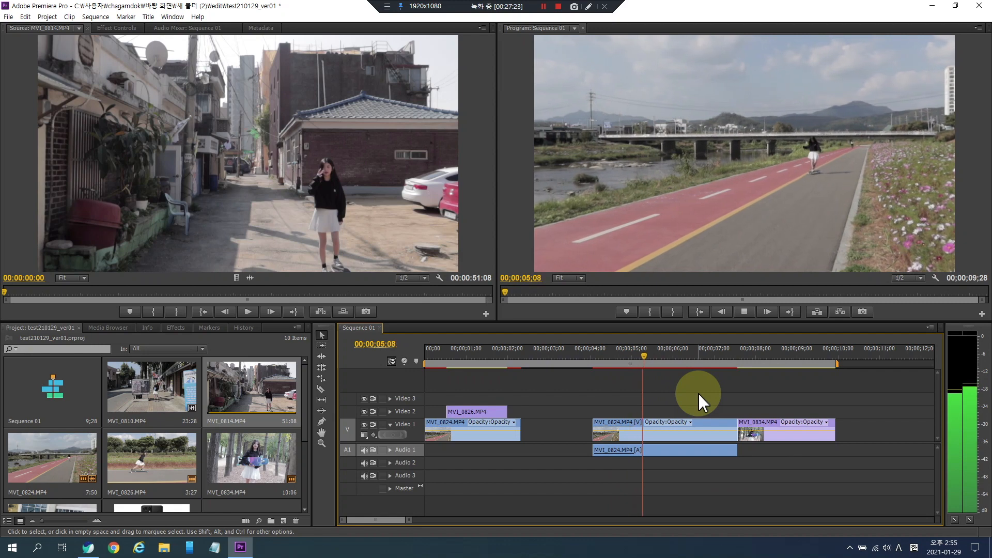
pyautogui.press('space')
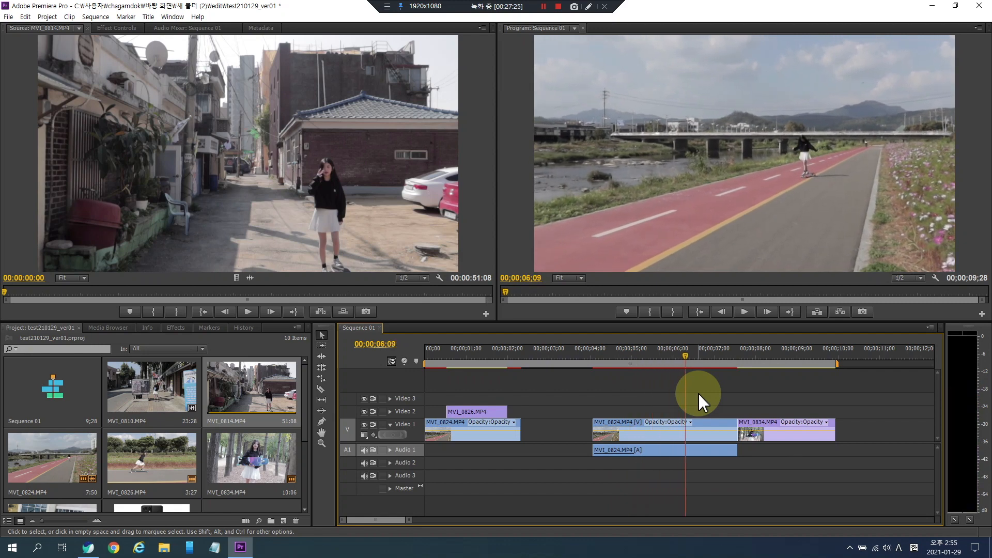
# - Set the speed of the MVI_0824 clip on Video 1 to 200%
pyautogui.click(661, 437)
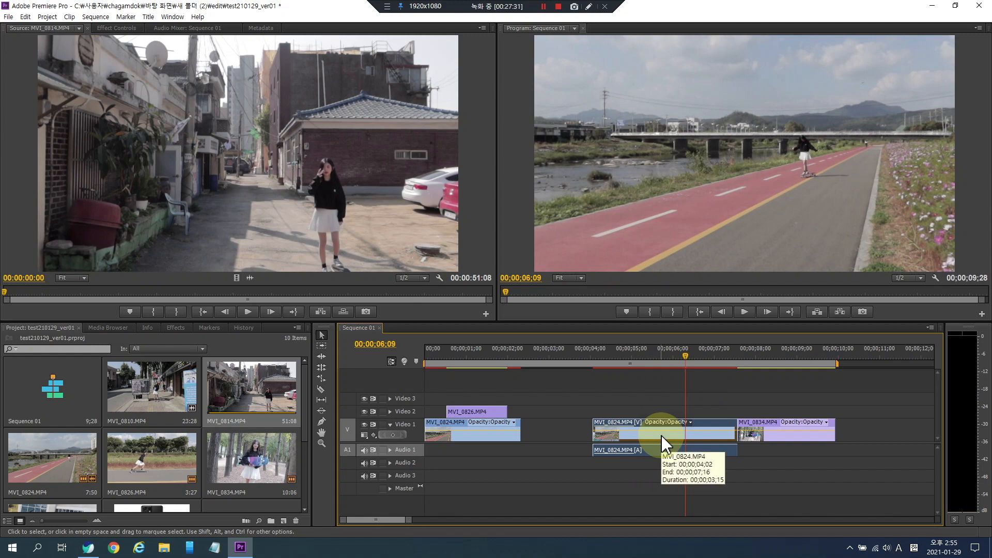
pyautogui.rightClick(662, 435)
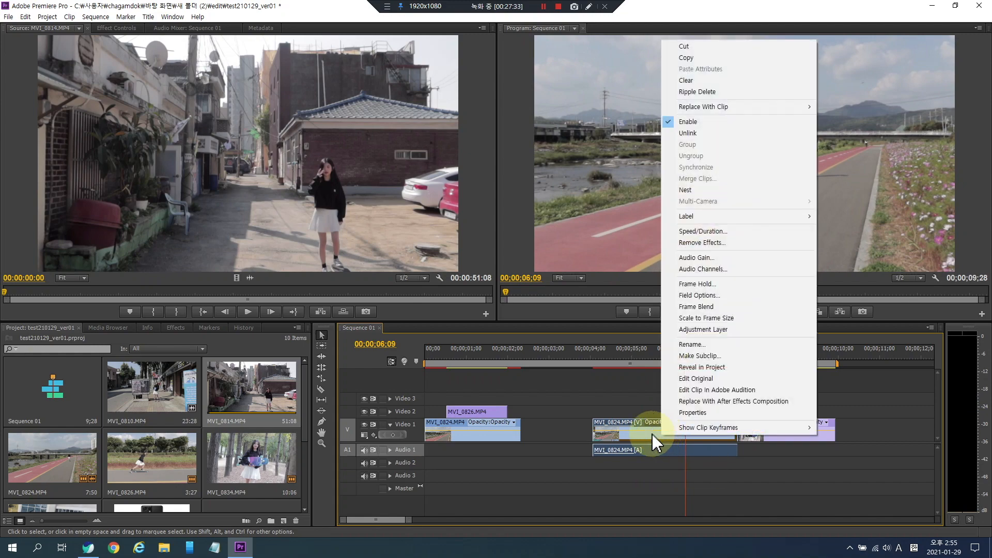
pyautogui.rightClick(646, 435)
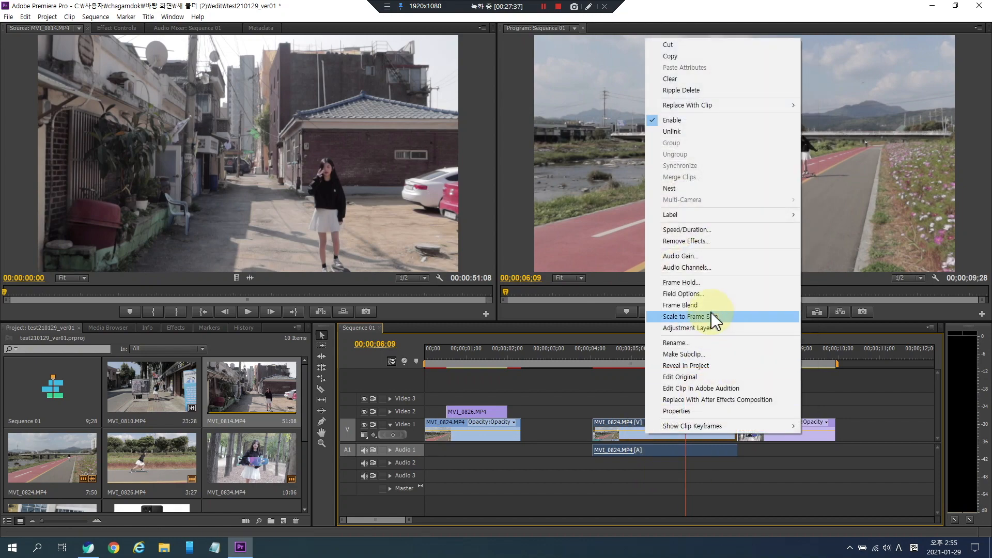
pyautogui.click(703, 230)
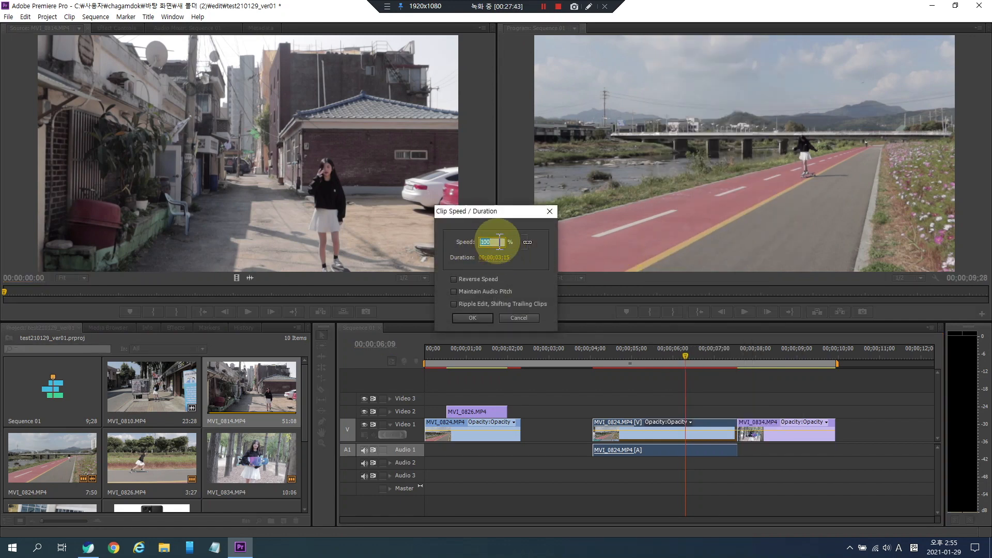
pyautogui.write('200')
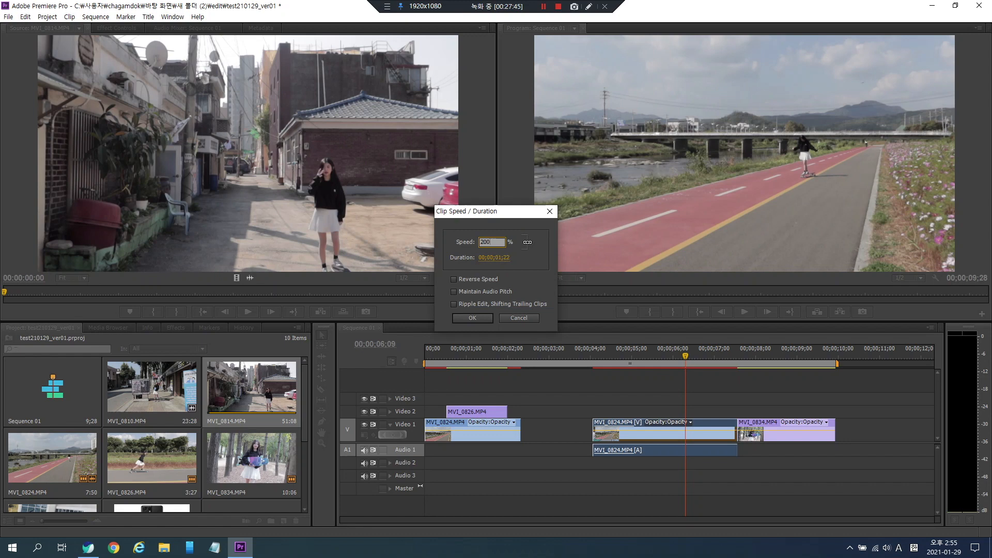
pyautogui.click(472, 318)
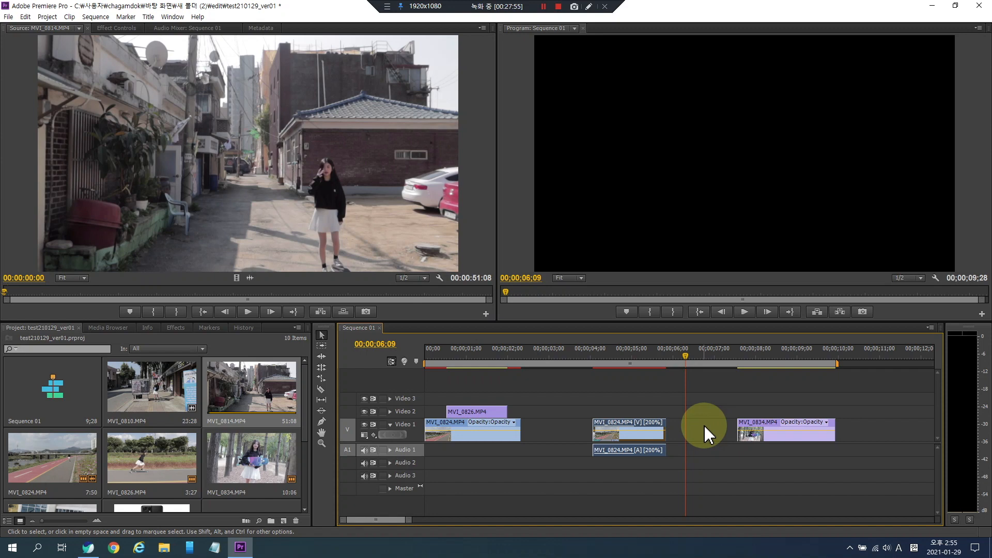
# - Play back the sped-up MVI_0824 section of Sequence 01
pyautogui.click(600, 356)
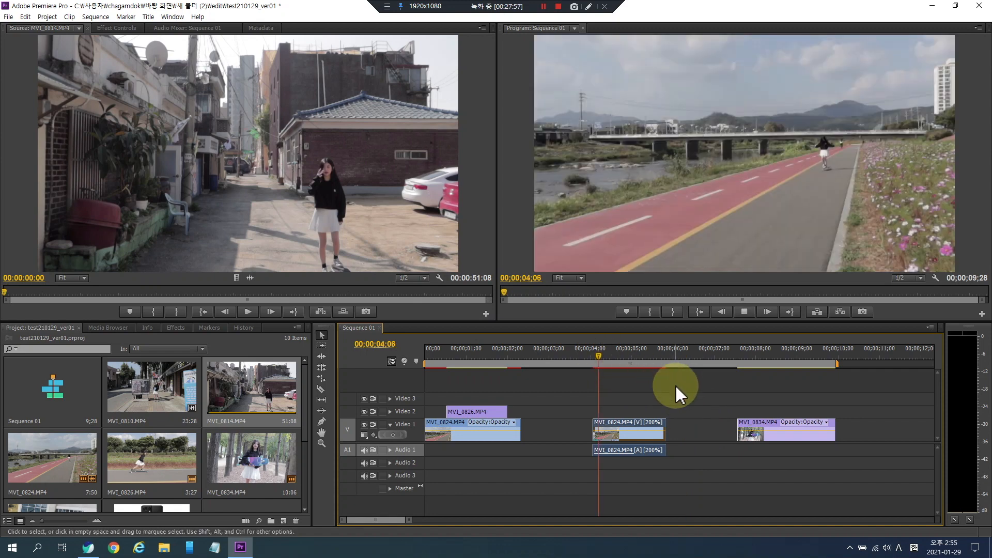
pyautogui.press('space')
pyautogui.press('space')
pyautogui.click(604, 350)
pyautogui.press('space')
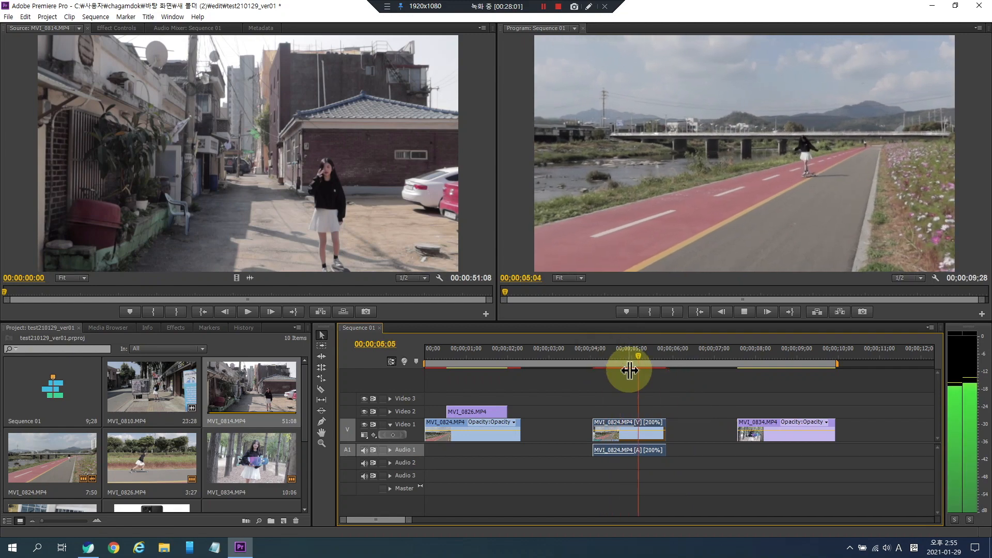
# - Set the speed of the MVI_0824 clip on Video 1 to 300%
pyautogui.rightClick(636, 436)
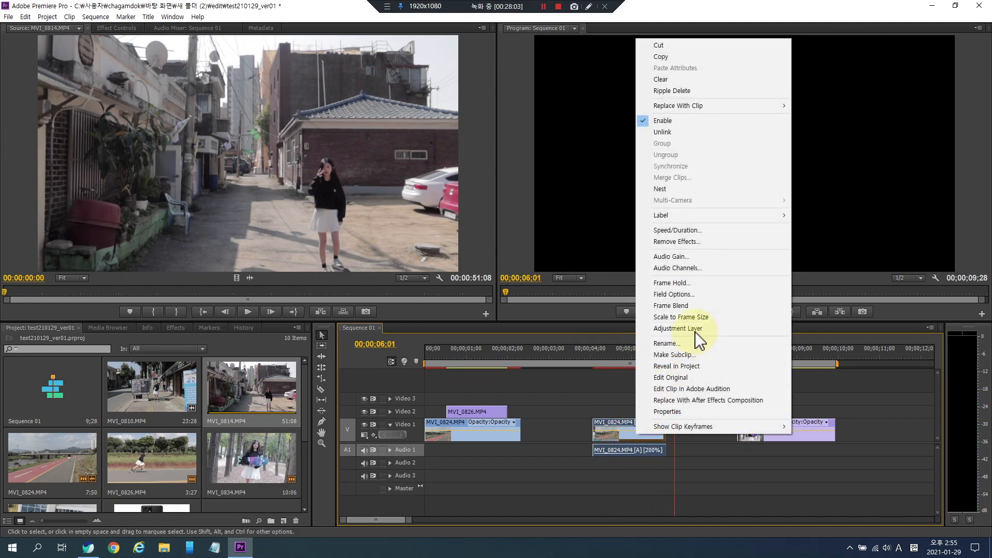
pyautogui.click(695, 231)
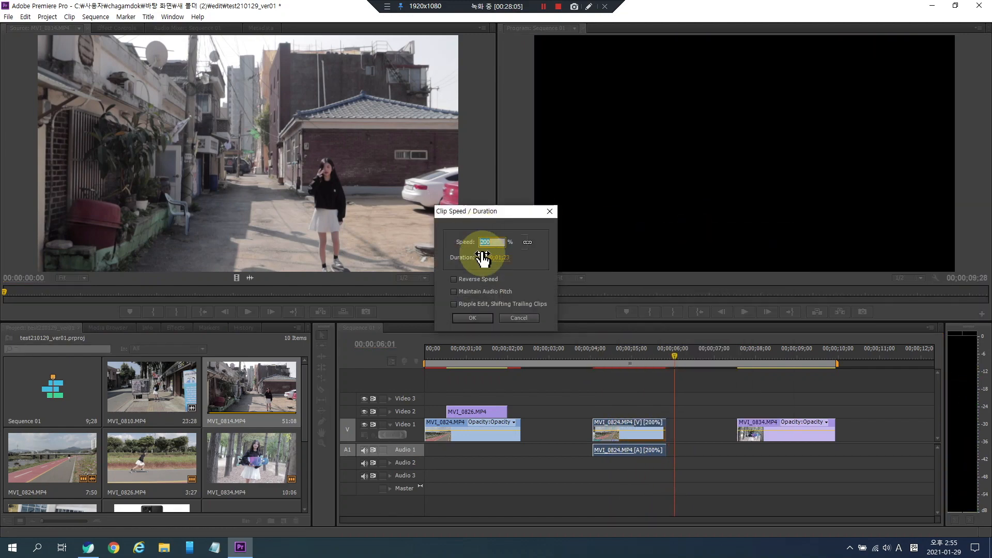
pyautogui.write('300')
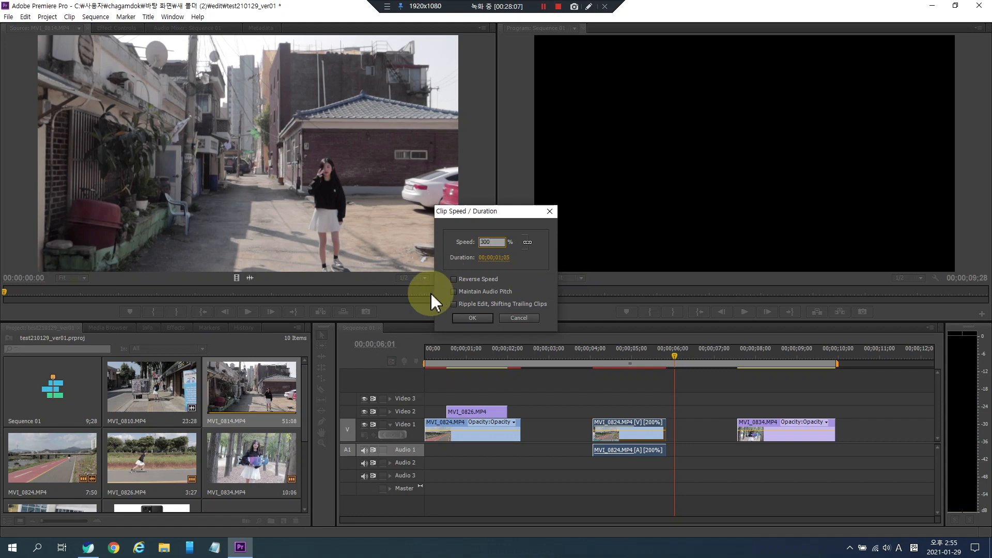
pyautogui.click(473, 319)
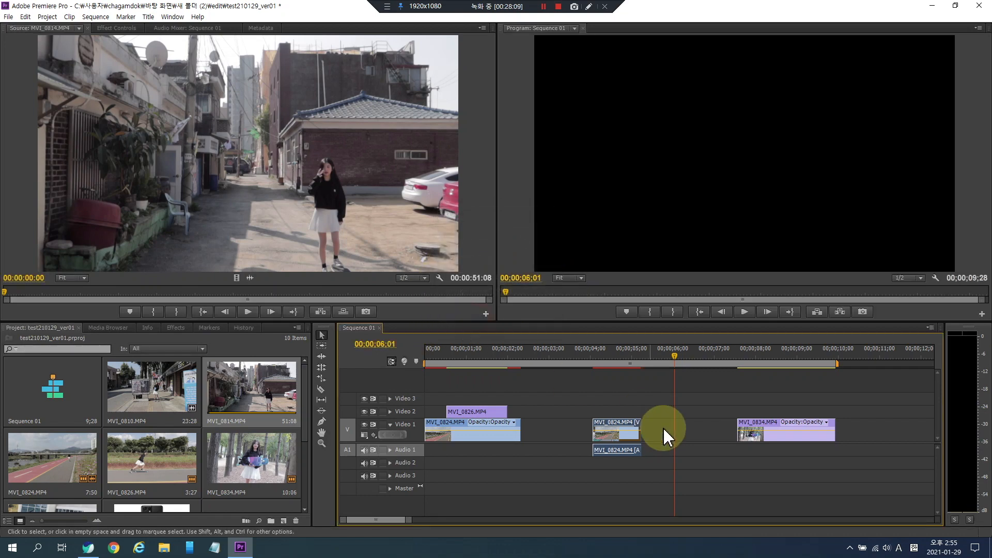
# - Play back Sequence 01 around the MVI_0824 clip to review the faster speed
pyautogui.click(584, 354)
pyautogui.press('space')
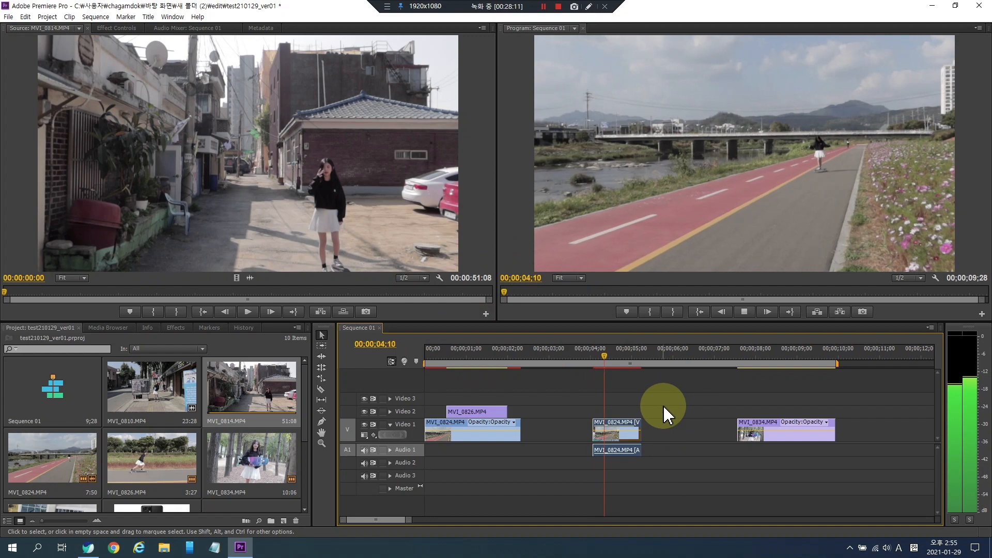
pyautogui.click(592, 354)
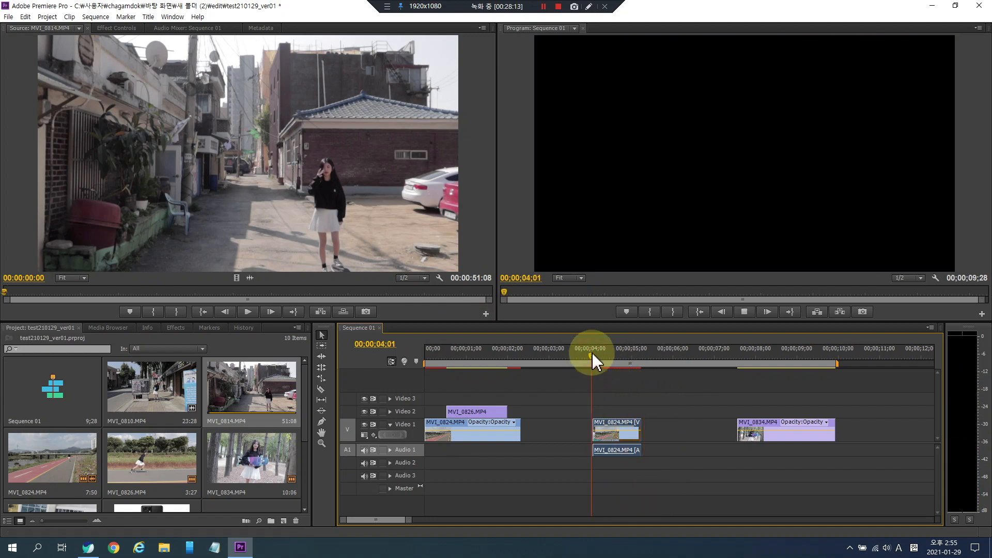
pyautogui.press('space')
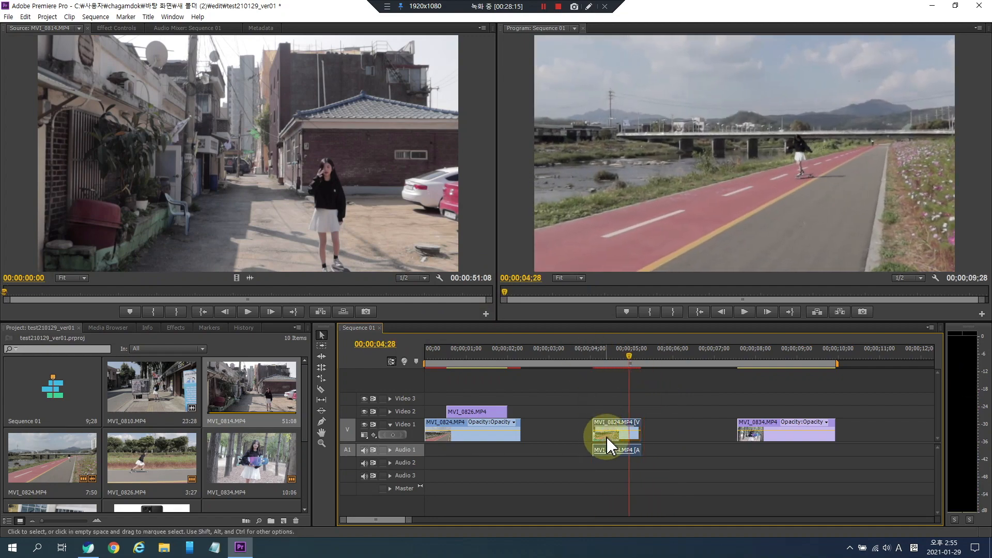
# - Set the speed of the MVI_0824 clip on Video 1 to 50%
pyautogui.rightClick(604, 438)
pyautogui.click(653, 233)
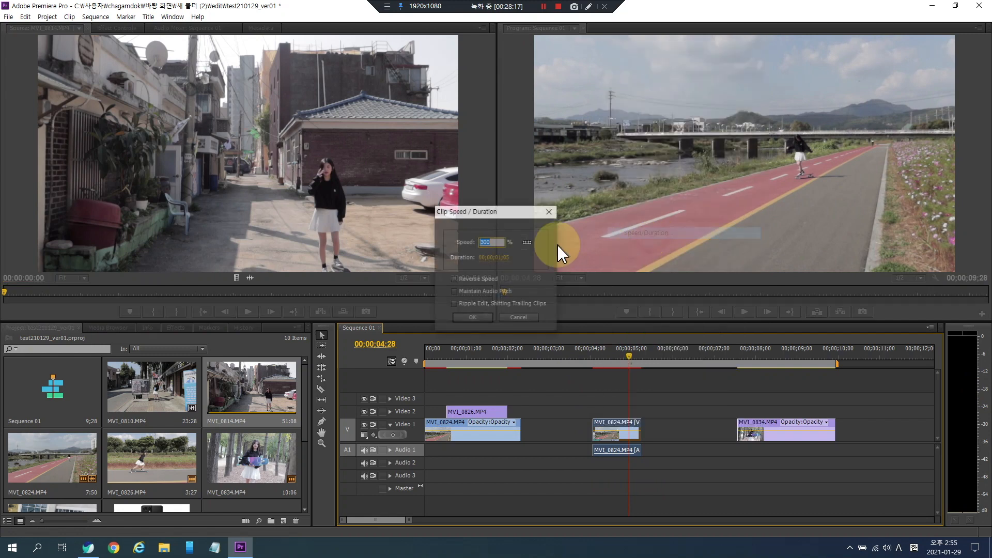
pyautogui.write('100')
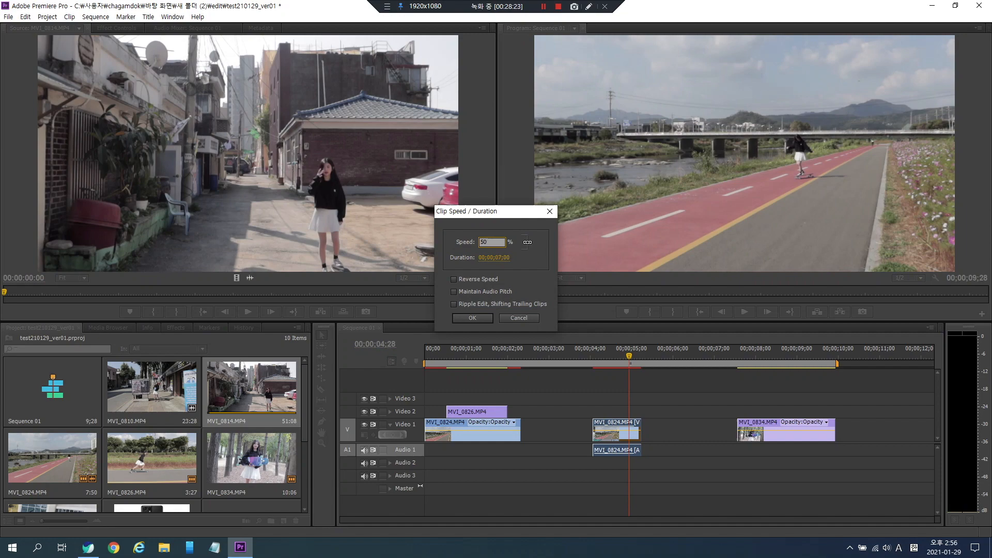
pyautogui.click(470, 316)
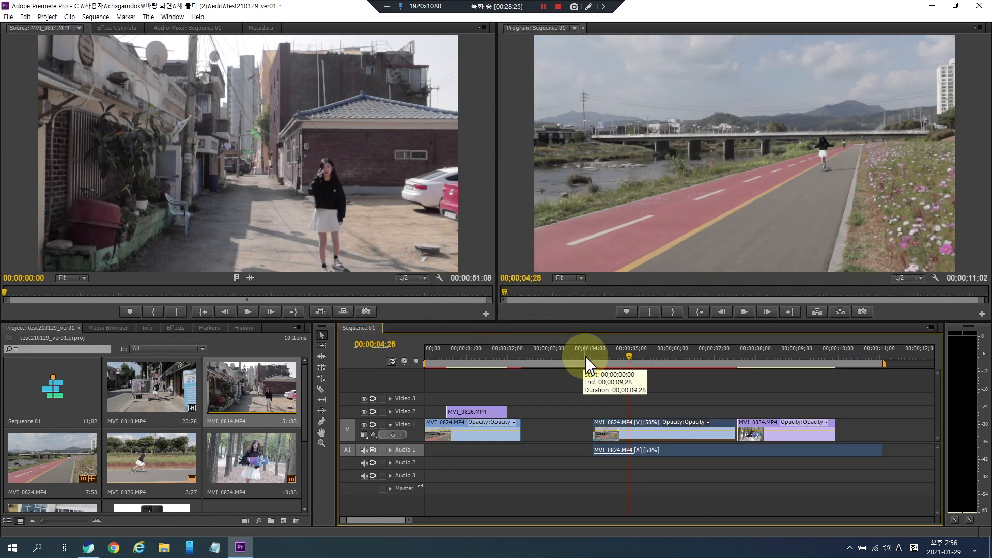
# - Play back the slowed MVI_0824 section of Sequence 01 from several points
pyautogui.click(585, 354)
pyautogui.press('space')
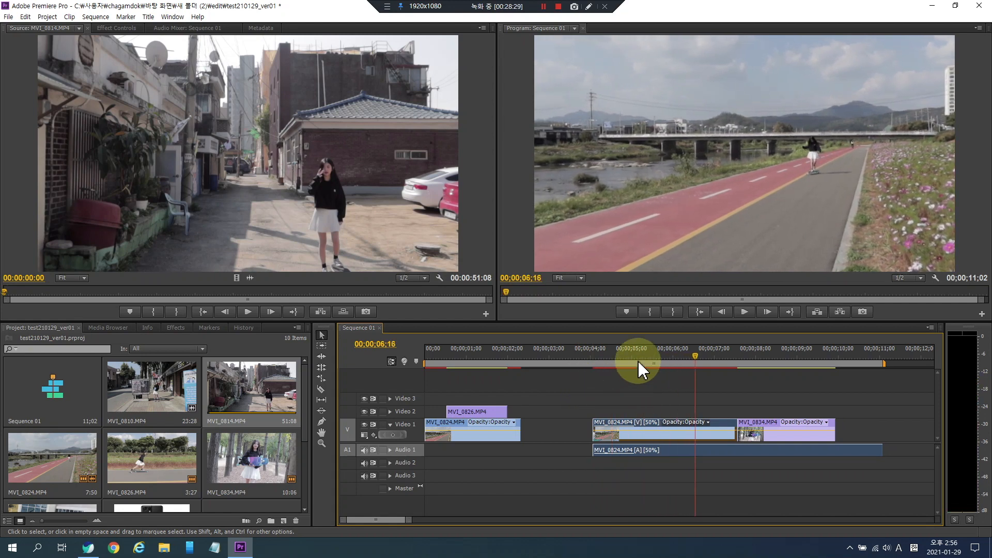
pyautogui.click(614, 353)
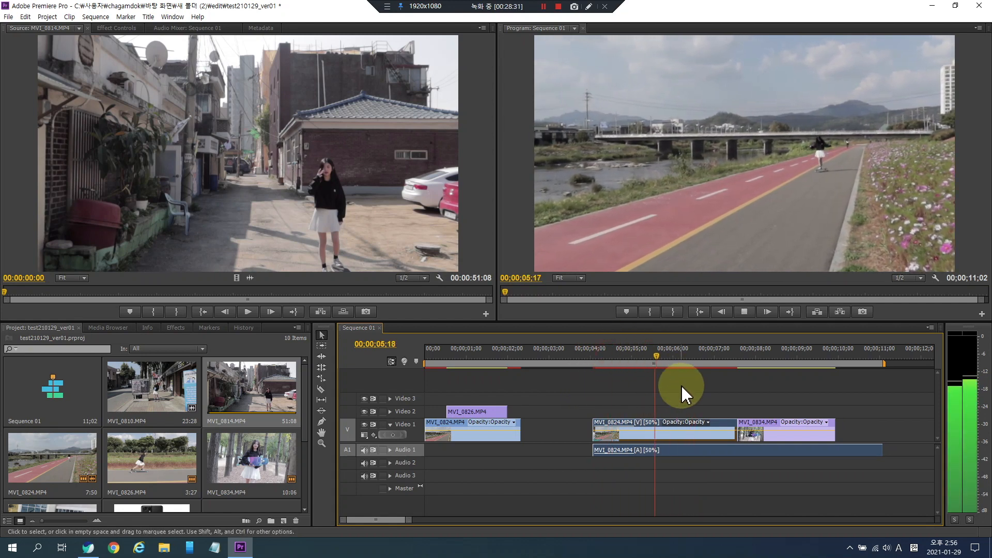
pyautogui.press('space')
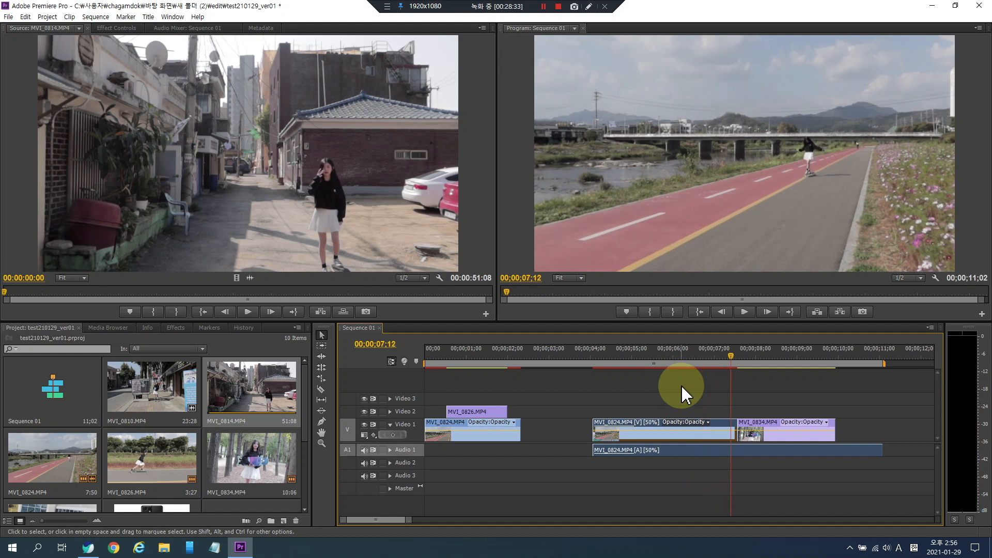
pyautogui.click(640, 356)
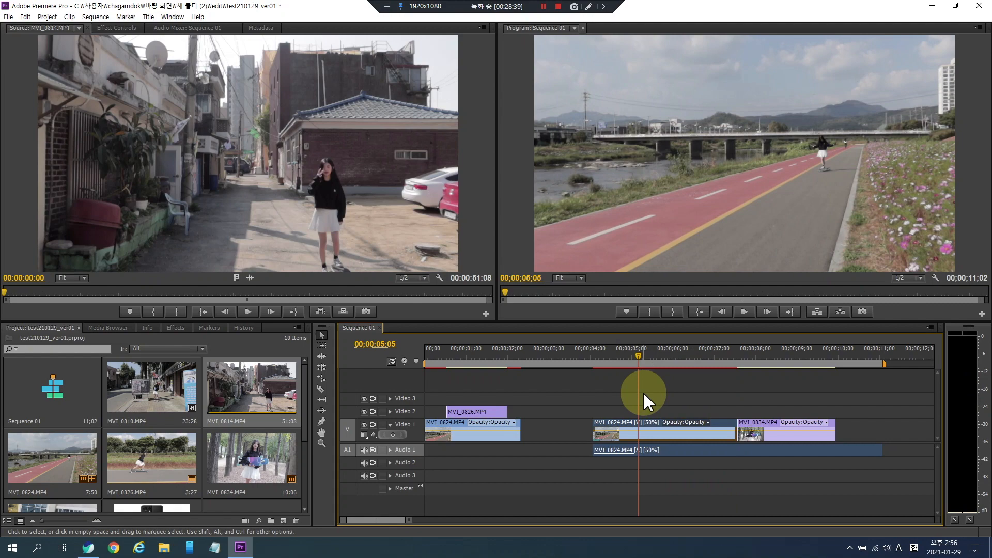
# - Move MVI_0826 down onto Video 1 right after the first MVI_0824 clip and nudge MVI_0834 left
pyautogui.moveTo(483, 412); pyautogui.dragTo(591, 423)
pyautogui.moveTo(756, 424); pyautogui.dragTo(745, 424)
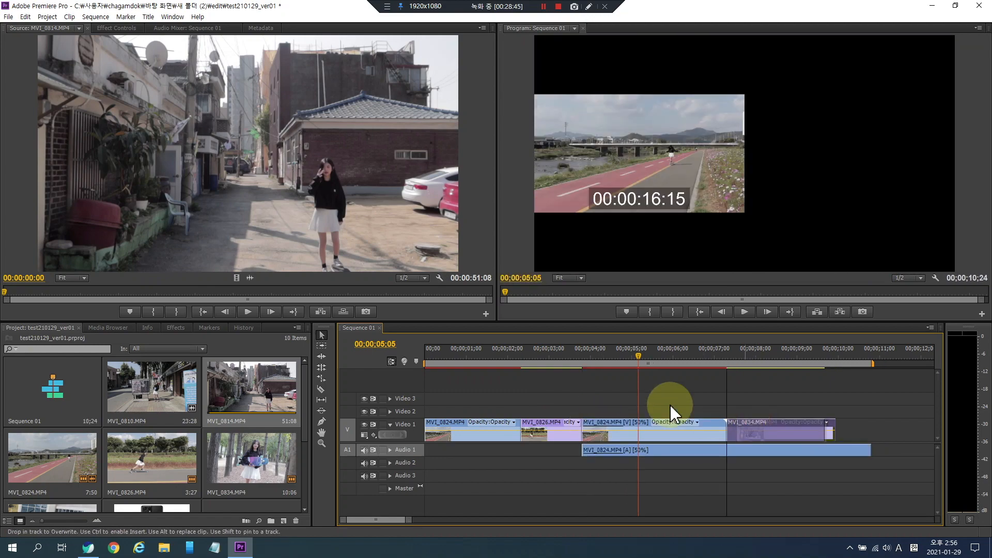
pyautogui.moveTo(670, 411); pyautogui.dragTo(670, 412)
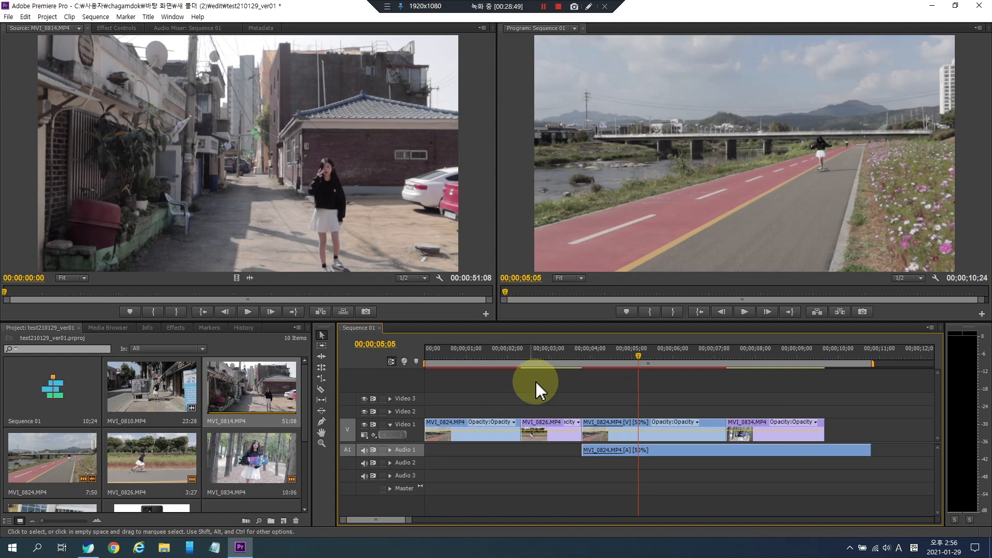
# - Play back Sequence 01 from about 00:00:02 to review the new clip order
pyautogui.click(512, 357)
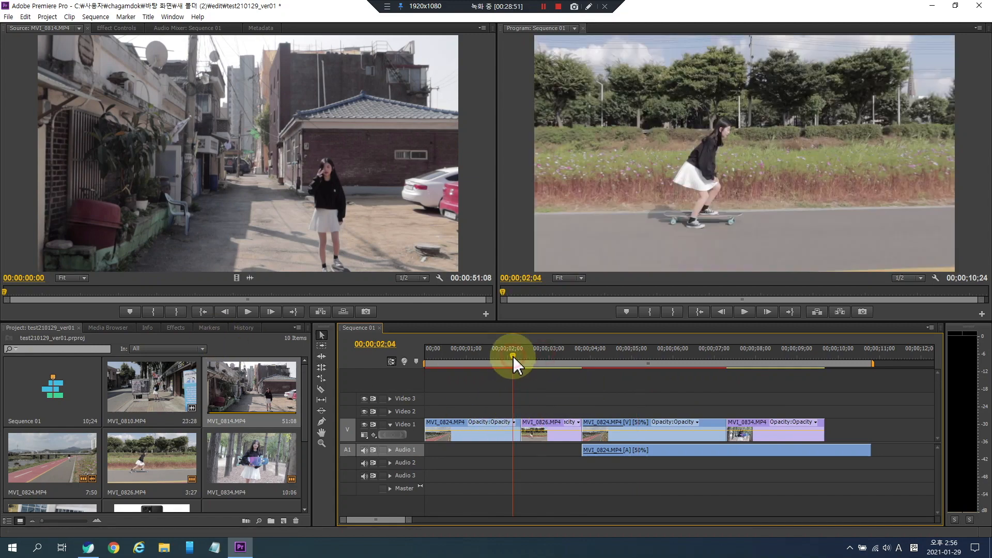
pyautogui.moveTo(513, 356); pyautogui.dragTo(495, 356)
pyautogui.press('space')
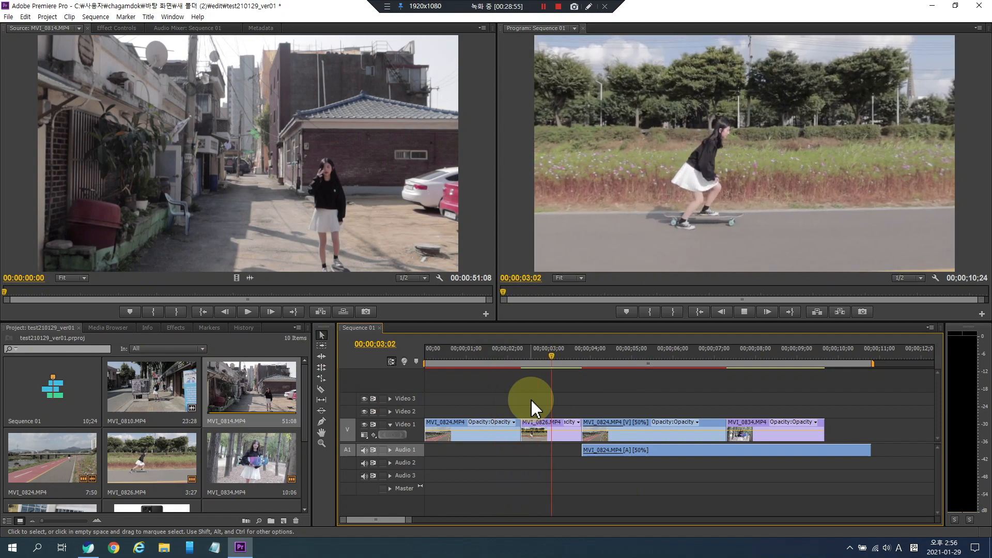
pyautogui.press('space')
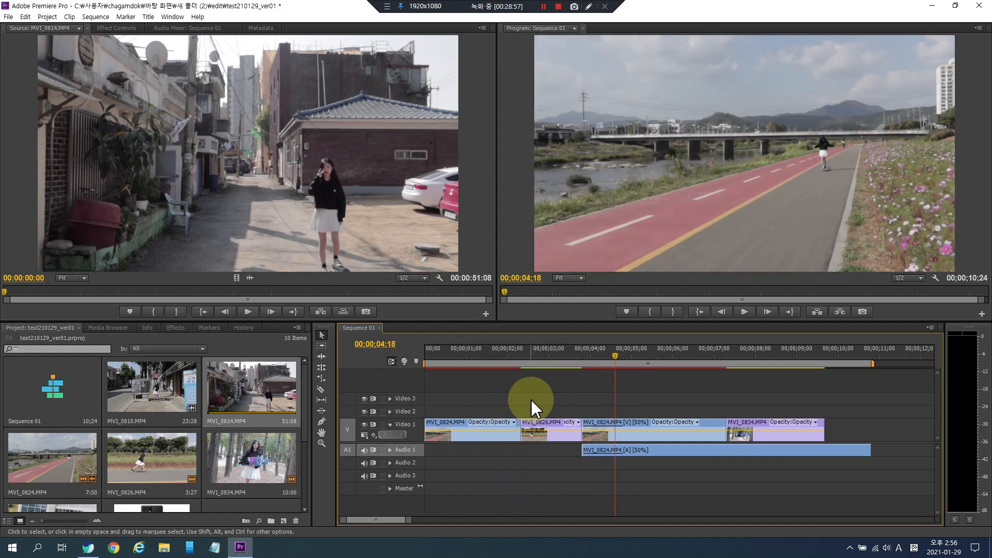
pyautogui.click(500, 356)
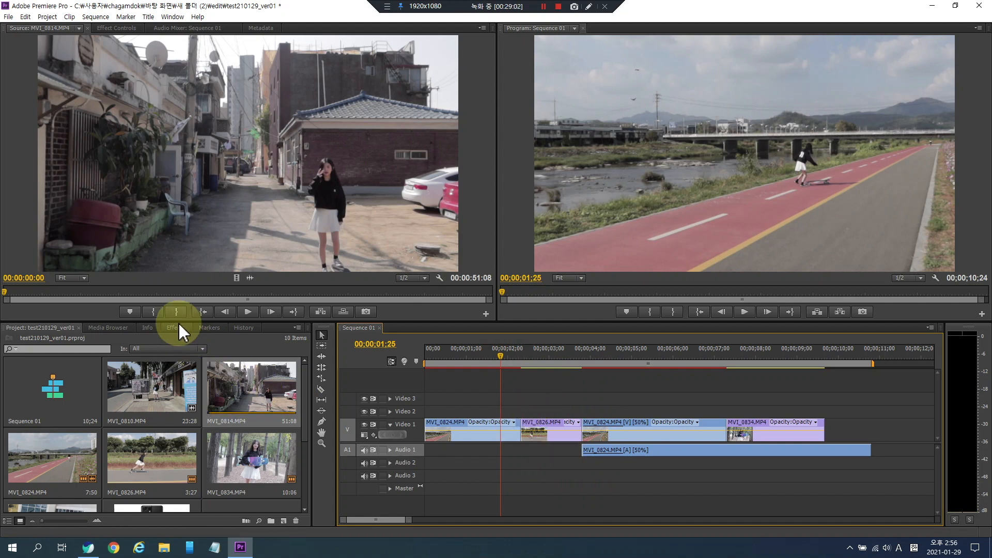
# - Apply the Cube Spin 3D Motion transition to the cut between the first MVI_0824 clip and MVI_0826
pyautogui.click(39, 331)
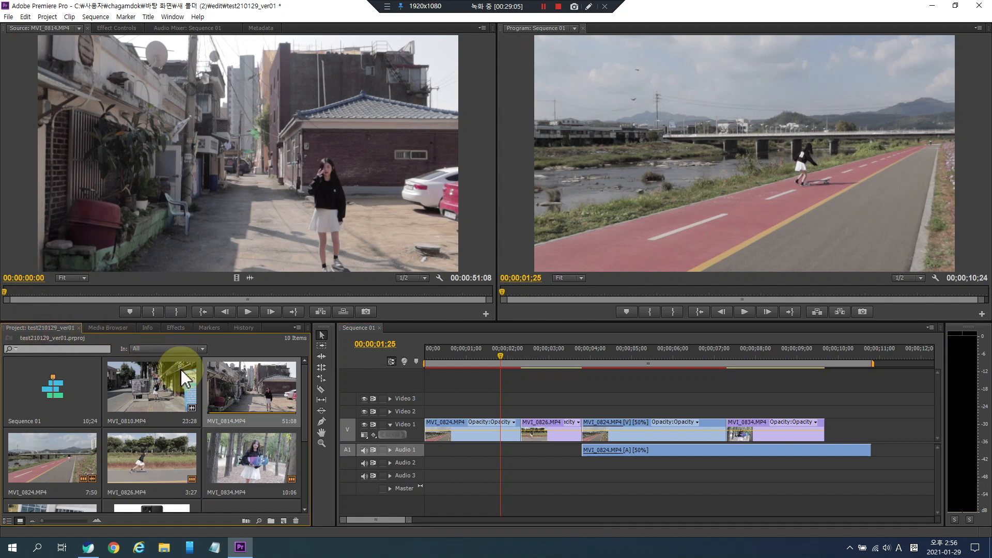
pyautogui.click(106, 328)
pyautogui.click(146, 329)
pyautogui.click(173, 328)
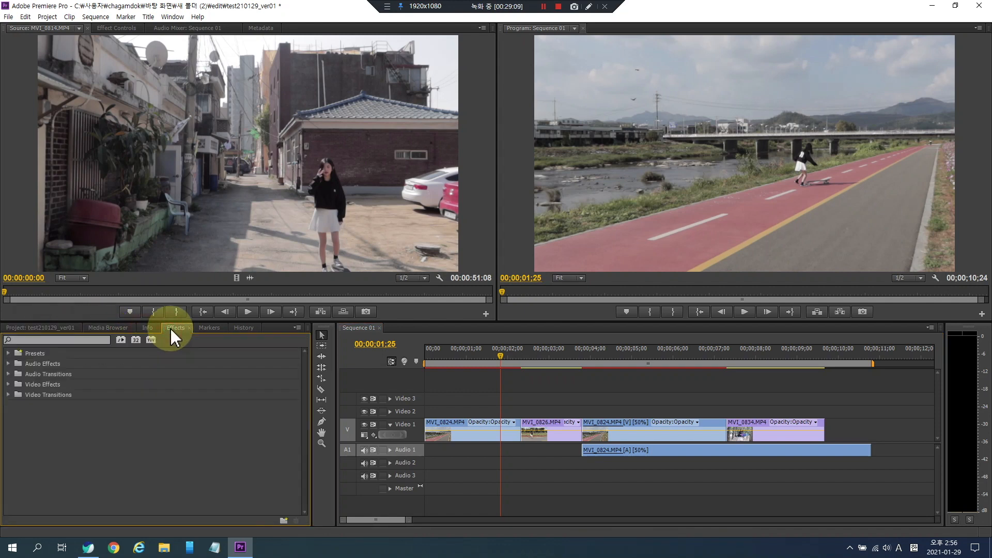
pyautogui.click(7, 395)
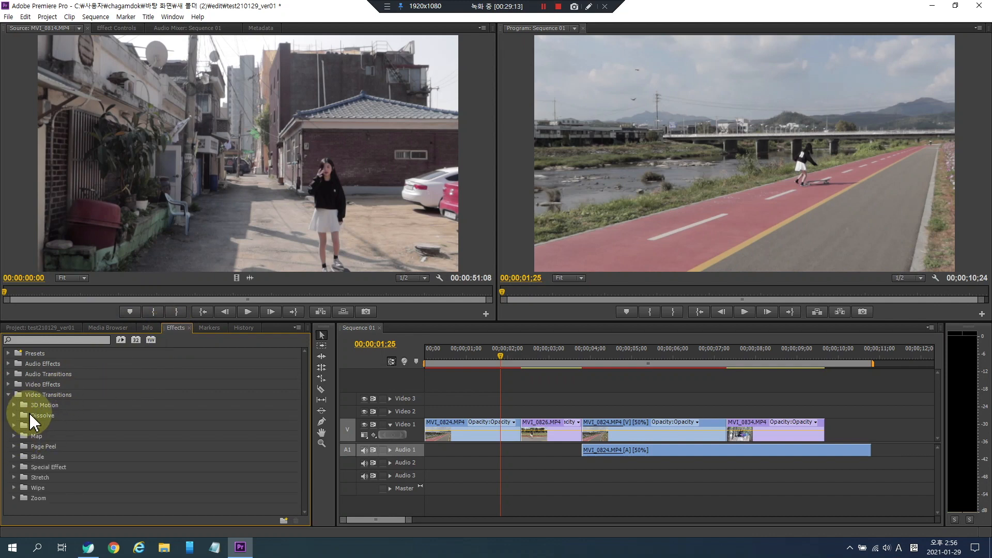
pyautogui.click(14, 406)
pyautogui.click(55, 416)
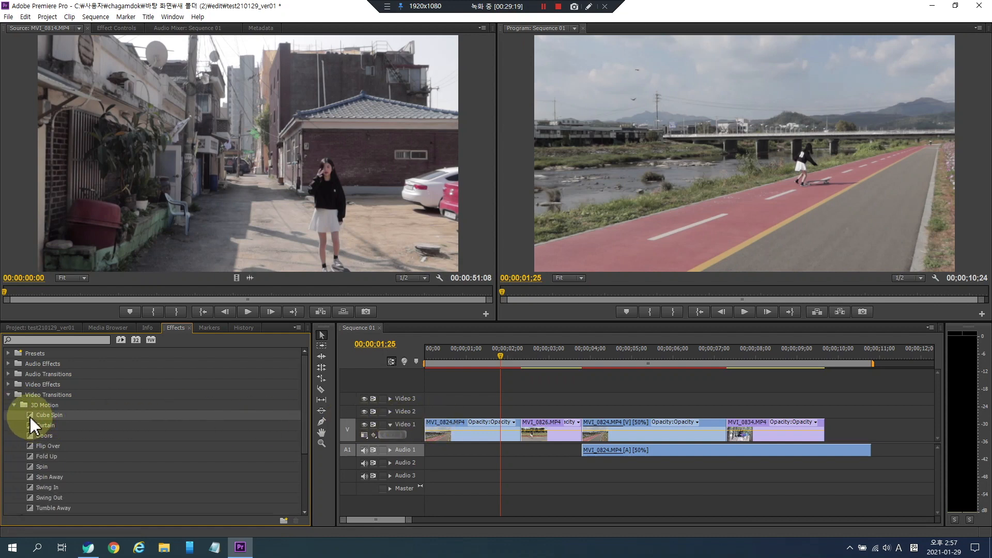
pyautogui.moveTo(32, 417); pyautogui.dragTo(520, 433)
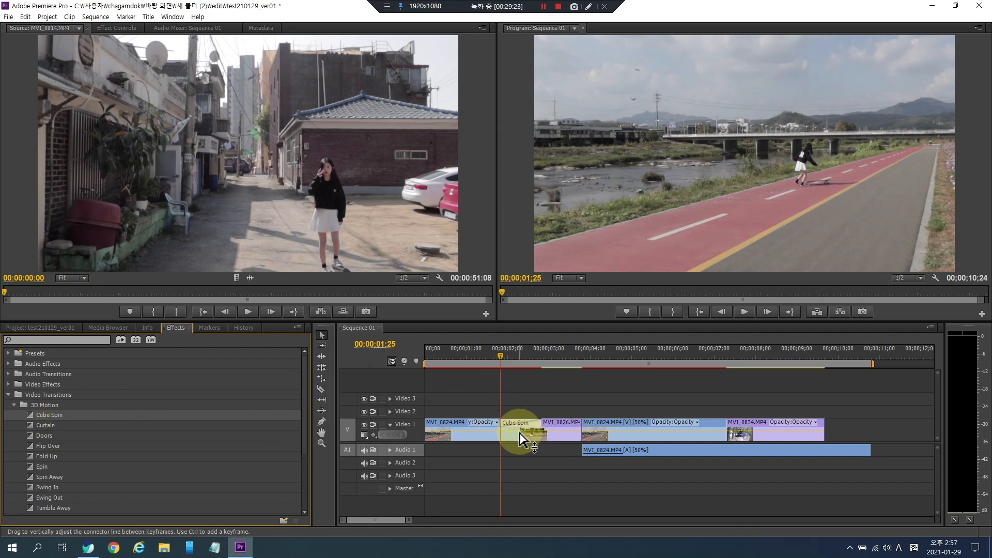
# - Play back the Cube Spin transition in Sequence 01
pyautogui.click(480, 355)
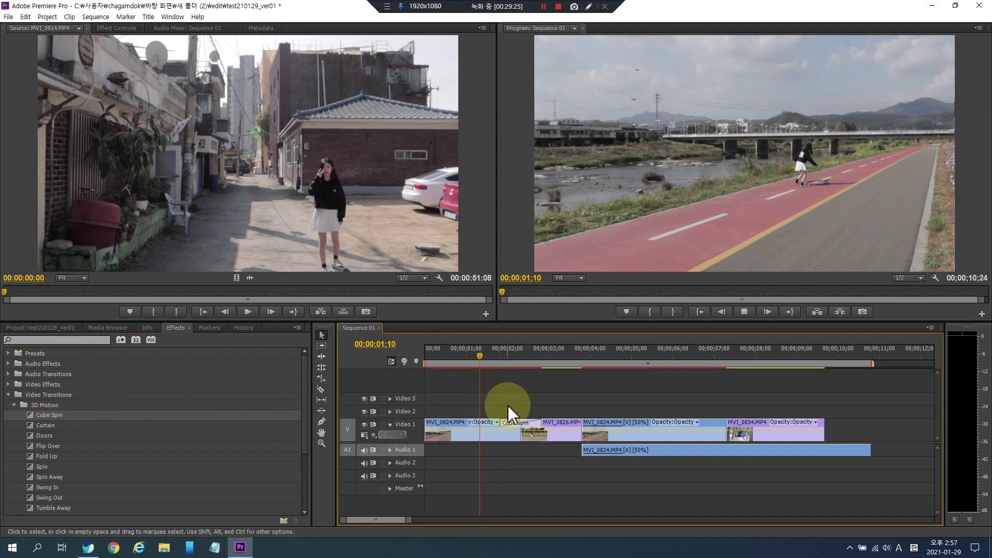
pyautogui.press('space')
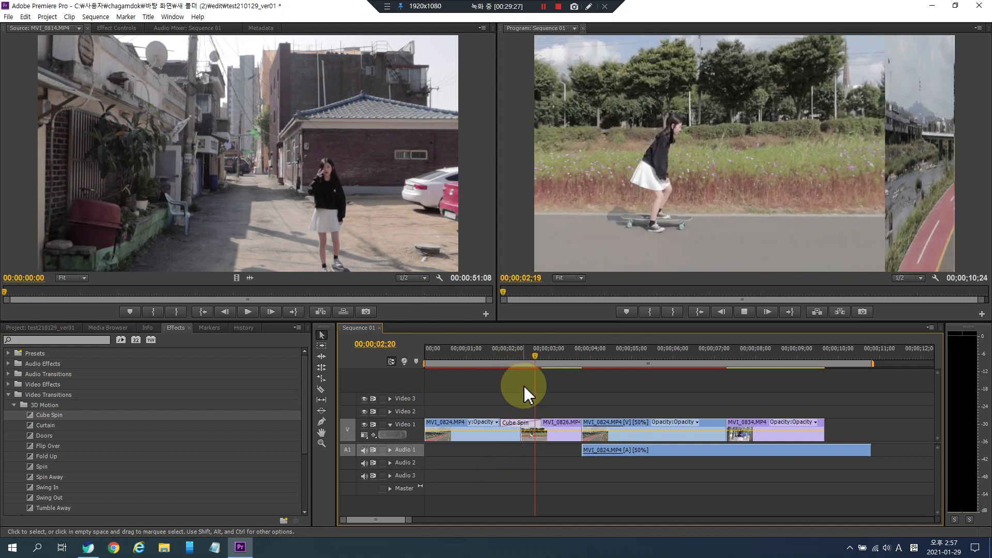
pyautogui.press('space')
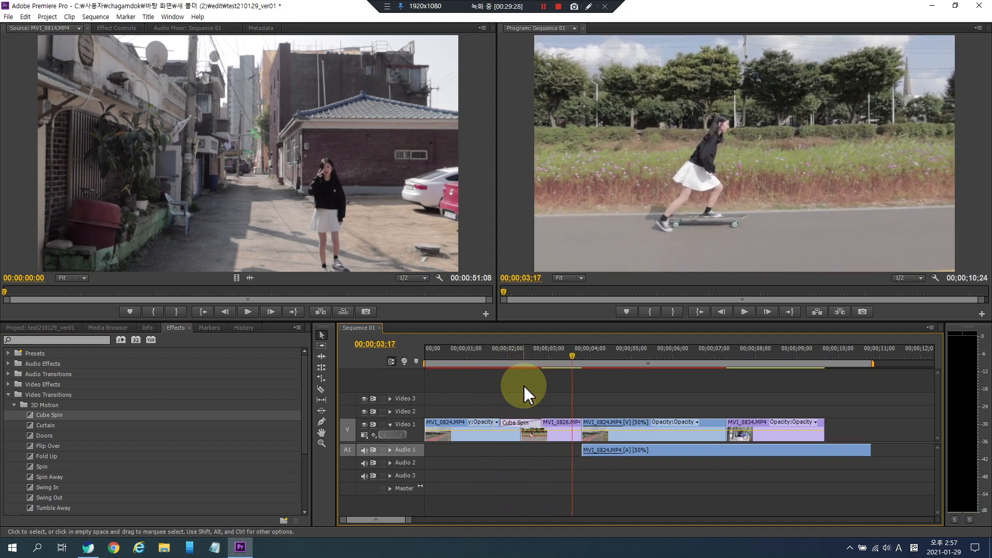
# - Apply the Cross Dissolve transition to the cut between the slowed MVI_0824 clip and MVI_0834
pyautogui.click(14, 406)
pyautogui.click(15, 417)
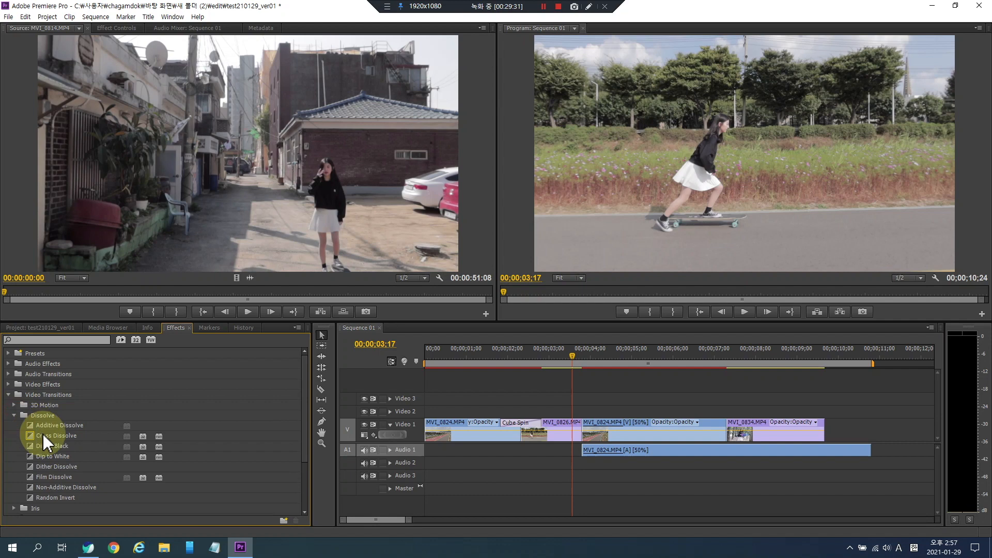
pyautogui.click(39, 437)
pyautogui.moveTo(31, 438); pyautogui.dragTo(732, 432)
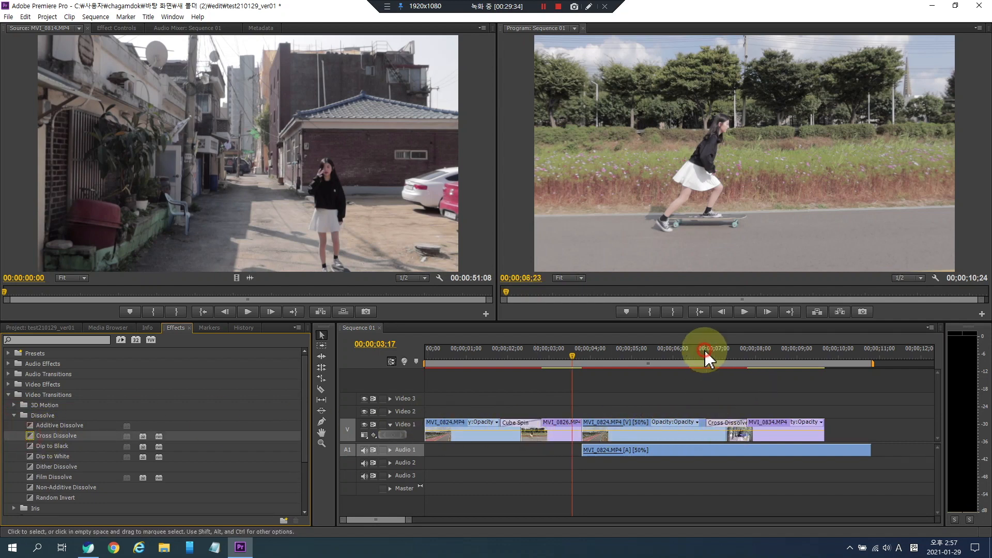
# - Play back the Cross Dissolve transition in Sequence 01 from several points
pyautogui.click(707, 359)
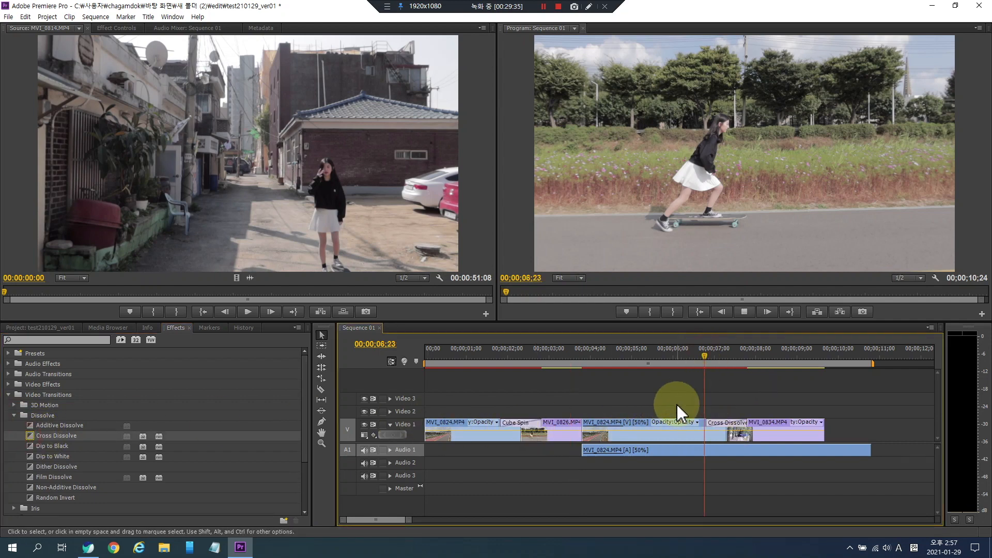
pyautogui.press('space')
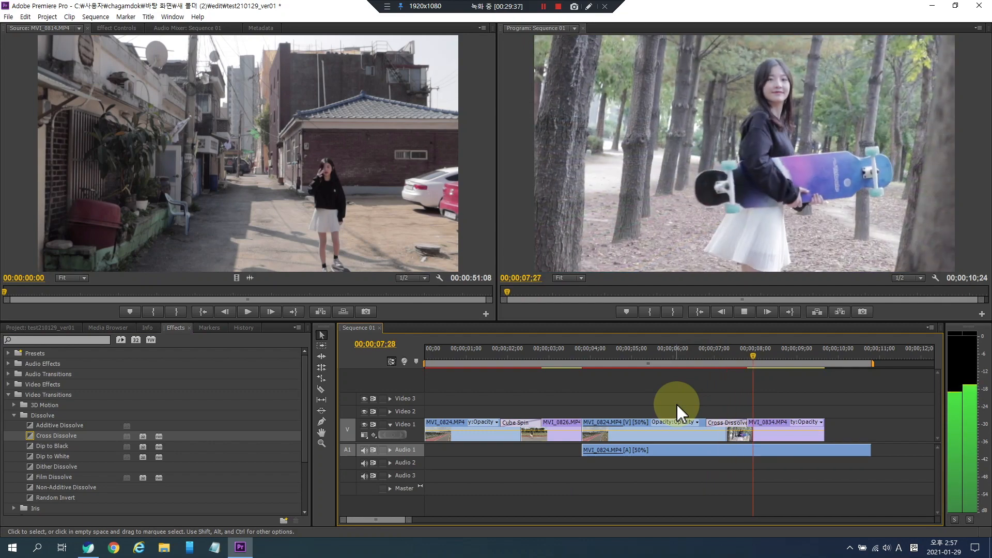
pyautogui.click(707, 355)
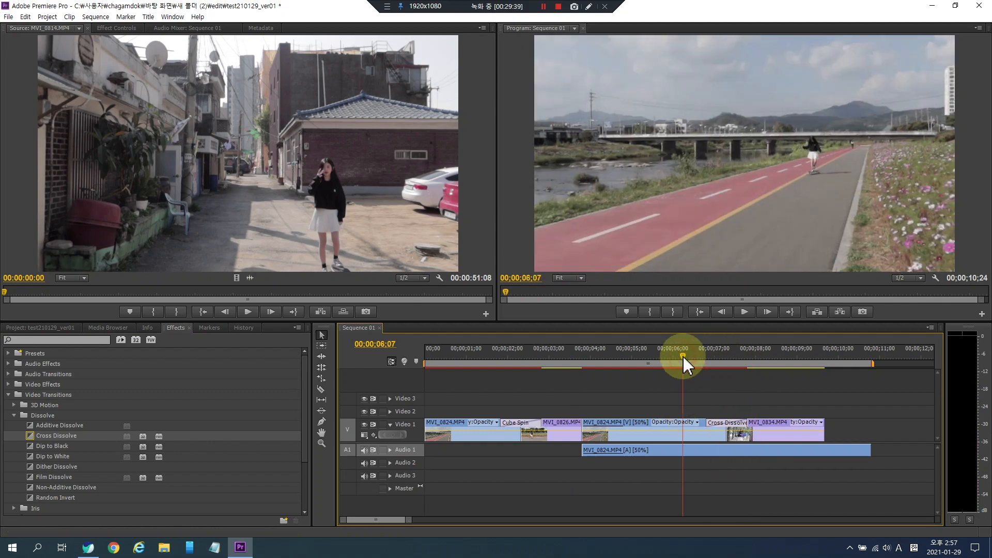
pyautogui.press('space')
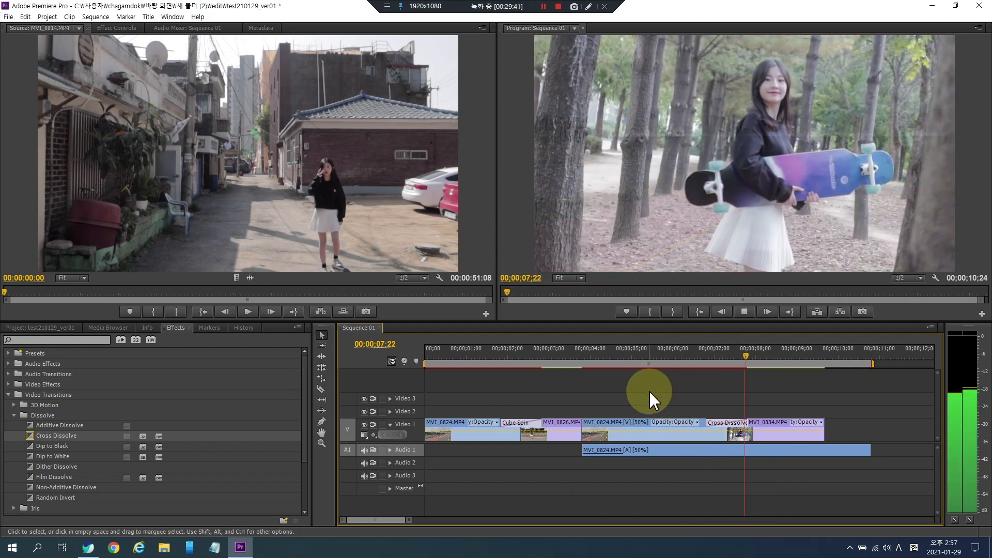
pyautogui.press('space')
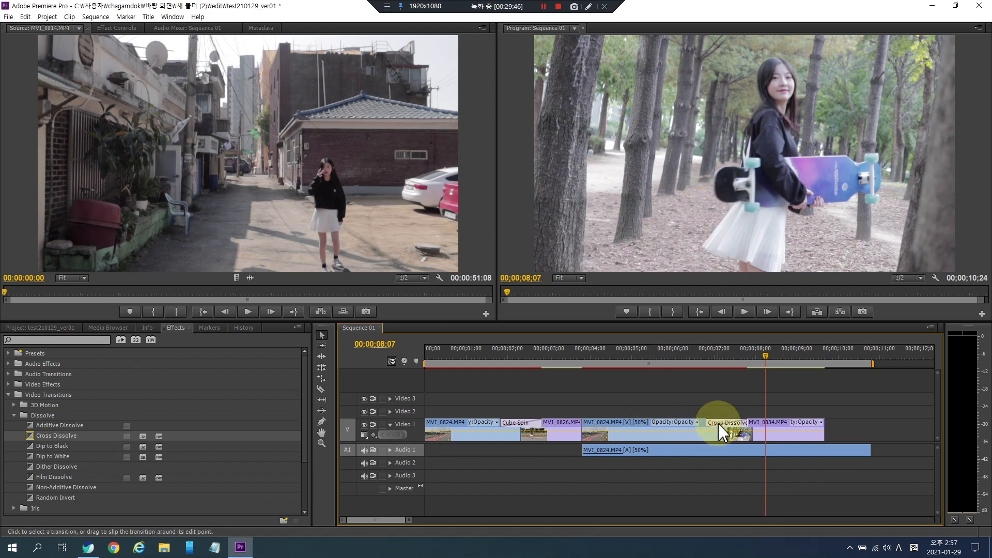
pyautogui.click(721, 355)
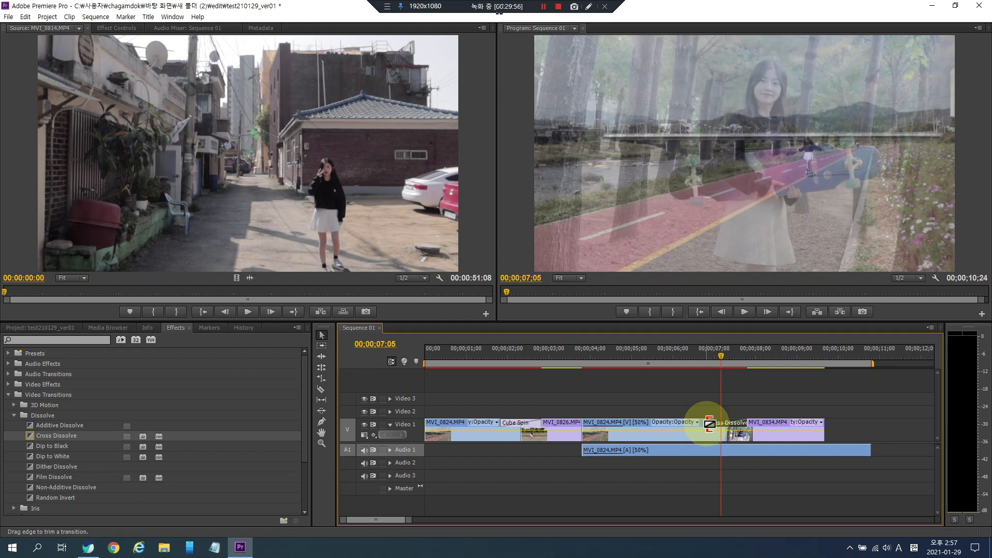
# - Lengthen the Cross Dissolve transition by extending both of its edges, and play it back
pyautogui.moveTo(709, 424); pyautogui.dragTo(687, 423)
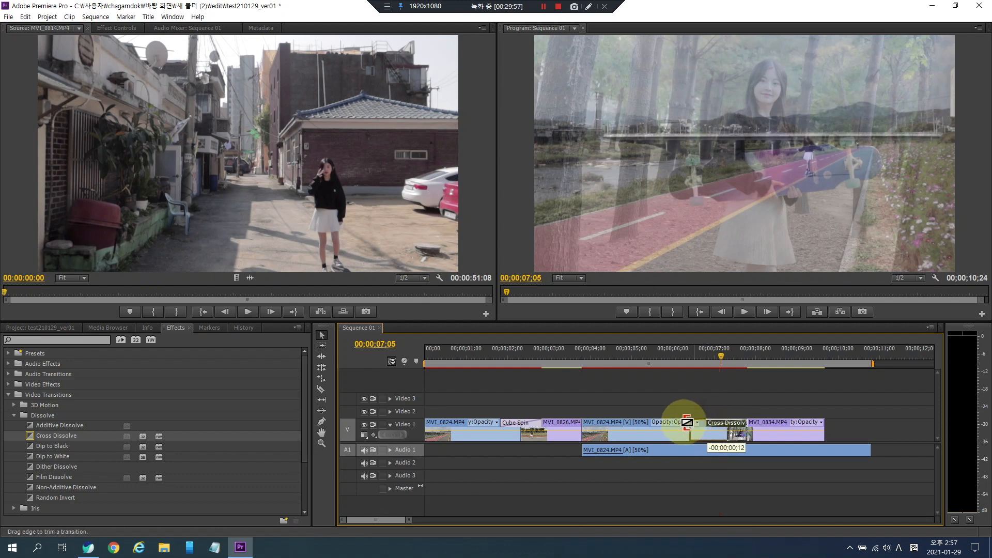
pyautogui.moveTo(747, 423); pyautogui.dragTo(782, 423)
pyautogui.click(657, 356)
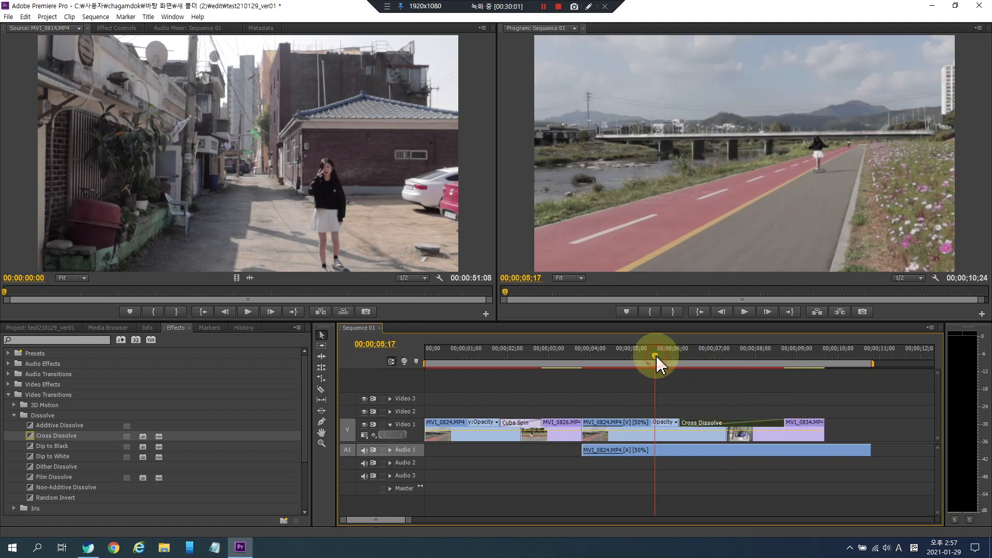
pyautogui.press('space')
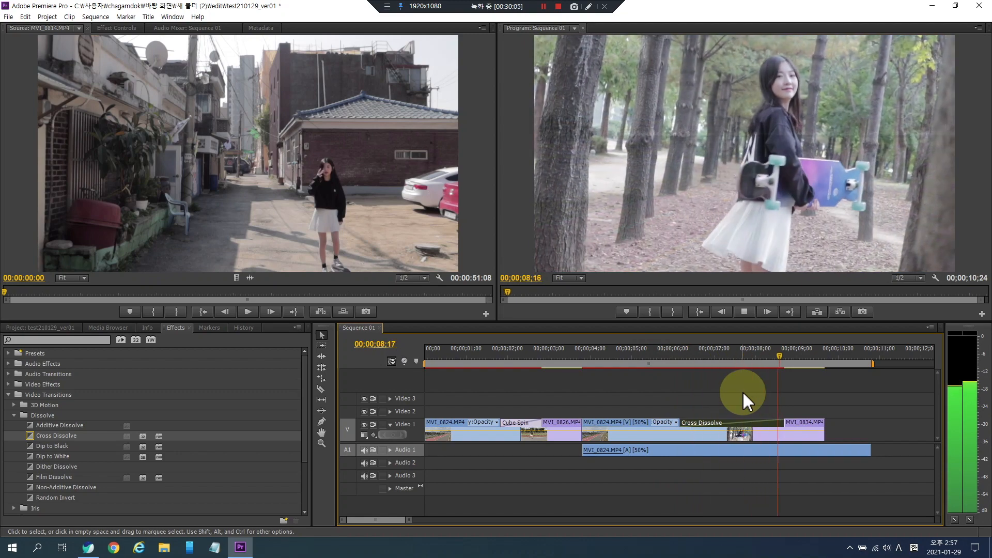
pyautogui.click(743, 392)
# - Apply the Zoom transition to the cut between MVI_0826 and the slowed MVI_0824 clip
pyautogui.moveTo(622, 353); pyautogui.dragTo(469, 356)
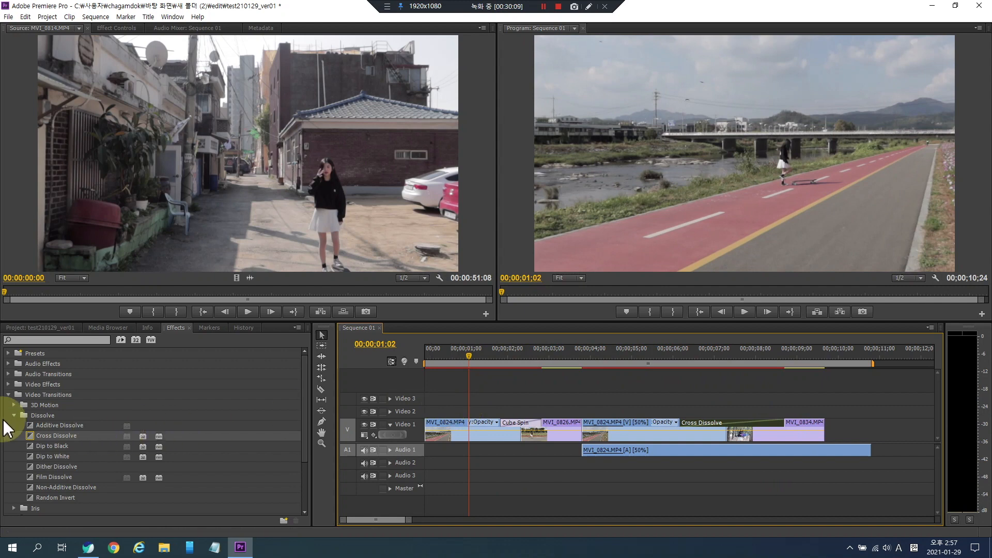
pyautogui.click(14, 416)
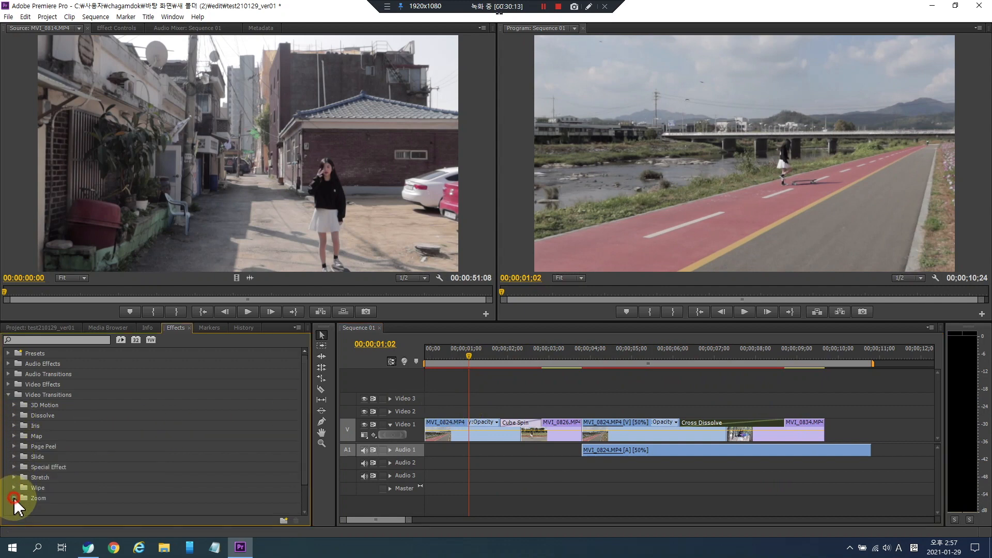
pyautogui.click(14, 498)
pyautogui.moveTo(45, 489); pyautogui.dragTo(587, 433)
# - Play back and scrub through the Zoom transition in Sequence 01
pyautogui.click(543, 358)
pyautogui.press('space')
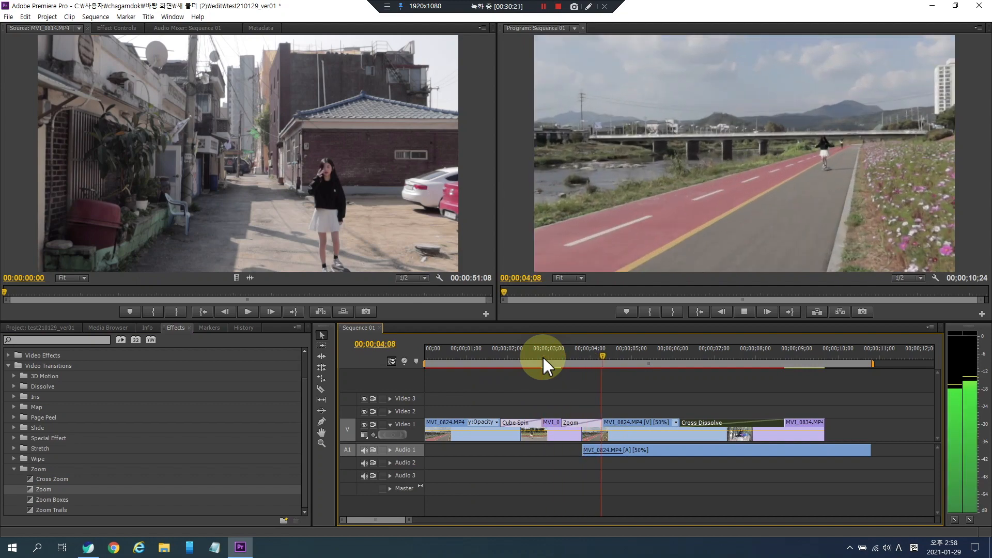
pyautogui.click(544, 358)
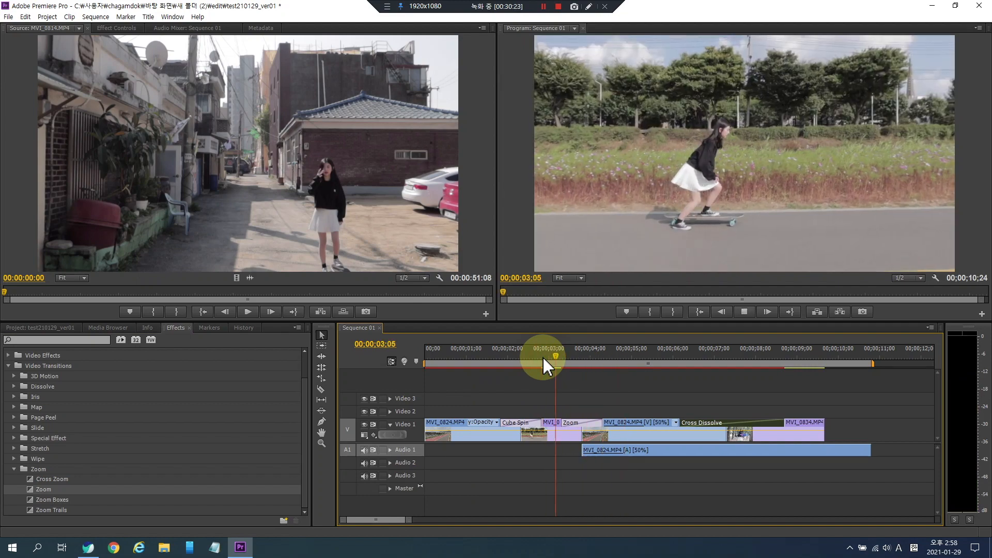
pyautogui.press('space')
pyautogui.moveTo(579, 360)
pyautogui.mouseDown()
pyautogui.moveTo(594, 360)
pyautogui.moveTo(569, 360)
pyautogui.moveTo(579, 360)
pyautogui.mouseUp()
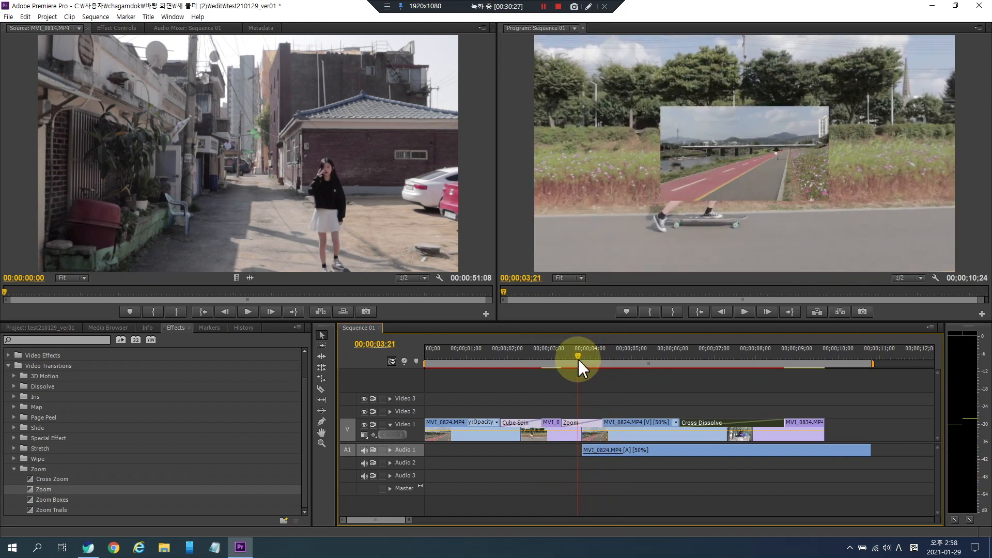
# - Replace the Cube Spin transition with the Page Peel transition between the first MVI_0824 clip and MVI_0826
pyautogui.click(14, 468)
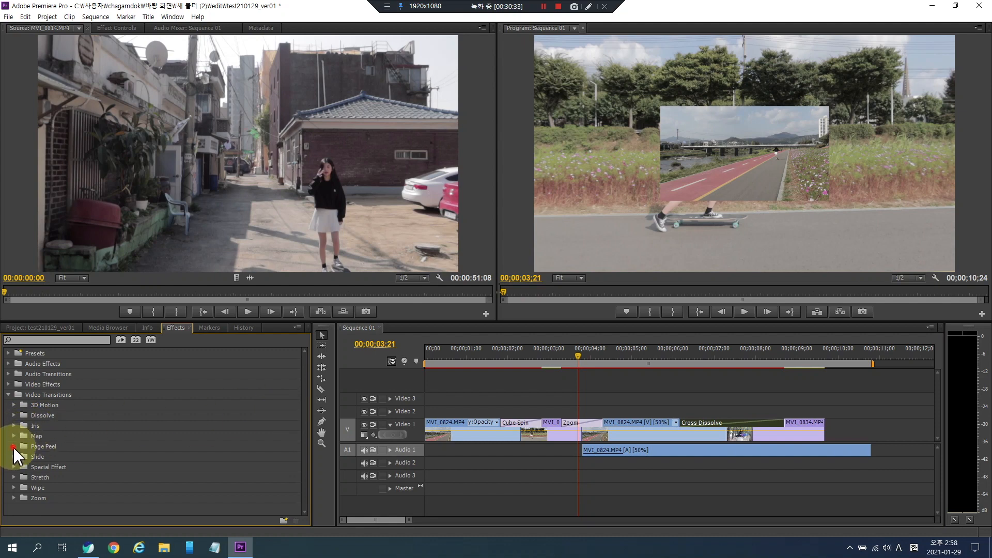
pyautogui.click(14, 447)
pyautogui.moveTo(30, 470); pyautogui.dragTo(520, 423)
# - Play back the Page Peel transition and collapse the transition folders
pyautogui.click(485, 361)
pyautogui.press('space')
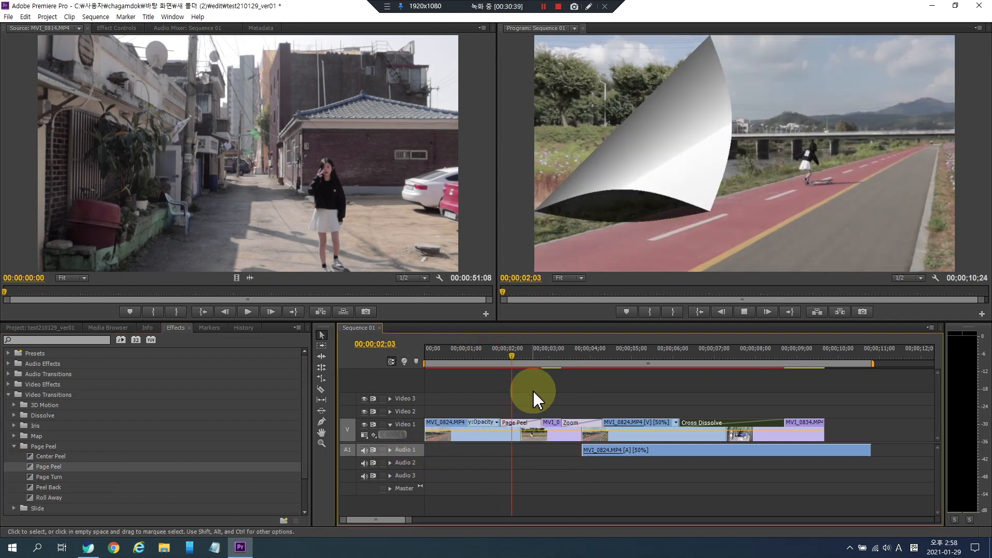
pyautogui.press('space')
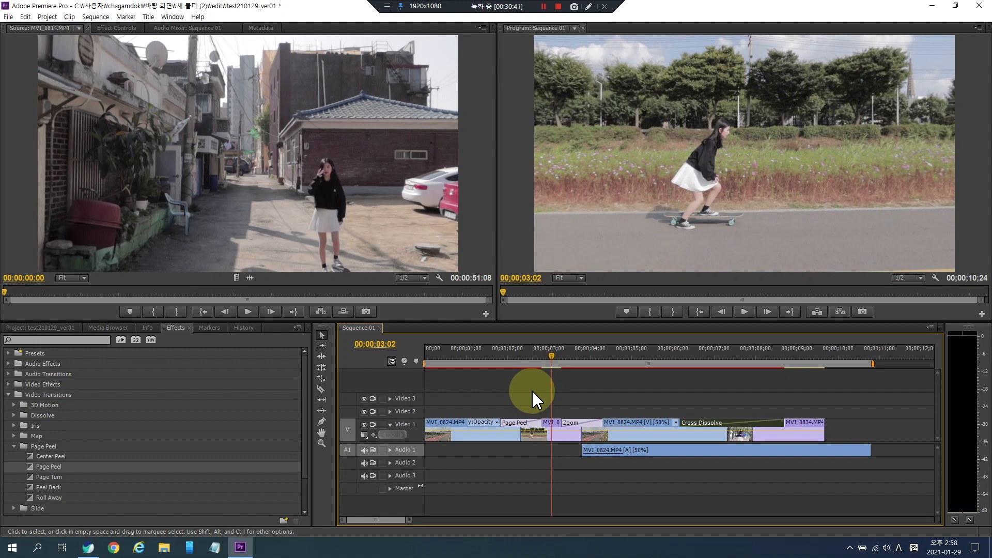
pyautogui.click(14, 447)
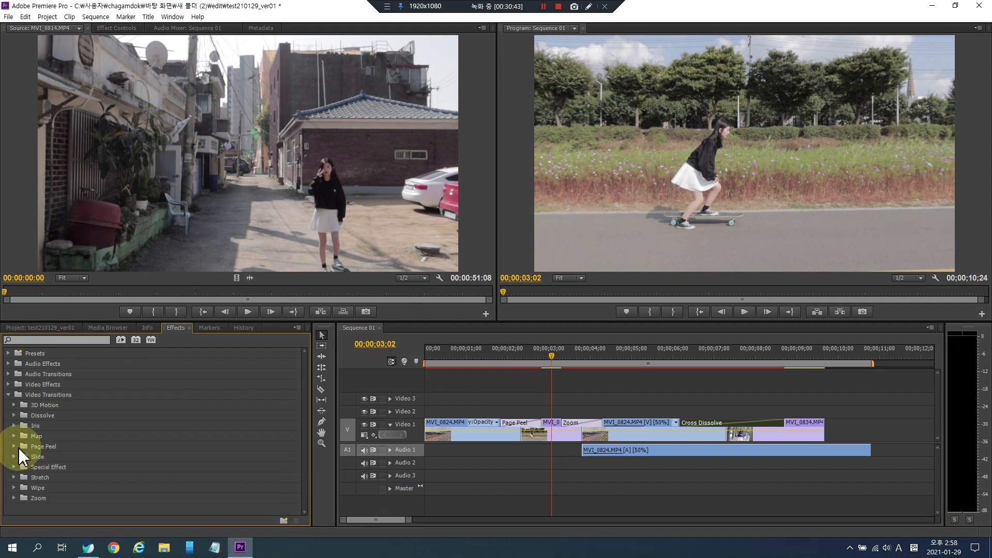
pyautogui.click(8, 395)
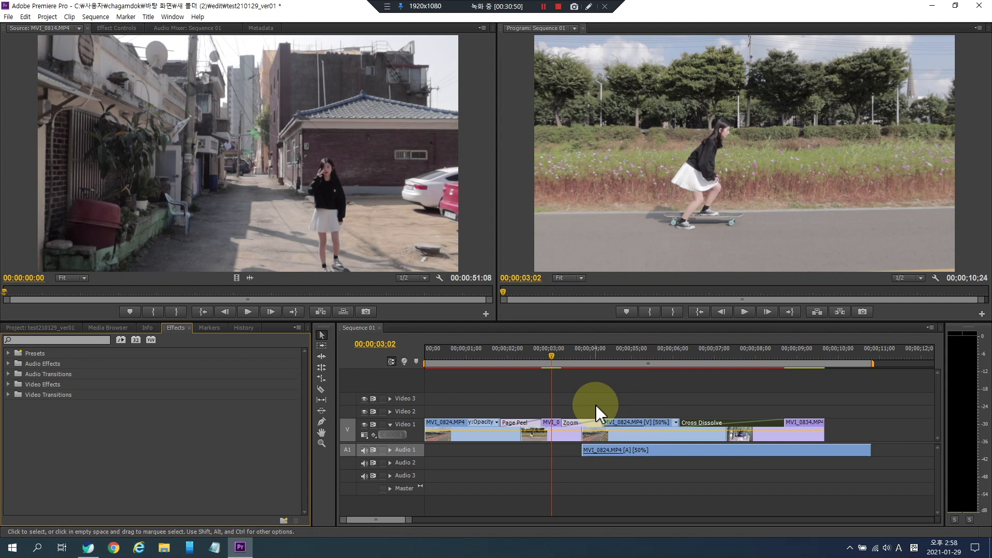
# - Scrub through Sequence 01 at several points to review the transitions
pyautogui.click(494, 382)
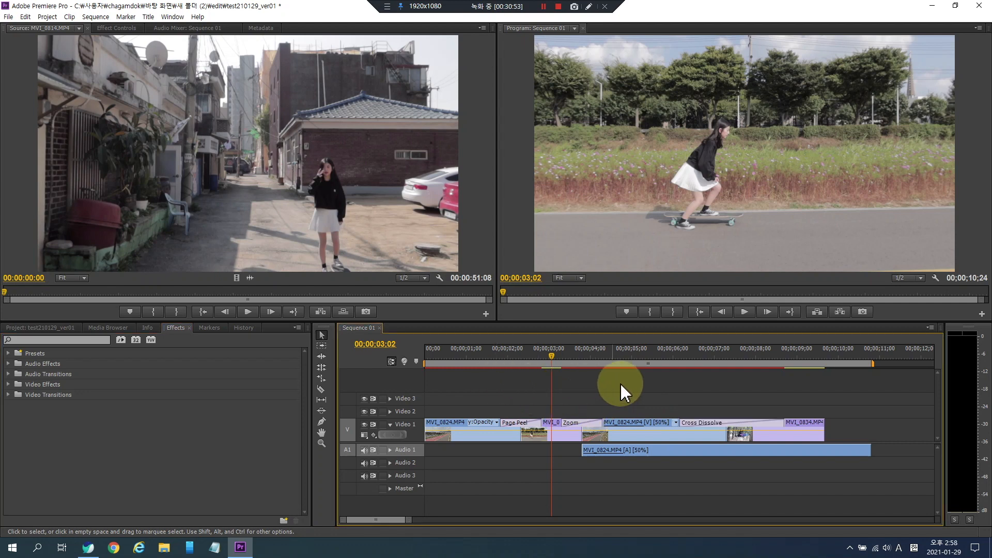
pyautogui.click(627, 354)
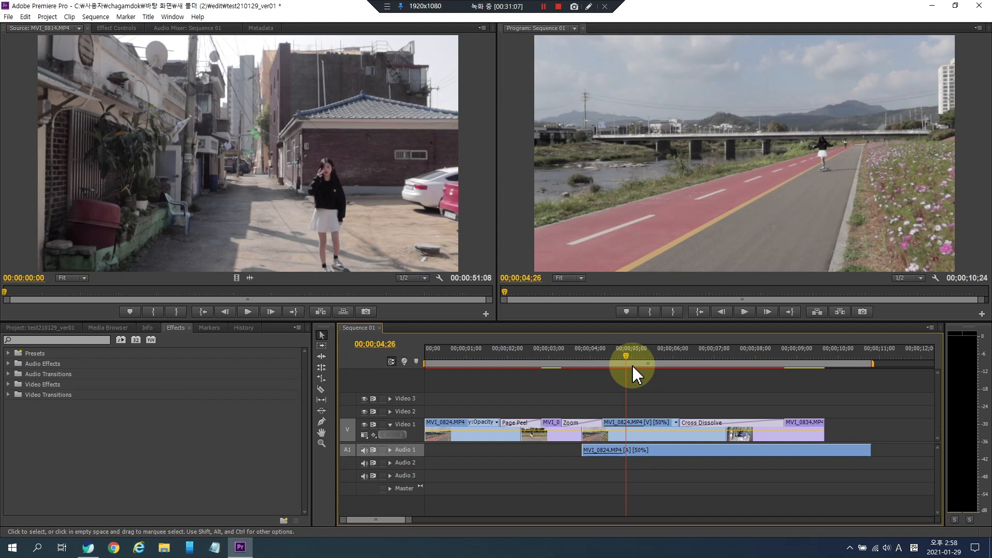
pyautogui.click(549, 357)
pyautogui.click(633, 356)
pyautogui.click(686, 355)
pyautogui.click(584, 356)
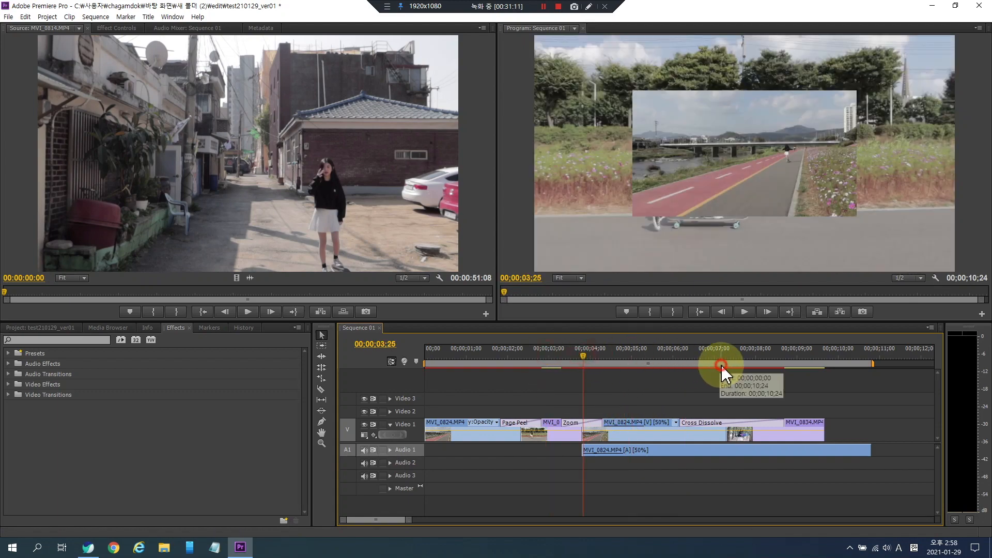
pyautogui.click(722, 357)
pyautogui.click(597, 352)
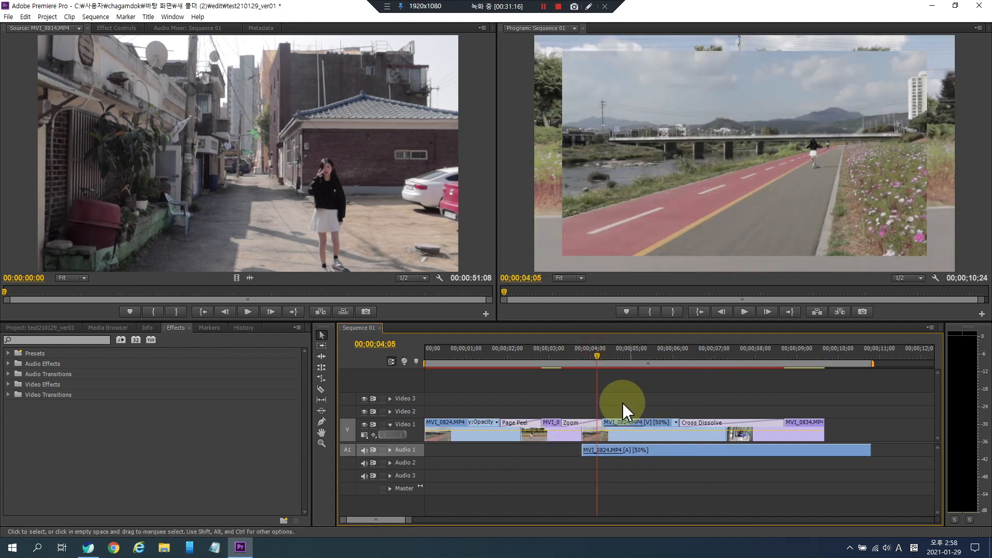
pyautogui.moveTo(524, 384); pyautogui.dragTo(623, 387)
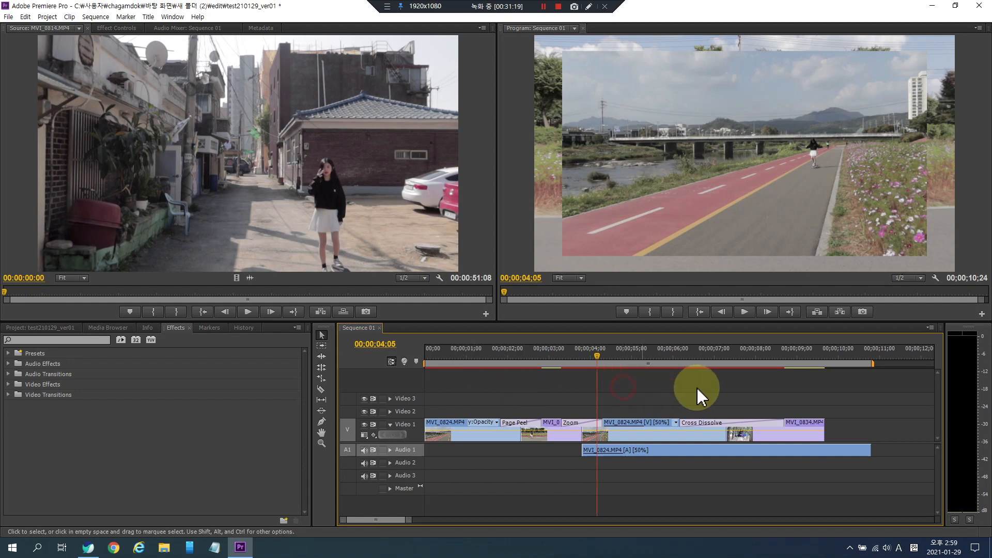
pyautogui.click(667, 356)
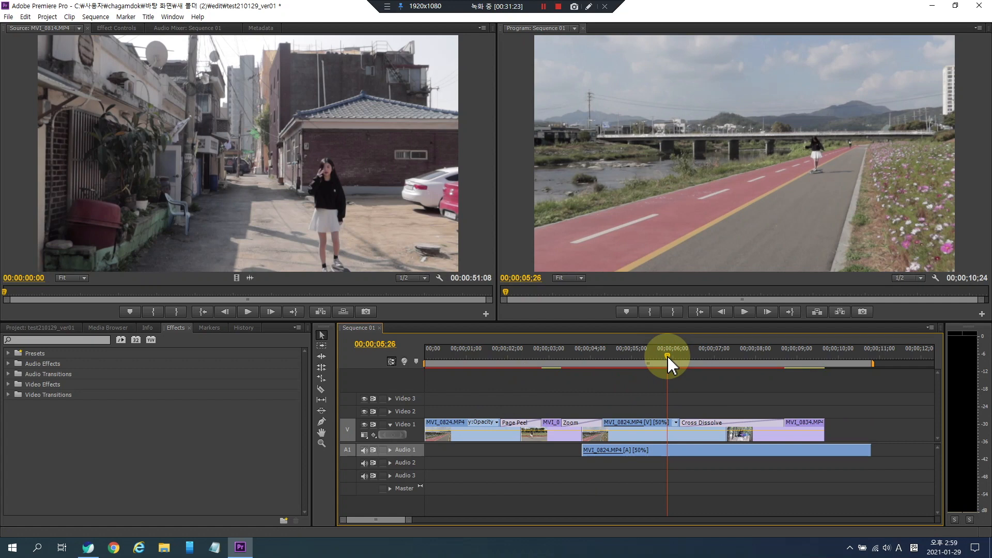
pyautogui.press('space')
pyautogui.press('space')
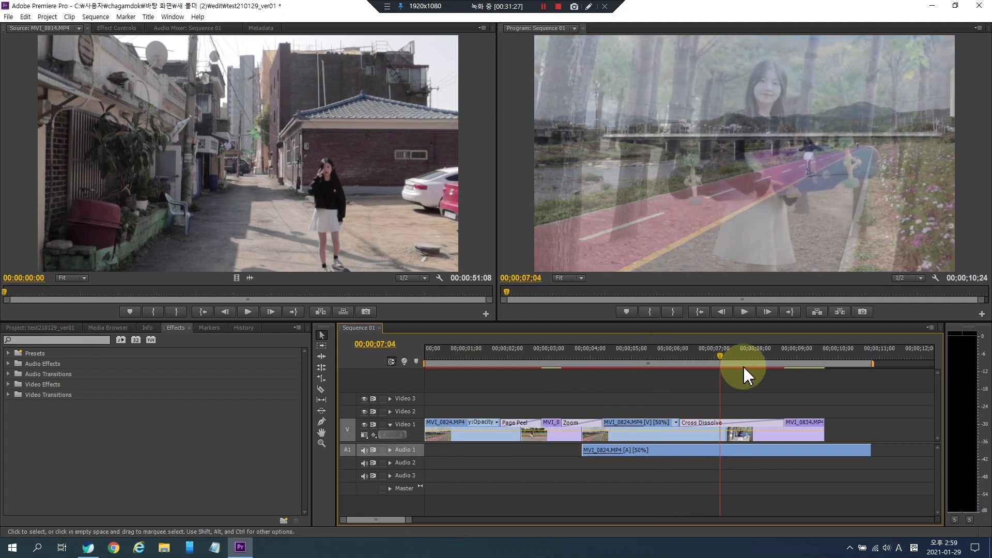
# - Return to the sequence start and render the work area for preview playback
pyautogui.moveTo(675, 353); pyautogui.dragTo(464, 353)
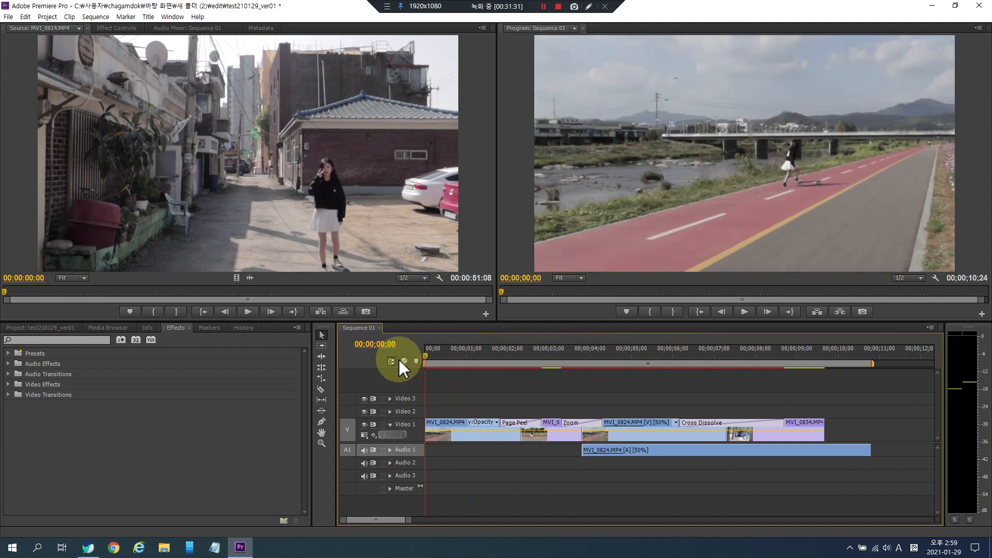
pyautogui.press('Home')
pyautogui.press('Return')
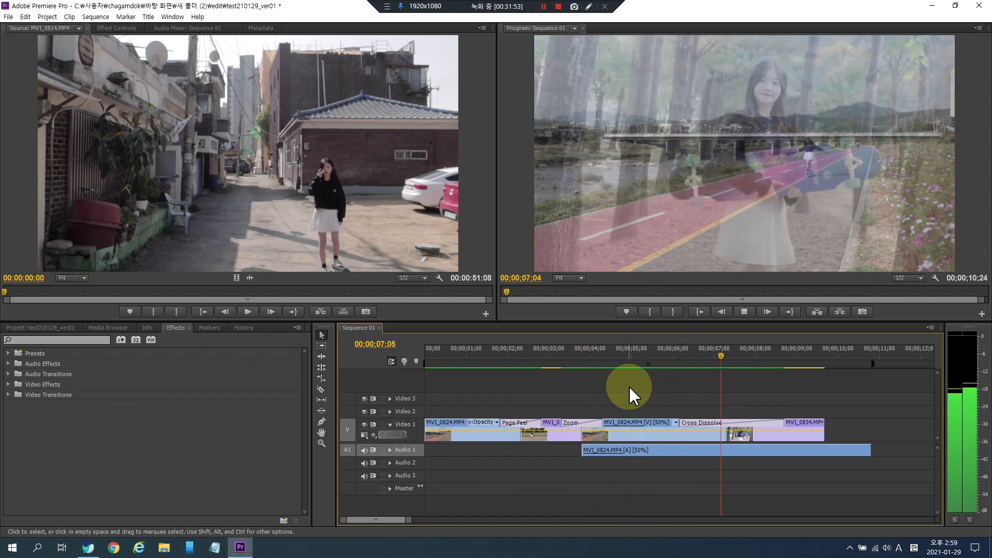
# - Scrub through the timeline and inspect the clips of Sequence 01
pyautogui.moveTo(653, 357)
pyautogui.mouseDown()
pyautogui.moveTo(720, 358)
pyautogui.moveTo(584, 354)
pyautogui.moveTo(641, 360)
pyautogui.mouseUp()
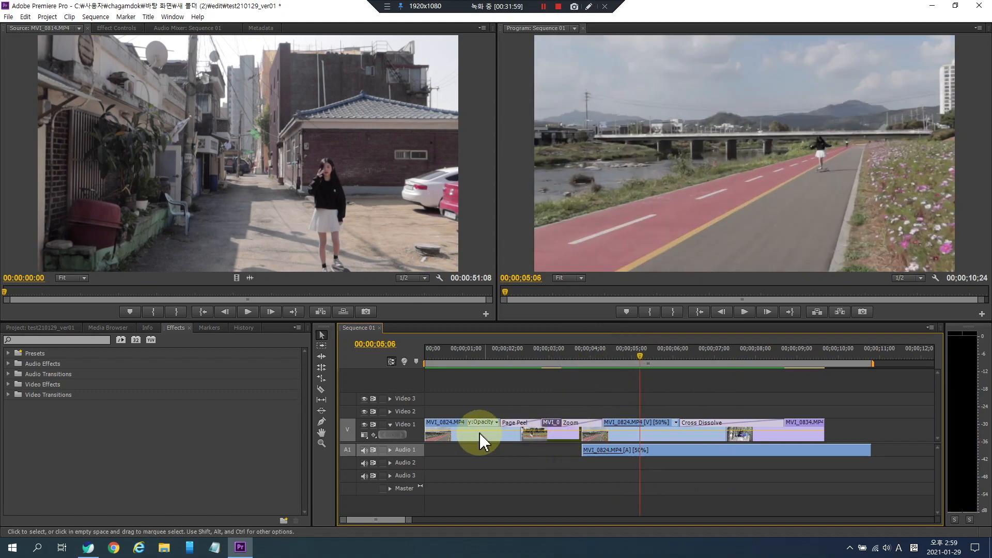
pyautogui.click(613, 432)
pyautogui.click(617, 357)
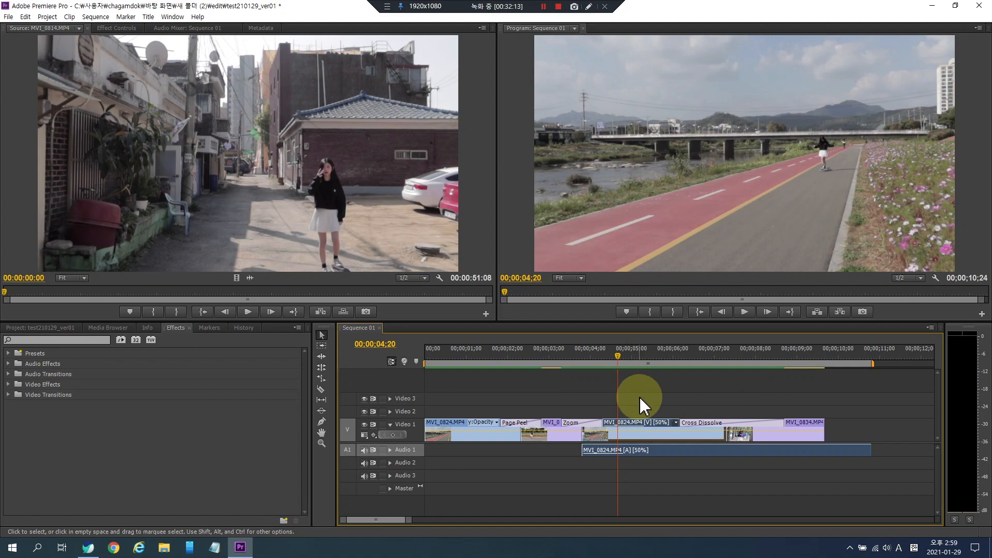
pyautogui.click(571, 400)
pyautogui.moveTo(558, 353); pyautogui.dragTo(487, 353)
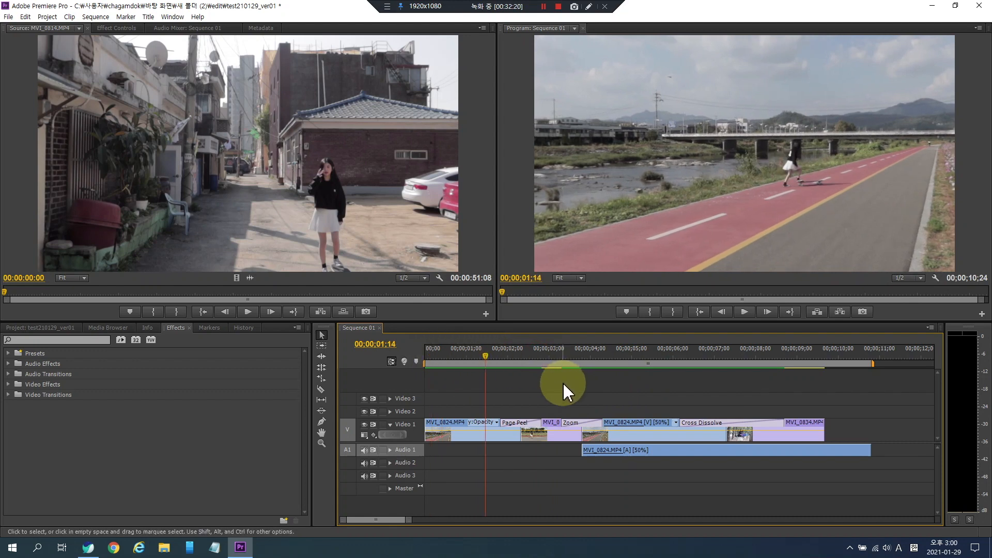
pyautogui.moveTo(575, 355); pyautogui.dragTo(477, 354)
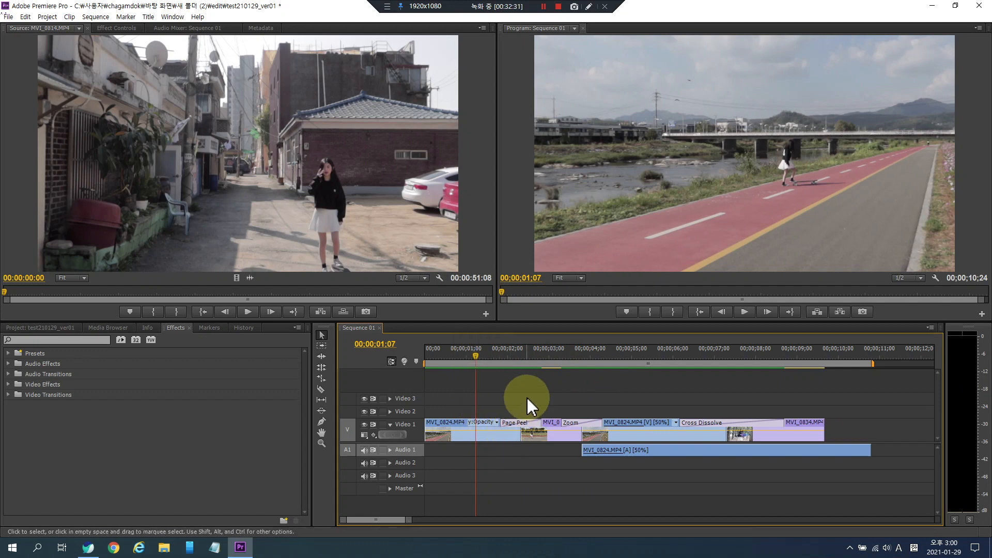
pyautogui.click(21, 328)
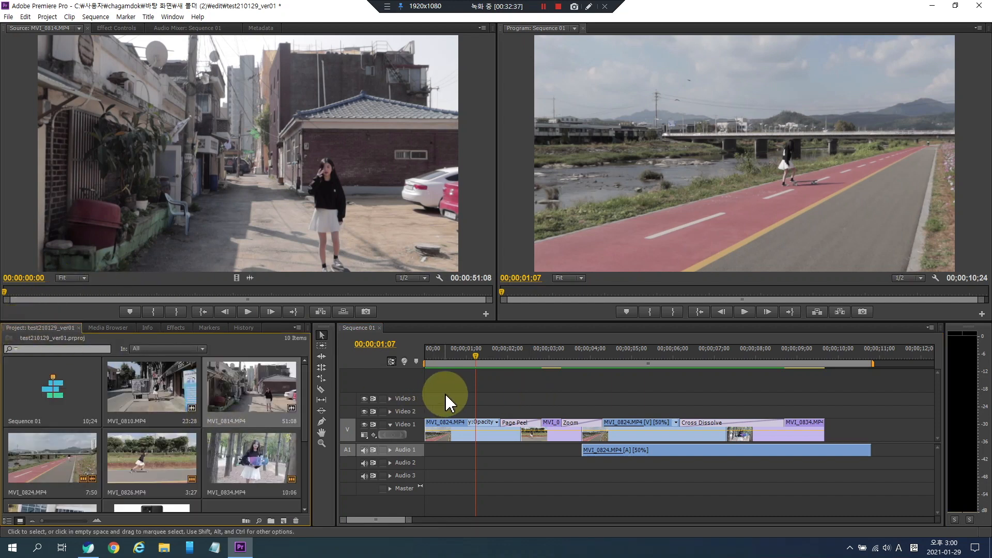
# - Undo the last three edits and move the MVI_0834 clip left to close the gap before it
pyautogui.hotkey('ctrl', 'z')
pyautogui.hotkey('ctrl', 'z')
pyautogui.hotkey('ctrl', 'z')
pyautogui.hotkey('ctrl', 'z')
pyautogui.hotkey('ctrl', 'z')
pyautogui.hotkey('ctrl', 'z')
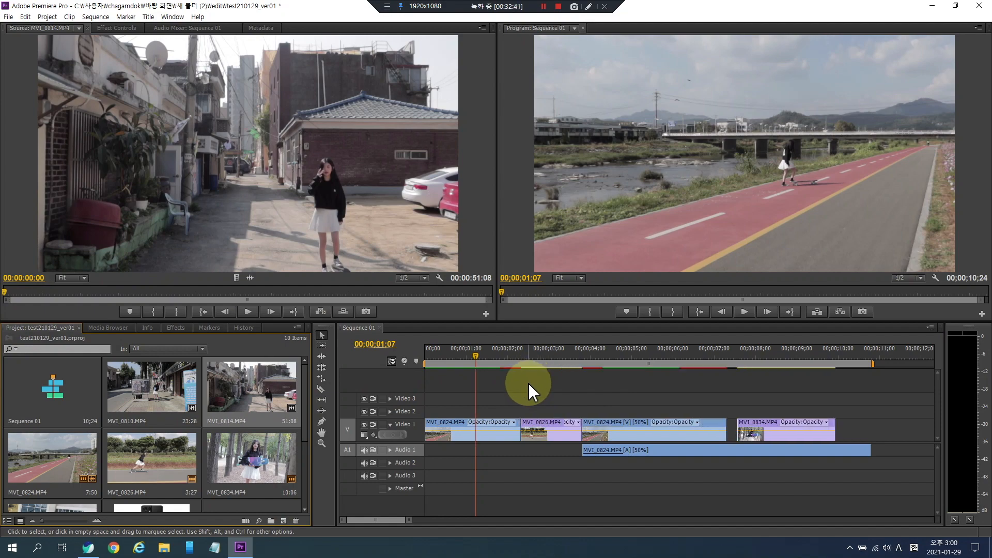
pyautogui.moveTo(753, 433); pyautogui.dragTo(743, 432)
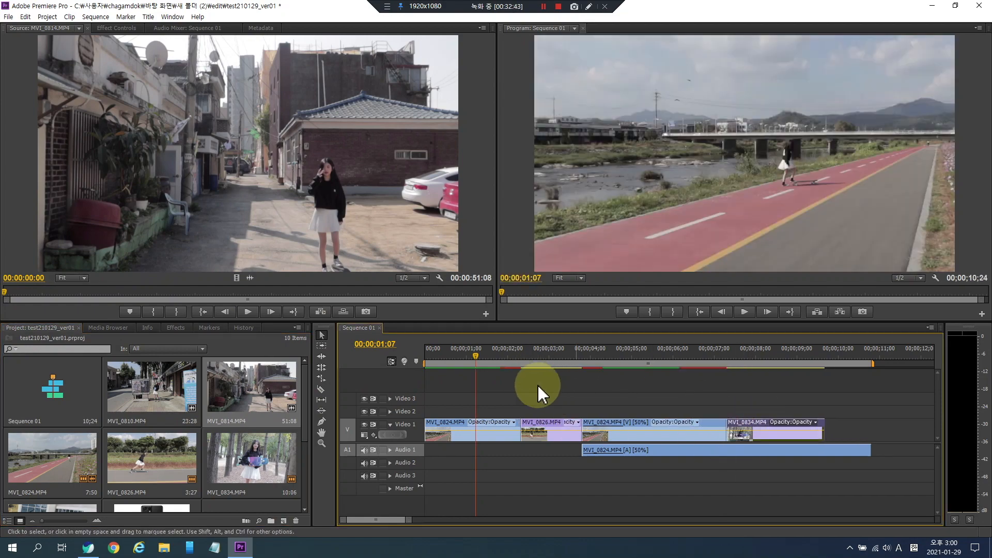
# - Apply the Cross Dissolve transition to the cut between the first MVI_0824 clip and MVI_0826
pyautogui.click(172, 328)
pyautogui.click(9, 395)
pyautogui.click(14, 416)
pyautogui.moveTo(47, 436); pyautogui.dragTo(522, 433)
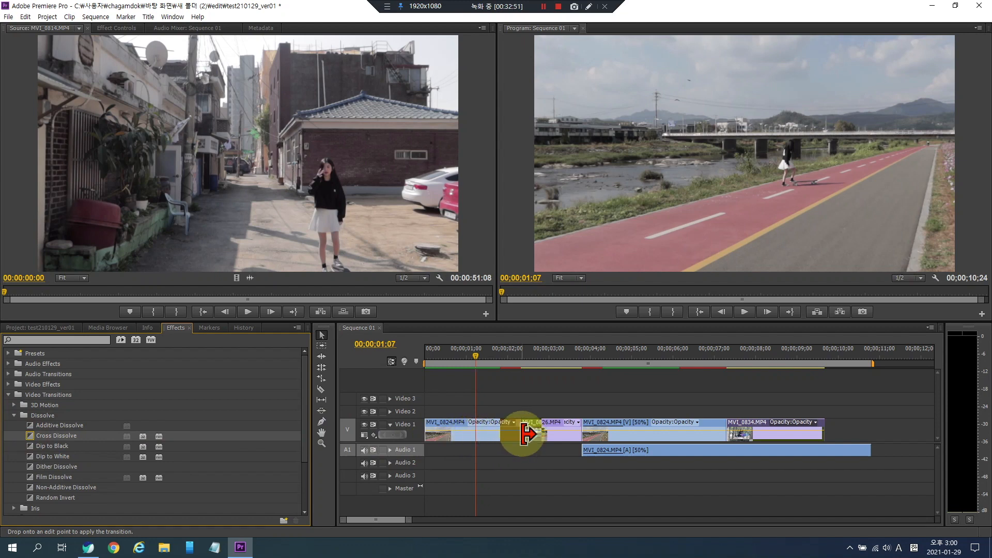
pyautogui.moveTo(526, 435); pyautogui.dragTo(525, 434)
# - Play back Sequence 01 from the start to review the Cross Dissolve
pyautogui.click(494, 356)
pyautogui.press('space')
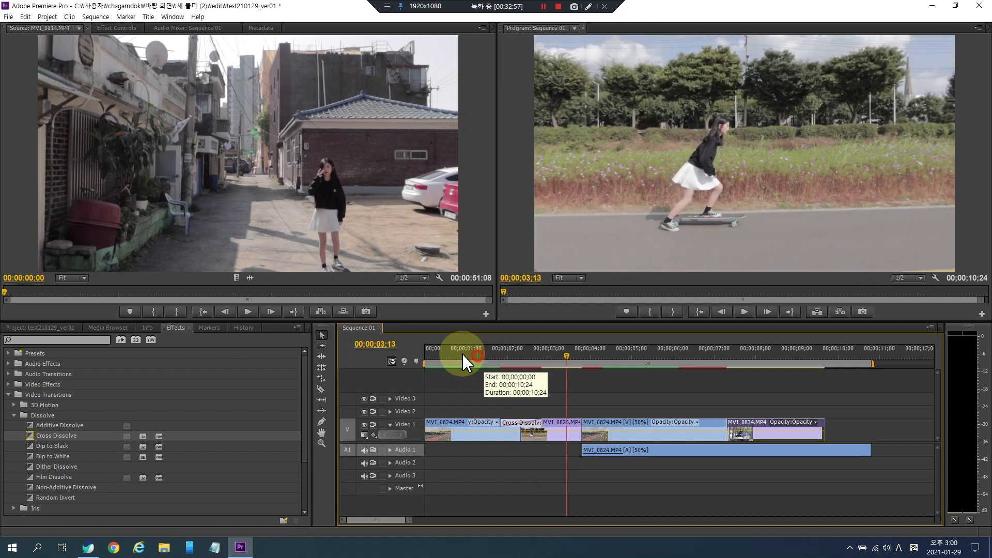
pyautogui.moveTo(477, 356); pyautogui.dragTo(400, 355)
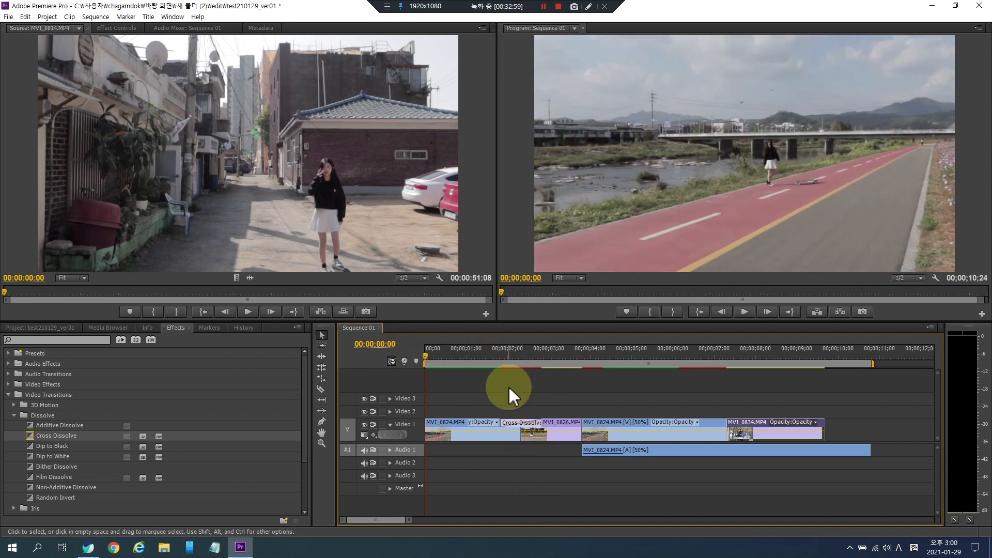
pyautogui.press('space')
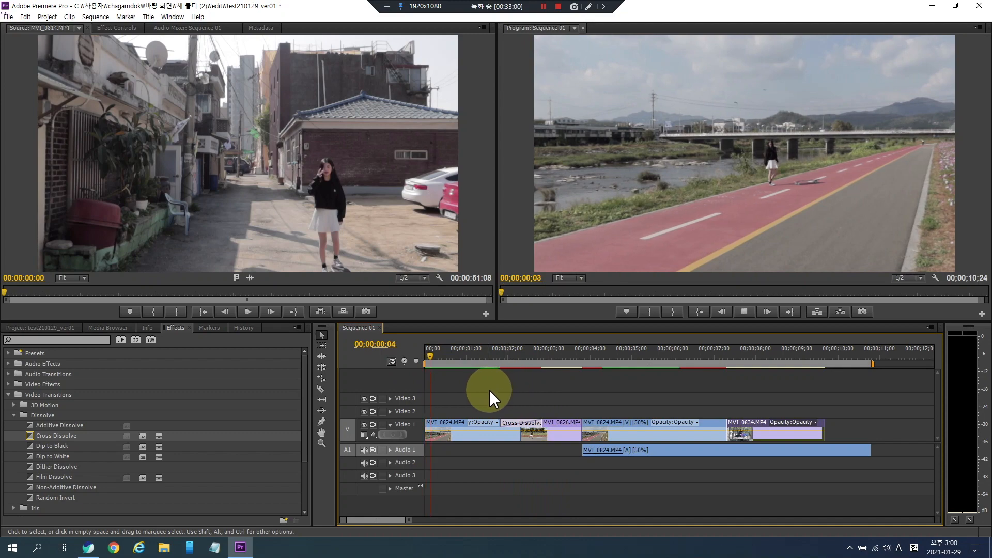
pyautogui.click(811, 355)
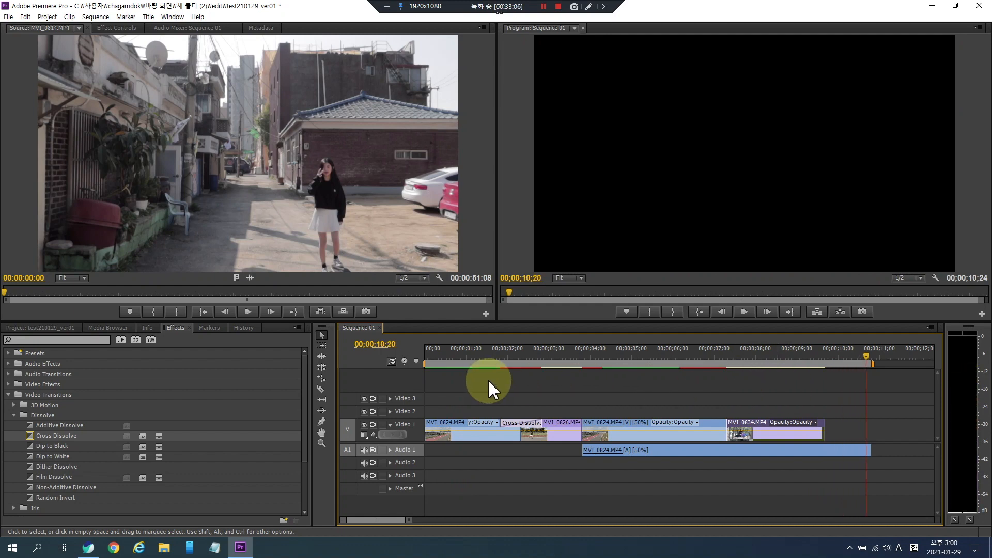
pyautogui.moveTo(460, 352); pyautogui.dragTo(403, 359)
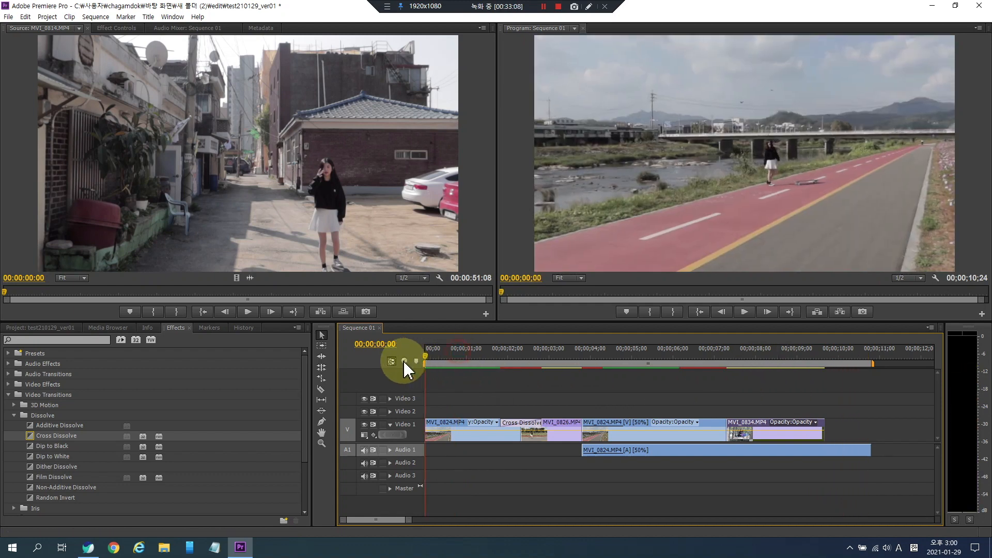
pyautogui.click(375, 435)
pyautogui.click(385, 446)
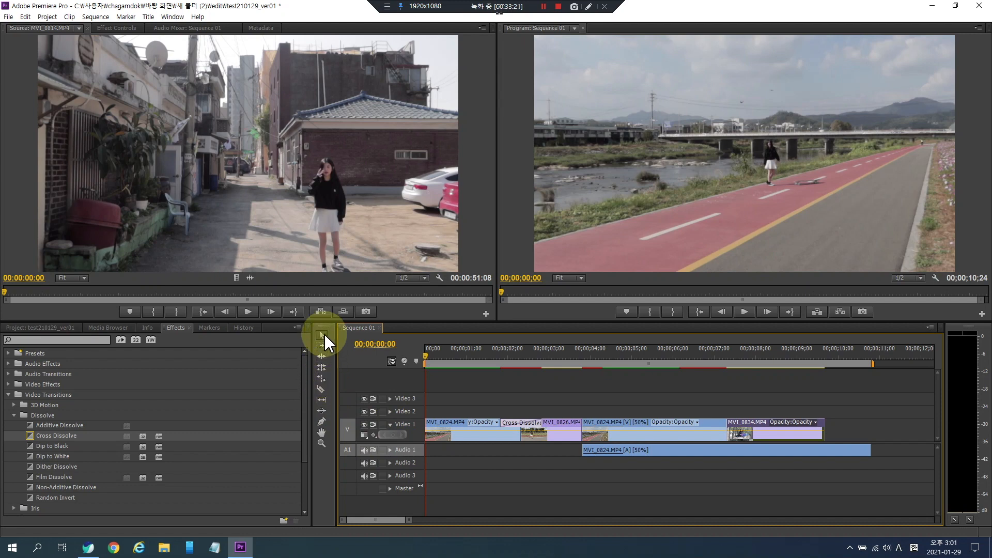
# - With the Pen tool, add opacity keyframes at the start of the first clip and pull the first one down to create a fade-in, then preview it
pyautogui.click(322, 422)
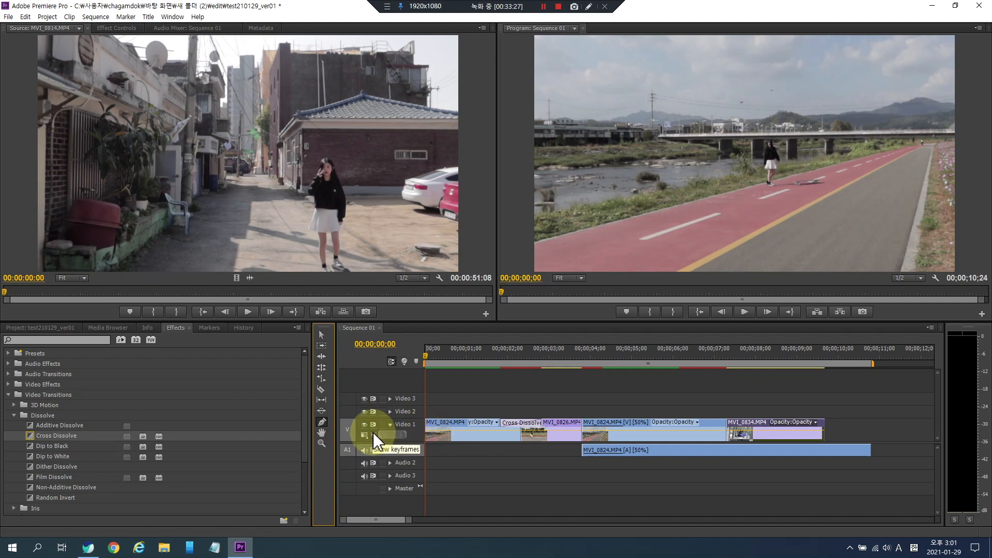
pyautogui.click(432, 430)
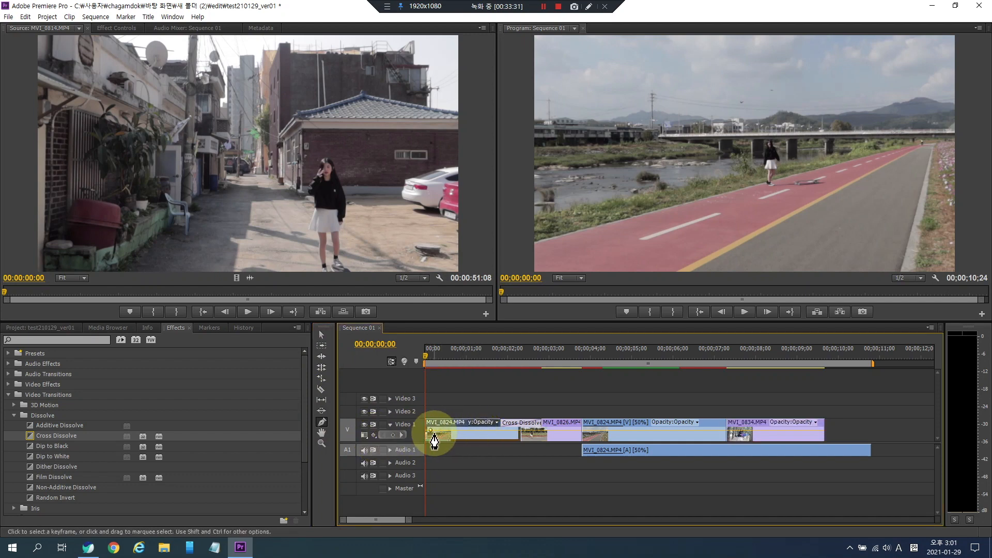
pyautogui.keyDown('ctrl'); pyautogui.click(439, 431); pyautogui.keyUp('ctrl')
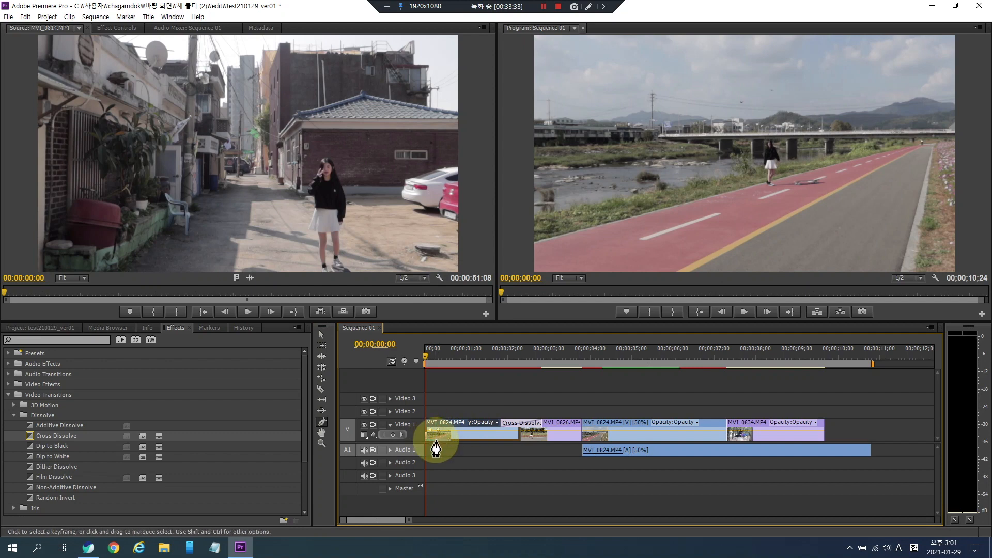
pyautogui.moveTo(430, 433); pyautogui.dragTo(421, 451)
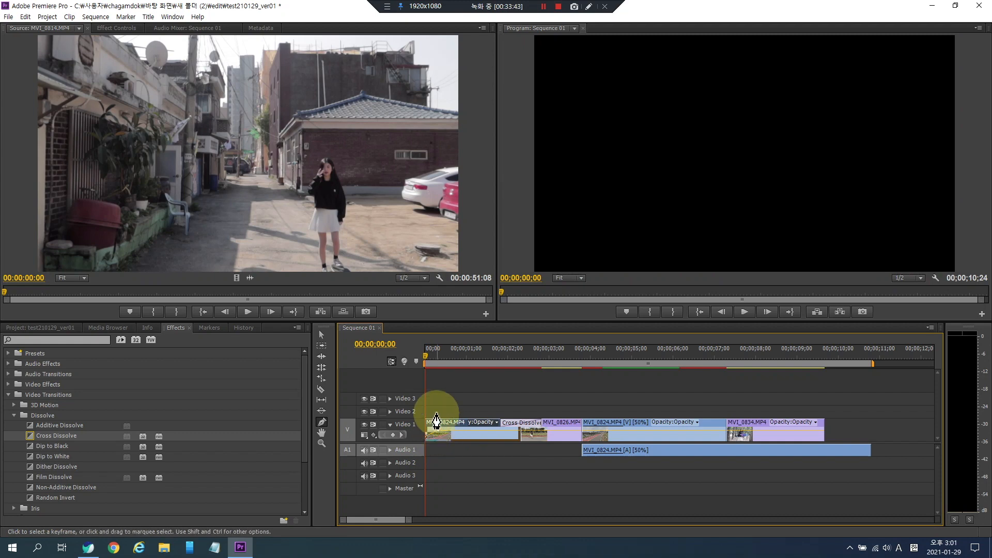
pyautogui.press('space')
pyautogui.press('space')
pyautogui.moveTo(438, 356); pyautogui.dragTo(403, 355)
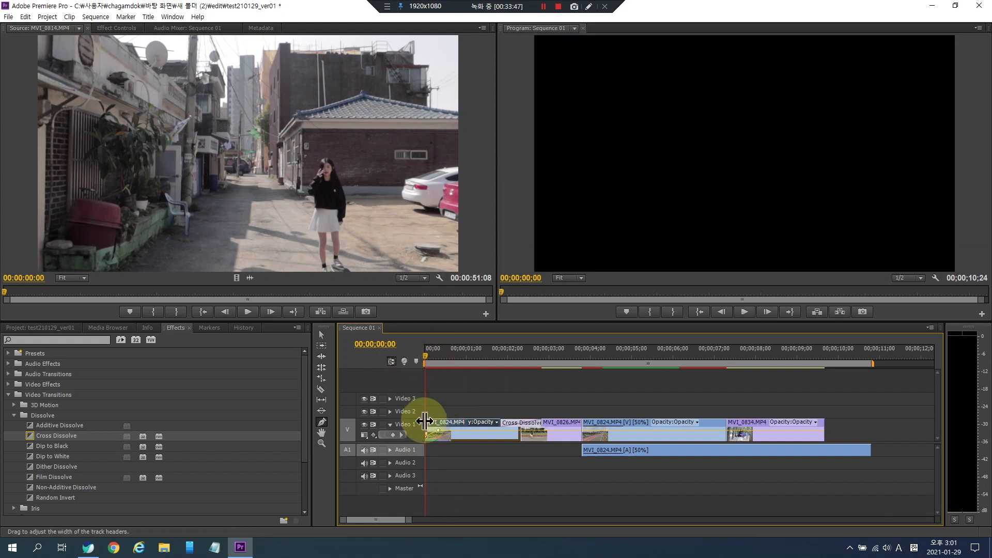
# - Adjust the fade-in keyframes on the first clip's opacity line and replay the start of the sequence
pyautogui.moveTo(437, 431); pyautogui.dragTo(443, 429)
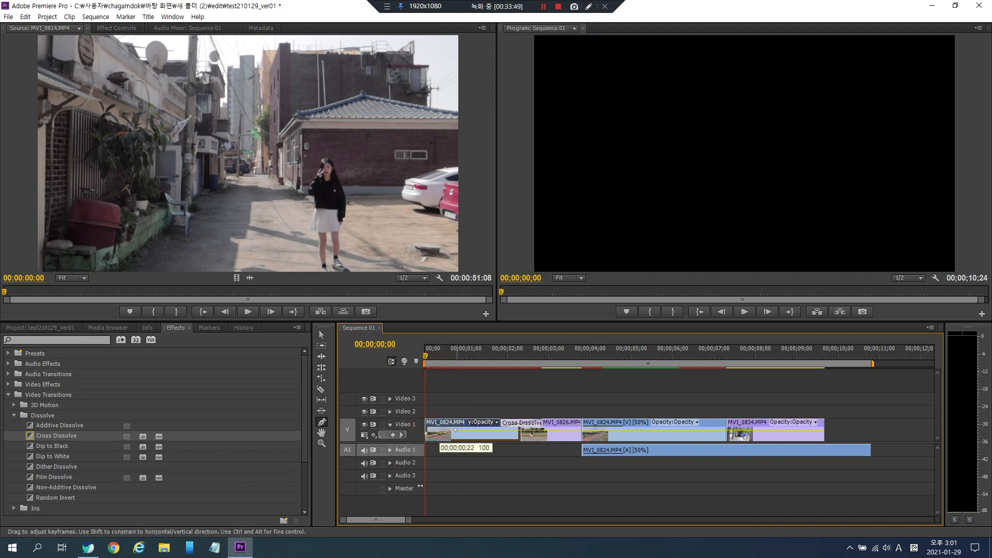
pyautogui.moveTo(470, 431); pyautogui.dragTo(469, 431)
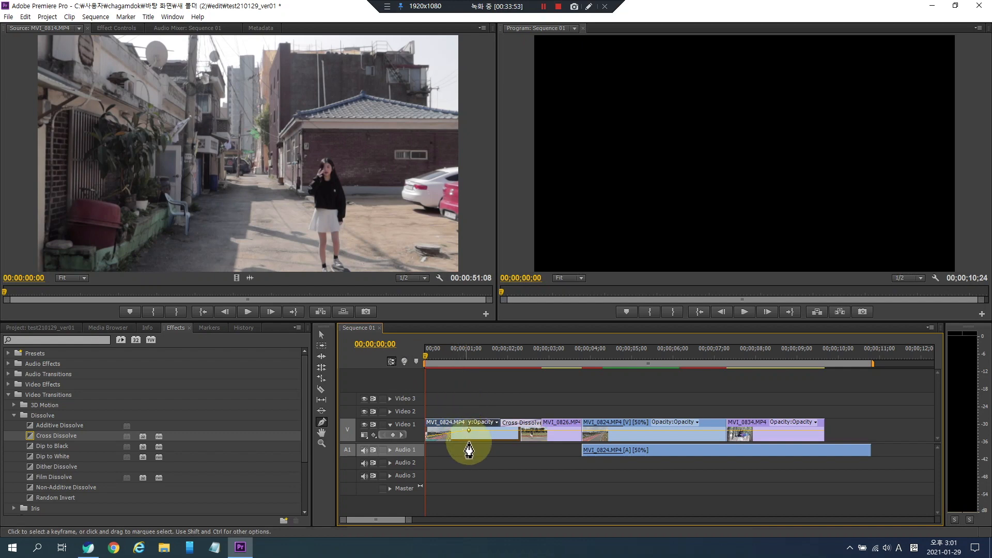
pyautogui.press('space')
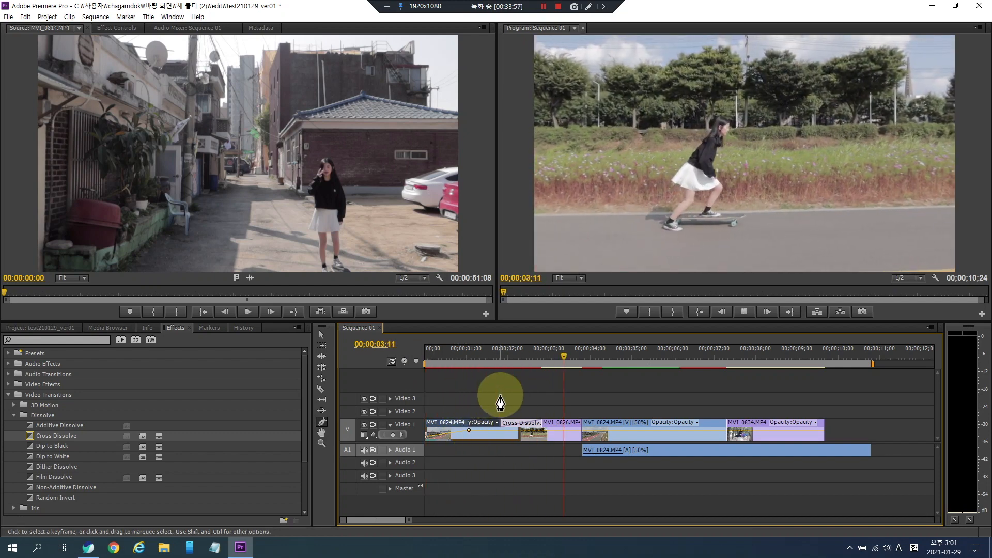
pyautogui.press('space')
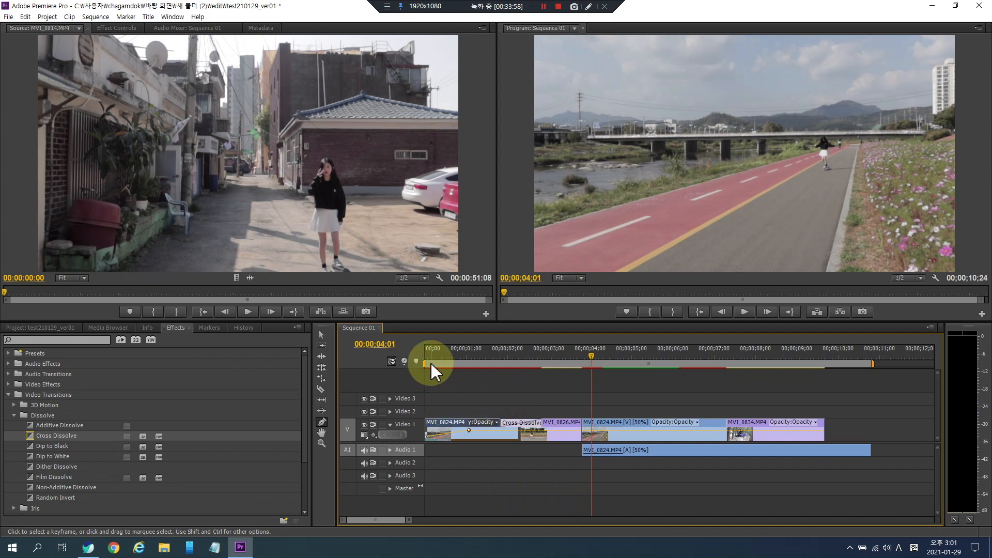
pyautogui.press('Home')
pyautogui.press('space')
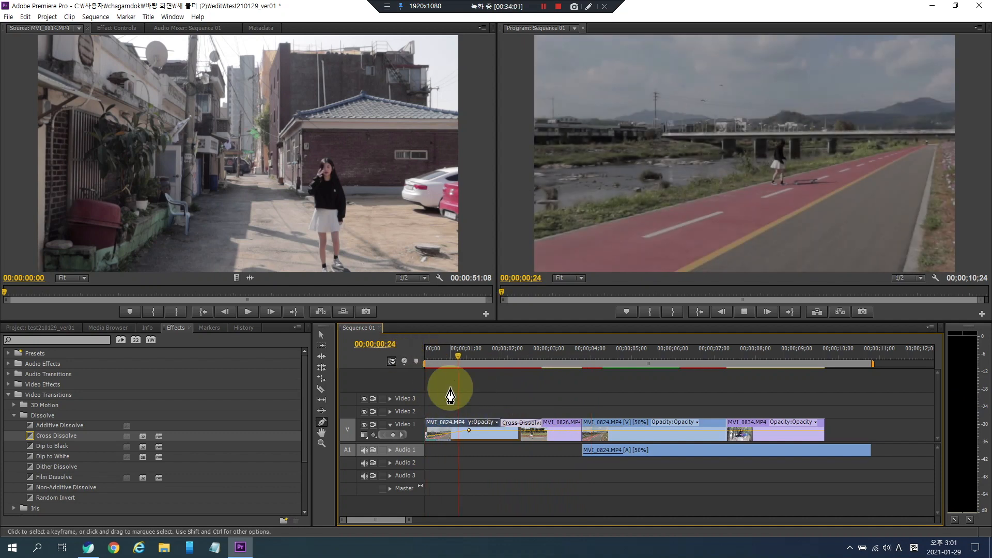
pyautogui.press('space')
pyautogui.click(447, 436)
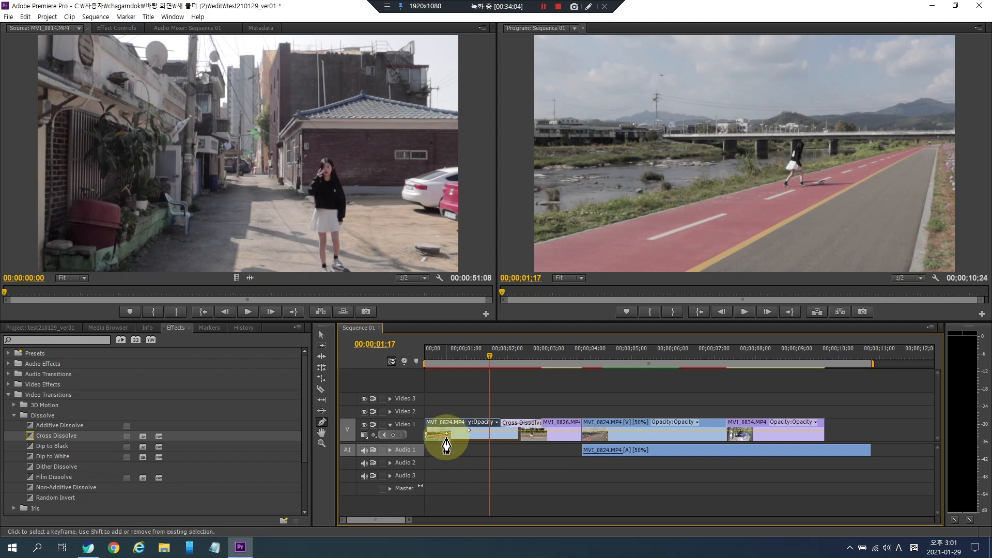
pyautogui.moveTo(446, 435); pyautogui.dragTo(447, 441)
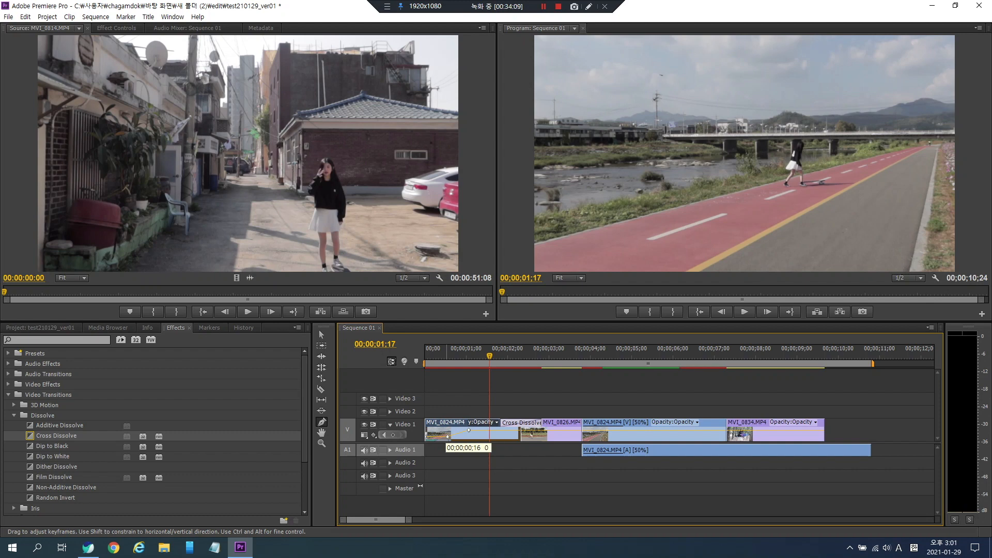
pyautogui.click(433, 353)
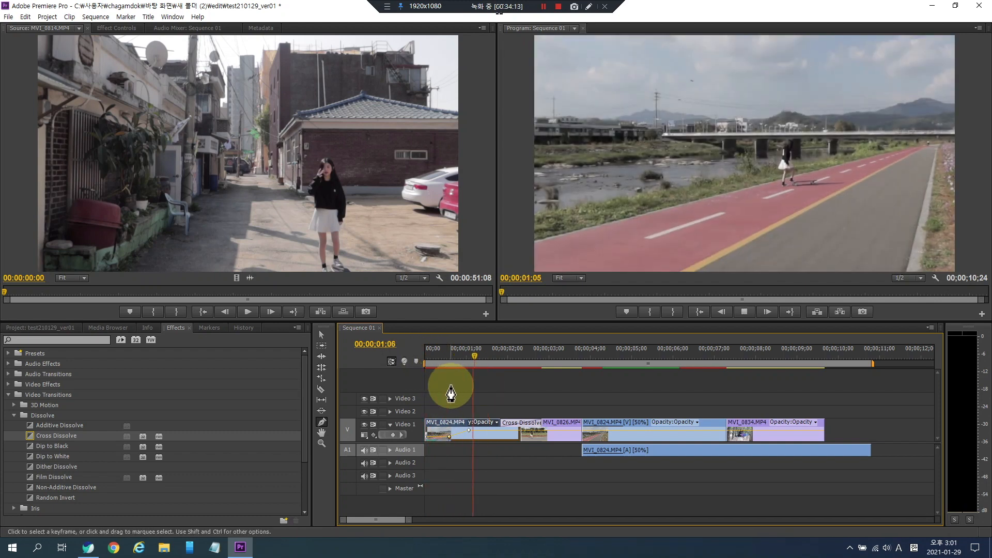
pyautogui.press('space')
# - Try adding a further opacity dip with more keyframes on the first clip, preview it, and undo those three edits
pyautogui.keyDown('ctrl'); pyautogui.click(484, 431); pyautogui.keyUp('ctrl')
pyautogui.keyDown('ctrl'); pyautogui.click(499, 431); pyautogui.keyUp('ctrl')
pyautogui.moveTo(484, 431); pyautogui.dragTo(483, 437)
pyautogui.click(455, 356)
pyautogui.press('space')
pyautogui.press('space')
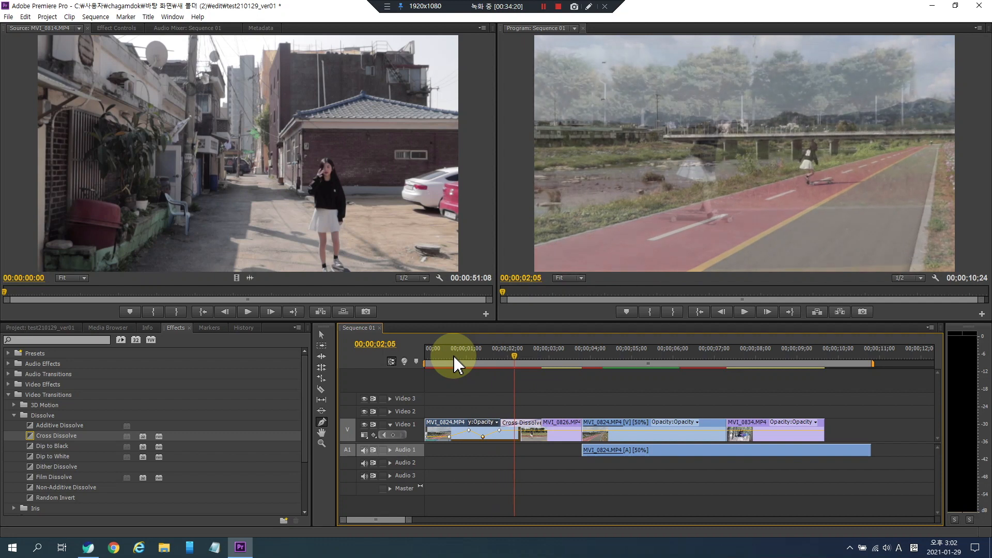
pyautogui.hotkey('ctrl', 'z')
pyautogui.hotkey('ctrl', 'z')
pyautogui.hotkey('ctrl', 'z')
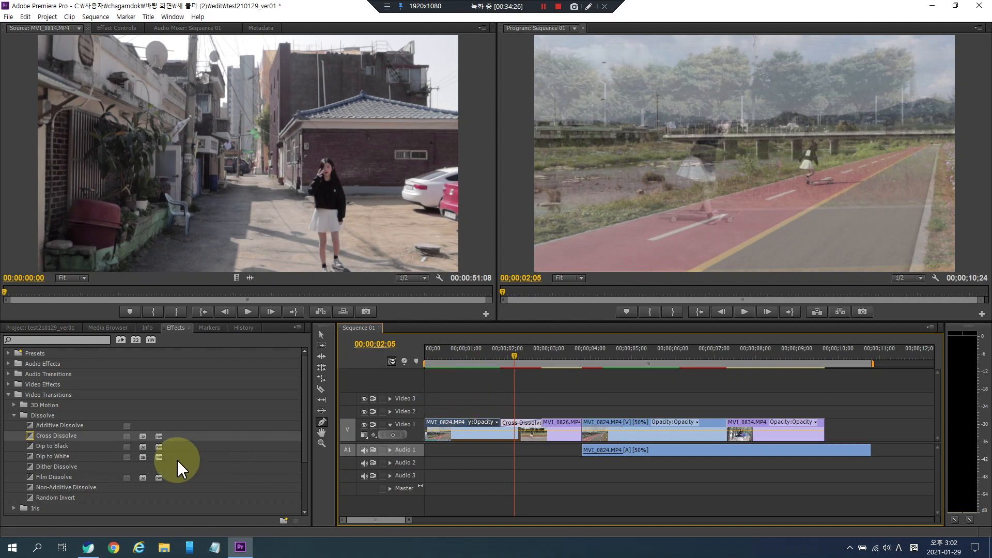
# - Apply Cross Dissolve to the start of the first MVI_0824 clip and play back the opening
pyautogui.moveTo(31, 436); pyautogui.dragTo(434, 425)
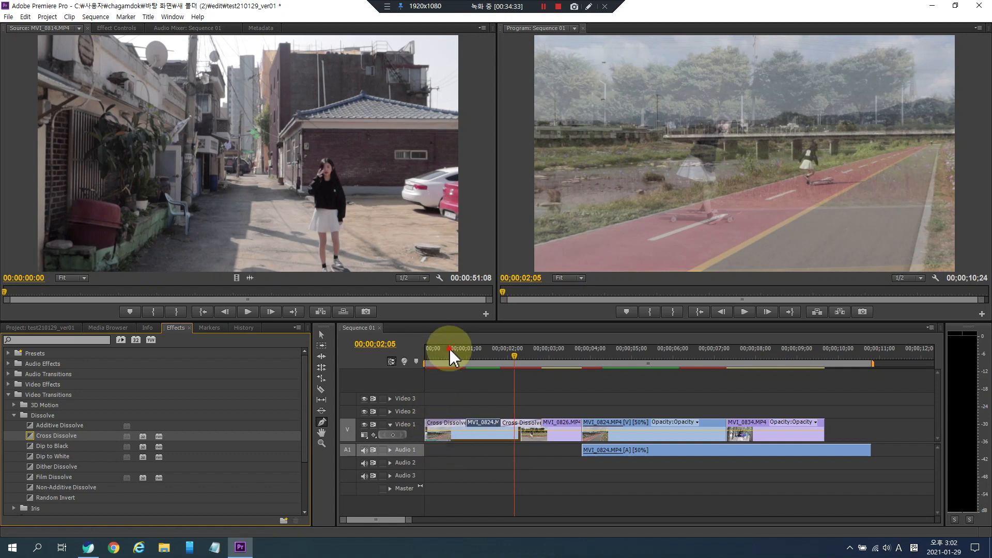
pyautogui.moveTo(450, 349); pyautogui.dragTo(381, 351)
pyautogui.press('space')
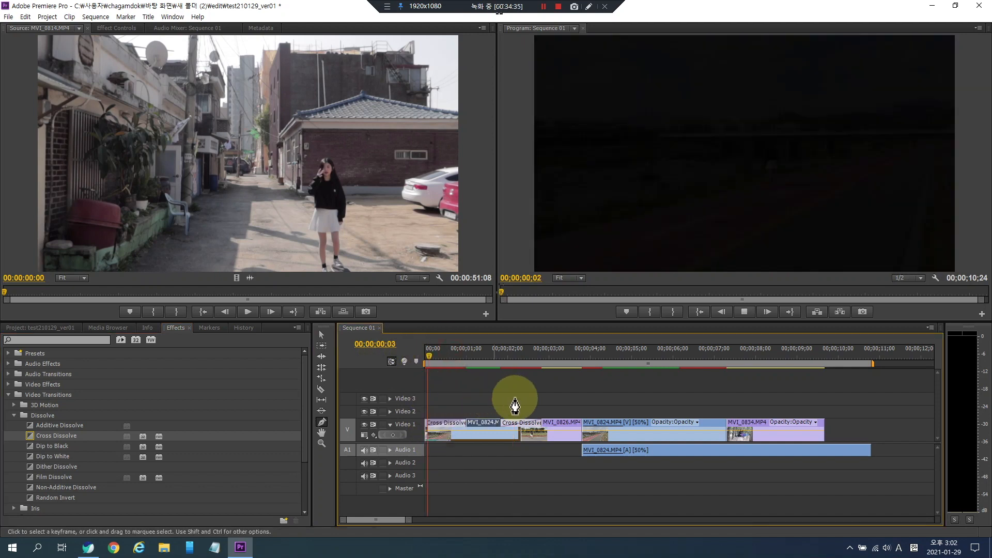
pyautogui.press('space')
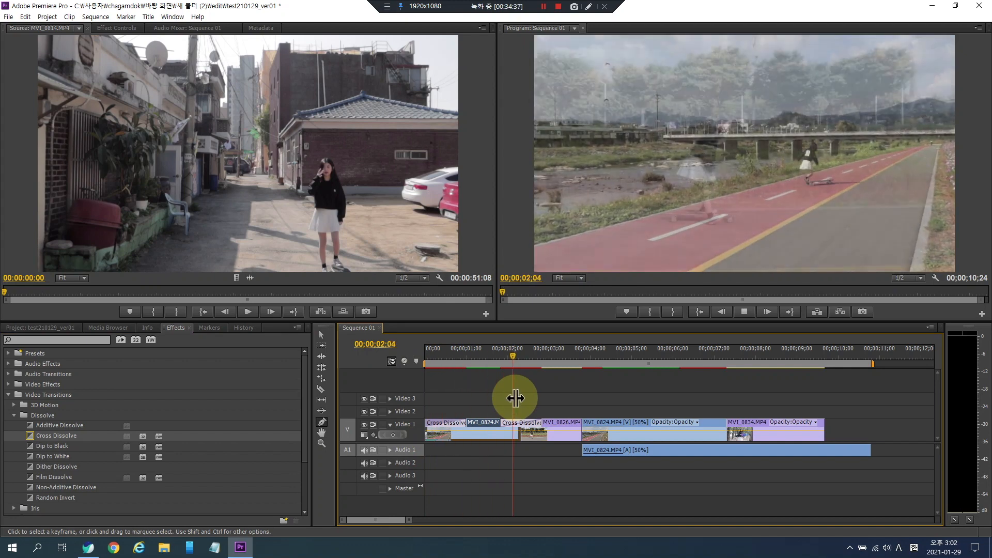
pyautogui.moveTo(488, 357); pyautogui.dragTo(361, 361)
pyautogui.press('space')
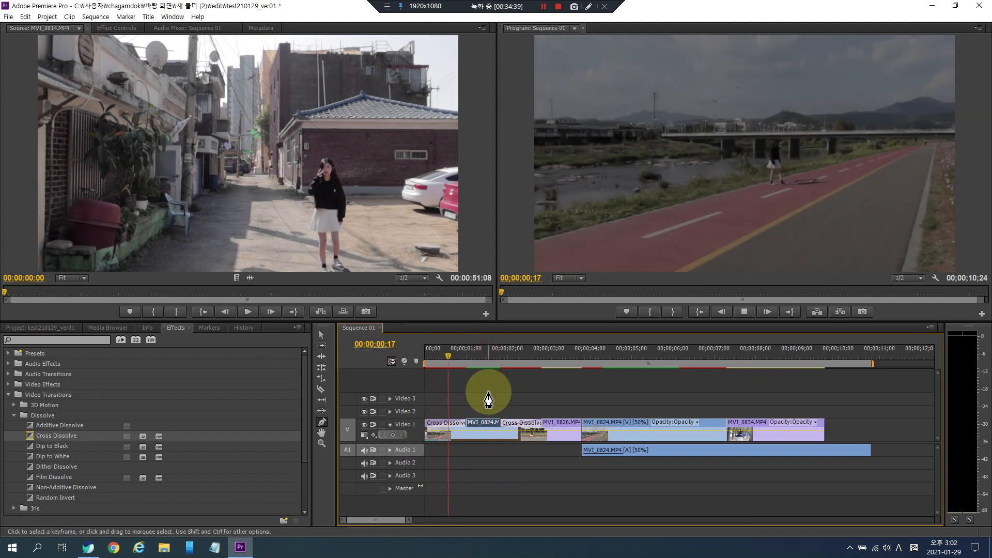
pyautogui.press('space')
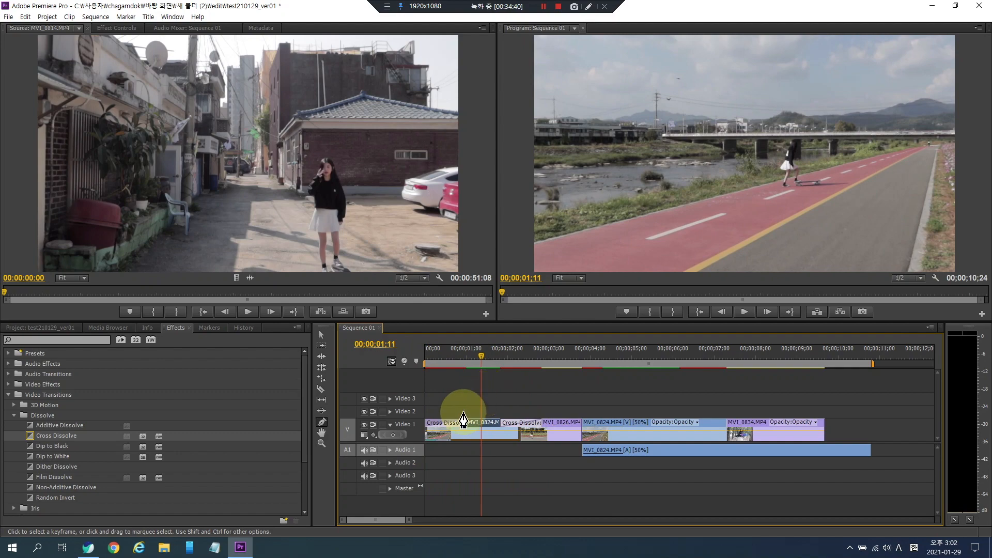
# - Apply Cross Dissolve to the end of the last MVI_0834 clip and preview it
pyautogui.moveTo(33, 434); pyautogui.dragTo(820, 428)
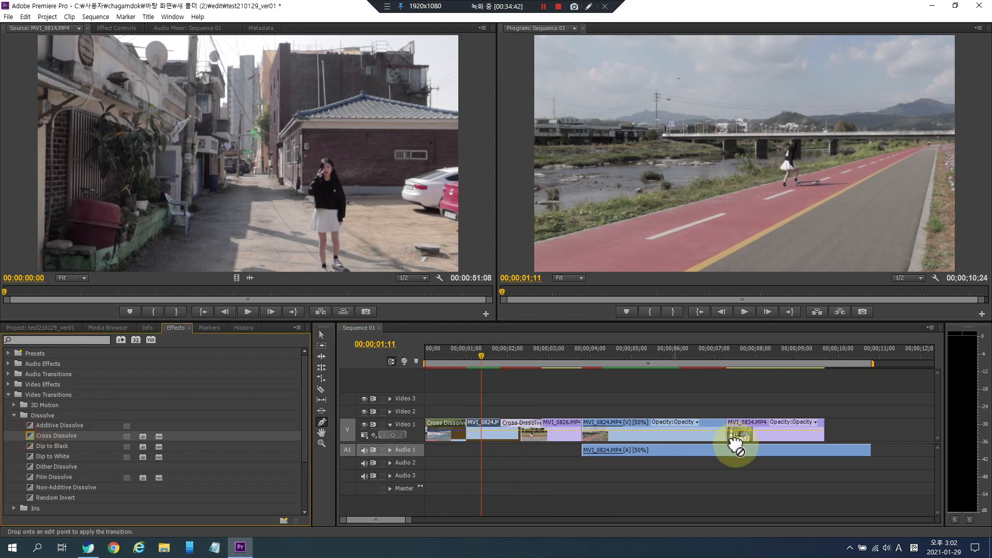
pyautogui.click(771, 352)
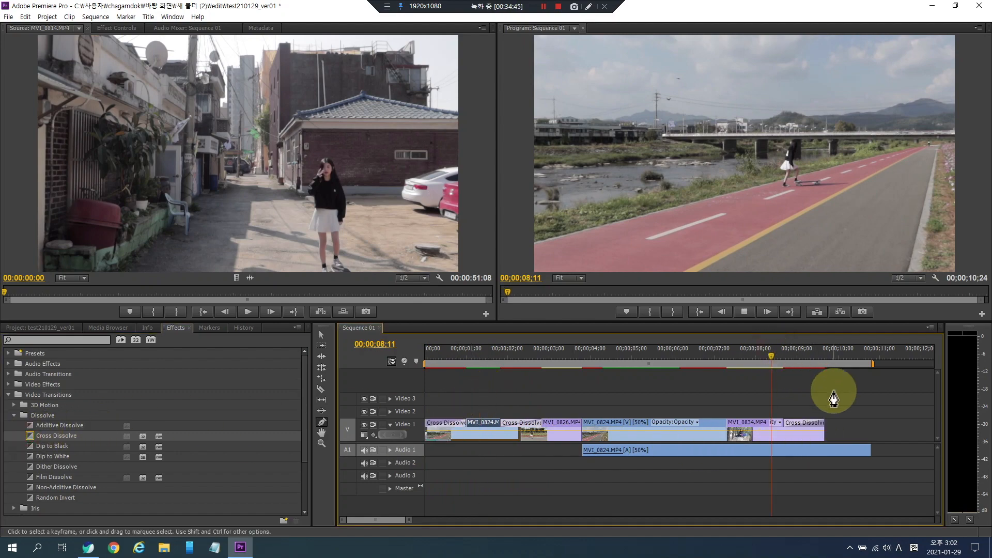
pyautogui.press('space')
pyautogui.press('space')
pyautogui.moveTo(794, 354); pyautogui.dragTo(366, 380)
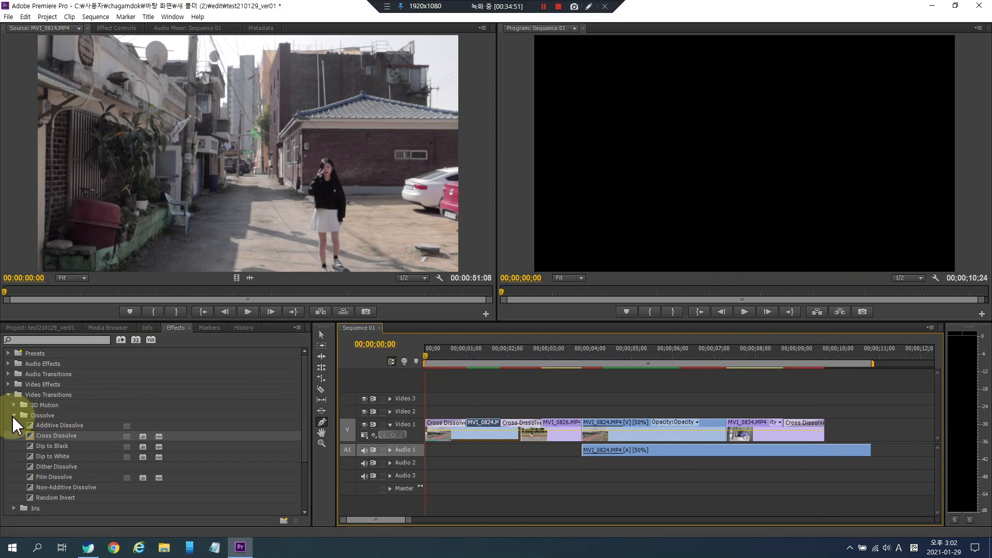
# - Delete the MVI_0834 clip from the end of Video 1
pyautogui.click(13, 415)
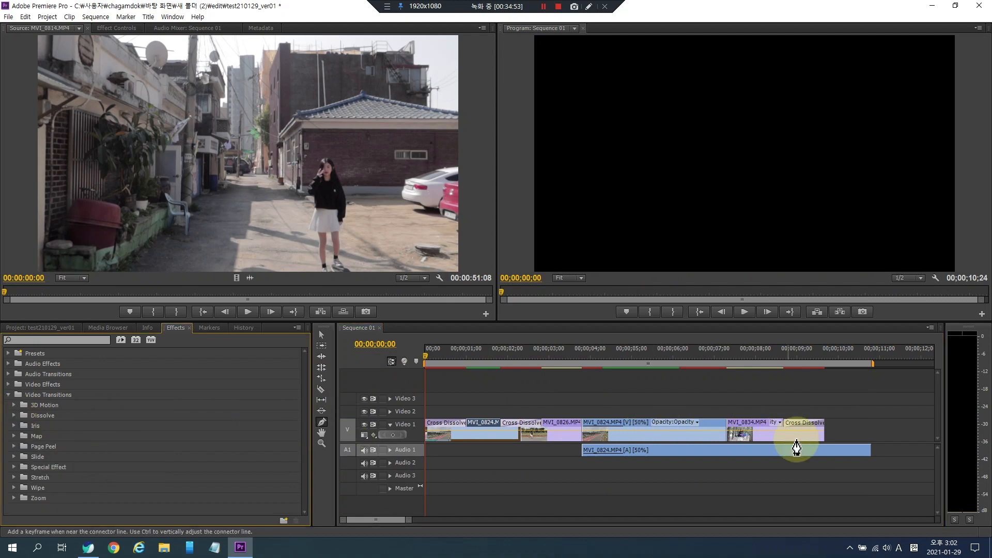
pyautogui.click(791, 442)
pyautogui.press('Delete')
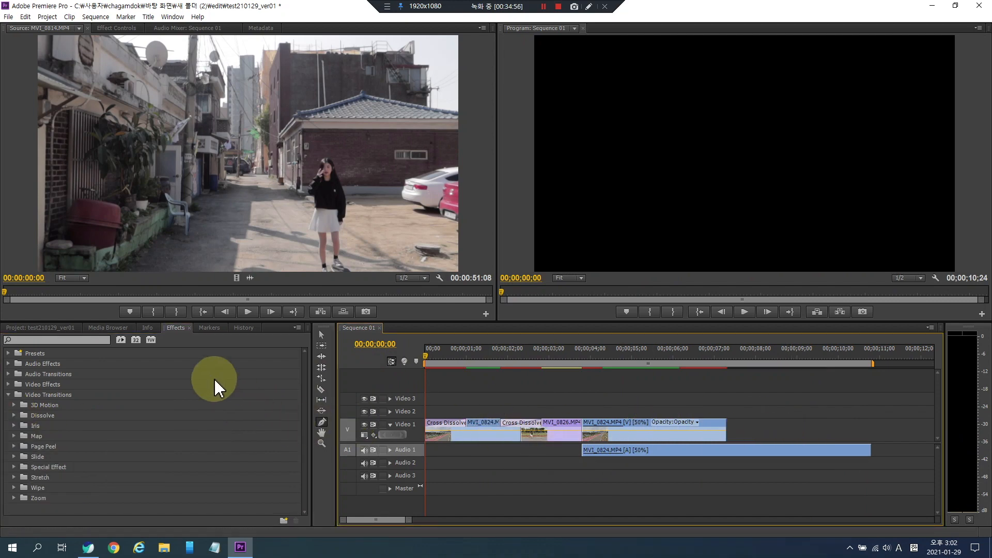
# - Open MVI_0854 in the Source Monitor and mark an In point at 00;00;19;13 and an Out point at 00;00;36;29
pyautogui.click(38, 328)
pyautogui.scroll(1, 135, 447)
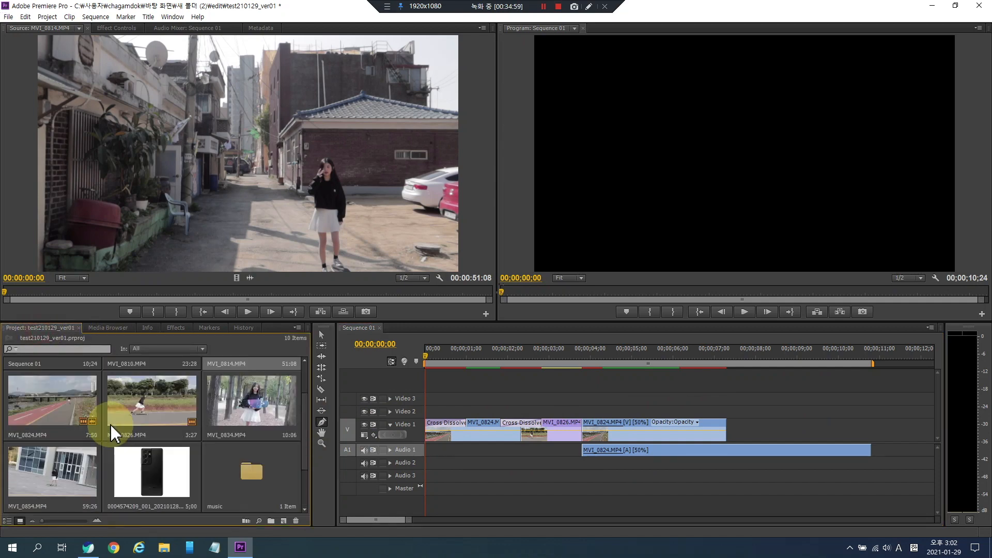
pyautogui.doubleClick(41, 480)
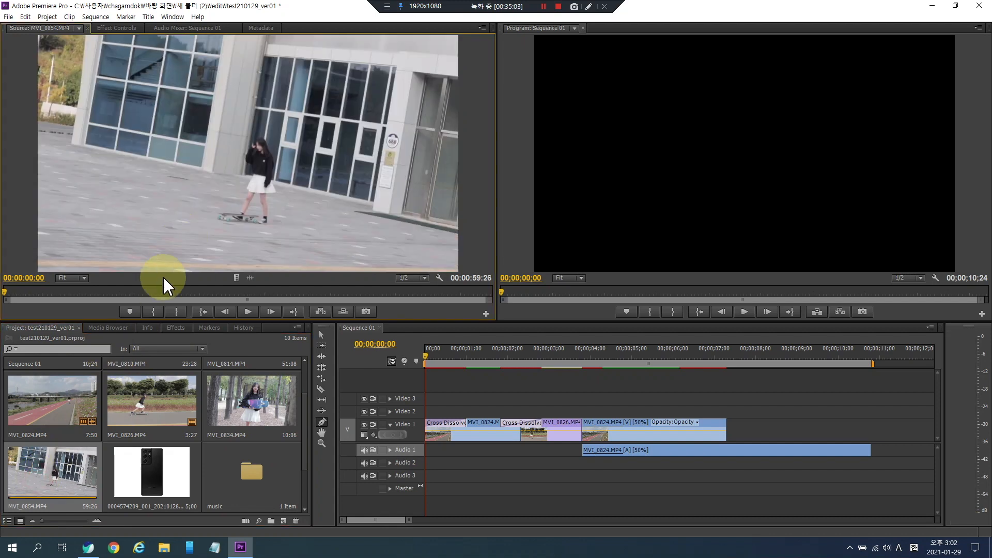
pyautogui.click(154, 311)
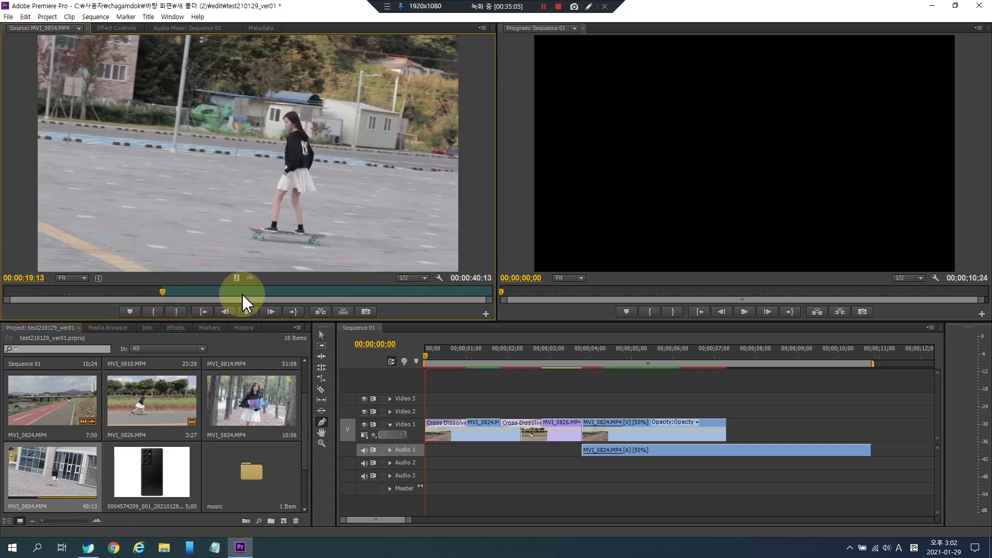
pyautogui.click(306, 292)
pyautogui.click(176, 311)
# - Place the marked MVI_0854 section after the last clip on Video 1 and play back the sequence
pyautogui.moveTo(265, 214); pyautogui.dragTo(727, 428)
pyautogui.click(672, 356)
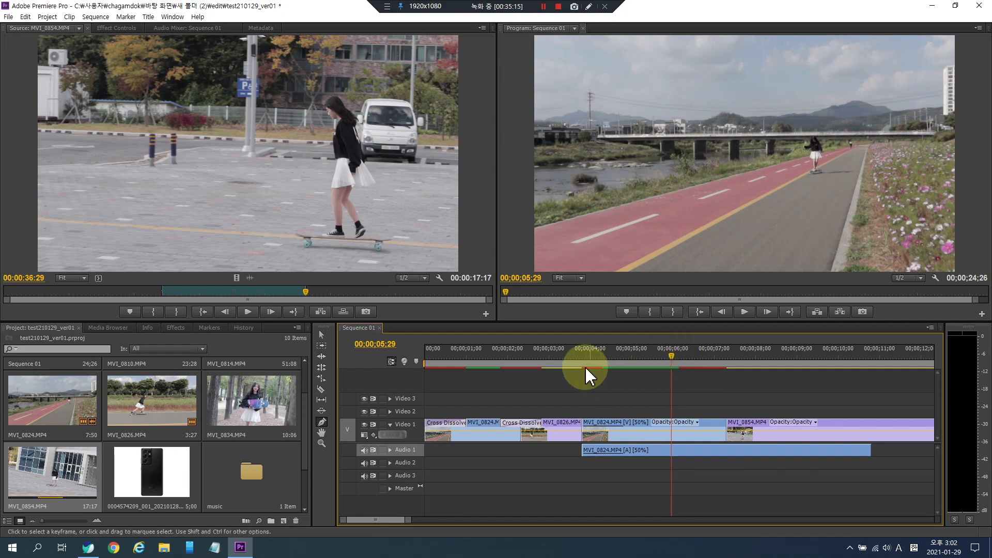
pyautogui.click(747, 362)
pyautogui.press('space')
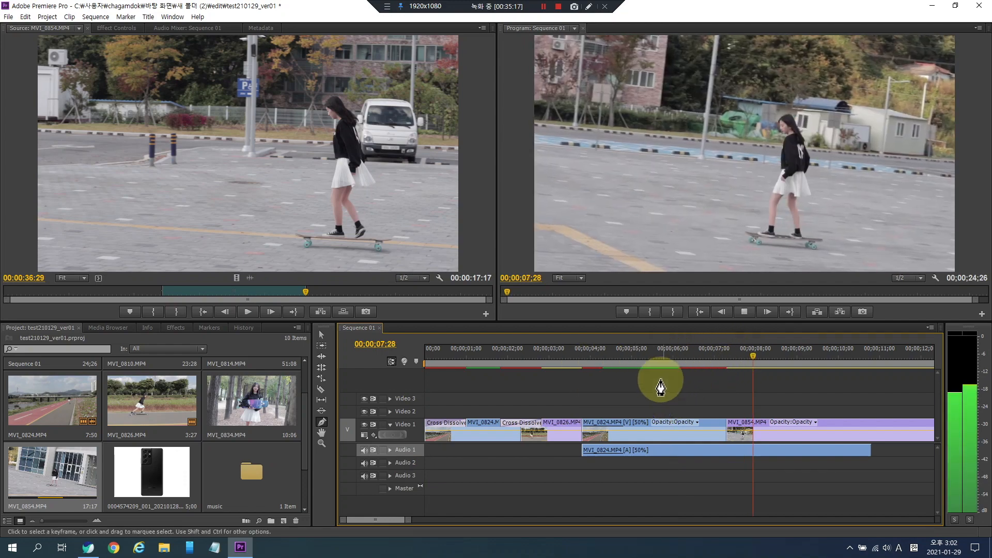
pyautogui.press('space')
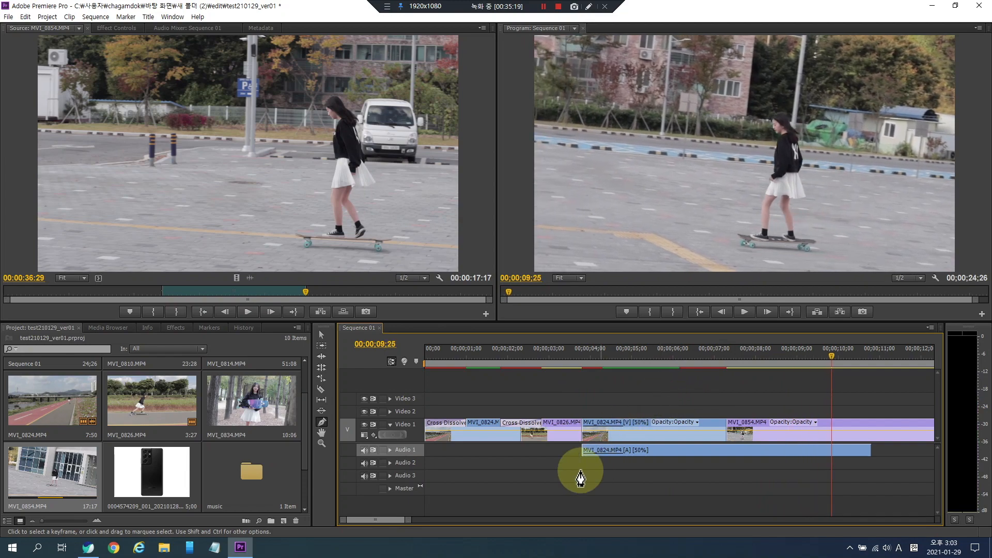
pyautogui.press('-')
pyautogui.press('-')
pyautogui.moveTo(509, 357)
pyautogui.mouseDown()
pyautogui.moveTo(634, 361)
pyautogui.moveTo(491, 361)
pyautogui.moveTo(502, 363)
pyautogui.mouseUp()
pyautogui.press('space')
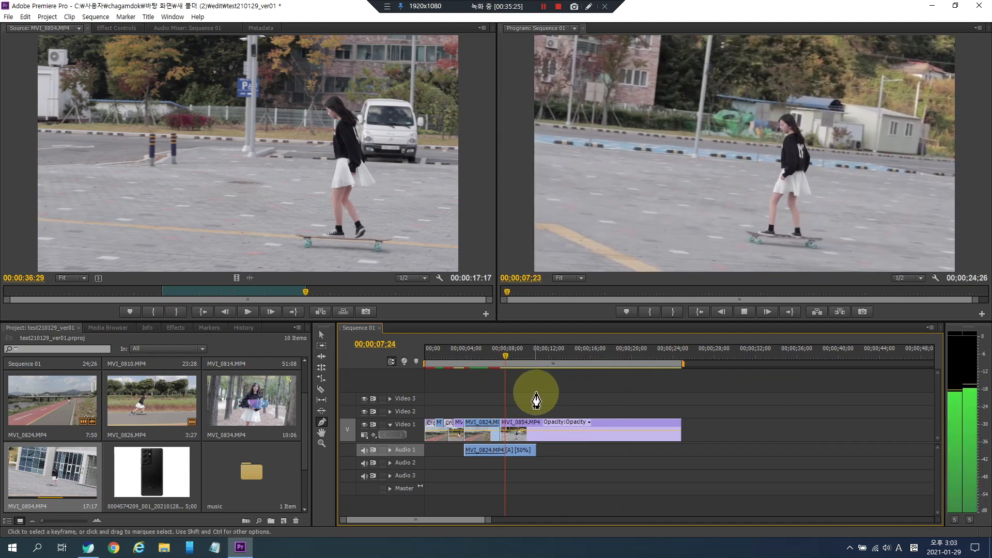
pyautogui.press('space')
# - Create a new default still title with the 1920 x 1080 video settings
pyautogui.click(322, 336)
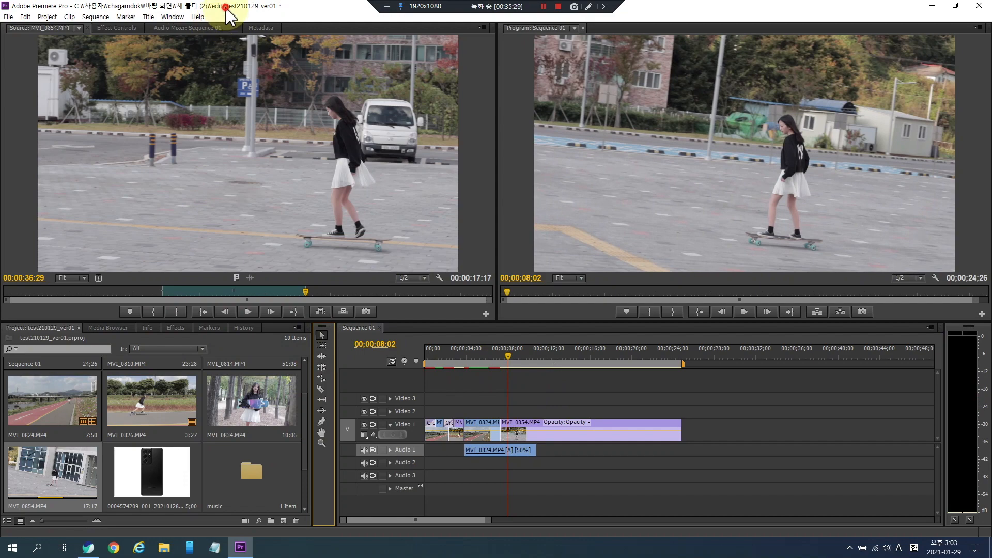
pyautogui.click(179, 17)
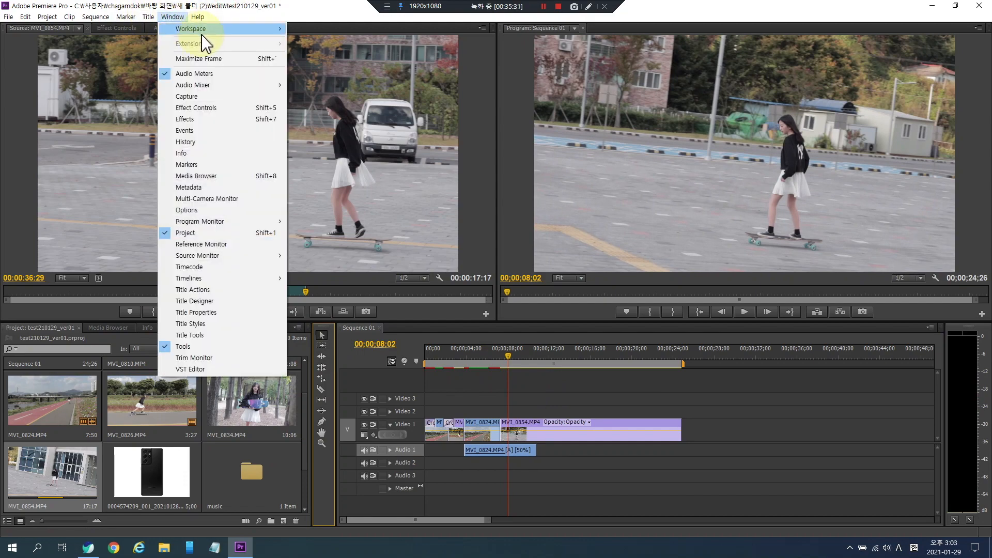
pyautogui.click(178, 17)
pyautogui.click(149, 17)
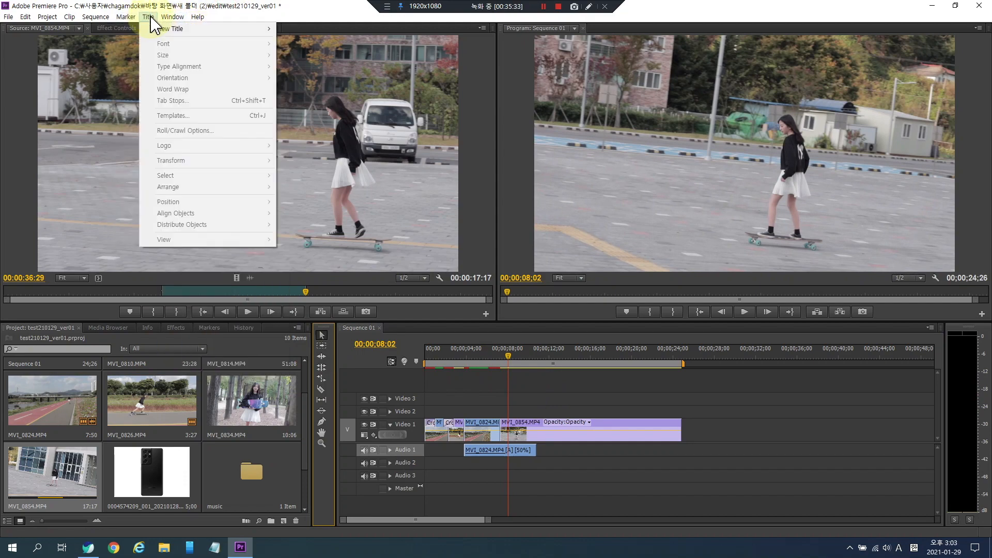
pyautogui.moveTo(196, 29)
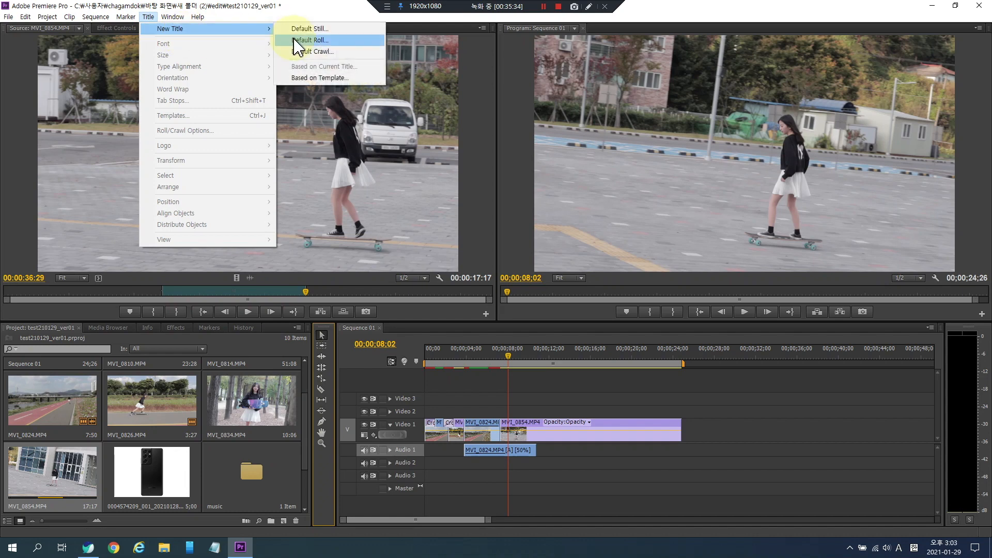
pyautogui.click(336, 30)
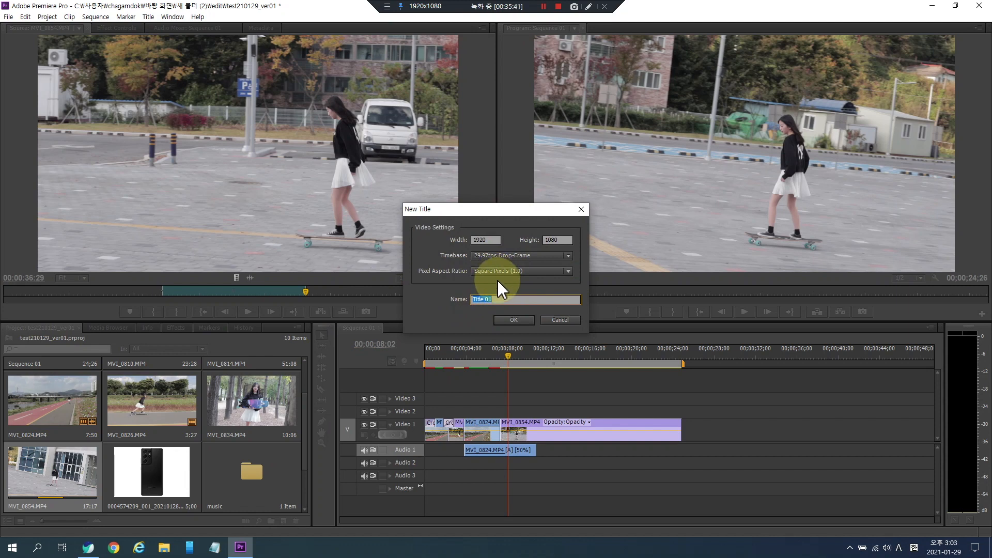
pyautogui.click(514, 319)
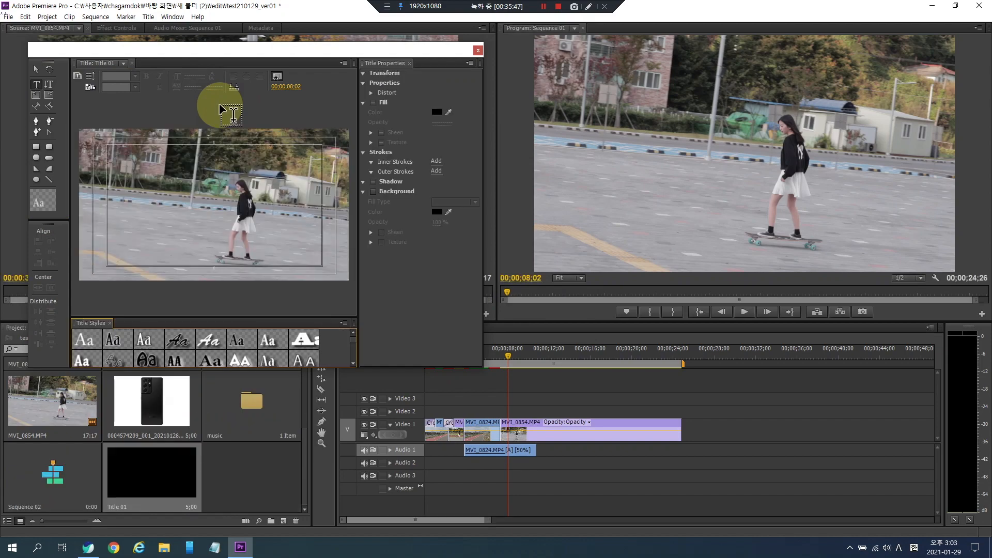
# - Reposition and enlarge the Titler window and widen its drawing area
pyautogui.moveTo(248, 49); pyautogui.dragTo(427, 82)
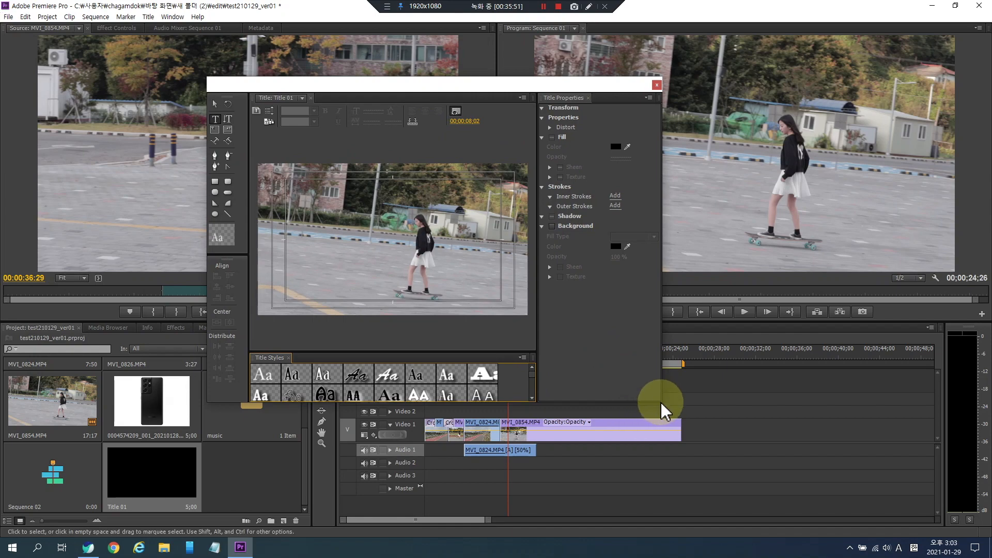
pyautogui.moveTo(660, 405); pyautogui.dragTo(902, 516)
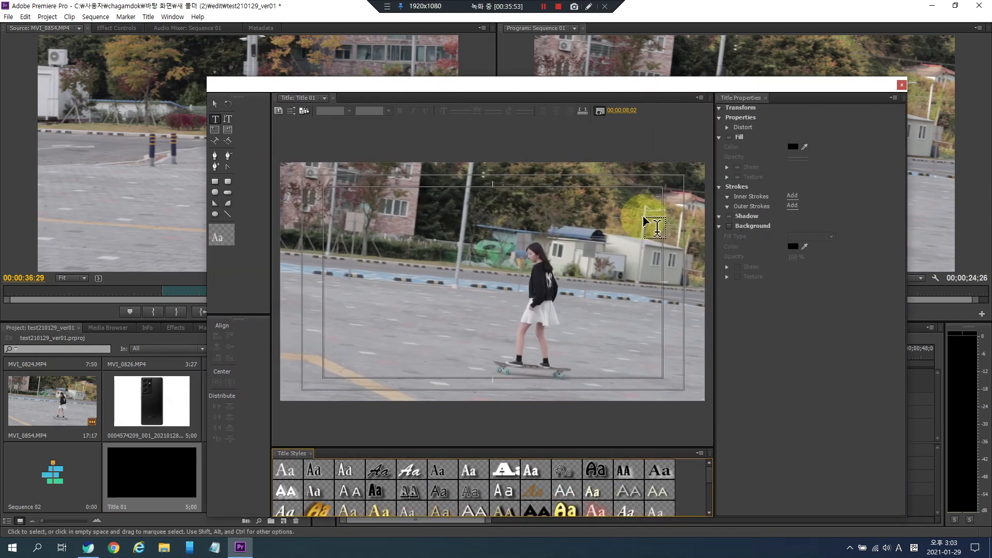
pyautogui.moveTo(518, 93); pyautogui.dragTo(424, 37)
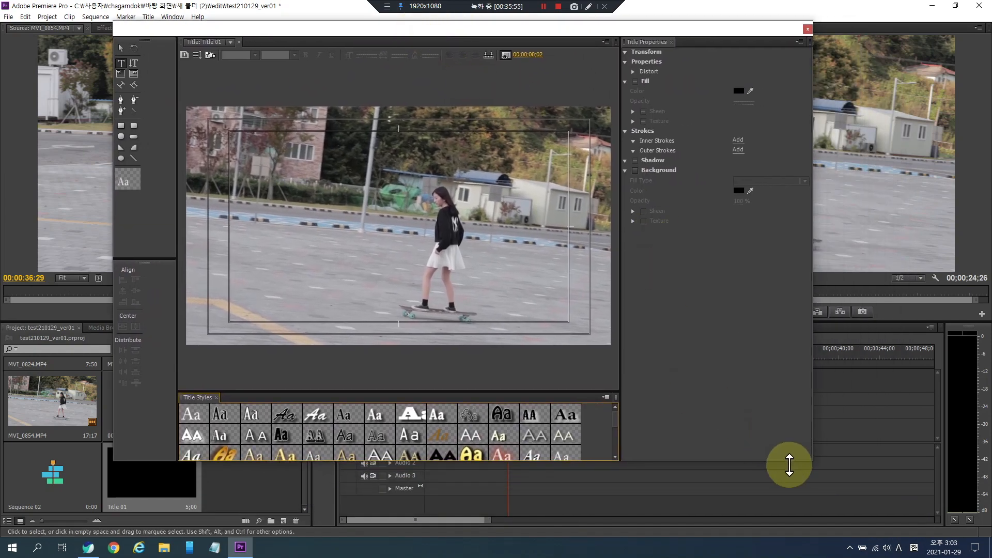
pyautogui.moveTo(811, 463); pyautogui.dragTo(891, 496)
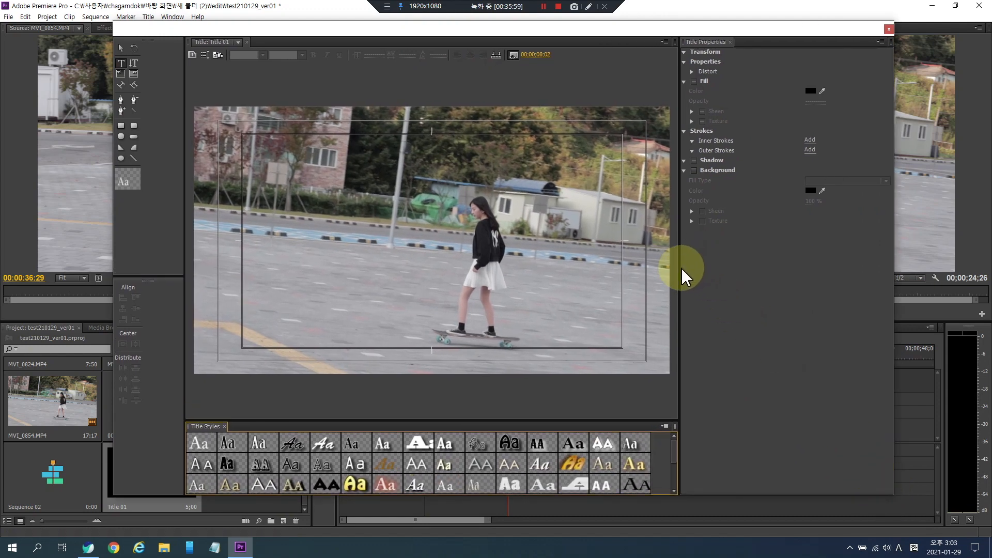
pyautogui.moveTo(679, 270); pyautogui.dragTo(735, 270)
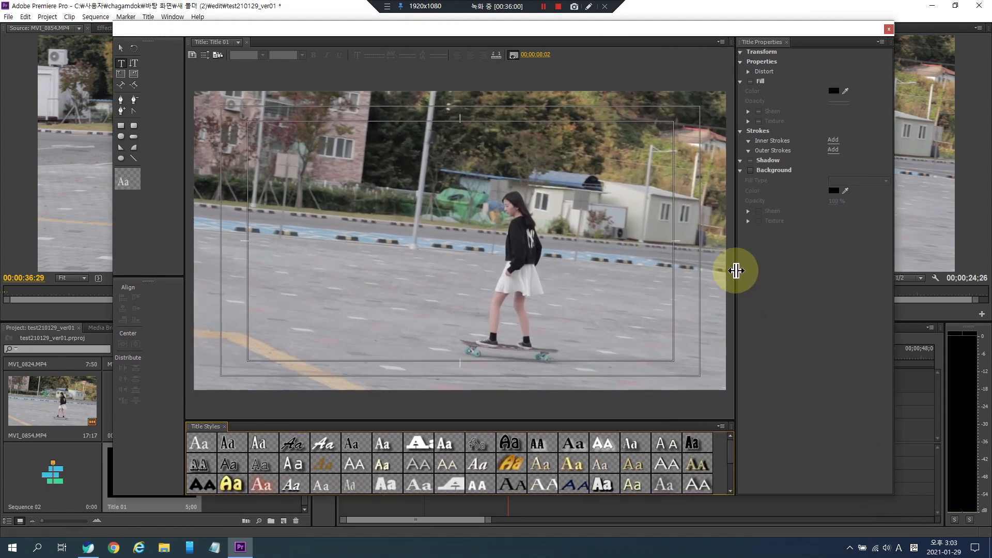
# - Show the background video in the Titler and set its frame to 00;00;12;03
pyautogui.click(513, 54)
pyautogui.click(514, 55)
pyautogui.click(513, 55)
pyautogui.click(513, 55)
pyautogui.moveTo(536, 55); pyautogui.dragTo(596, 54)
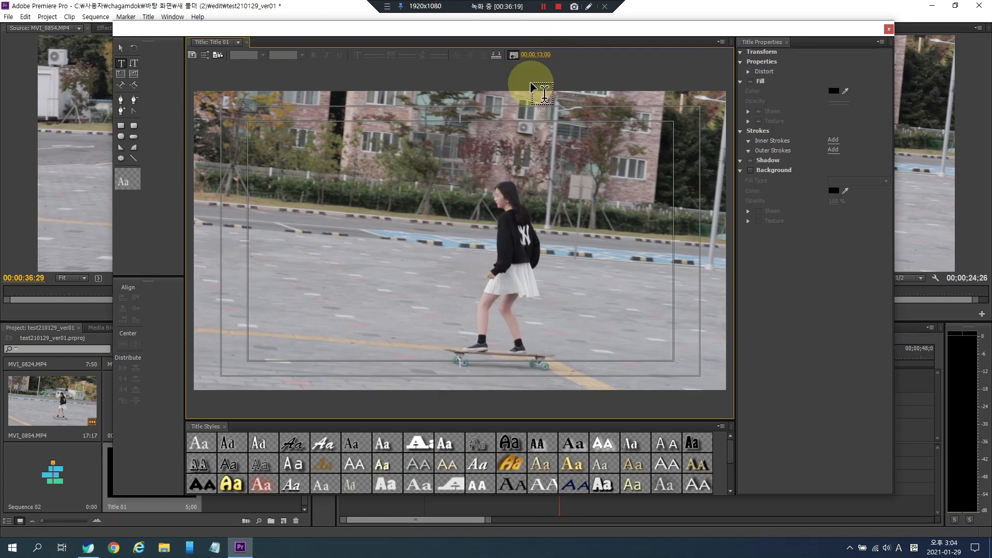
pyautogui.moveTo(535, 61); pyautogui.dragTo(519, 61)
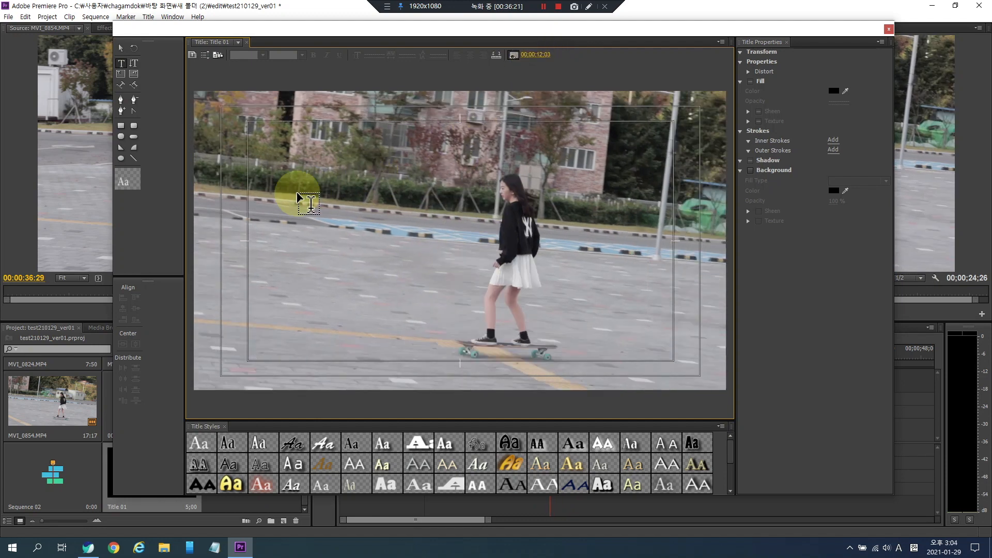
pyautogui.click(512, 55)
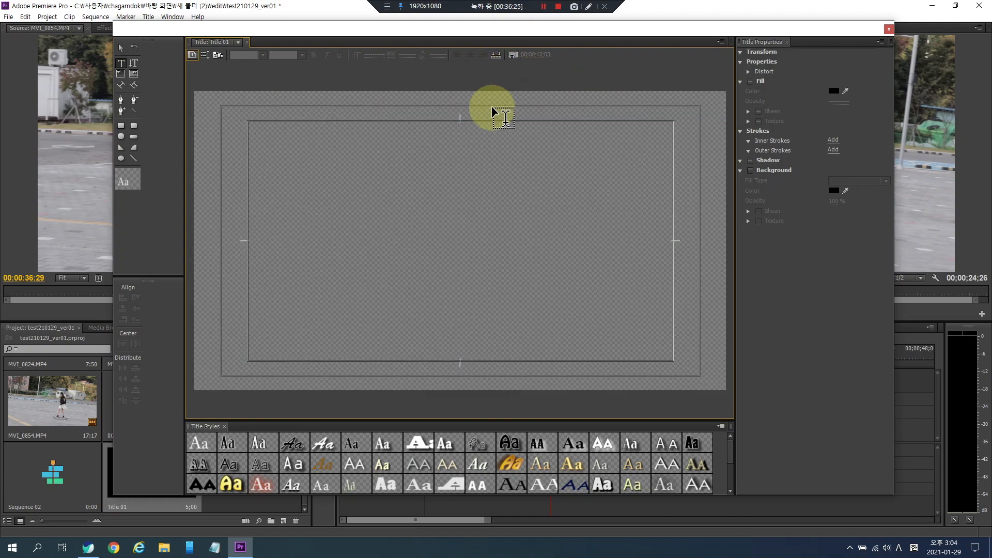
pyautogui.click(513, 55)
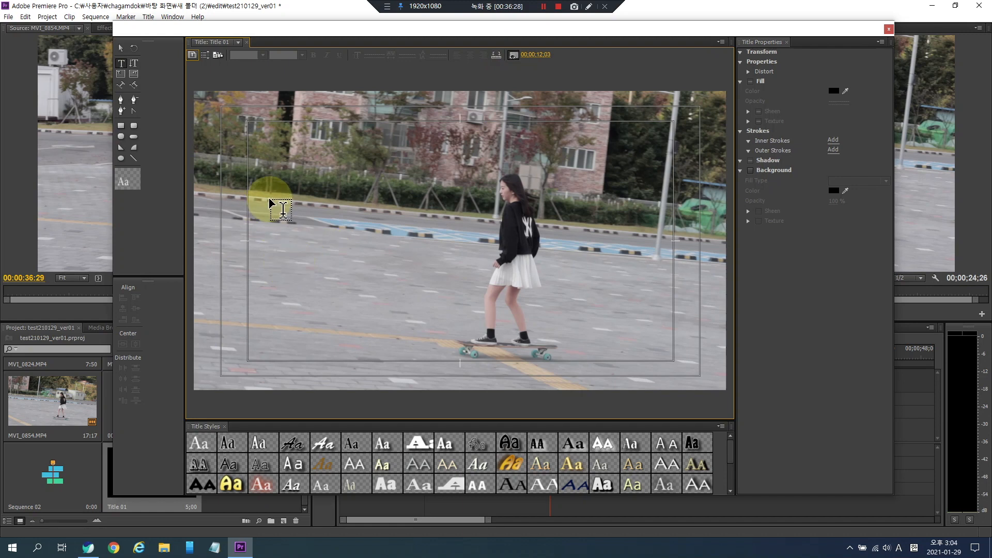
# - Add the text 스케이트보드 길 on the left of the frame and scale it to a font size of about 282
pyautogui.click(268, 253)
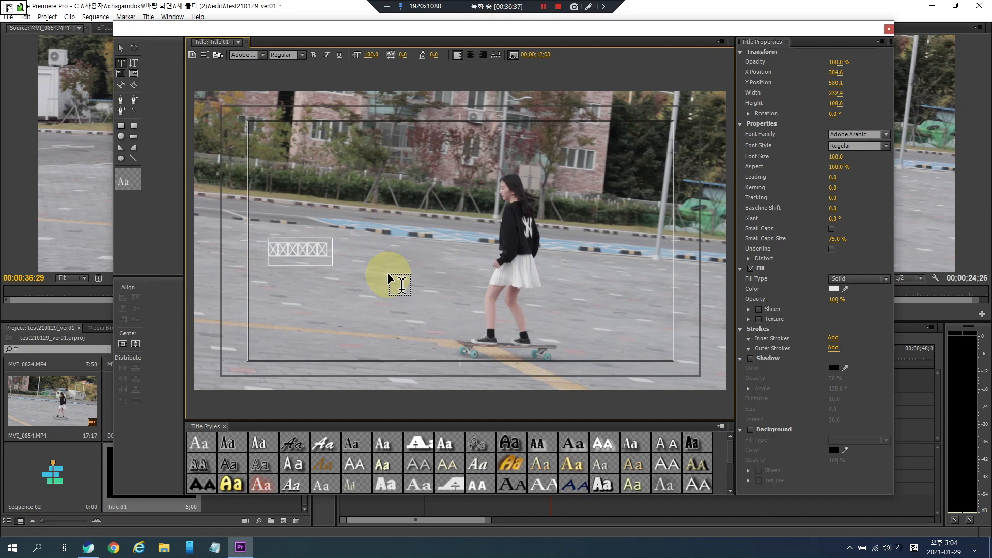
pyautogui.click(121, 49)
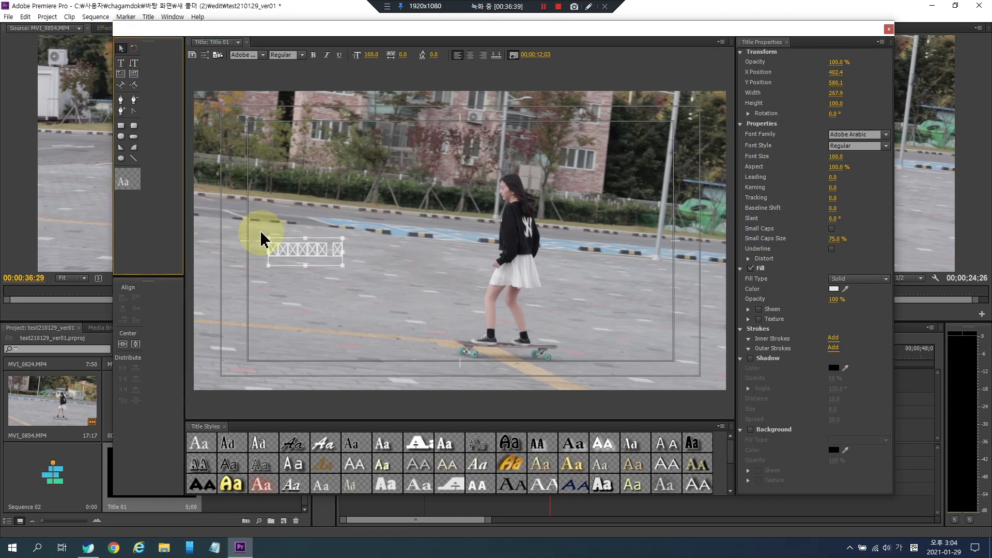
pyautogui.moveTo(343, 268); pyautogui.dragTo(515, 271)
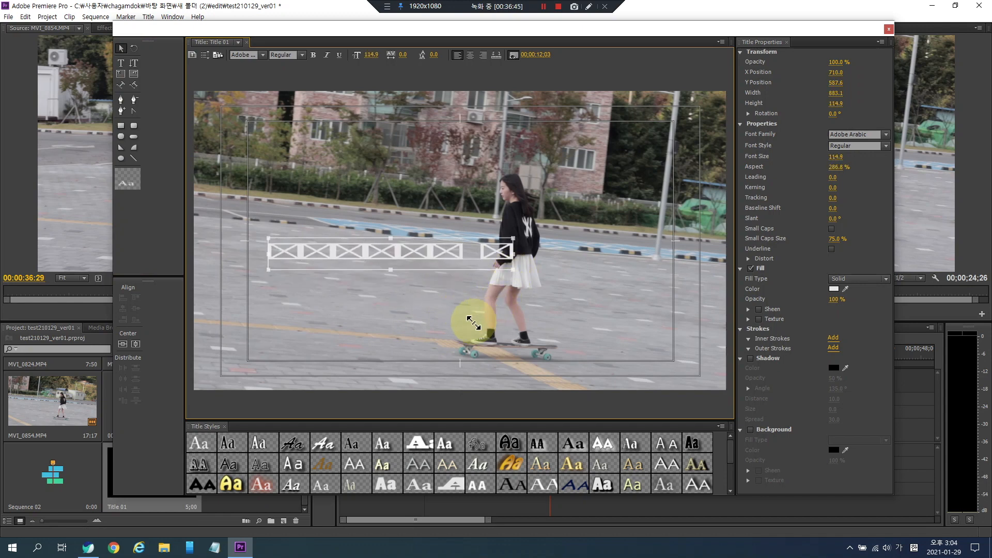
pyautogui.moveTo(378, 322); pyautogui.dragTo(478, 327)
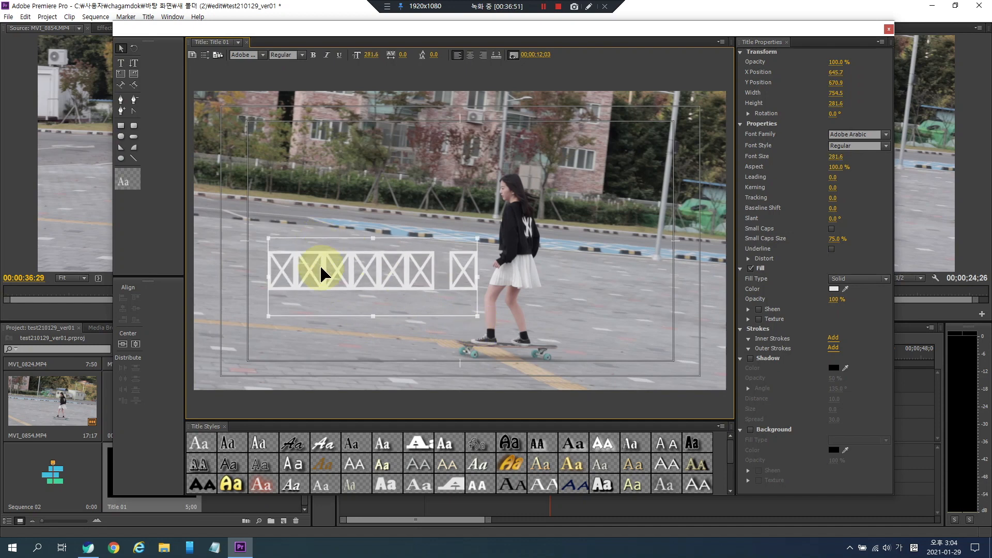
pyautogui.moveTo(313, 285); pyautogui.dragTo(276, 291)
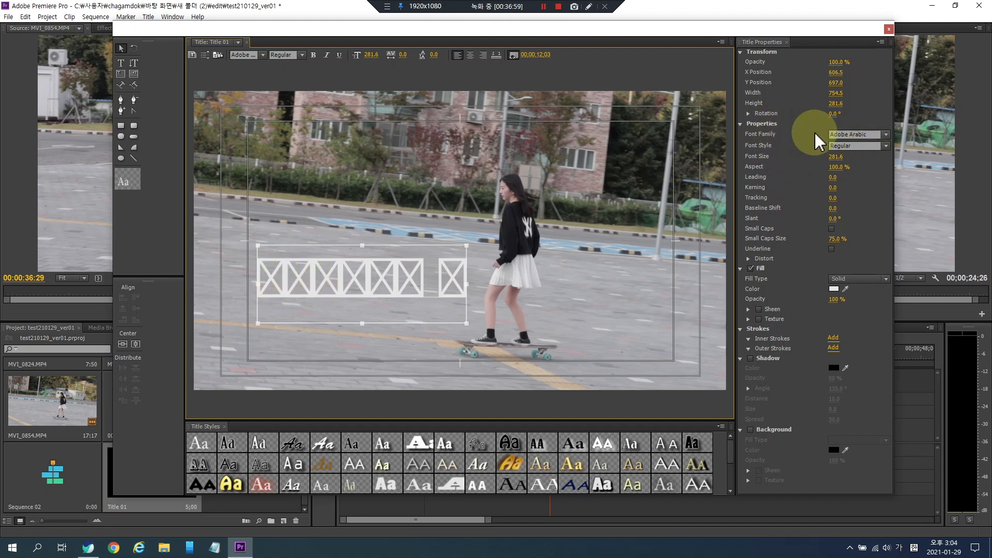
# - Set the text's font to Nanum Brush Script and scale it down to a font size of about 150
pyautogui.click(887, 136)
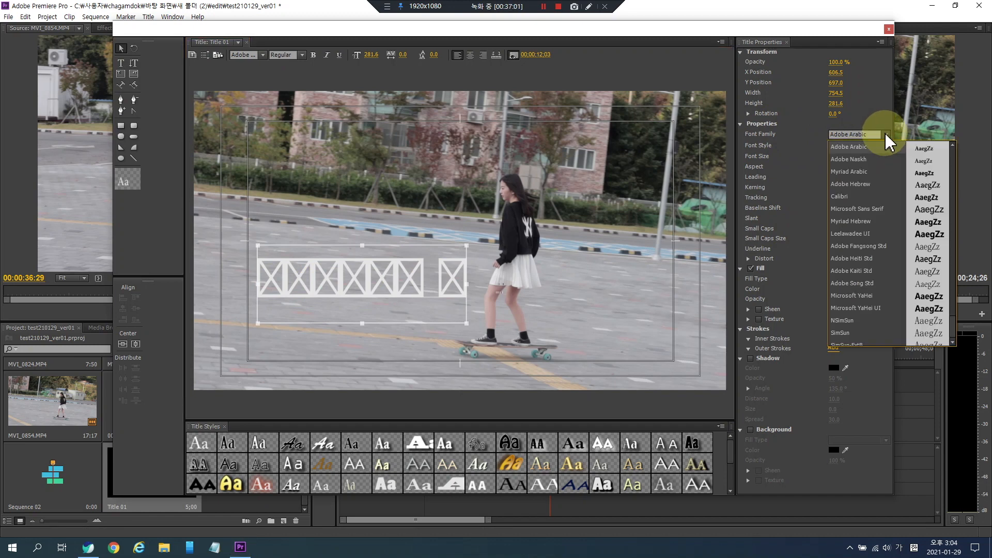
pyautogui.moveTo(953, 324); pyautogui.dragTo(956, 301)
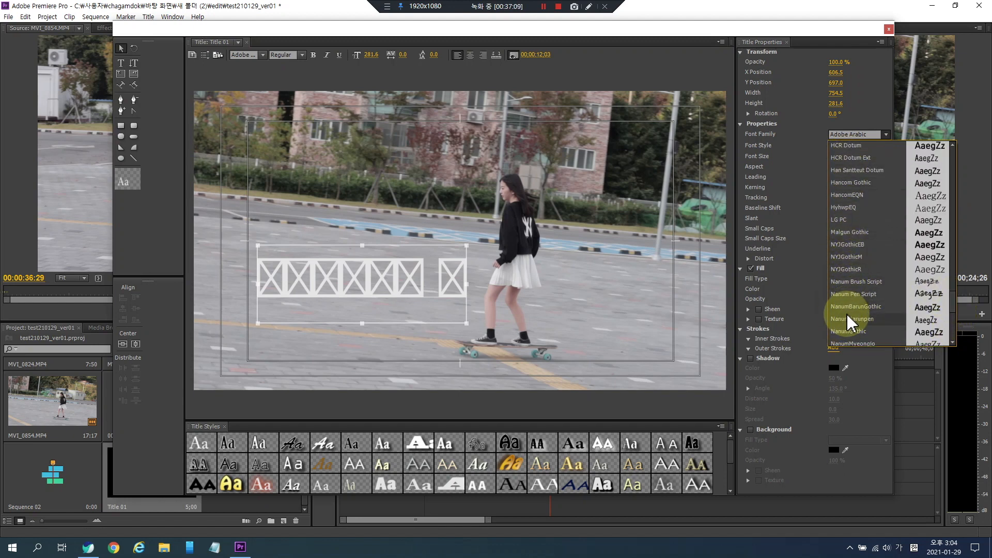
pyautogui.click(852, 284)
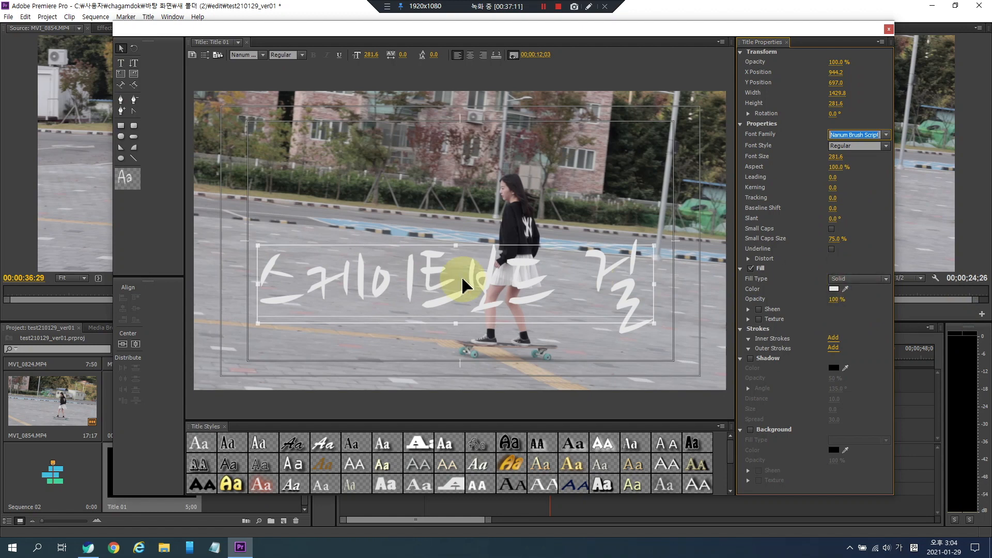
pyautogui.moveTo(653, 325); pyautogui.dragTo(469, 320)
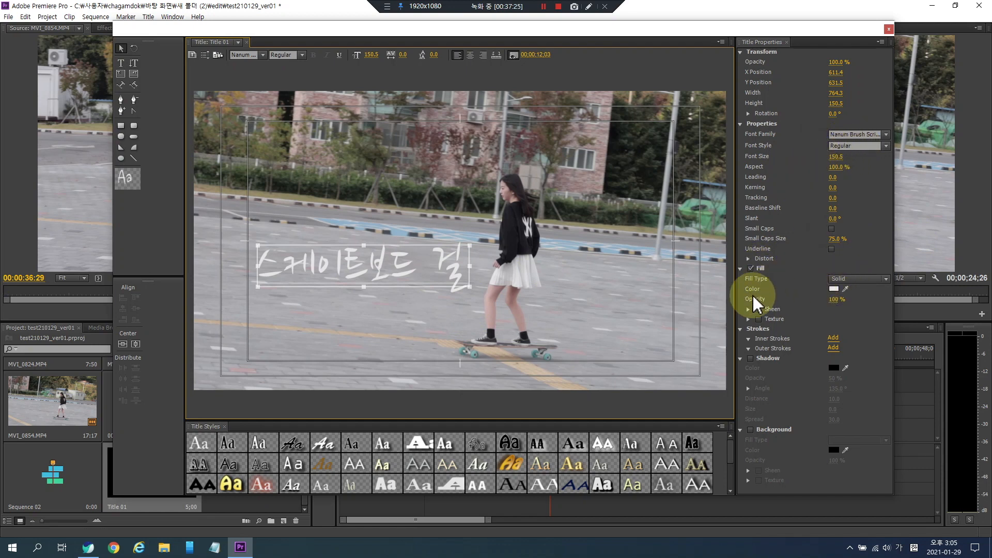
# - Change the text's fill colour to orange FF9D10
pyautogui.click(834, 290)
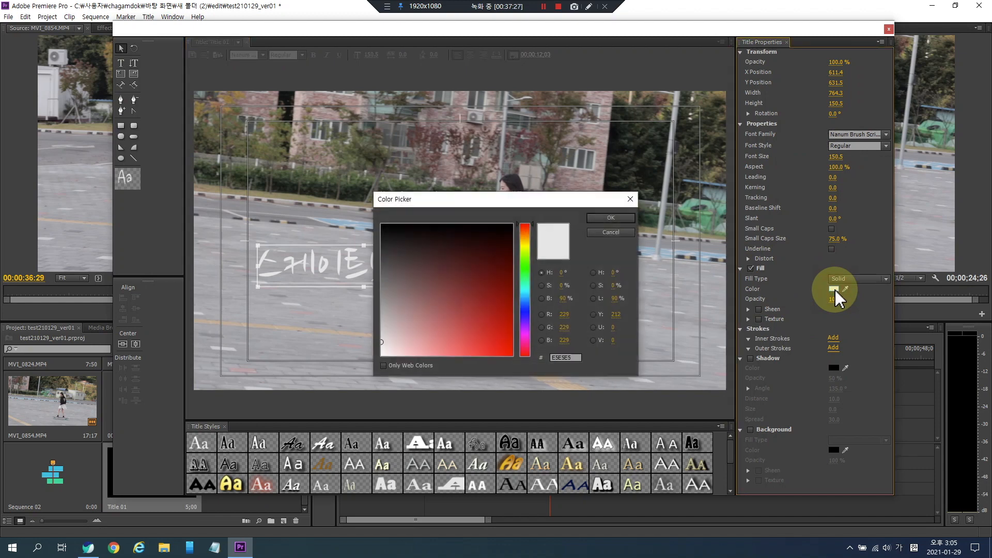
pyautogui.moveTo(467, 284)
pyautogui.mouseDown()
pyautogui.moveTo(510, 226)
pyautogui.moveTo(551, 325)
pyautogui.moveTo(563, 324)
pyautogui.moveTo(523, 311)
pyautogui.mouseUp()
pyautogui.click(530, 235)
pyautogui.moveTo(529, 236); pyautogui.dragTo(527, 243)
pyautogui.moveTo(504, 310); pyautogui.dragTo(507, 378)
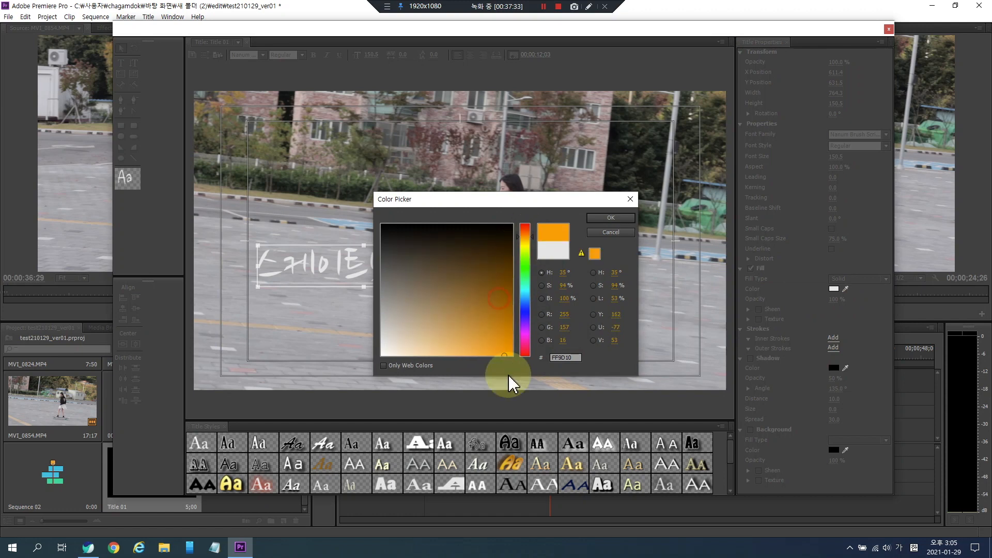
pyautogui.click(609, 218)
# - Nudge the text down and enable a drop shadow with a size of 43
pyautogui.moveTo(387, 266); pyautogui.dragTo(381, 289)
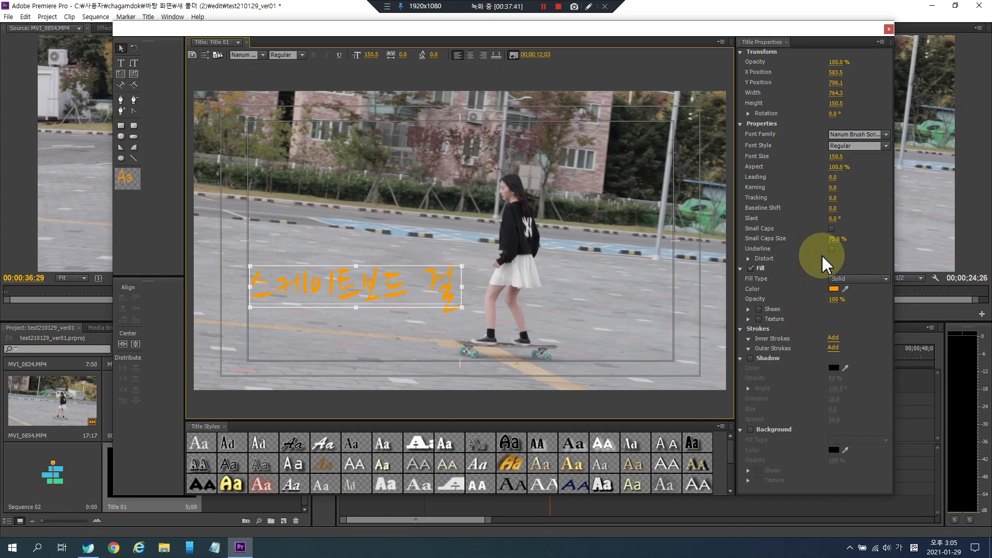
pyautogui.click(752, 359)
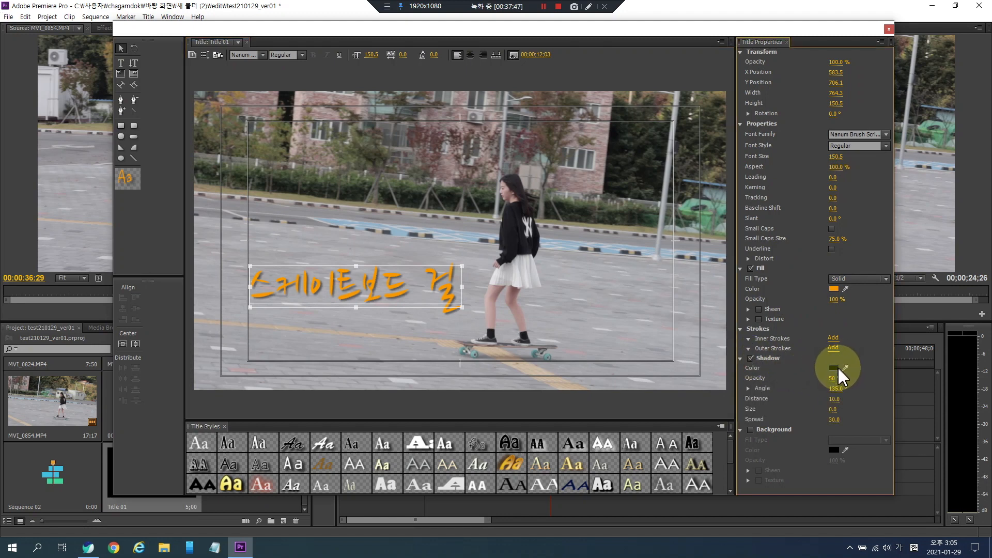
pyautogui.moveTo(837, 384)
pyautogui.mouseDown()
pyautogui.moveTo(834, 393)
pyautogui.moveTo(840, 386)
pyautogui.mouseUp()
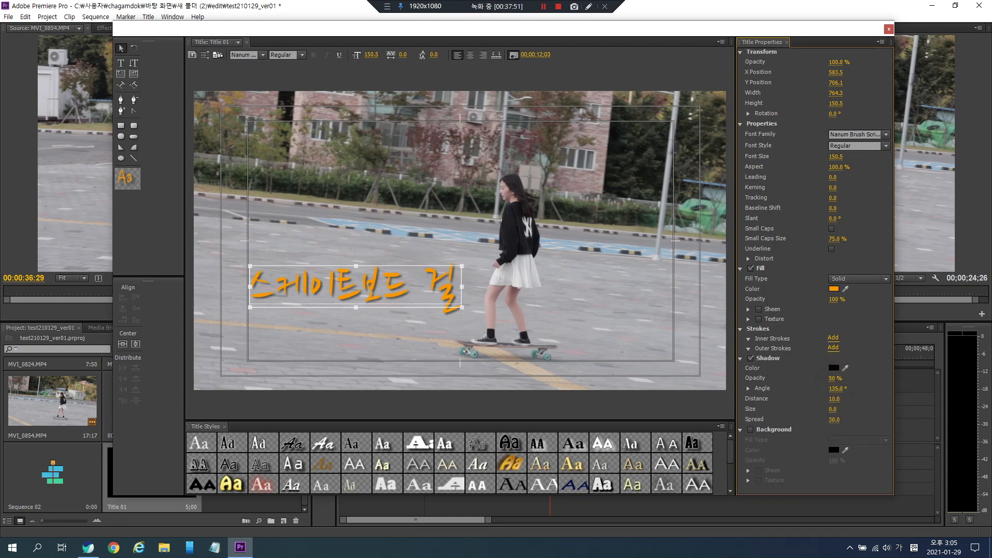
pyautogui.moveTo(834, 410); pyautogui.dragTo(847, 409)
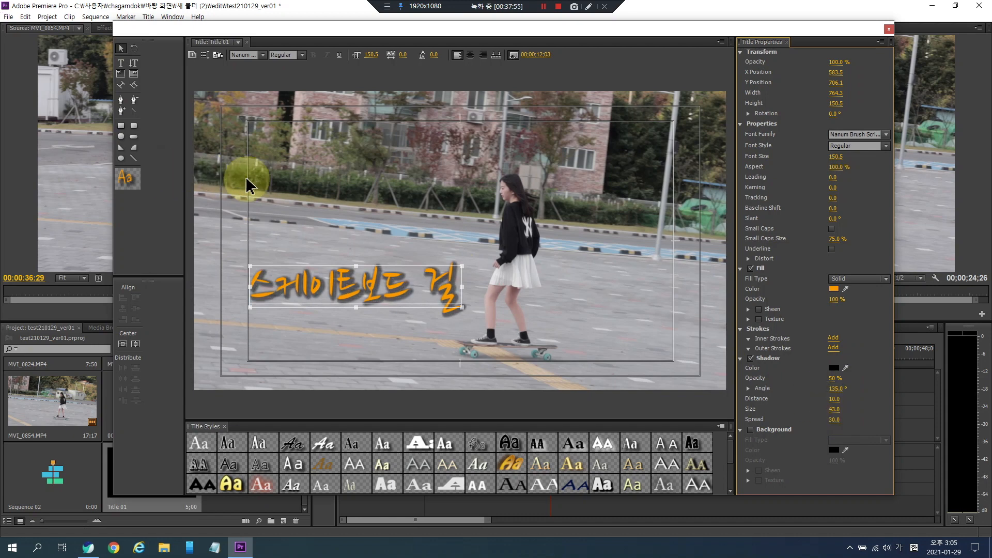
# - Move the title text lower in the frame
pyautogui.click(355, 302)
pyautogui.moveTo(344, 305); pyautogui.dragTo(342, 318)
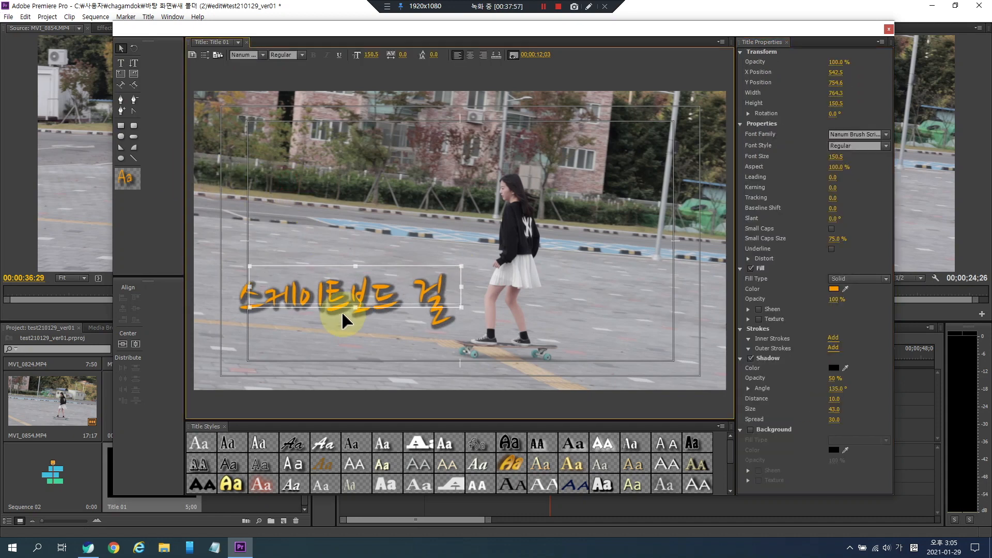
pyautogui.click(376, 245)
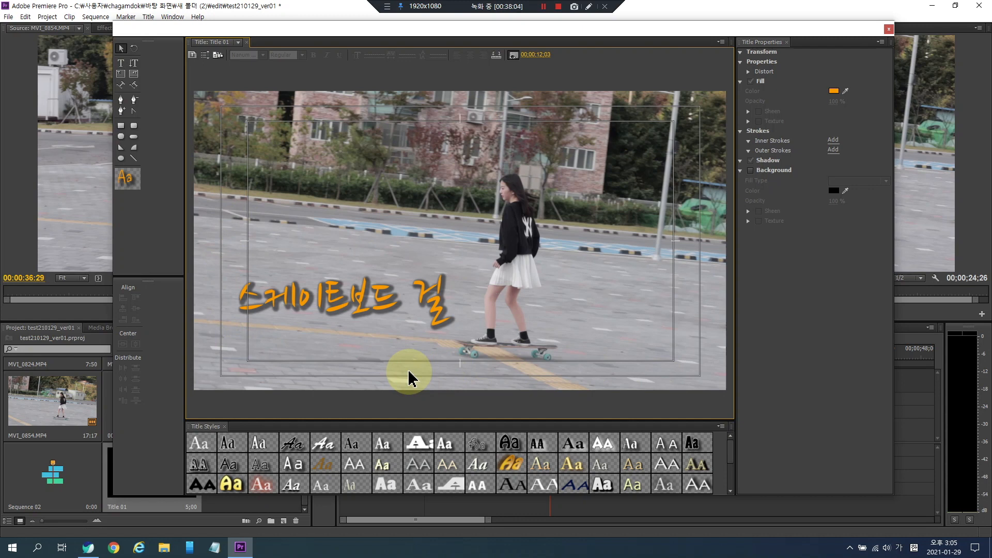
# - Enlarge the Title Styles panel and apply the golden gradient Hobo Std style to the title text
pyautogui.click(356, 300)
pyautogui.click(407, 230)
pyautogui.click(356, 300)
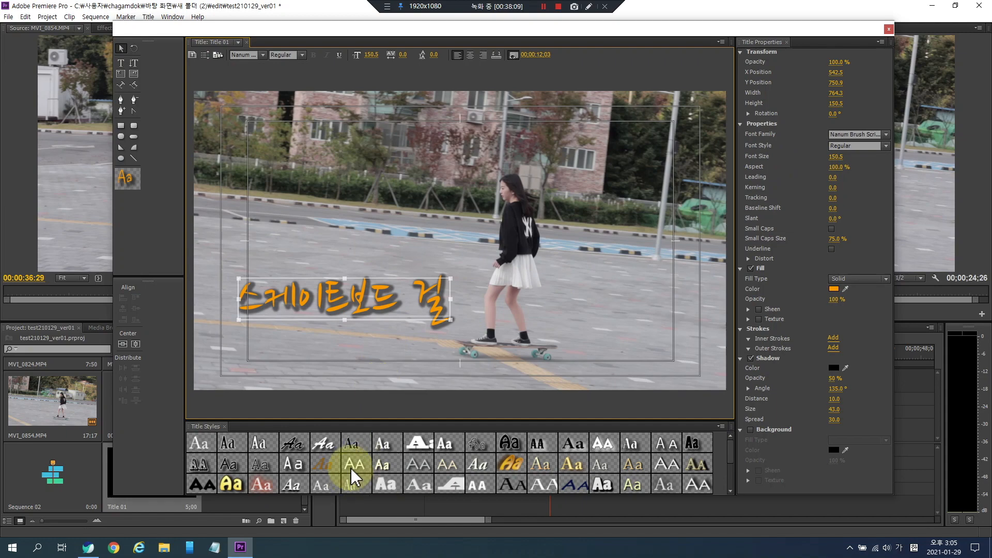
pyautogui.moveTo(247, 419); pyautogui.dragTo(270, 341)
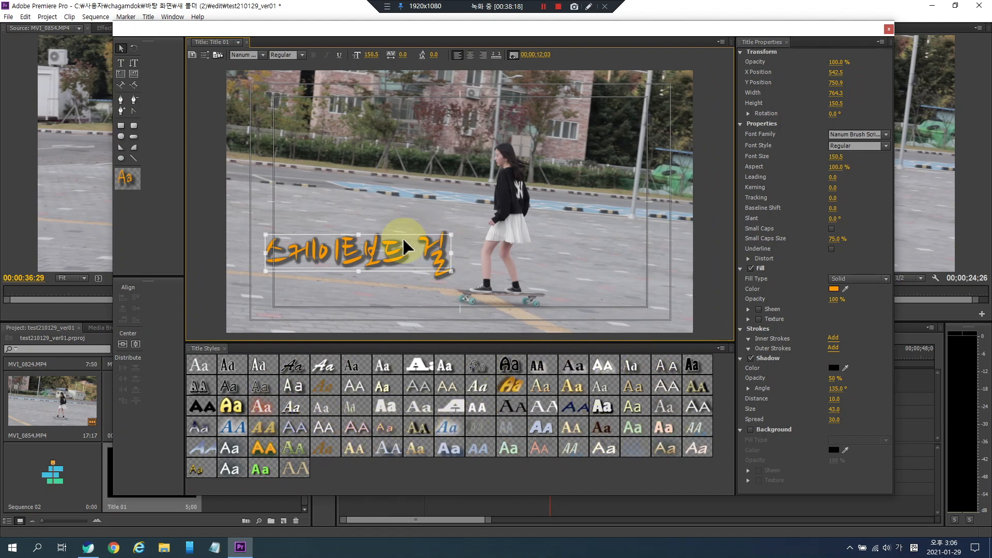
pyautogui.click(518, 387)
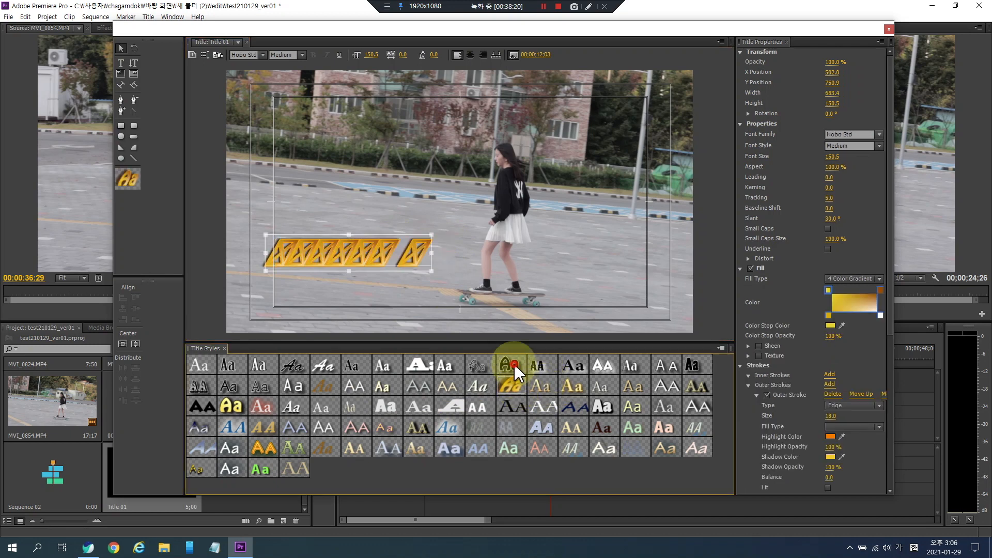
# - Try several title styles on the text, ending with the pale blue Lithos Pro style
pyautogui.click(514, 364)
pyautogui.click(538, 384)
pyautogui.click(541, 427)
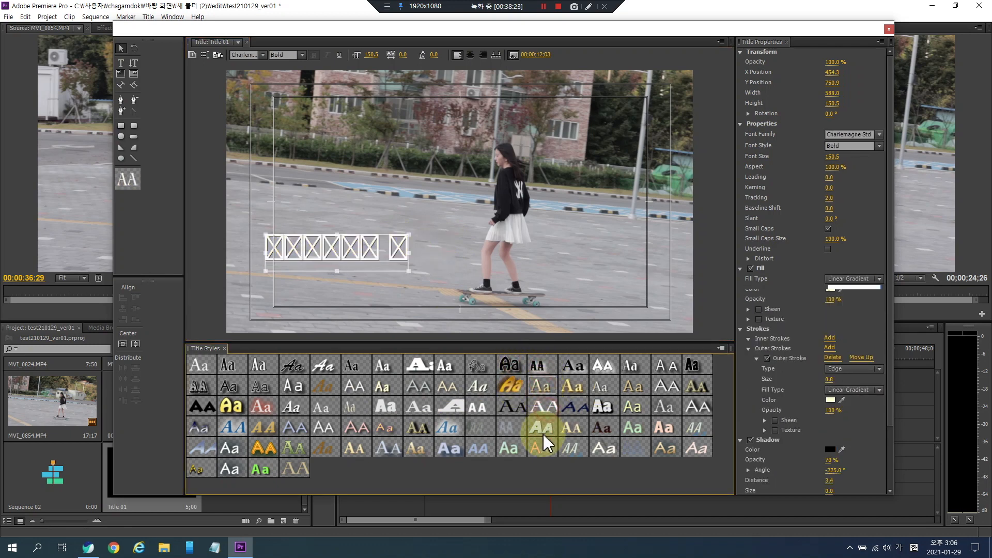
pyautogui.click(419, 428)
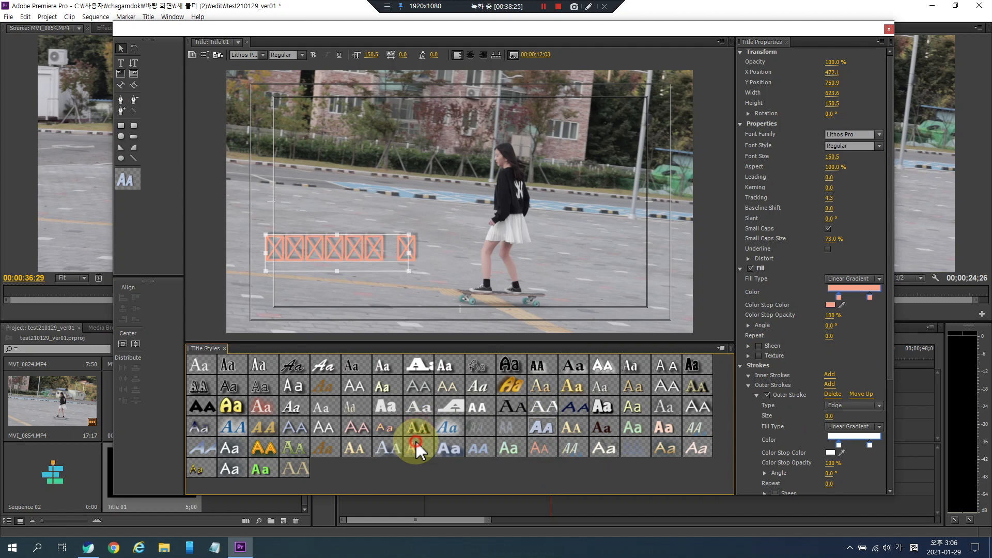
pyautogui.click(265, 429)
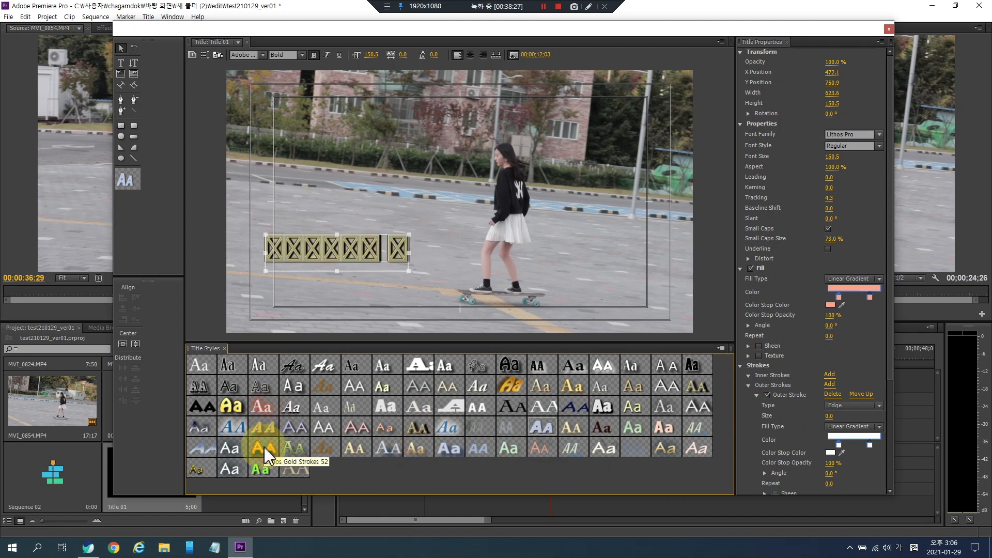
pyautogui.click(264, 447)
pyautogui.click(289, 447)
pyautogui.click(302, 423)
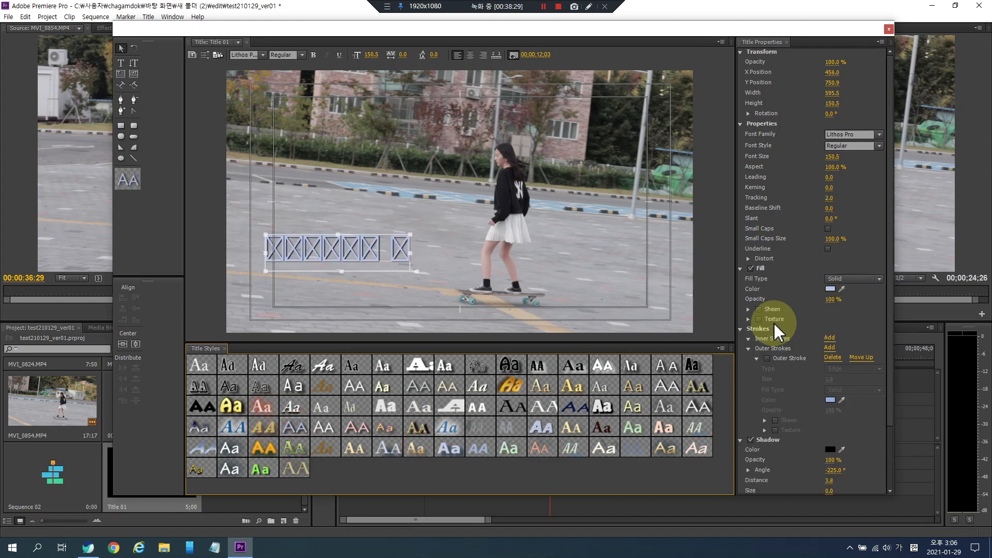
# - Change the title's font family to Nanum Brush Script
pyautogui.click(880, 136)
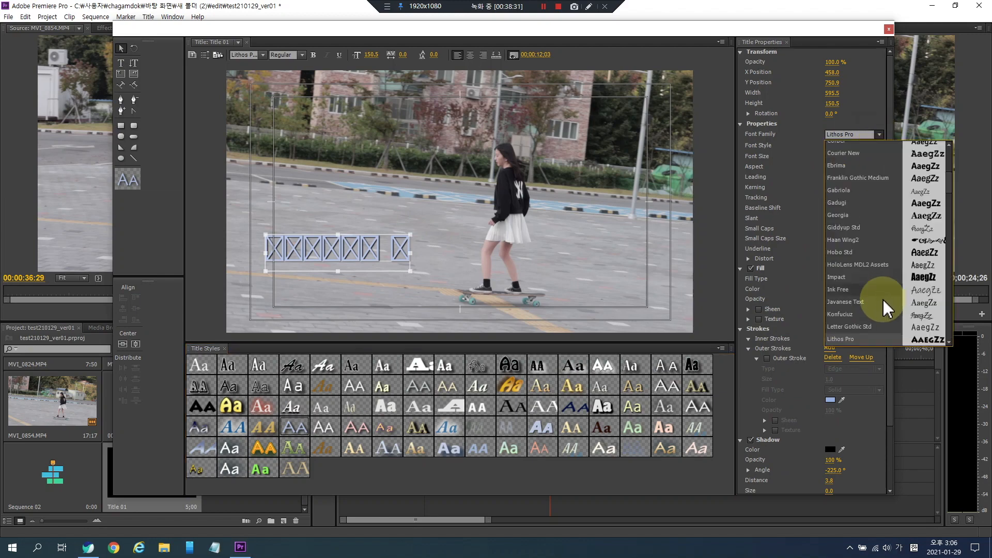
pyautogui.moveTo(951, 184); pyautogui.dragTo(950, 328)
pyautogui.scroll(3, 874, 272)
pyautogui.click(868, 177)
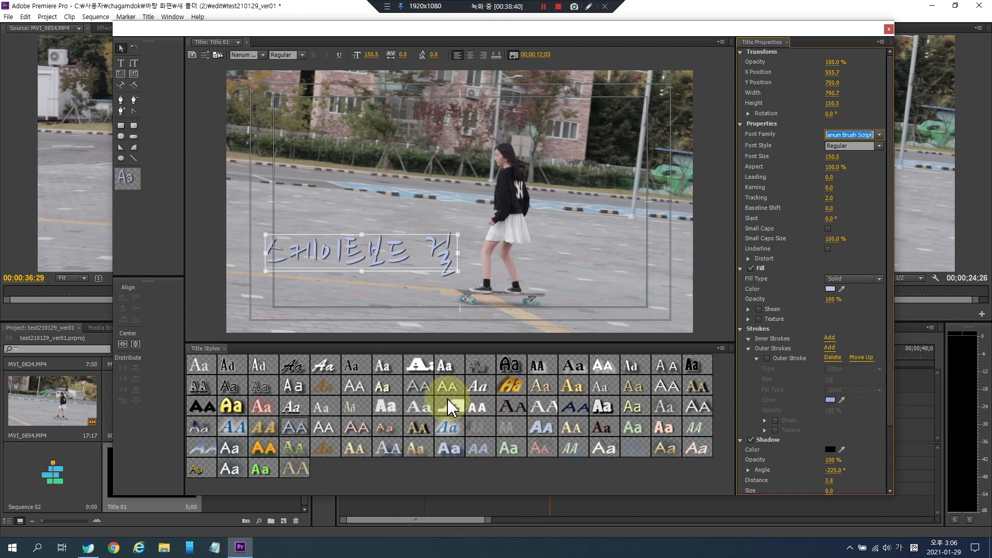
pyautogui.click(408, 279)
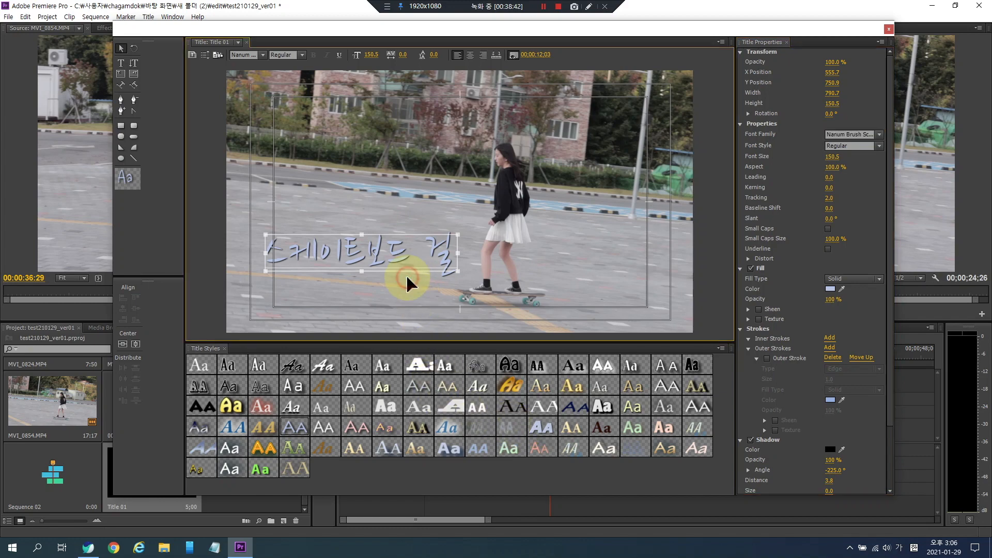
pyautogui.click(399, 306)
pyautogui.click(379, 247)
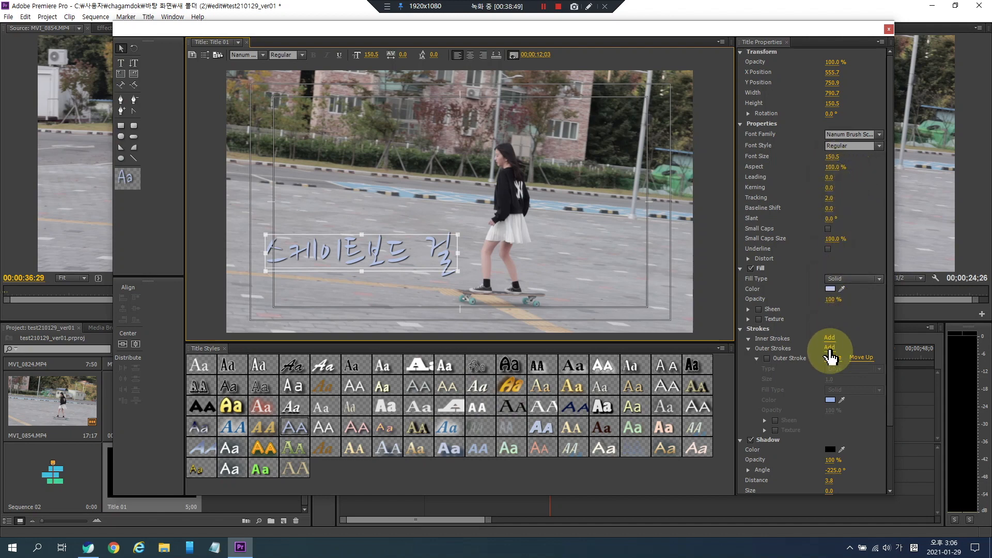
# - Close the Titler and place Title 01 on the Video 2 track above the skateboard clip
pyautogui.scroll(-4, 812, 424)
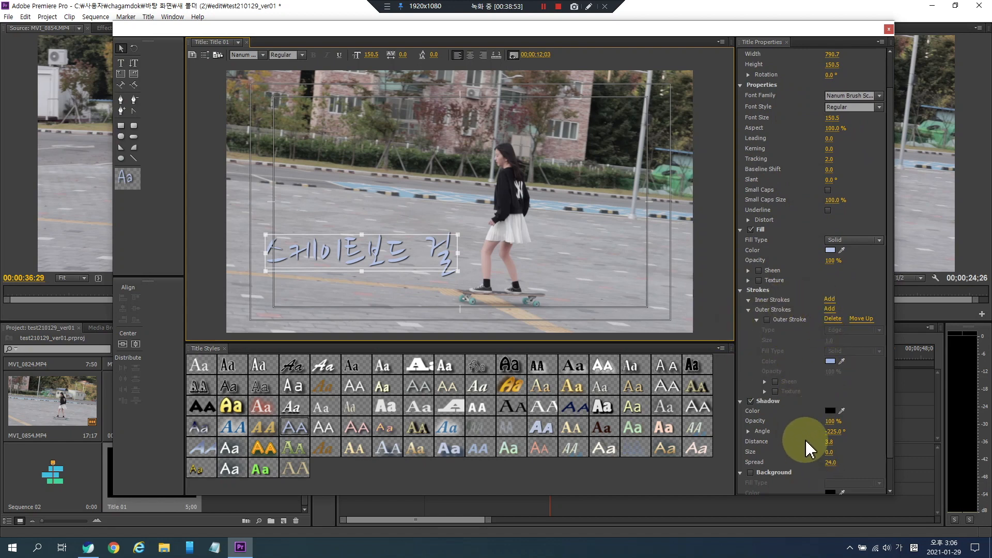
pyautogui.scroll(2, 805, 441)
pyautogui.scroll(3, 814, 411)
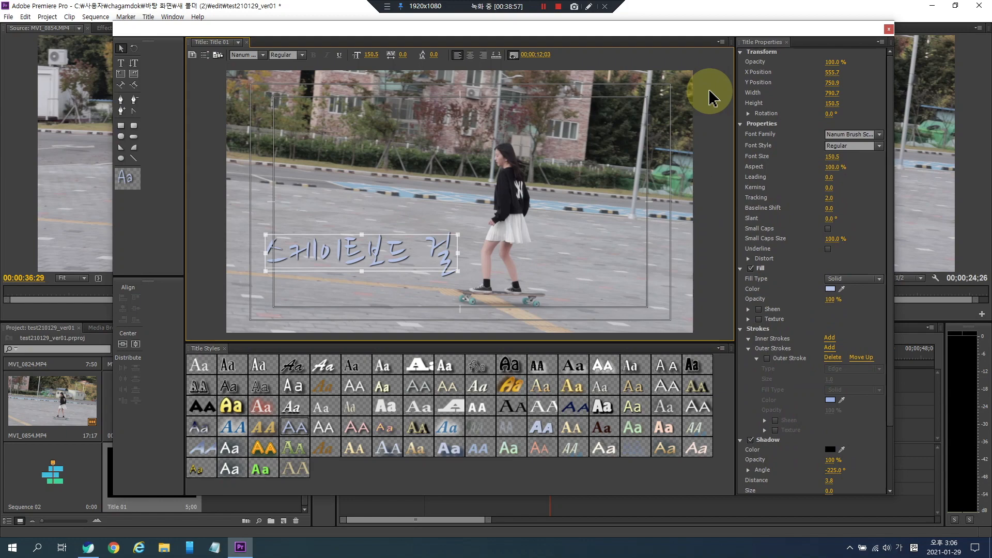
pyautogui.click(889, 29)
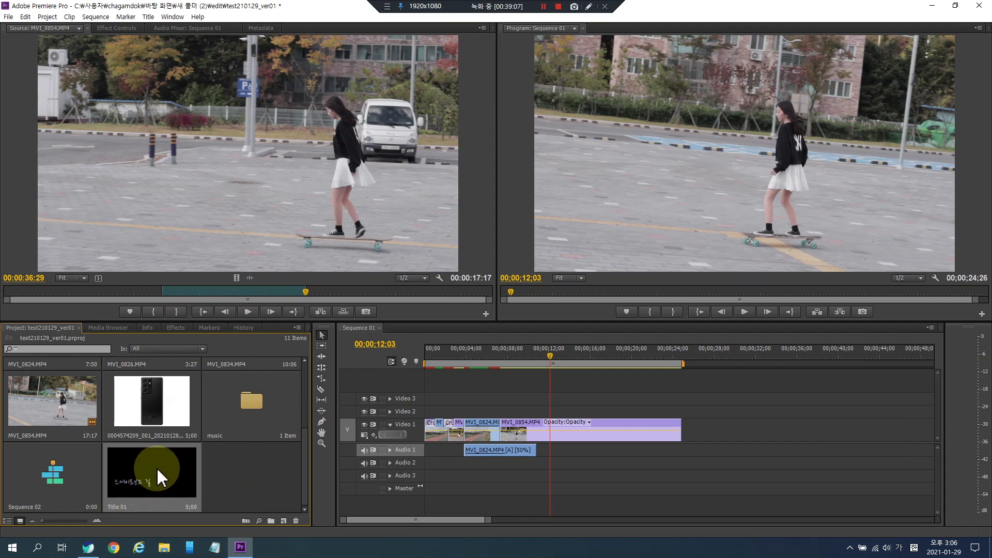
pyautogui.moveTo(160, 478); pyautogui.dragTo(506, 411)
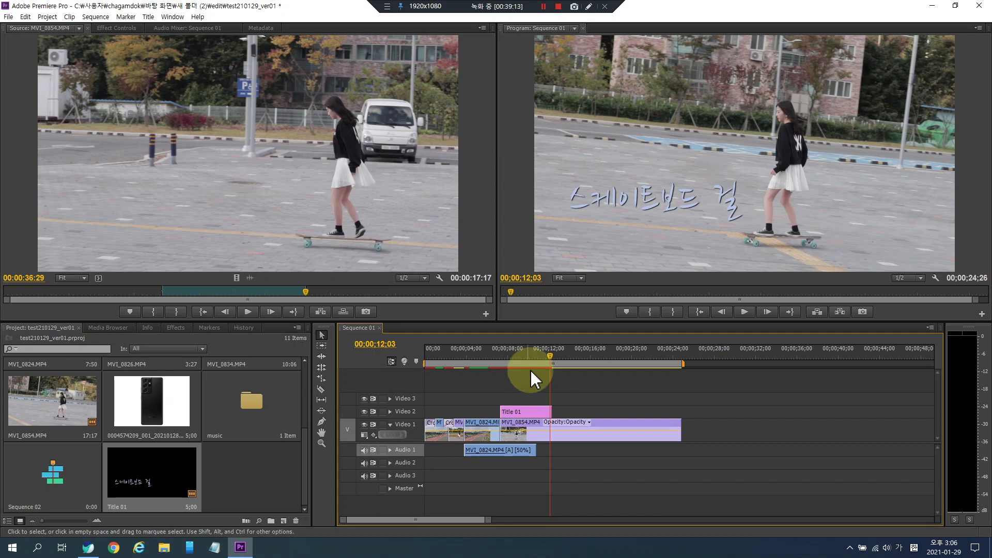
# - Play back the sequence to preview the title over the footage
pyautogui.click(532, 355)
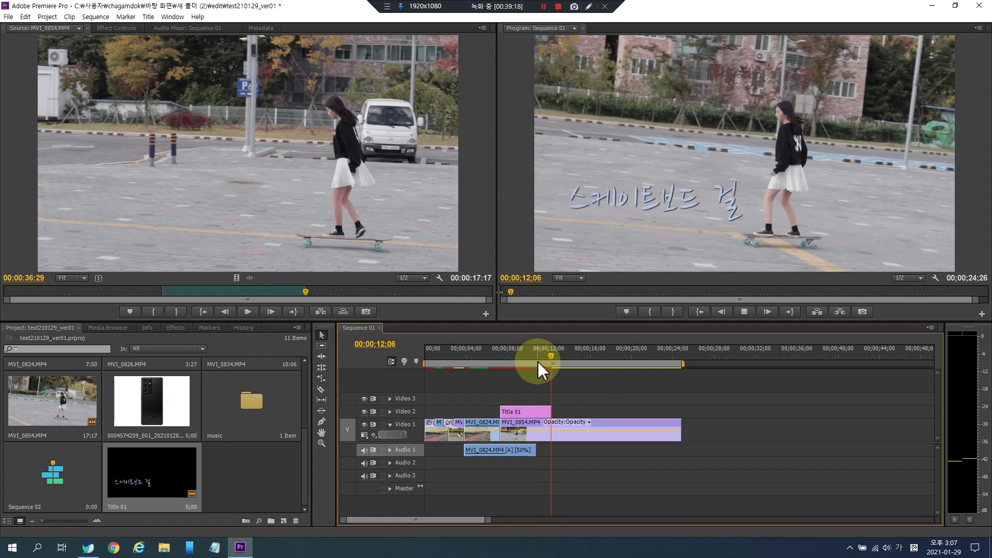
pyautogui.press('space')
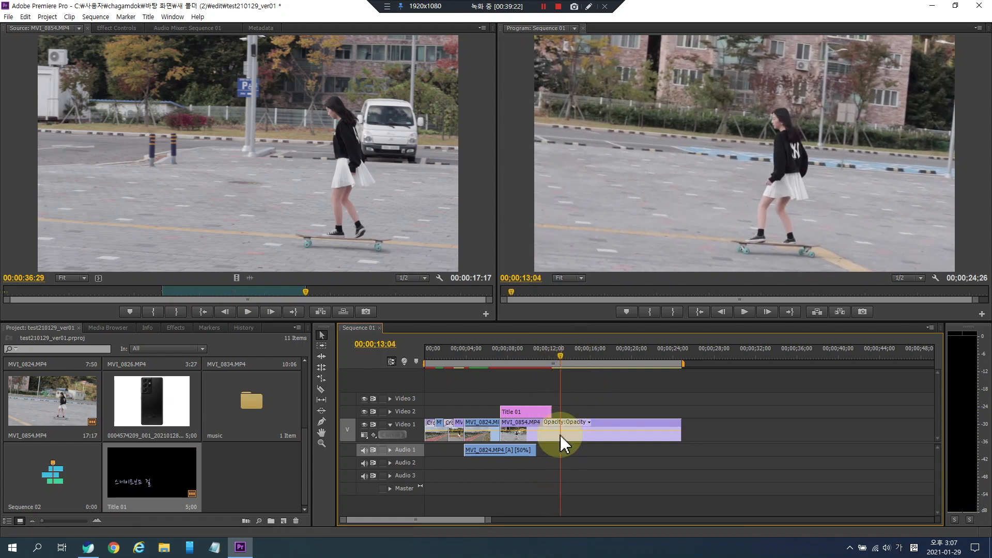
pyautogui.press('space')
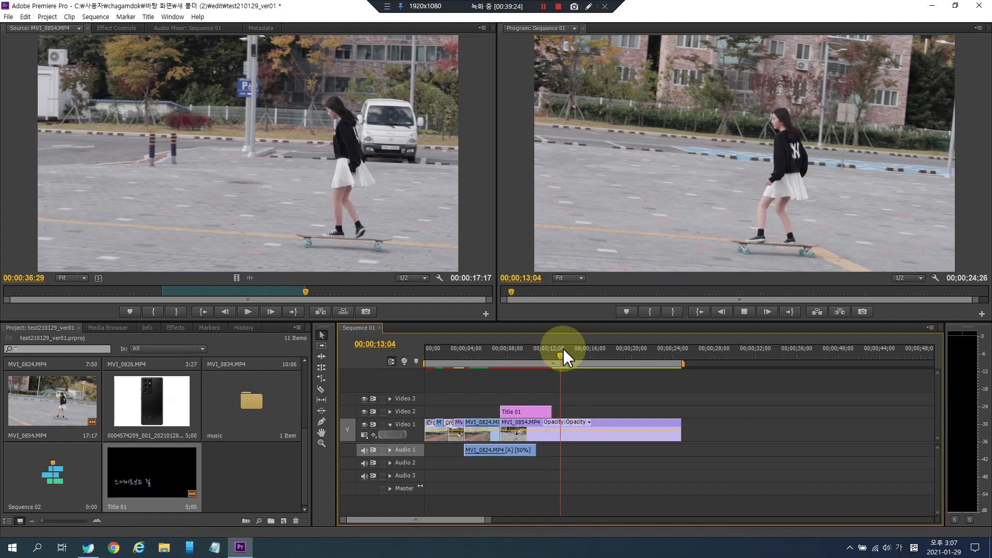
pyautogui.press('space')
pyautogui.click(535, 355)
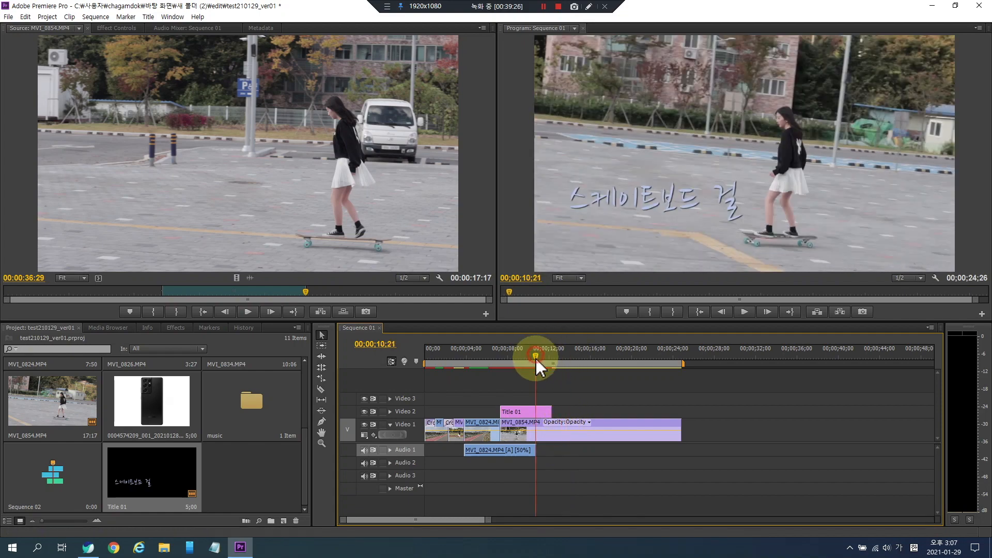
# - Extend the title clip on Video 2 to the end of the sequence
pyautogui.moveTo(551, 412); pyautogui.dragTo(680, 413)
pyautogui.click(582, 356)
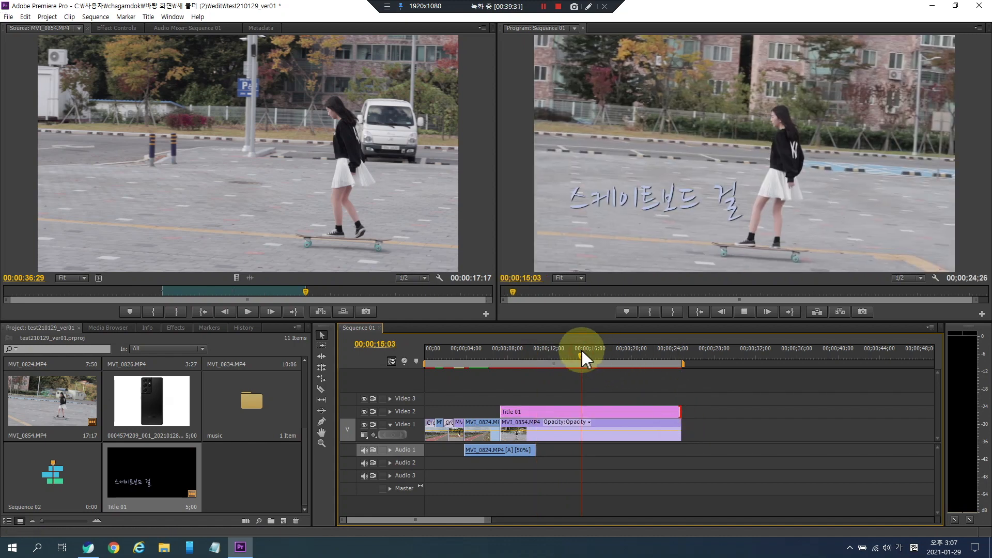
pyautogui.press('space')
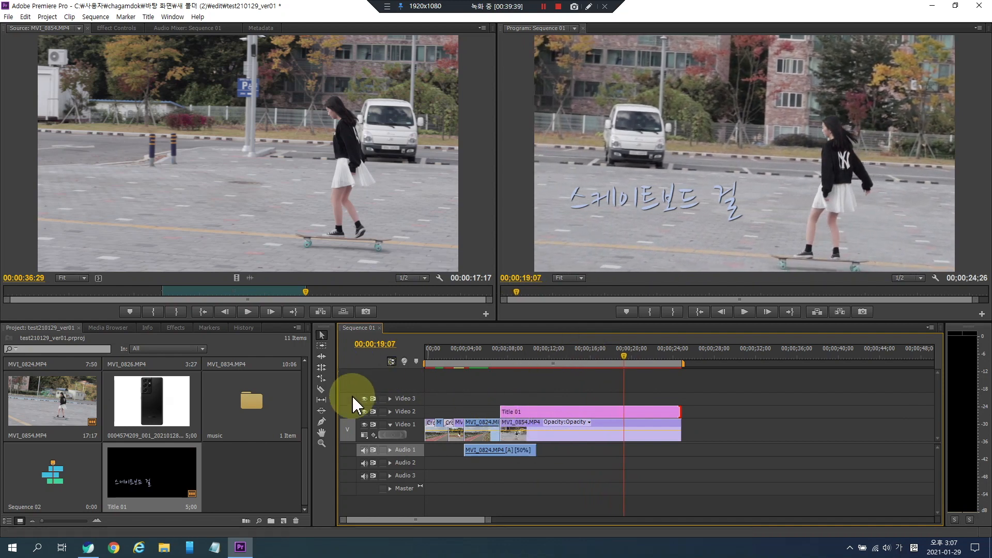
# - Split the title clip into five pieces with the Razor tool
pyautogui.click(322, 389)
pyautogui.click(527, 412)
pyautogui.click(562, 412)
pyautogui.click(597, 412)
pyautogui.click(640, 413)
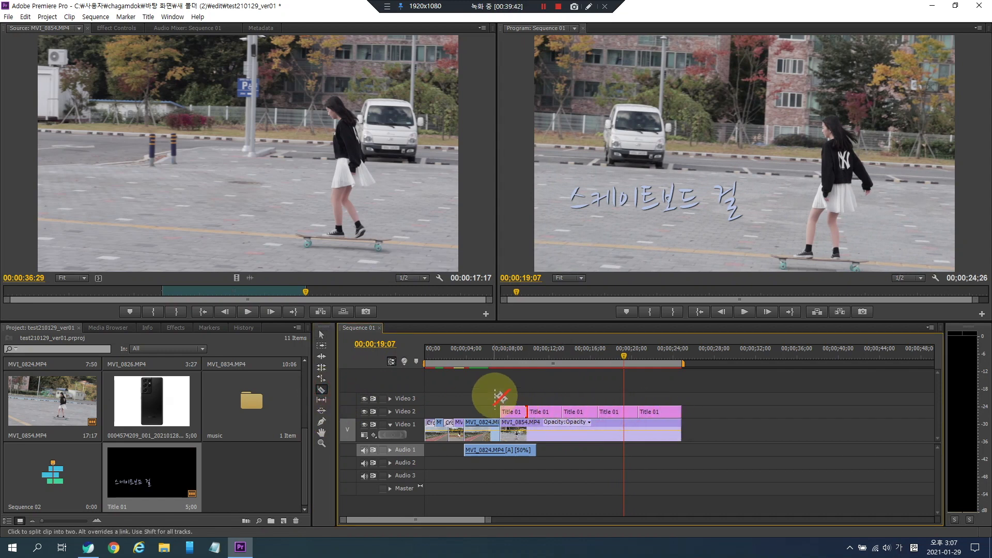
# - Delete the second and fourth title pieces, leaving gaps between the remaining titles
pyautogui.click(321, 335)
pyautogui.click(540, 412)
pyautogui.press('Delete')
pyautogui.click(584, 412)
pyautogui.click(605, 412)
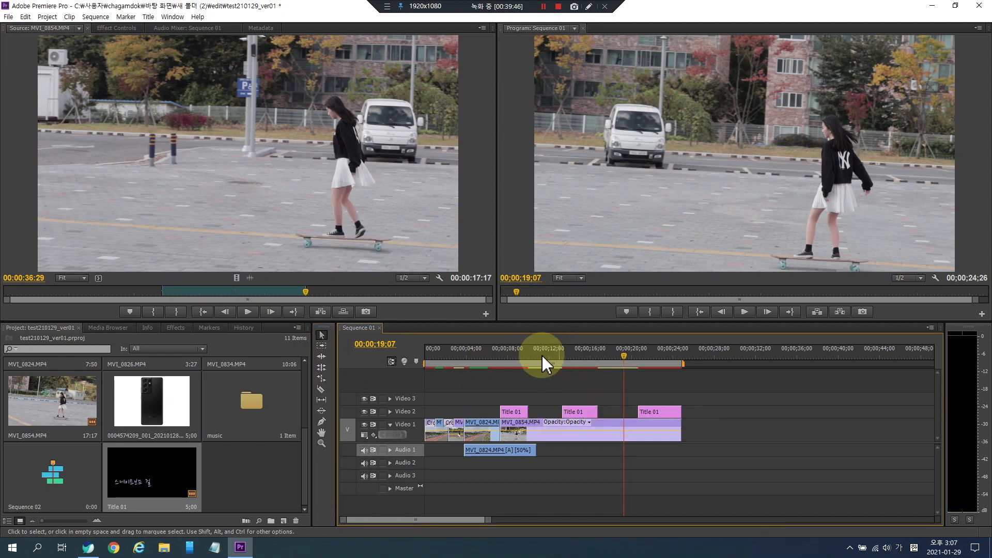
# - Play back the sequence to check where the title pieces appear
pyautogui.click(482, 356)
pyautogui.press('space')
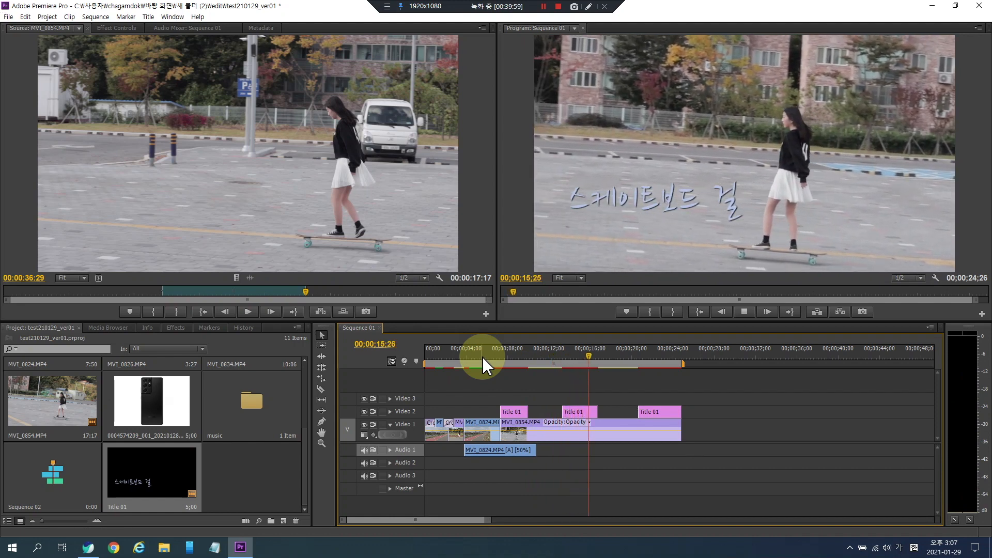
pyautogui.press('space')
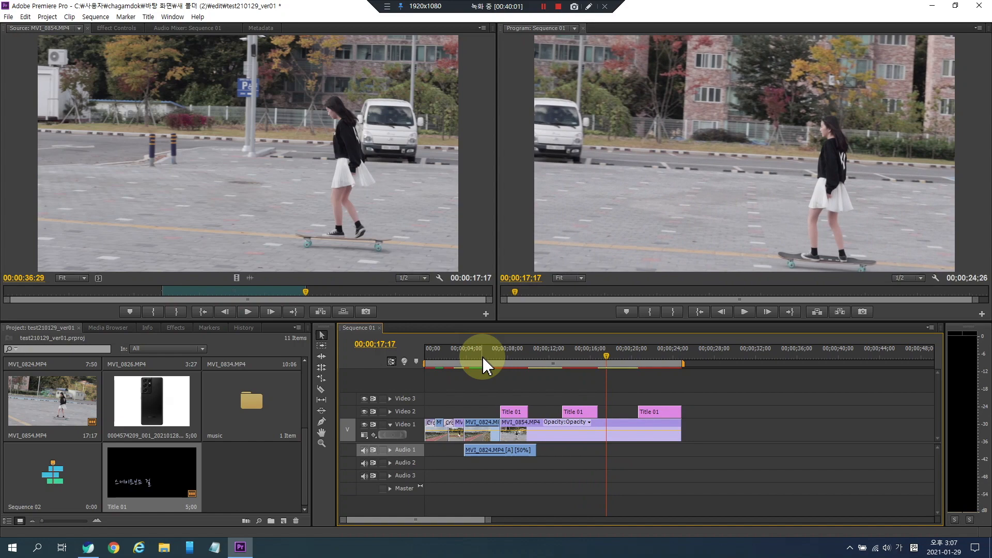
pyautogui.click(505, 355)
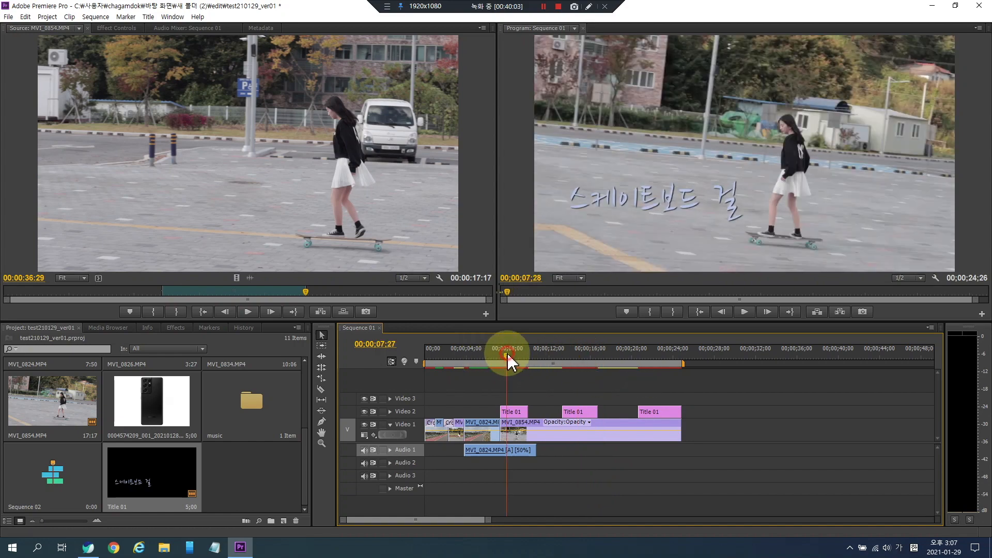
pyautogui.click(593, 357)
pyautogui.click(655, 358)
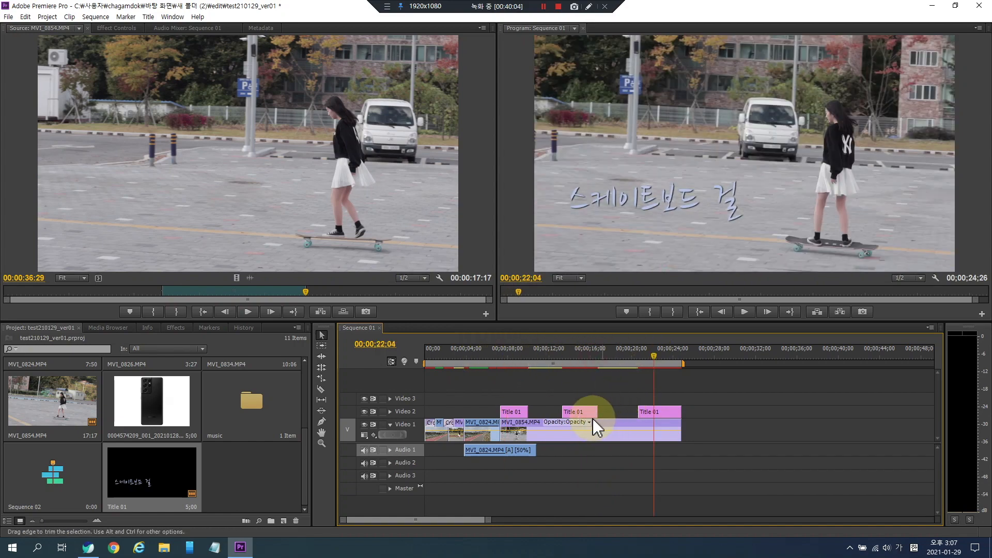
# - Move the middle title piece to the start of the sequence
pyautogui.moveTo(592, 412); pyautogui.dragTo(437, 412)
pyautogui.moveTo(434, 355); pyautogui.dragTo(395, 356)
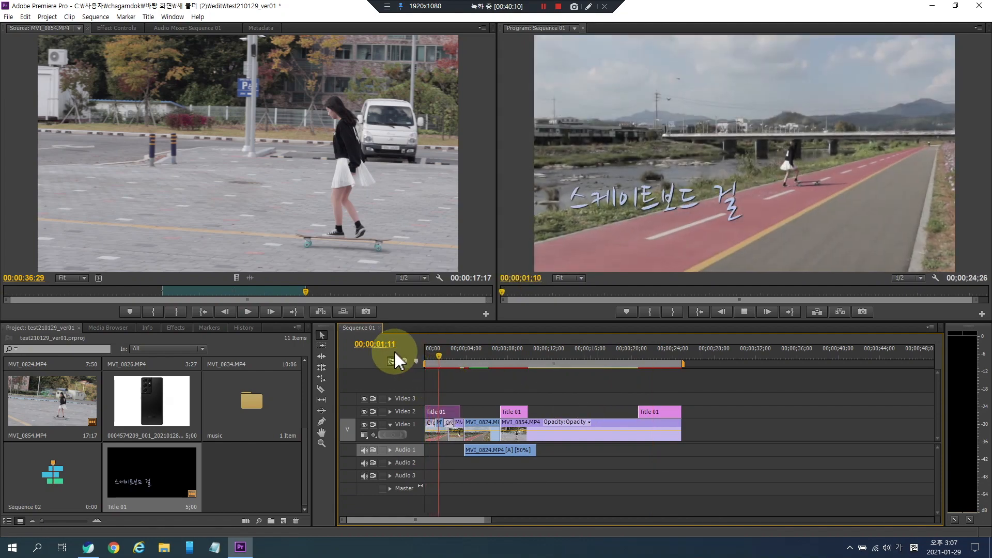
# - Open the title and move its text to the upper right corner of the frame
pyautogui.doubleClick(456, 412)
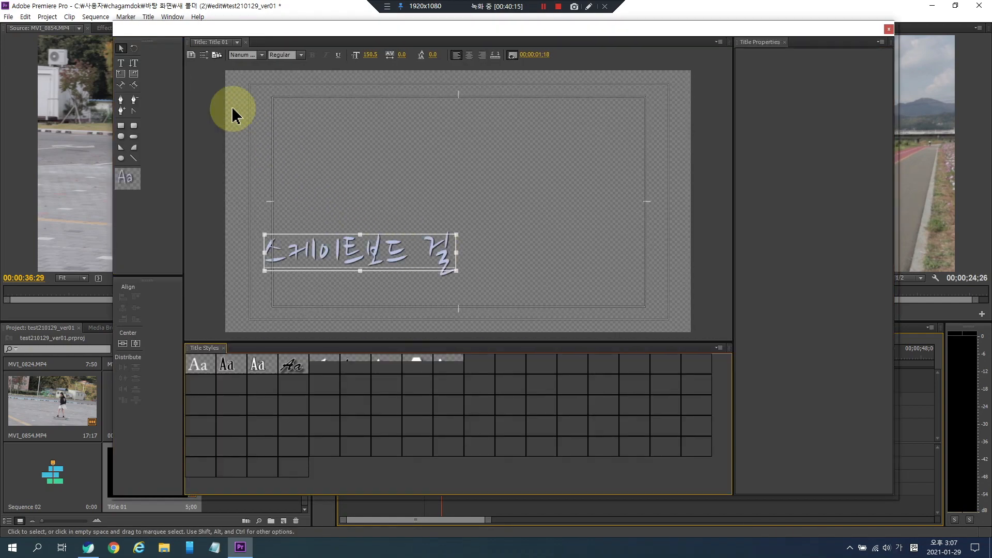
pyautogui.moveTo(433, 237); pyautogui.dragTo(558, 106)
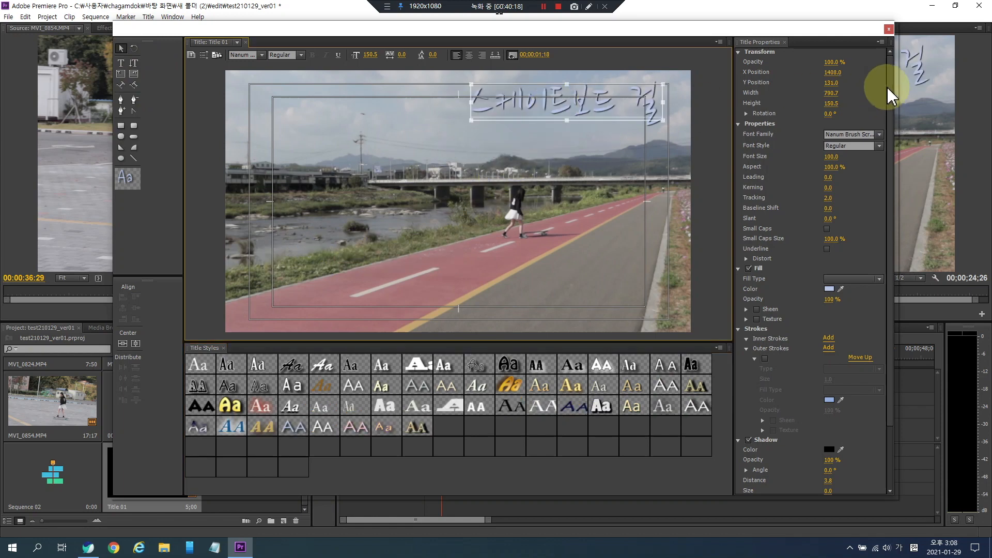
pyautogui.click(888, 29)
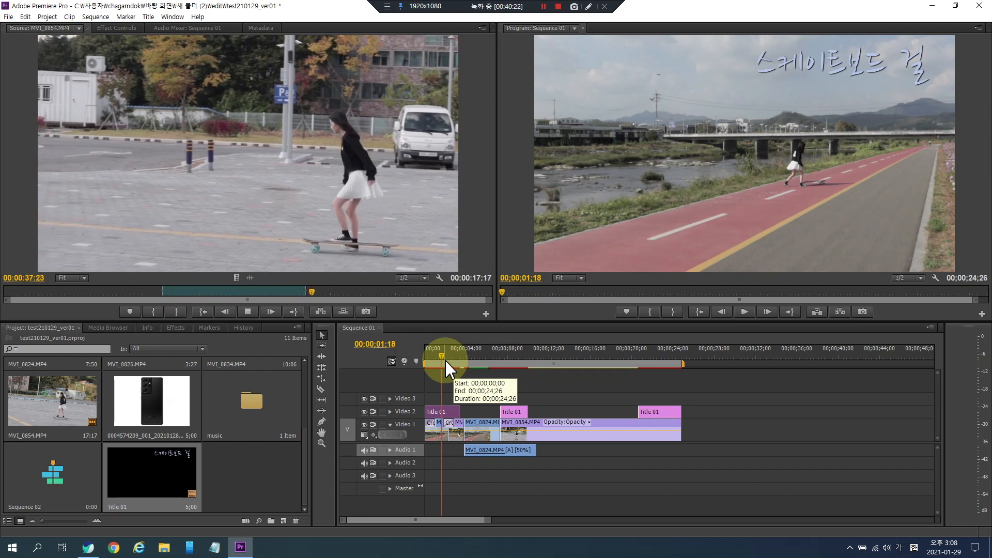
# - Play back the start of the sequence to preview the repositioned title
pyautogui.press('space')
pyautogui.click(445, 359)
pyautogui.press('space')
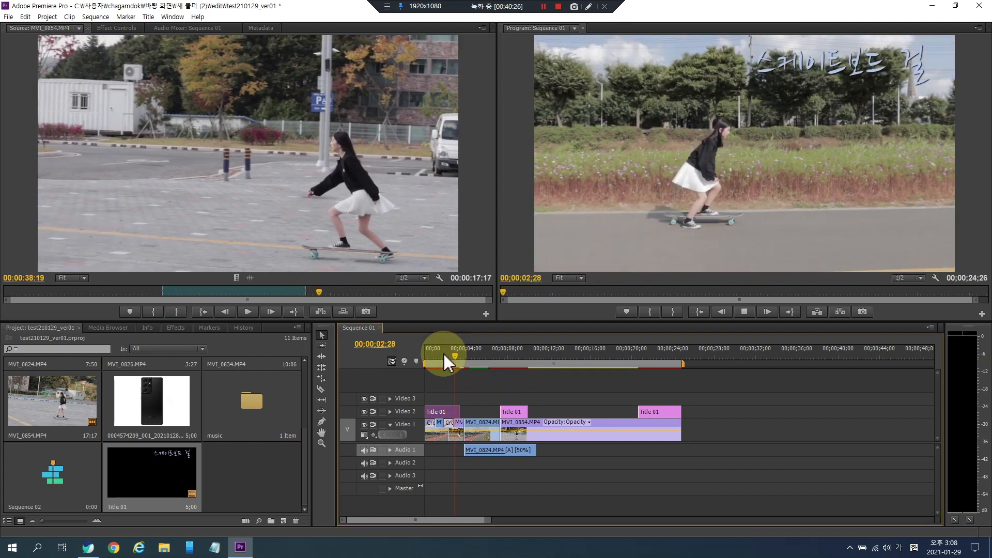
pyautogui.press('space')
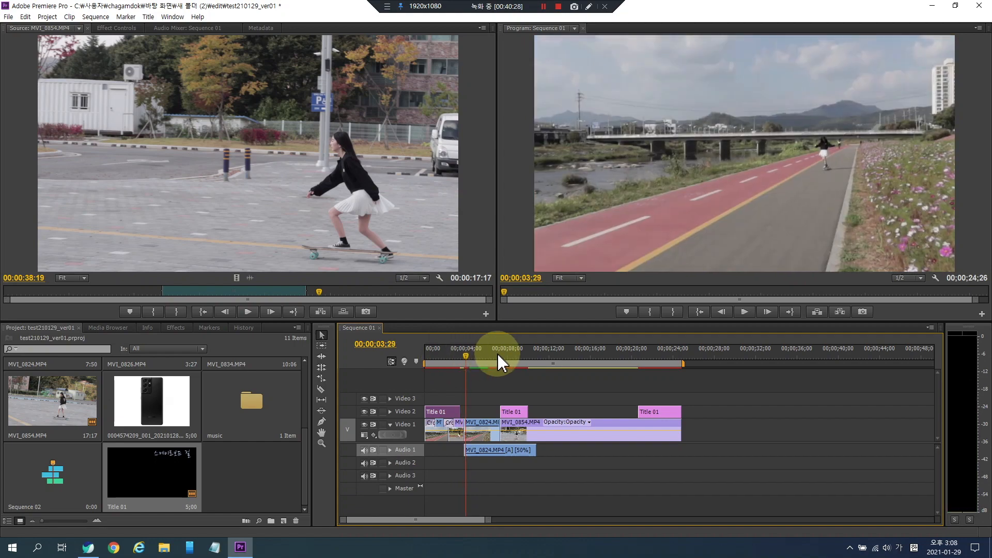
pyautogui.moveTo(498, 355); pyautogui.dragTo(514, 358)
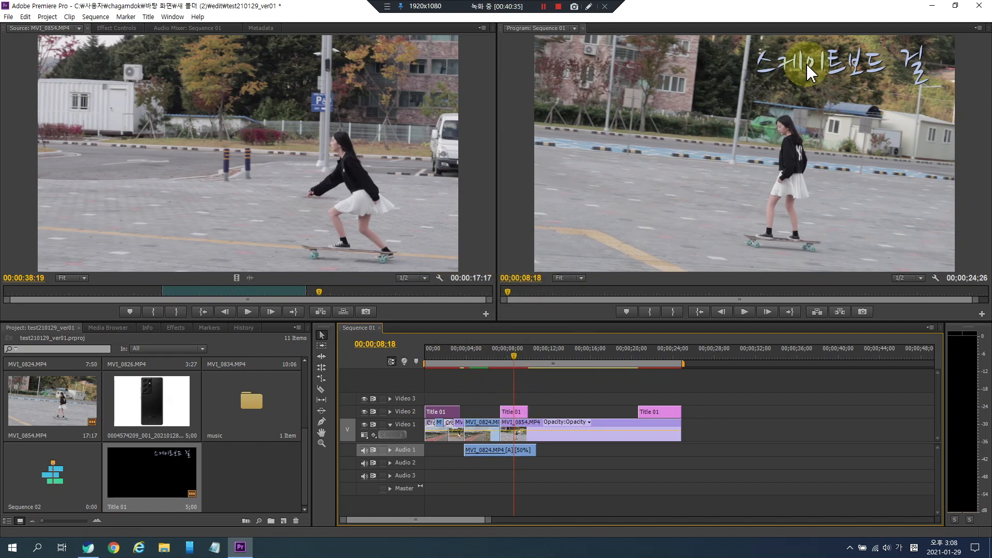
pyautogui.click(544, 413)
pyautogui.click(494, 411)
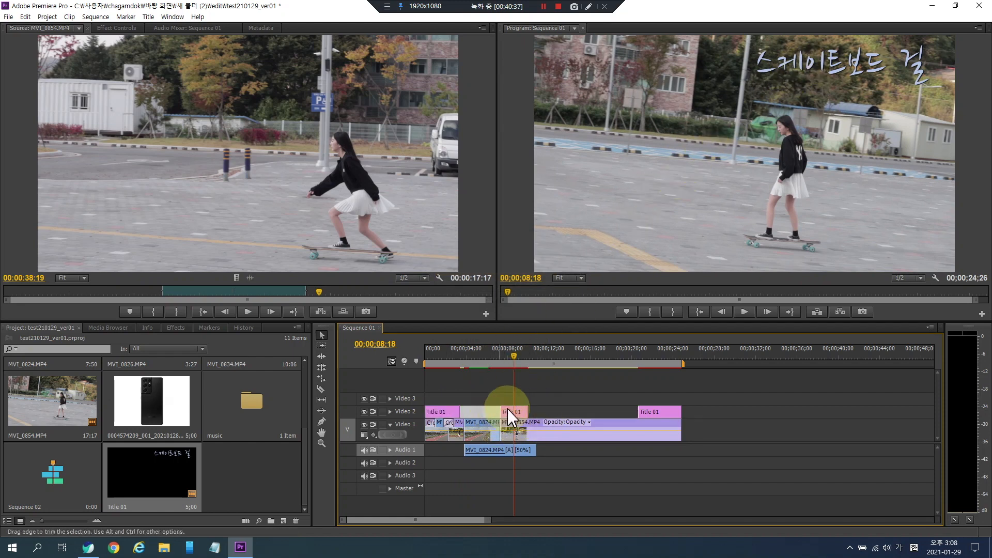
pyautogui.click(452, 413)
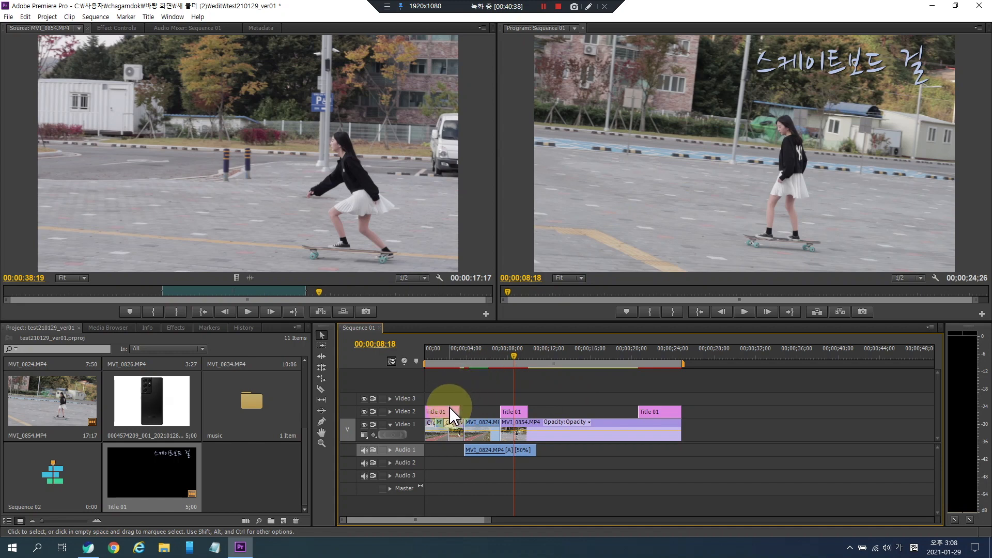
pyautogui.click(243, 466)
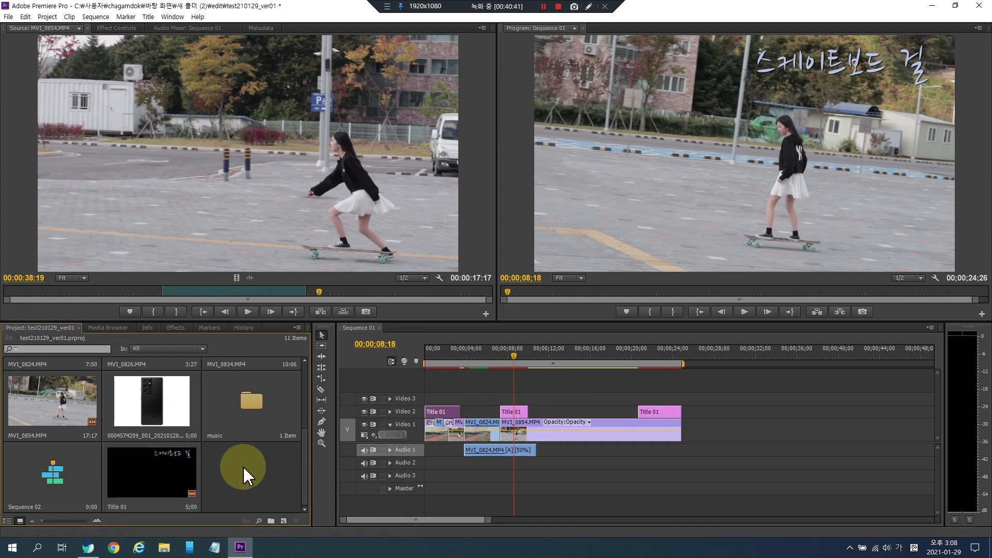
pyautogui.click(489, 412)
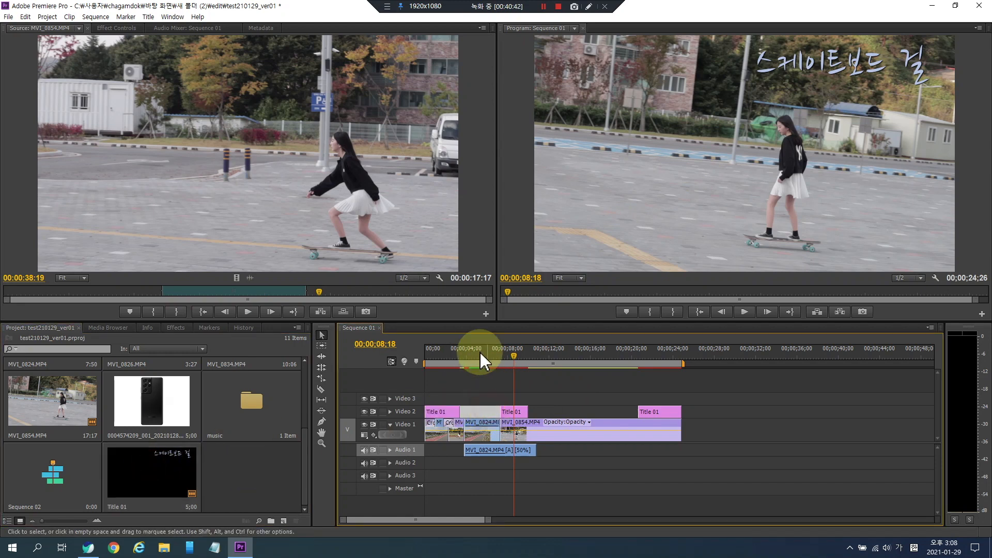
# - Scrub through the sequence to review where the title pieces appear
pyautogui.click(478, 364)
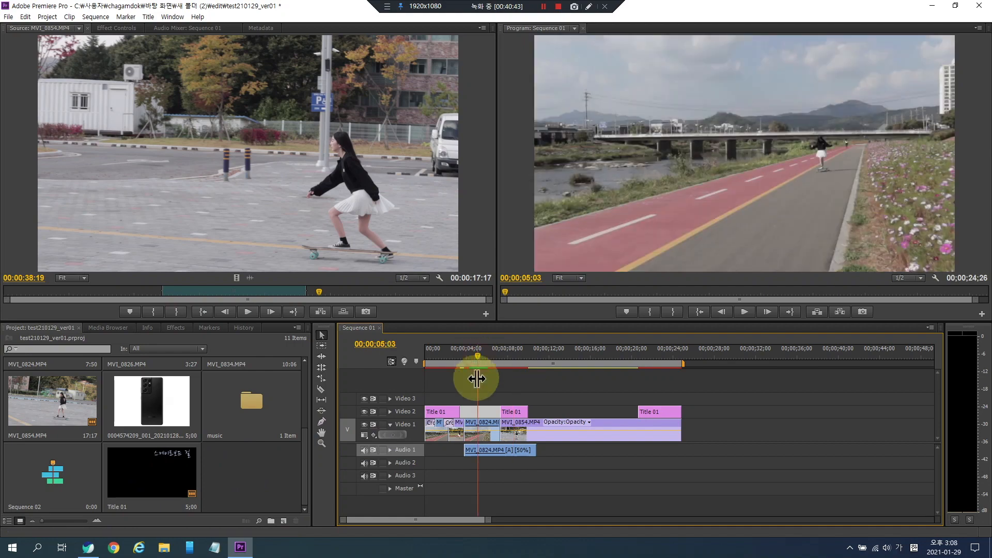
pyautogui.click(559, 362)
pyautogui.click(578, 412)
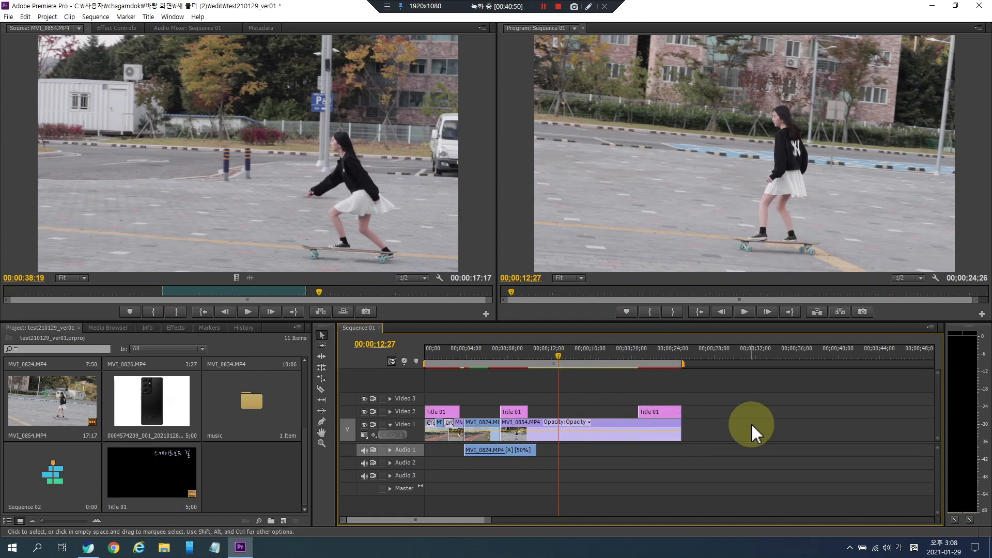
pyautogui.moveTo(597, 358); pyautogui.dragTo(576, 359)
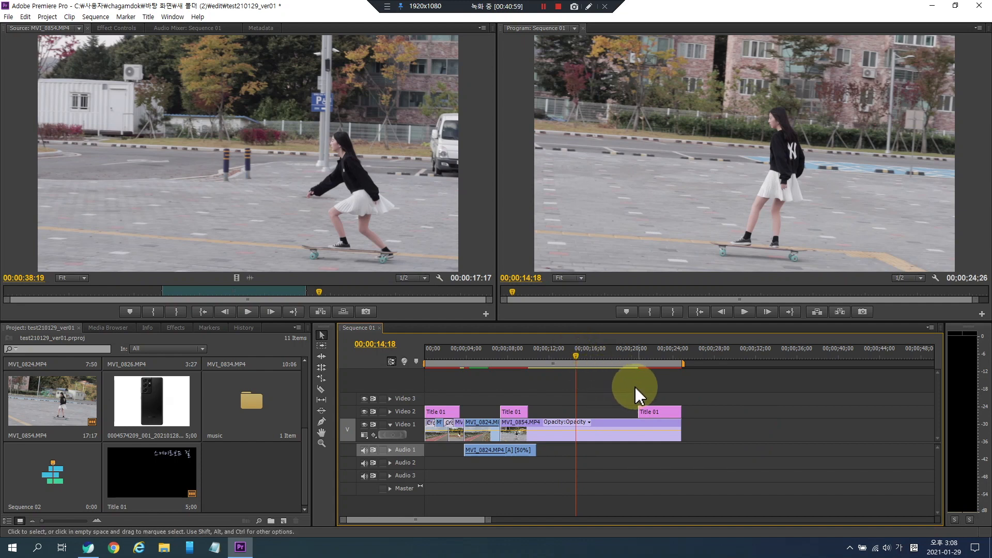
pyautogui.moveTo(514, 356); pyautogui.dragTo(394, 361)
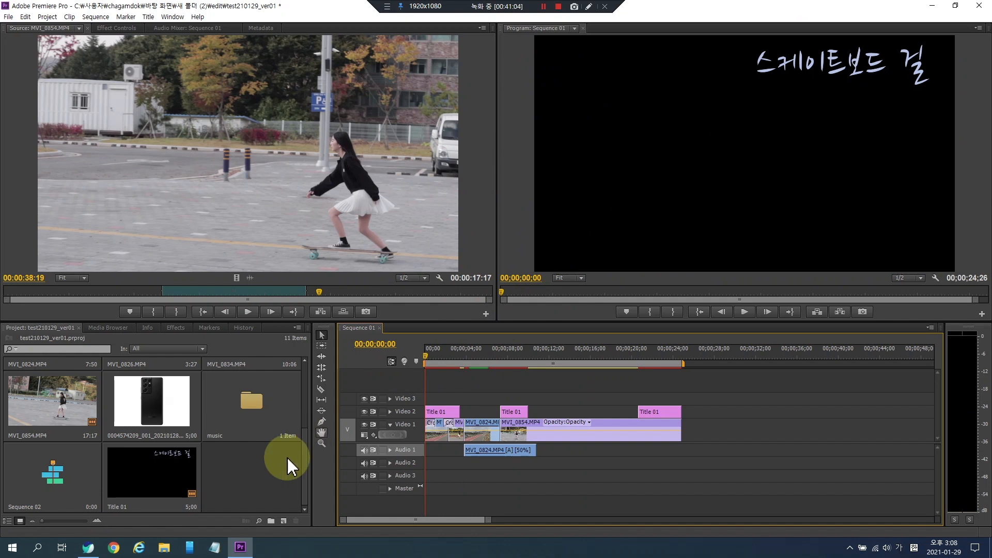
# - Create a new default still title named Title 02
pyautogui.click(148, 16)
pyautogui.moveTo(172, 28)
pyautogui.click(339, 29)
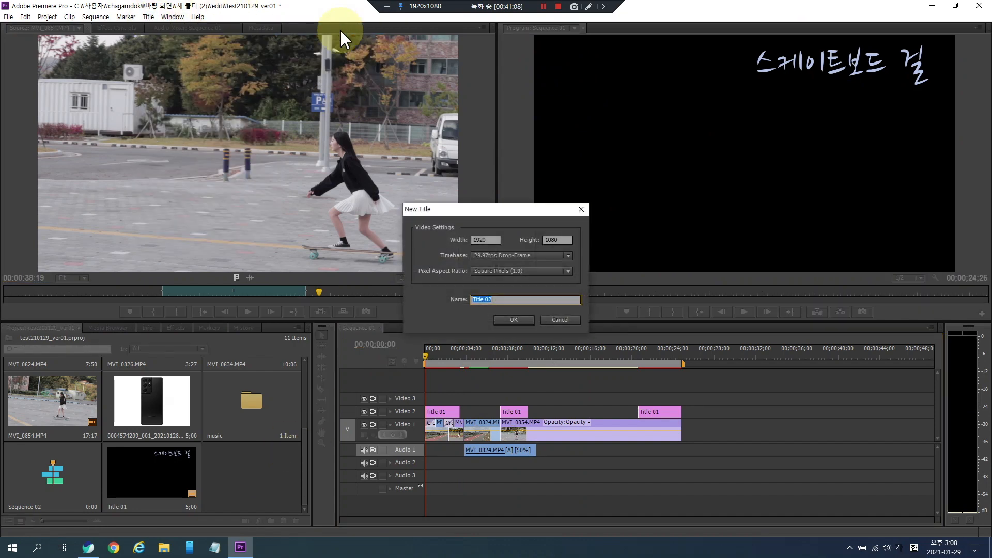
pyautogui.click(506, 321)
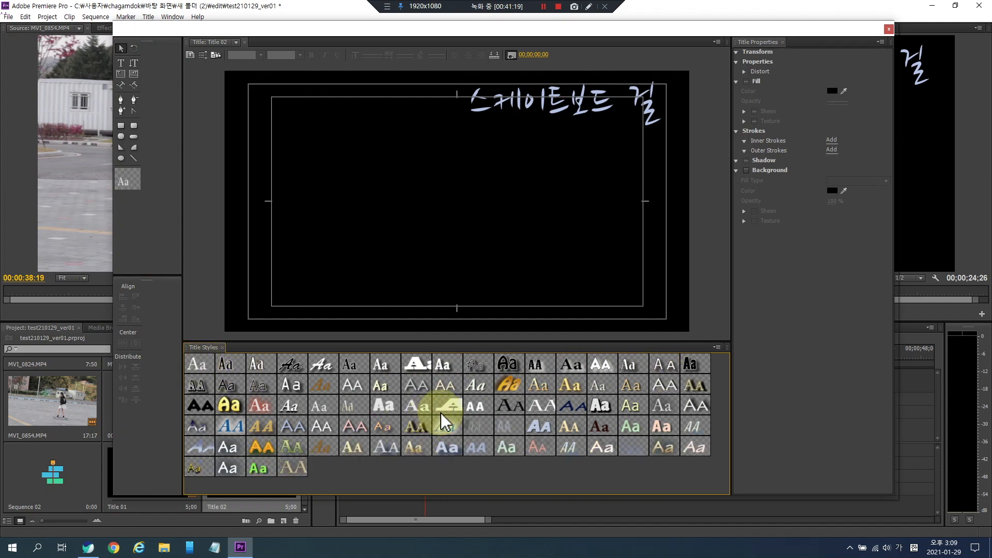
# - Apply a serif title style and add the text SBS in the upper left corner of the frame
pyautogui.click(412, 407)
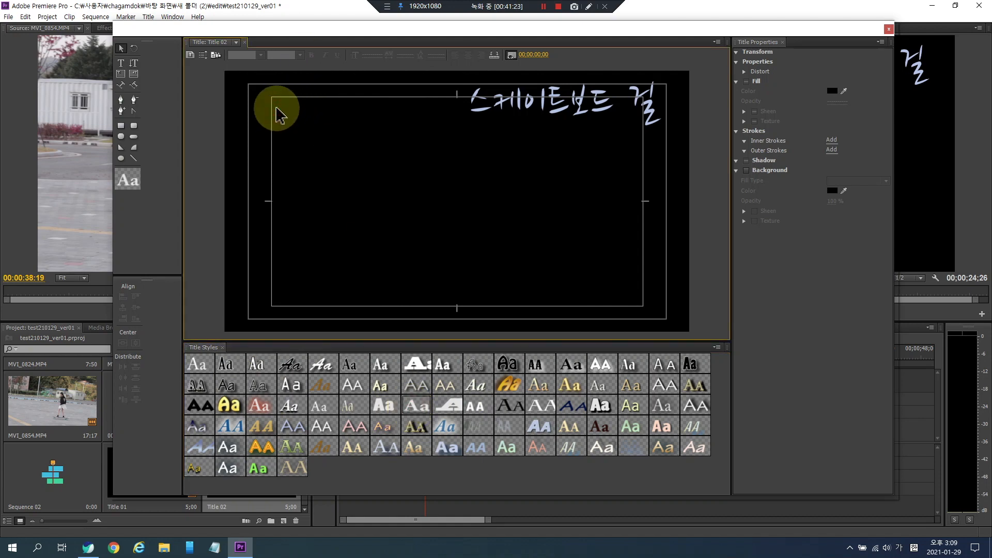
pyautogui.click(121, 63)
pyautogui.click(260, 103)
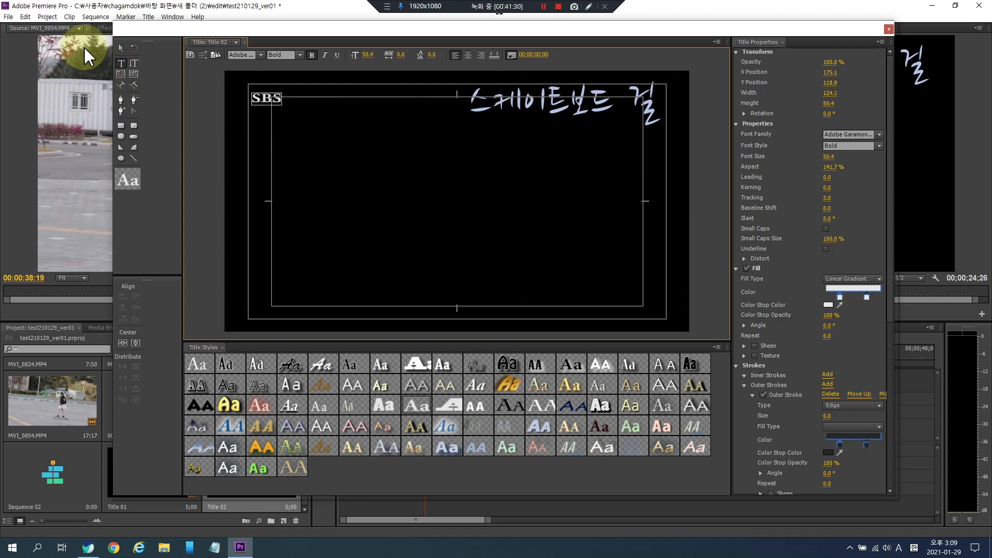
# - Enlarge the SBS text to a font size of about 125, nudge it upward, and close the titler
pyautogui.click(122, 49)
pyautogui.moveTo(284, 107); pyautogui.dragTo(327, 142)
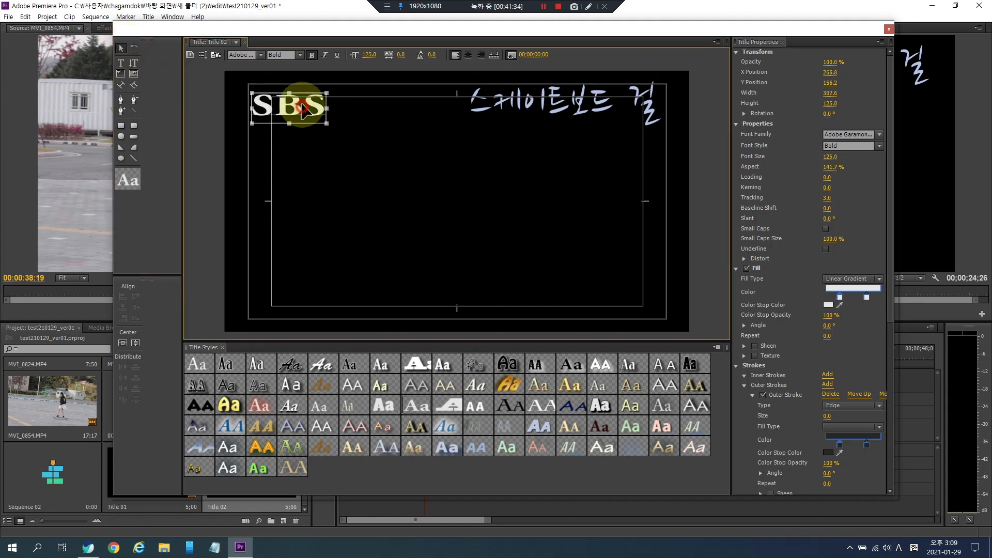
pyautogui.moveTo(290, 104); pyautogui.dragTo(289, 94)
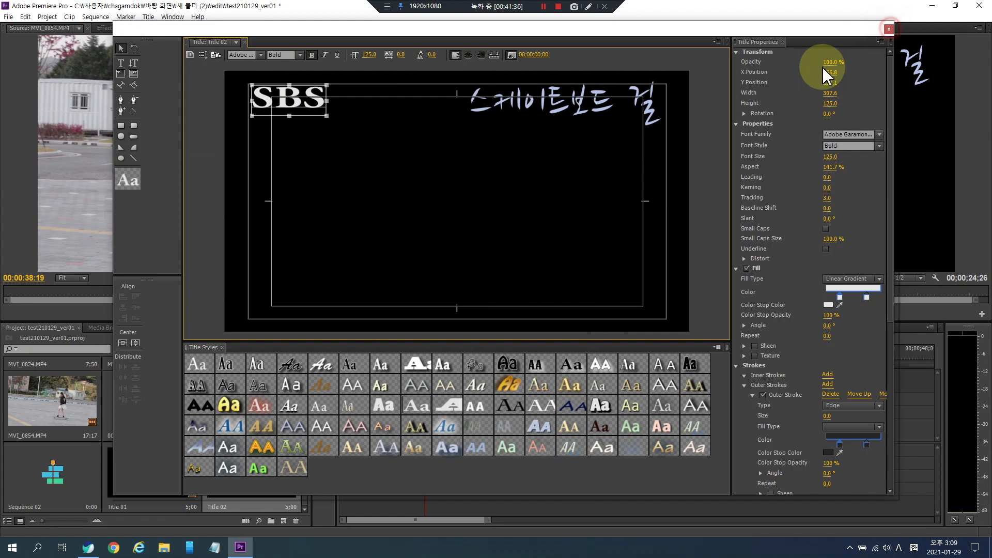
pyautogui.click(888, 30)
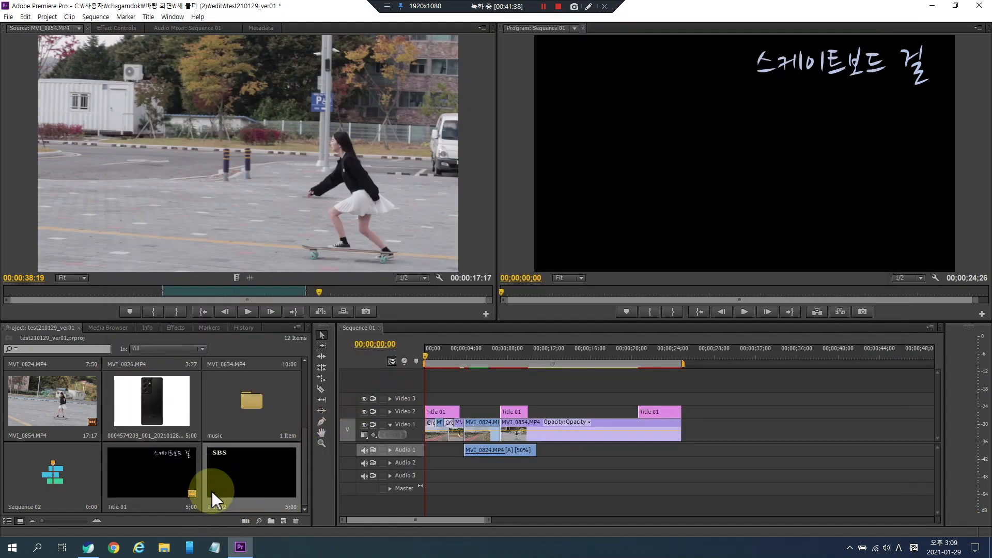
# - Place Title 02 on the Video 3 track starting at the beginning of the sequence
pyautogui.moveTo(235, 477); pyautogui.dragTo(684, 395)
# - Play back and scrub the sequence to preview the SBS title over the footage
pyautogui.moveTo(479, 350); pyautogui.dragTo(423, 351)
pyautogui.press('space')
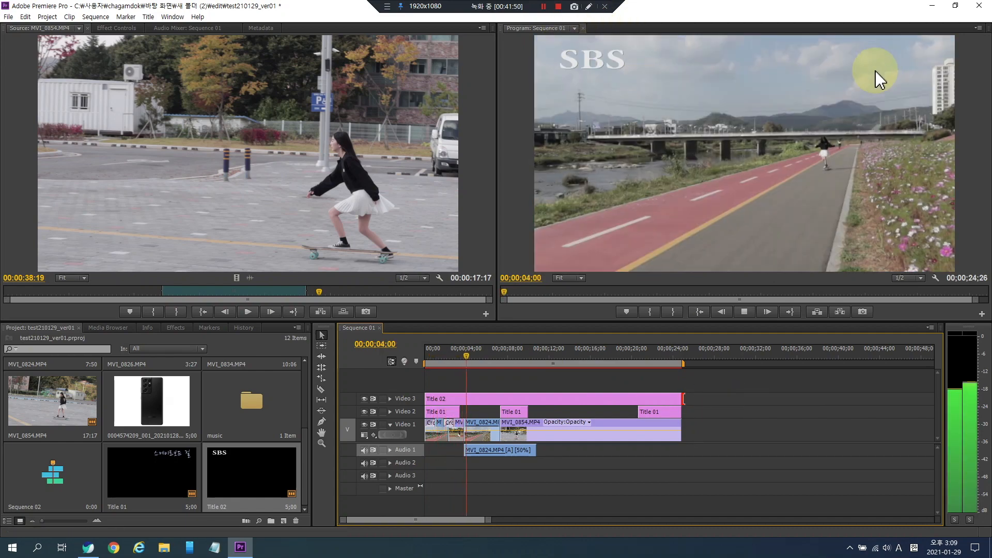
pyautogui.press('space')
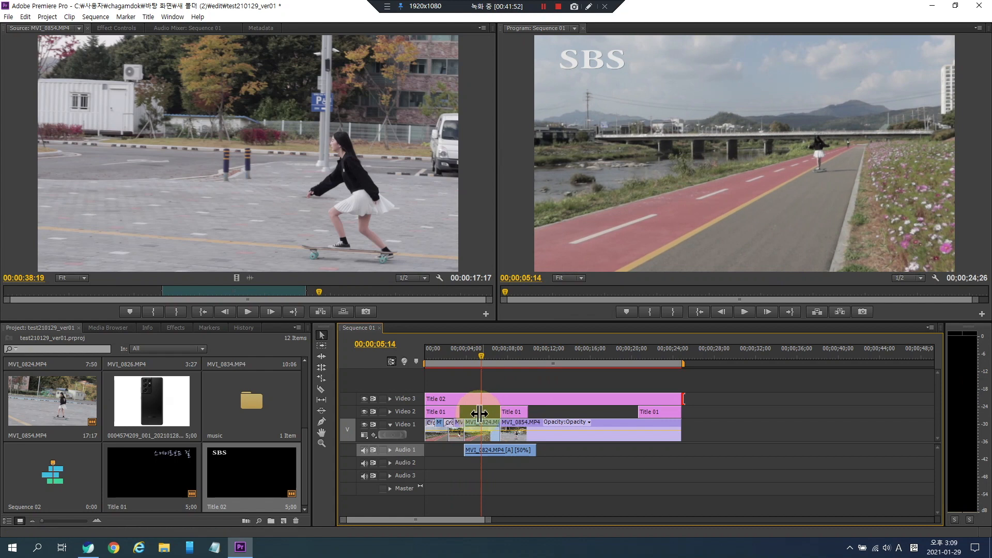
pyautogui.press('space')
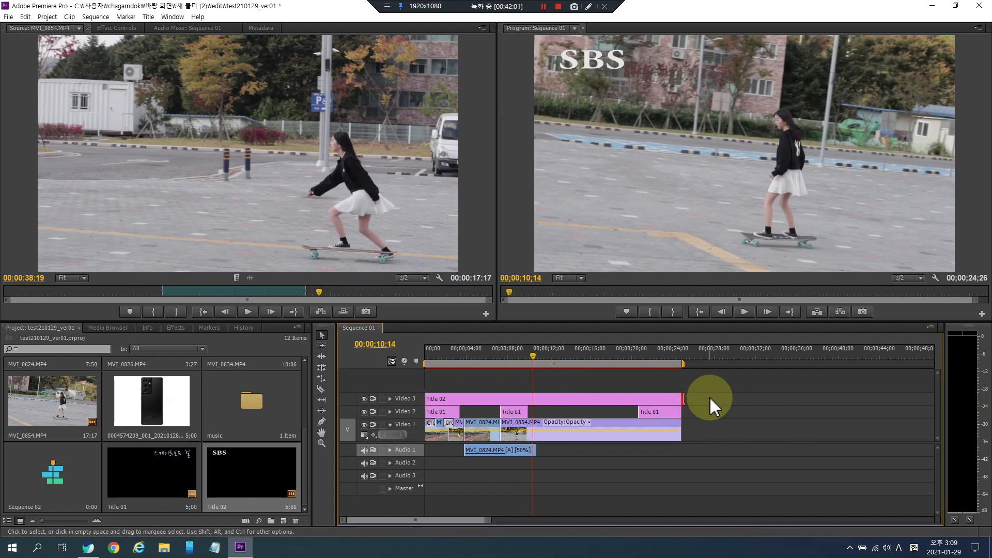
pyautogui.press('`')
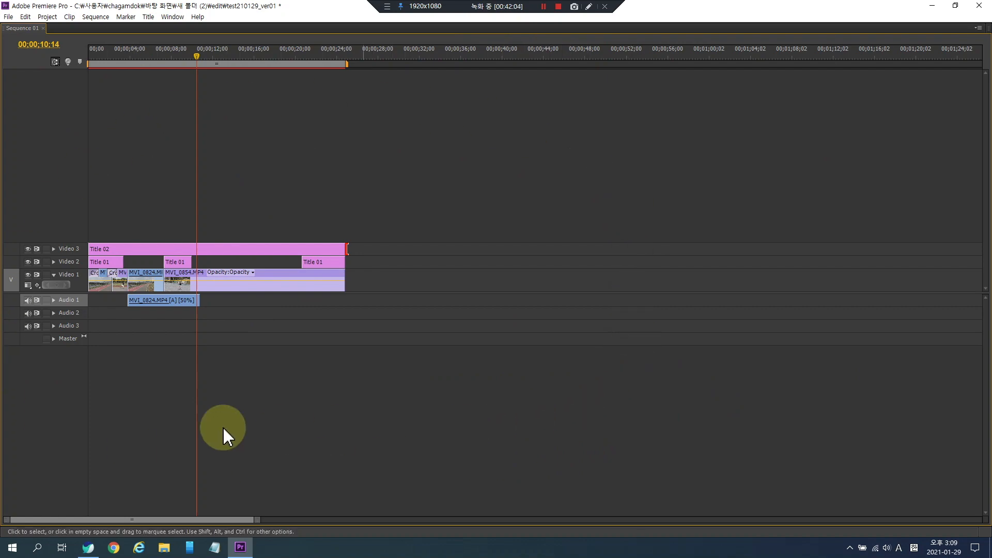
pyautogui.press('`')
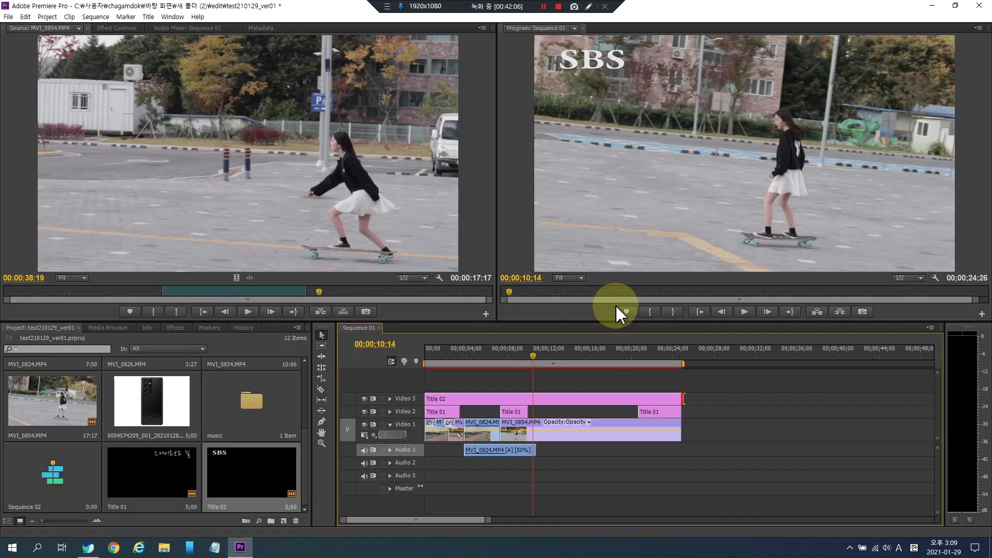
pyautogui.click(578, 356)
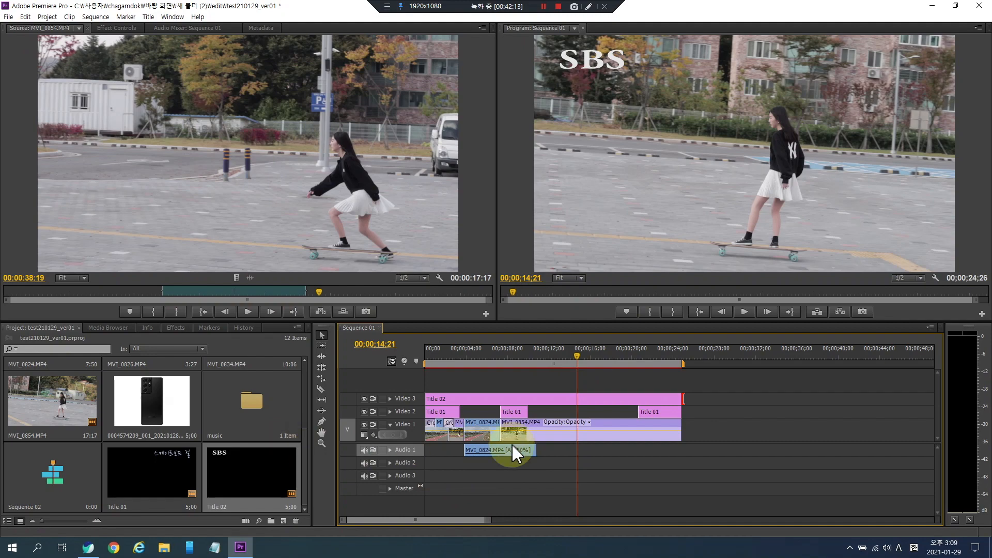
pyautogui.click(555, 356)
pyautogui.moveTo(523, 353); pyautogui.dragTo(419, 358)
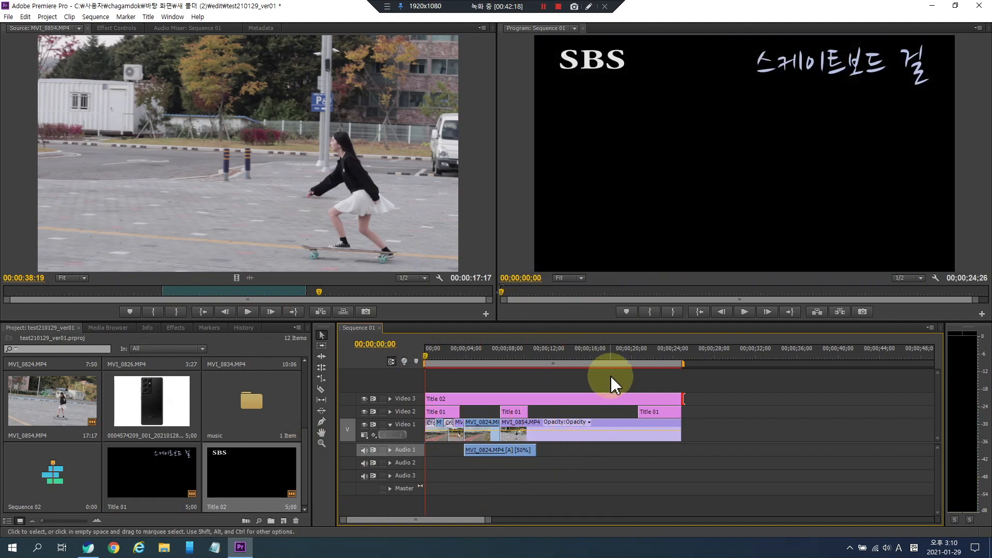
# - Move the playhead past the sequence end and create a new default still title, Title 03
pyautogui.moveTo(575, 356); pyautogui.dragTo(698, 351)
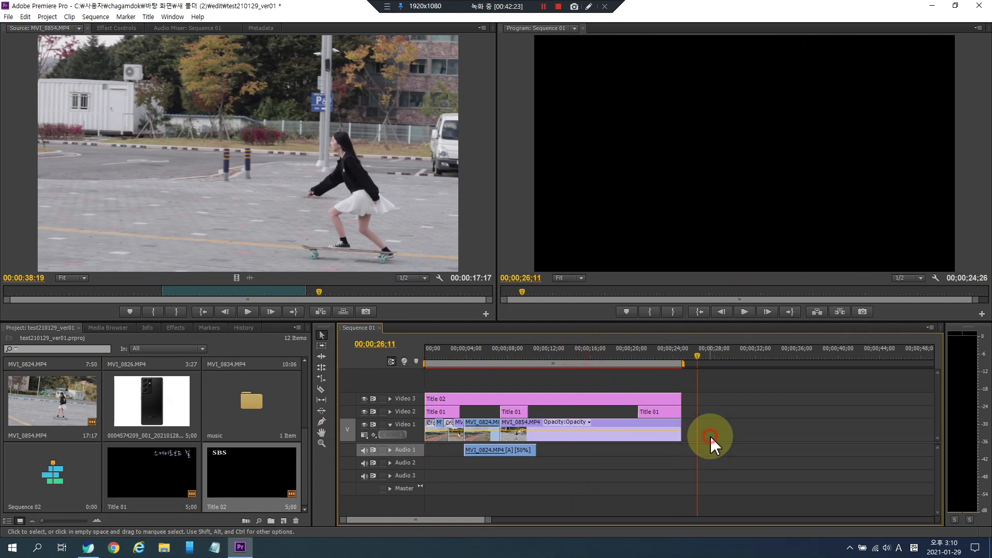
pyautogui.click(171, 17)
pyautogui.moveTo(196, 25)
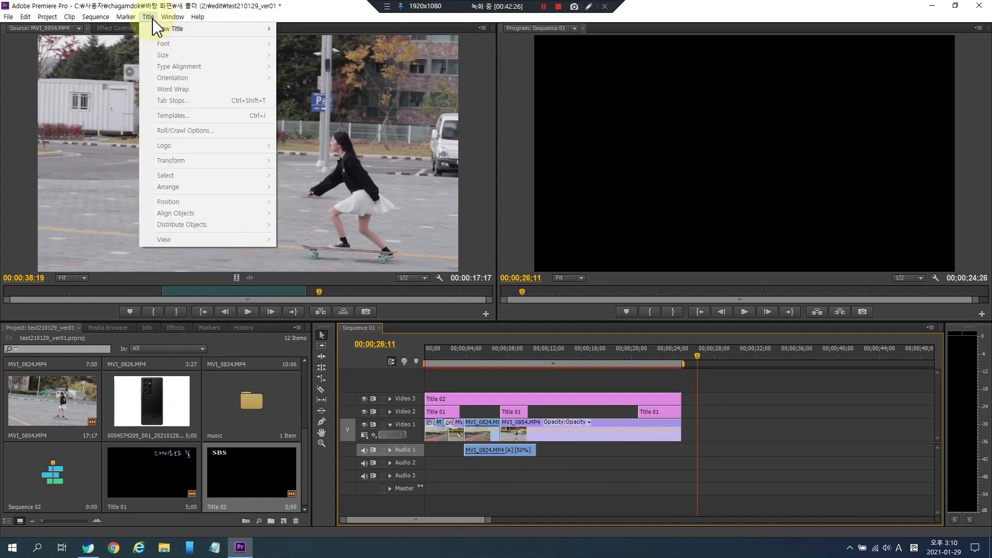
pyautogui.click(156, 29)
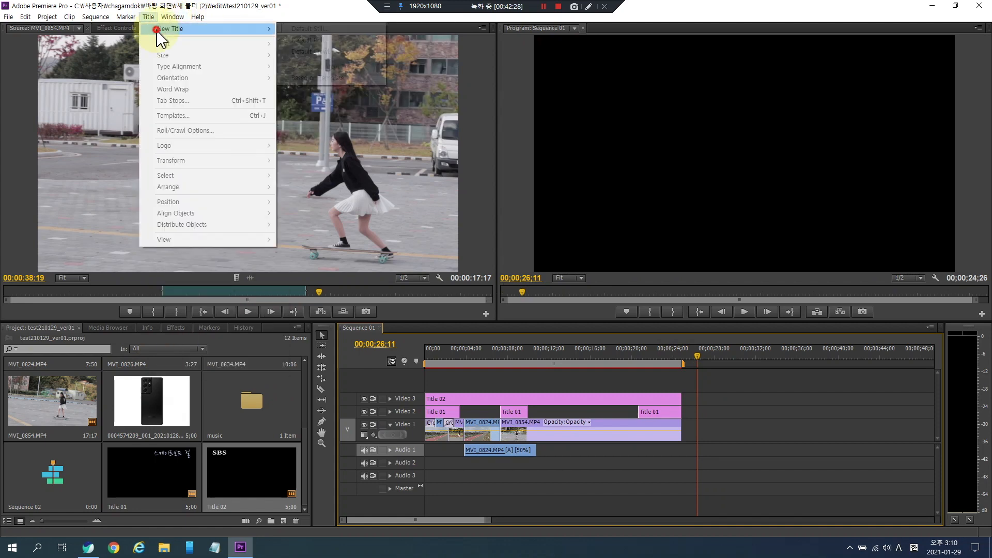
pyautogui.click(319, 31)
pyautogui.click(507, 319)
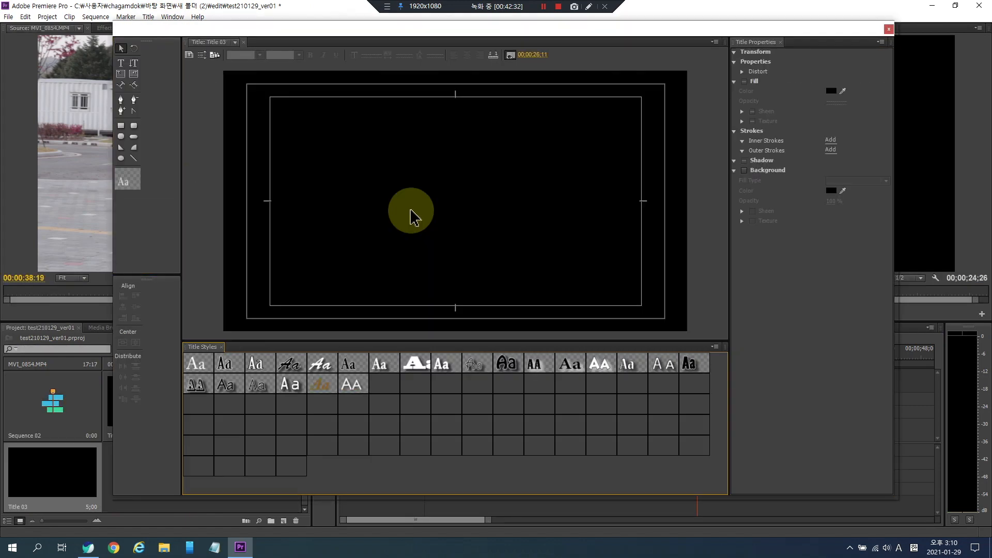
# - Type several lines of placeholder text, starting with adgag and ad, in the centre of the frame
pyautogui.click(121, 62)
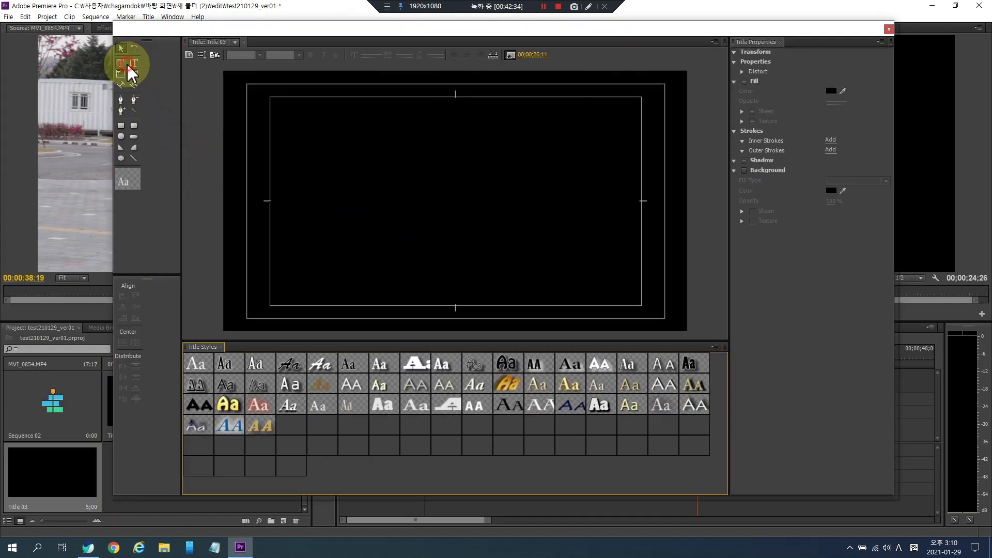
pyautogui.click(409, 190)
pyautogui.write('adgag')
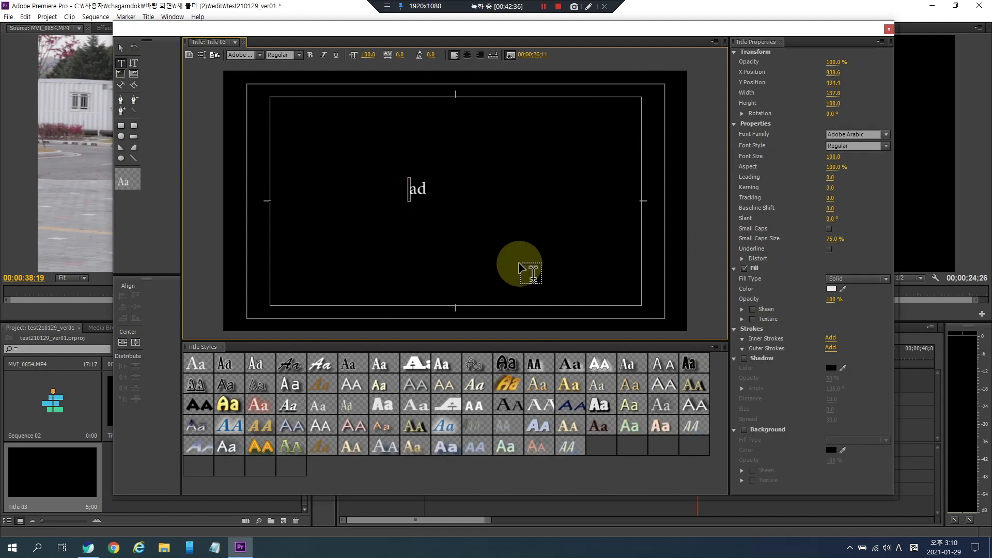
pyautogui.press('Return')
pyautogui.write('ad')
pyautogui.press('Return')
pyautogui.write('ar')
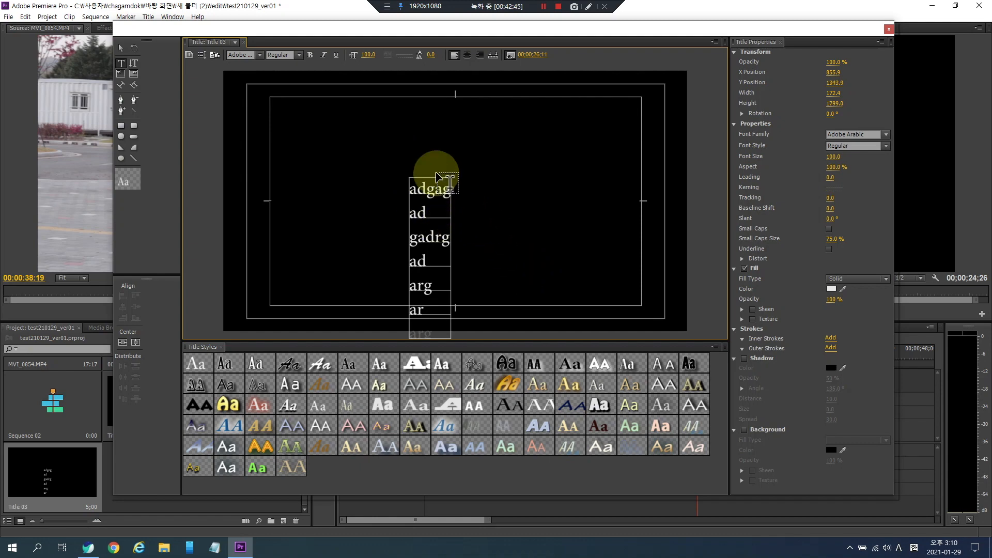
# - Set the title type to Roll with Start Off Screen and End Off Screen enabled, then close the titler
pyautogui.click(201, 55)
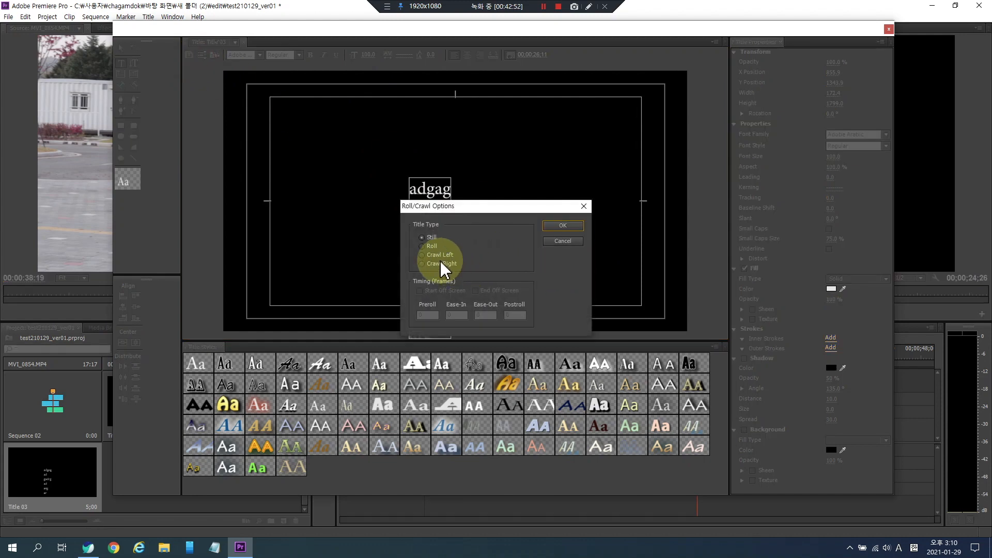
pyautogui.click(428, 247)
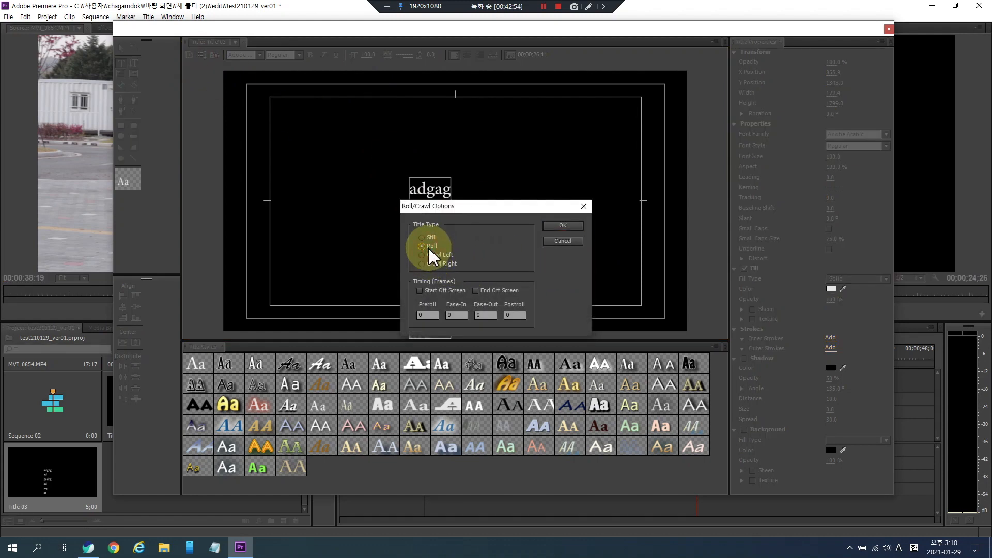
pyautogui.click(426, 292)
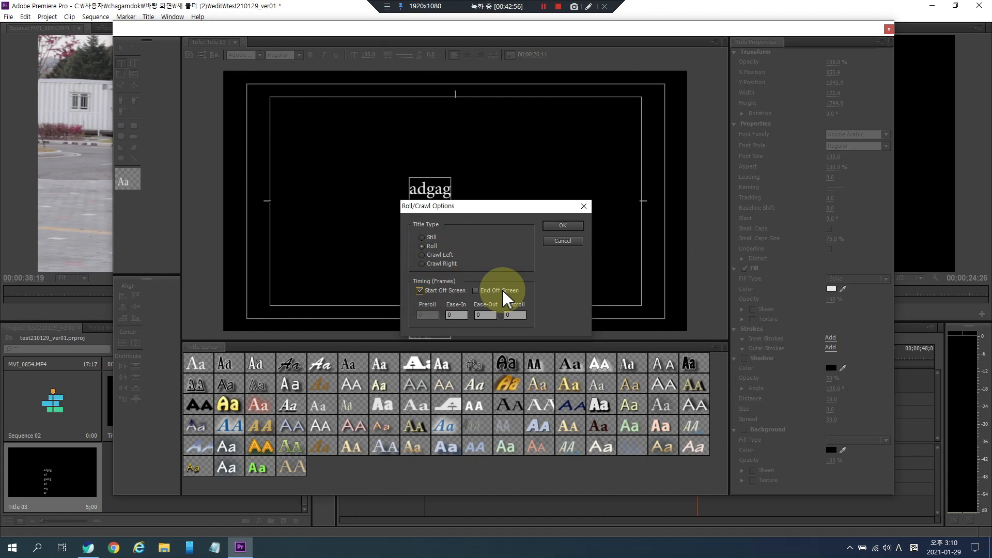
pyautogui.click(557, 228)
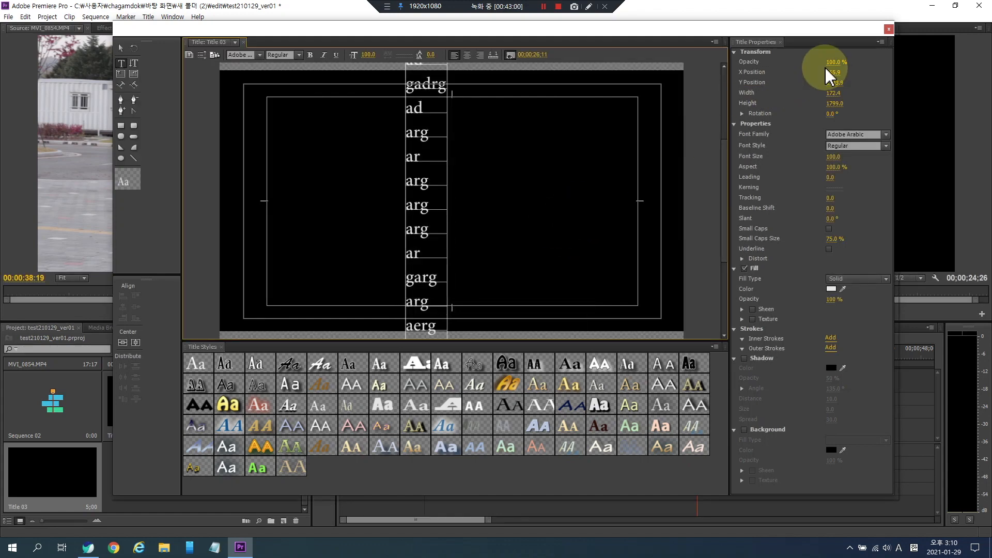
pyautogui.click(887, 29)
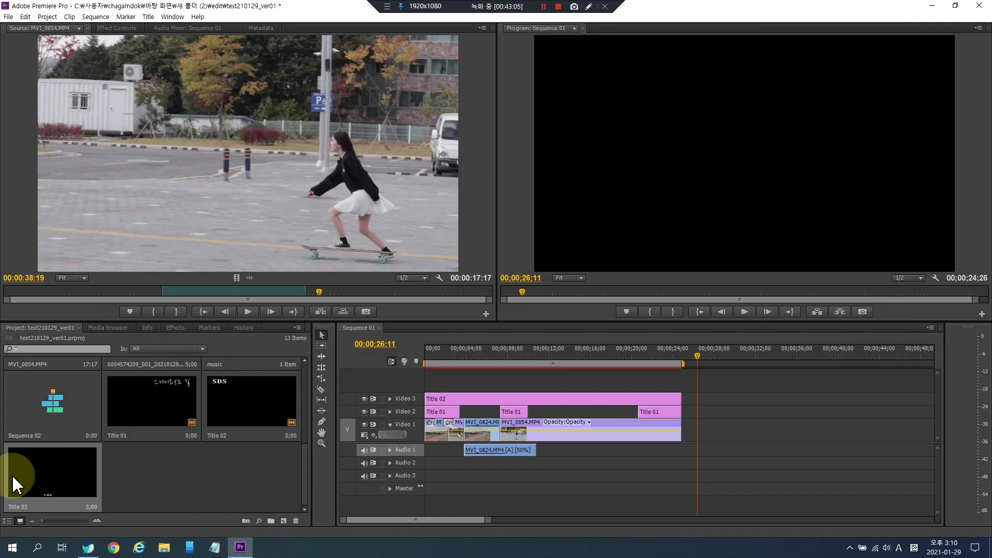
# - Place Title 03 on Video 1 after the last clip and play the rolling text
pyautogui.moveTo(54, 475); pyautogui.dragTo(691, 413)
pyautogui.click(675, 346)
pyautogui.press('space')
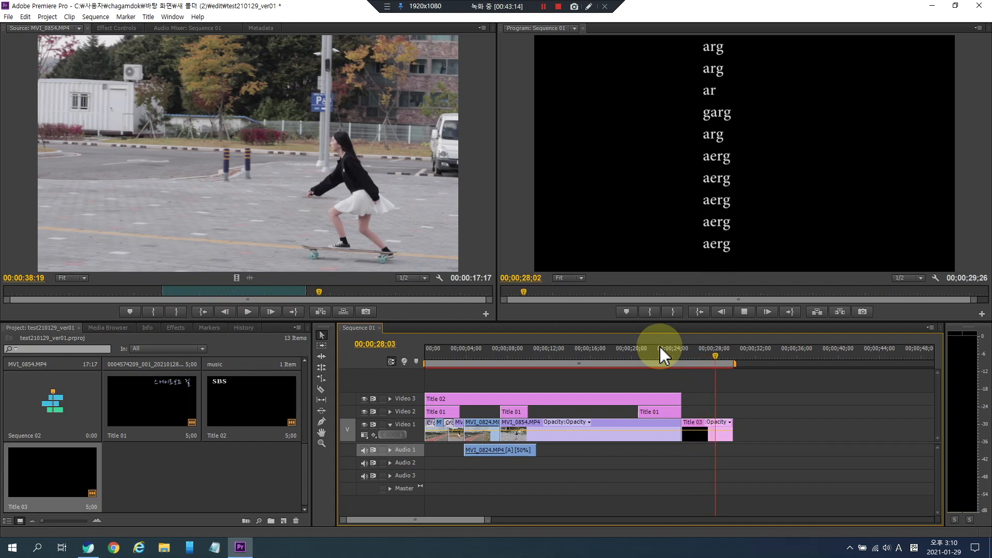
pyautogui.press('space')
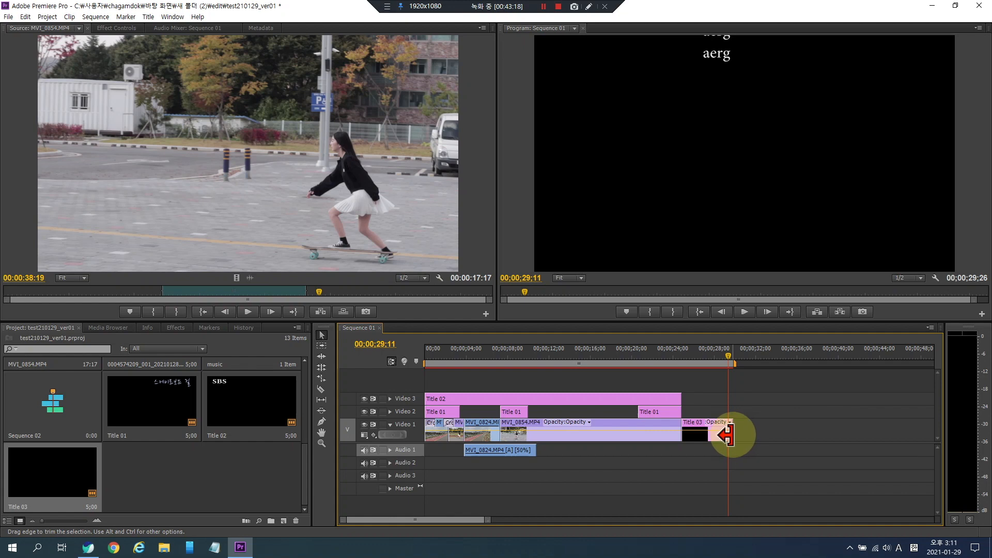
# - Lengthen Title 03 to end at about 37 seconds and play back the roll again
pyautogui.moveTo(726, 436); pyautogui.dragTo(816, 431)
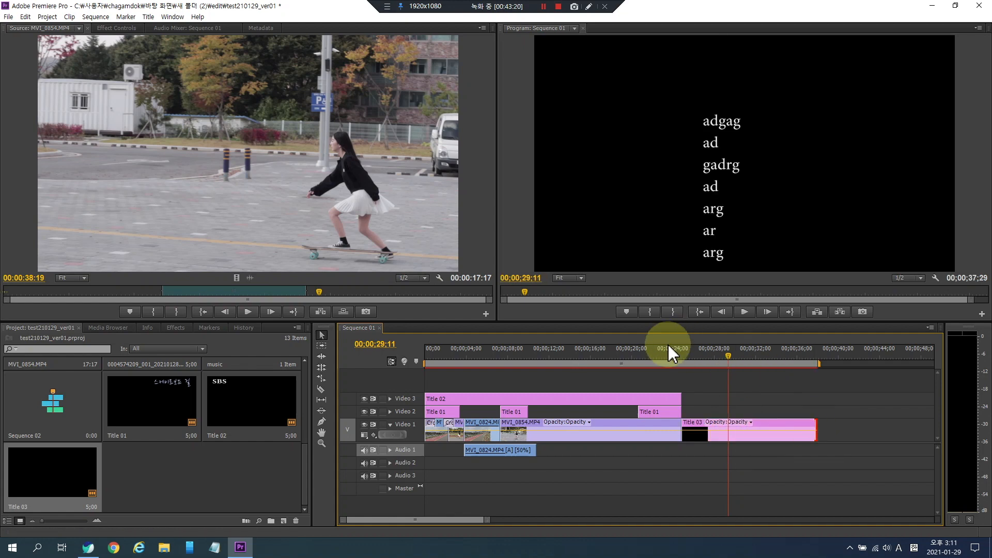
pyautogui.click(677, 351)
pyautogui.press('space')
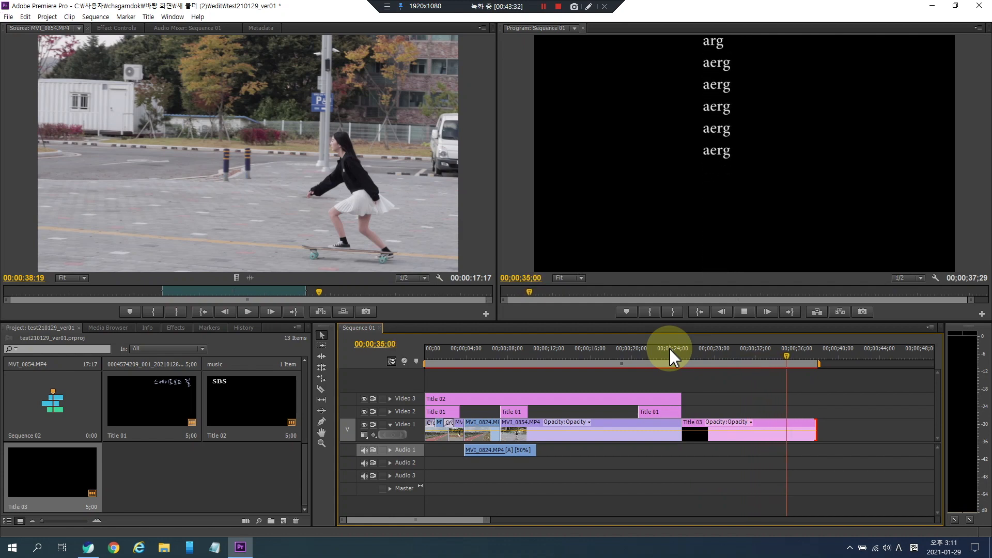
pyautogui.press('space')
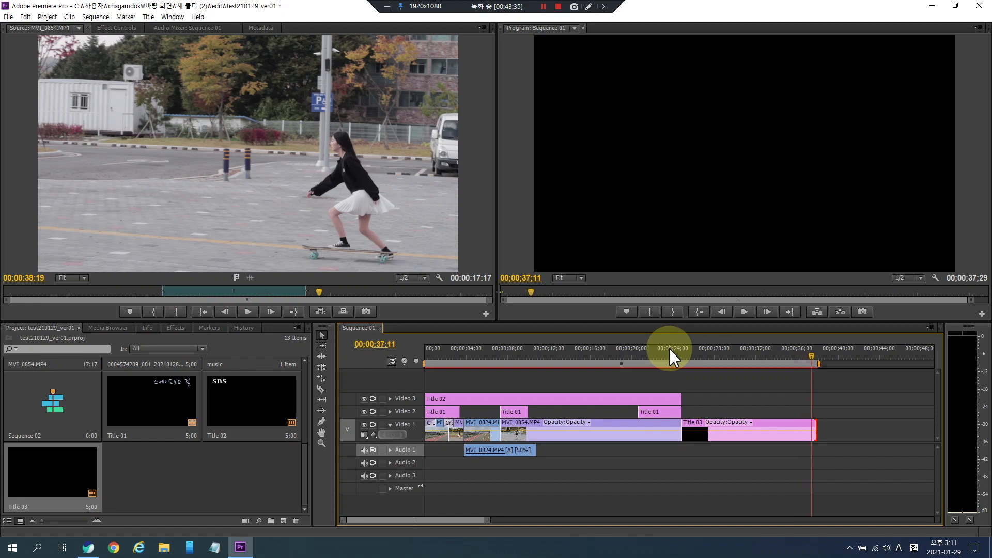
# - Scrub through the rolling credits of Title 03 near the end of the sequence
pyautogui.click(735, 357)
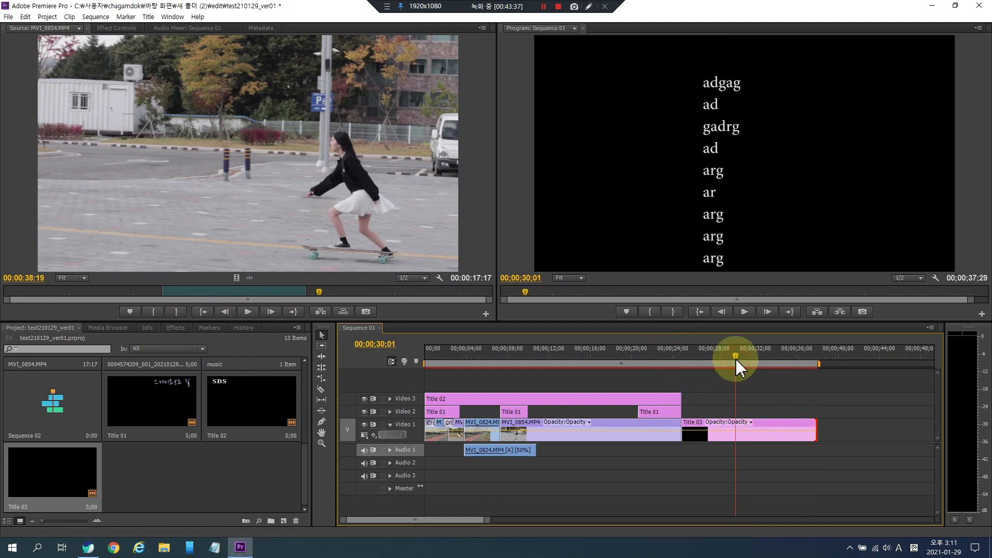
pyautogui.click(763, 437)
pyautogui.moveTo(761, 351); pyautogui.dragTo(721, 357)
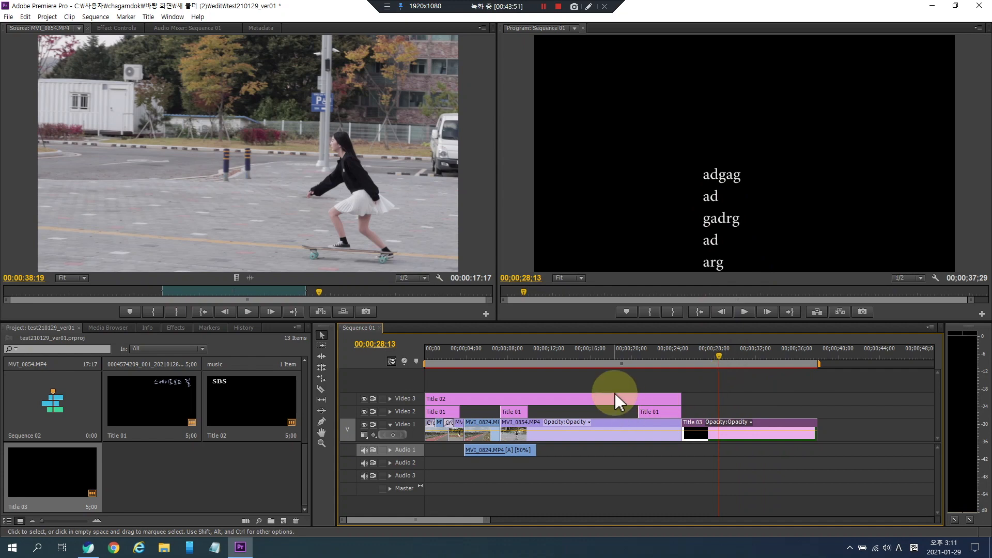
# - Move the SBS logo to the upper-right corner of the frame
pyautogui.click(576, 353)
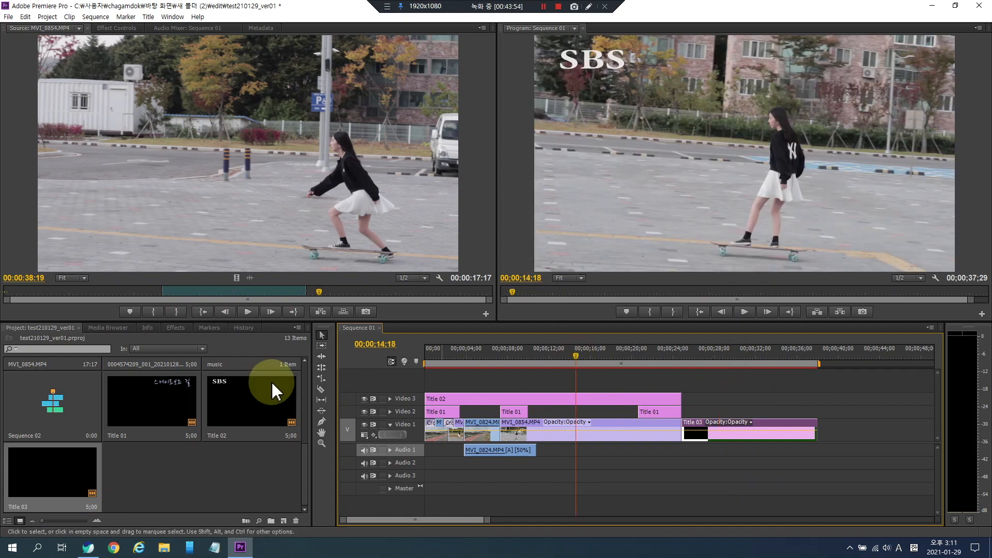
pyautogui.click(629, 63)
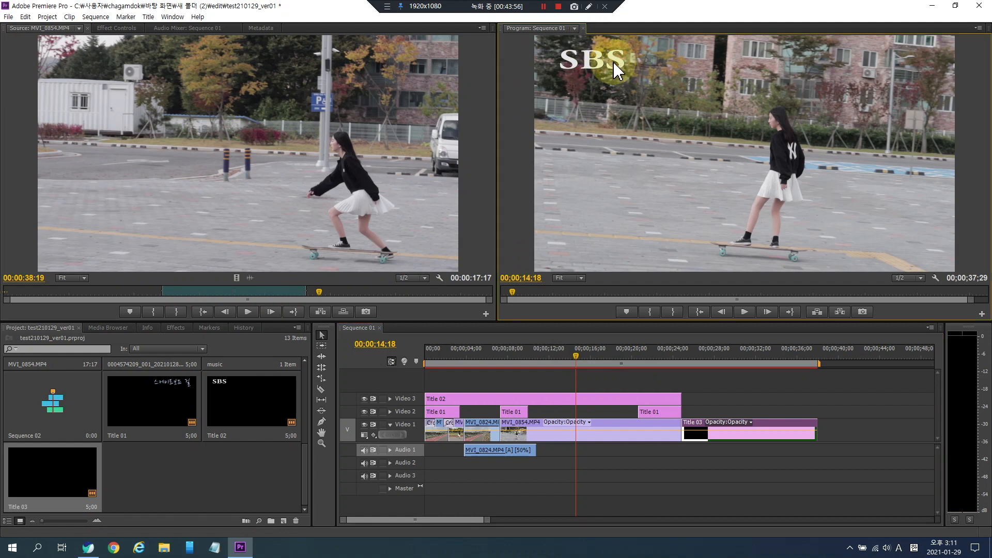
pyautogui.click(601, 67)
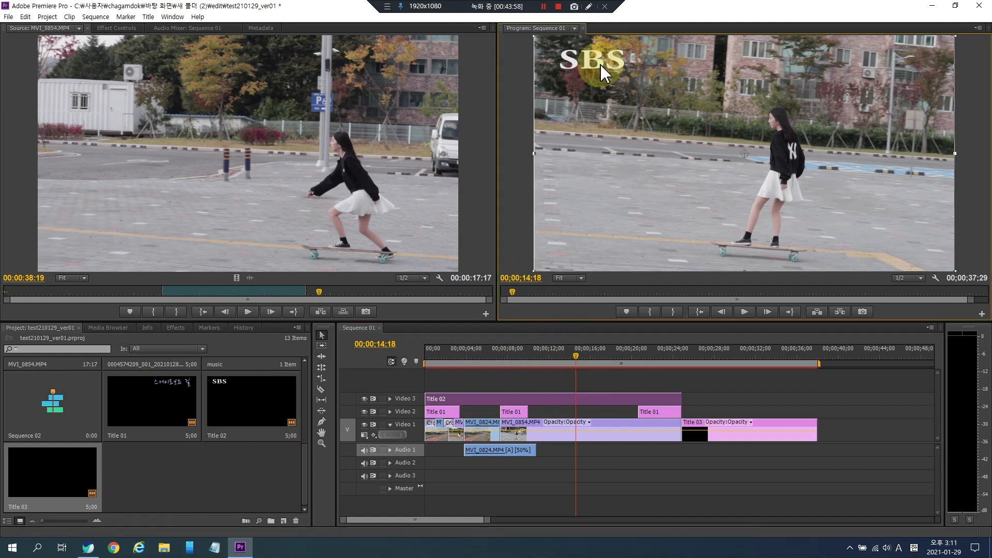
pyautogui.moveTo(607, 75); pyautogui.dragTo(922, 119)
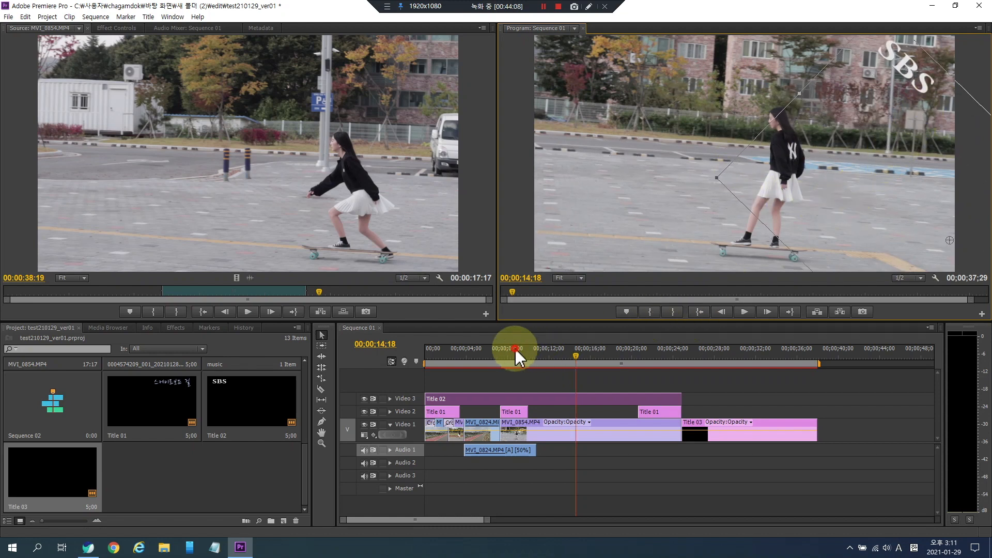
# - Play the sequence from the beginning to review the logo placement
pyautogui.moveTo(516, 350); pyautogui.dragTo(421, 351)
pyautogui.press('space')
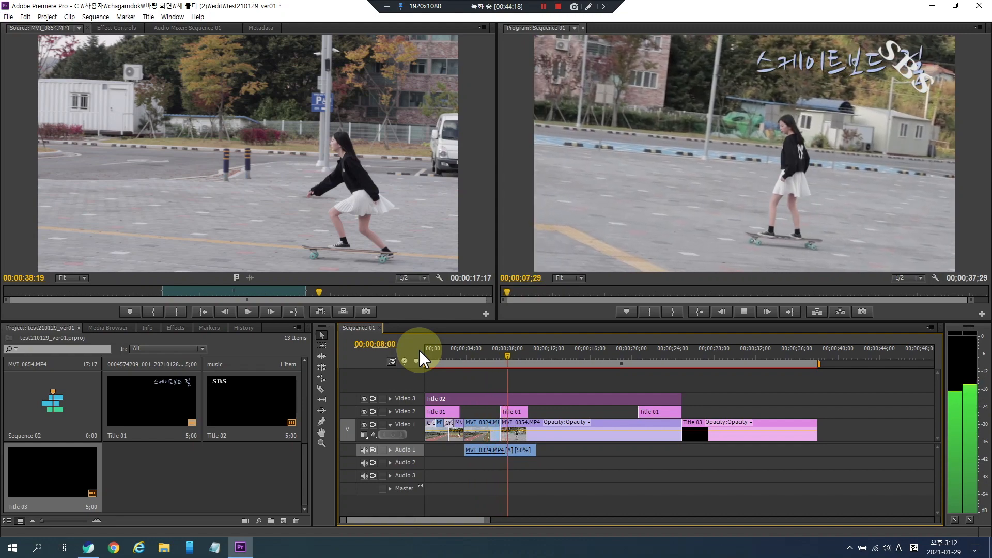
pyautogui.press('space')
# - Move the MVI_0824 clip up to Video 4 and shrink it into a picture-in-picture over the skateboarding shot
pyautogui.moveTo(482, 423); pyautogui.dragTo(566, 386)
pyautogui.click(562, 351)
pyautogui.click(681, 216)
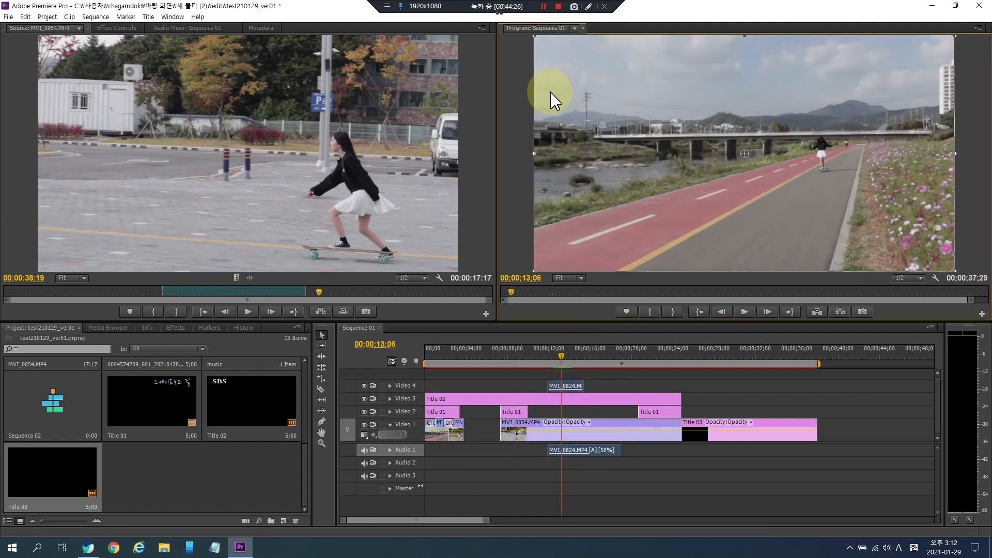
pyautogui.moveTo(535, 37); pyautogui.dragTo(682, 133)
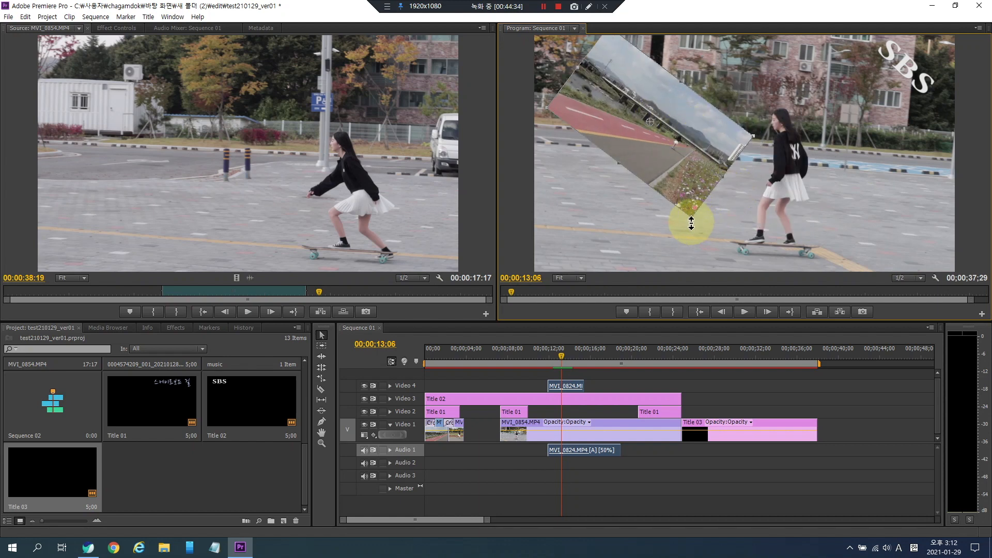
pyautogui.moveTo(693, 226); pyautogui.dragTo(734, 171)
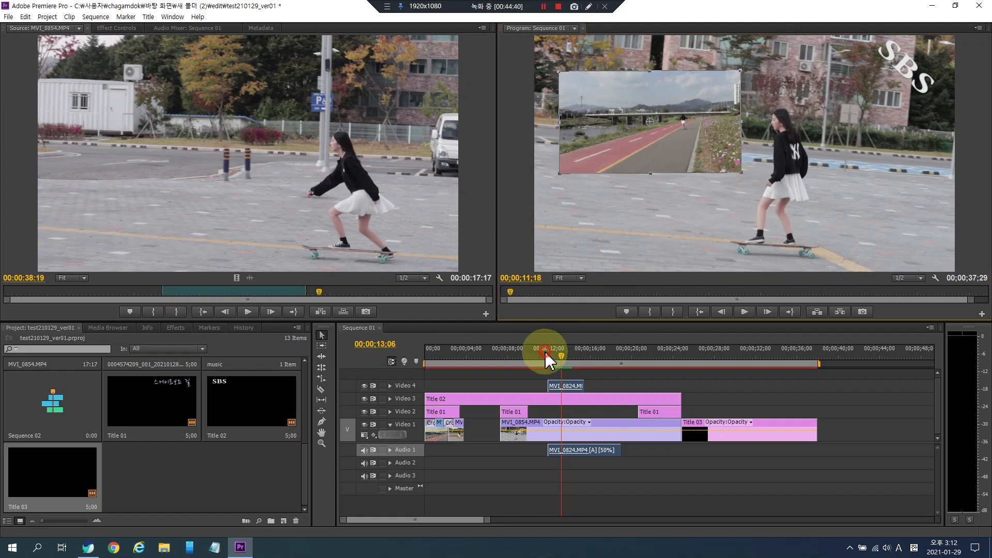
# - Play back and scrub the picture-in-picture section of the sequence
pyautogui.click(545, 352)
pyautogui.press('space')
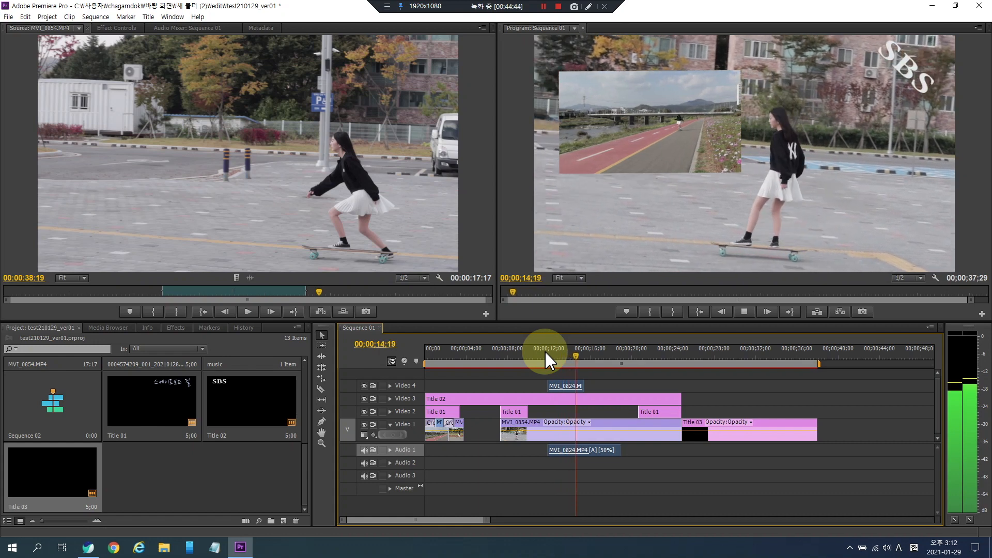
pyautogui.press('space')
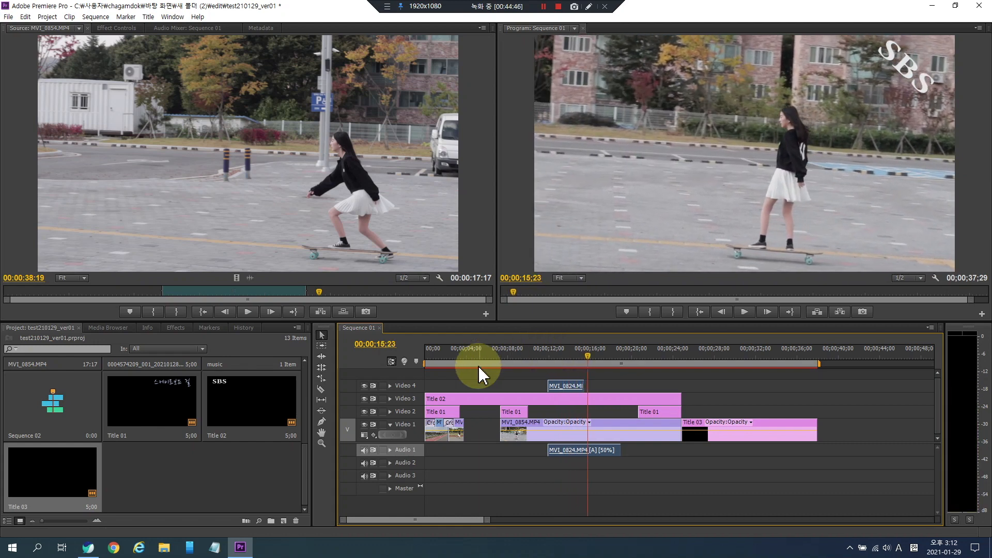
pyautogui.click(472, 385)
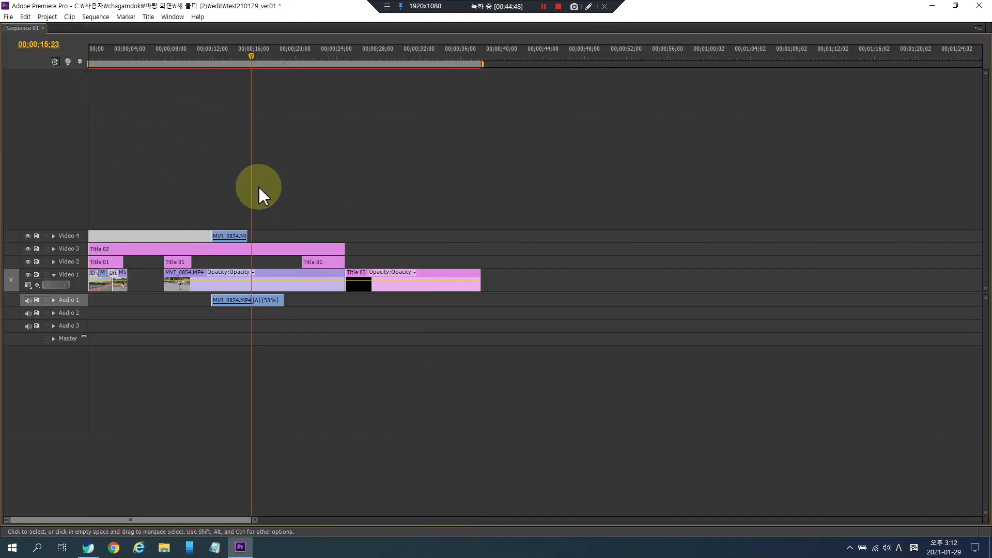
pyautogui.press('`')
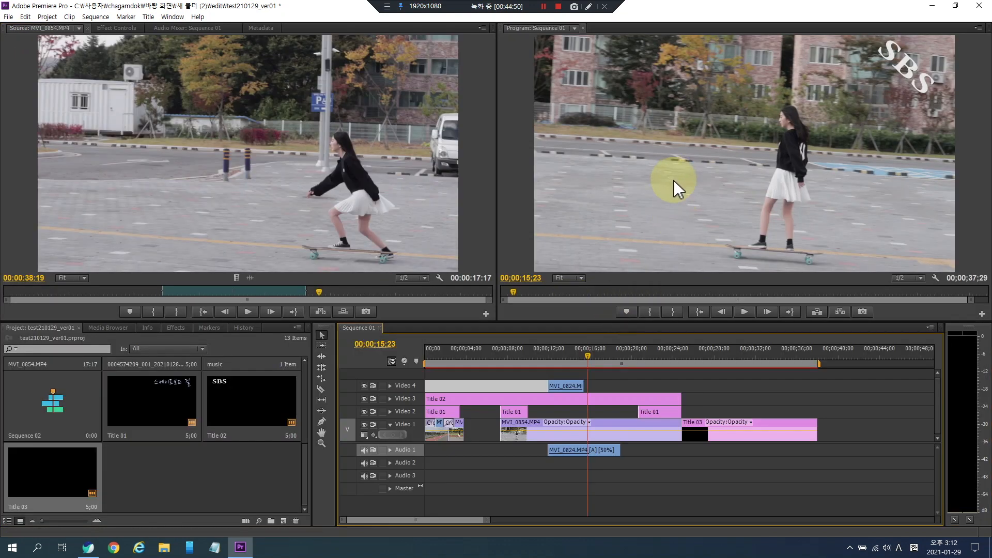
pyautogui.click(570, 357)
pyautogui.click(660, 211)
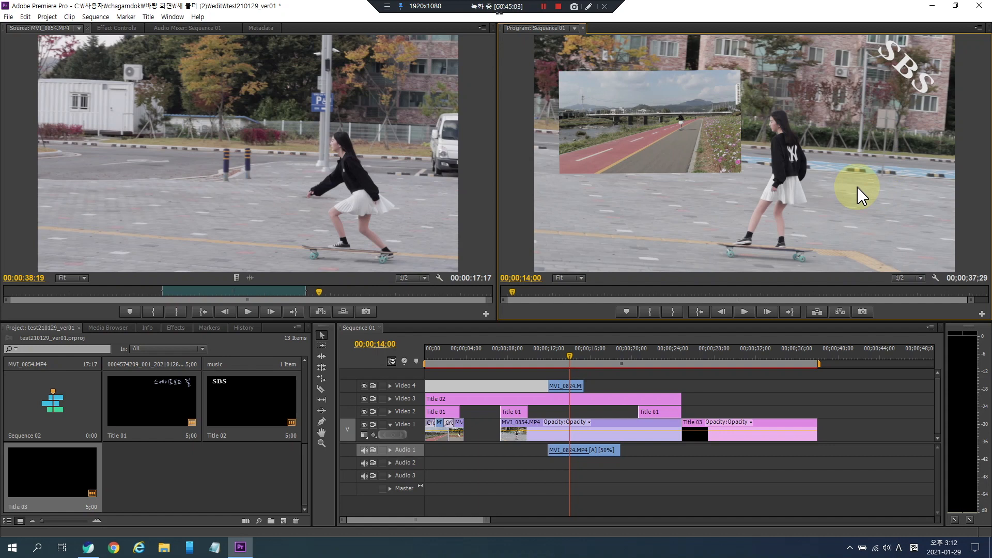
pyautogui.click(548, 358)
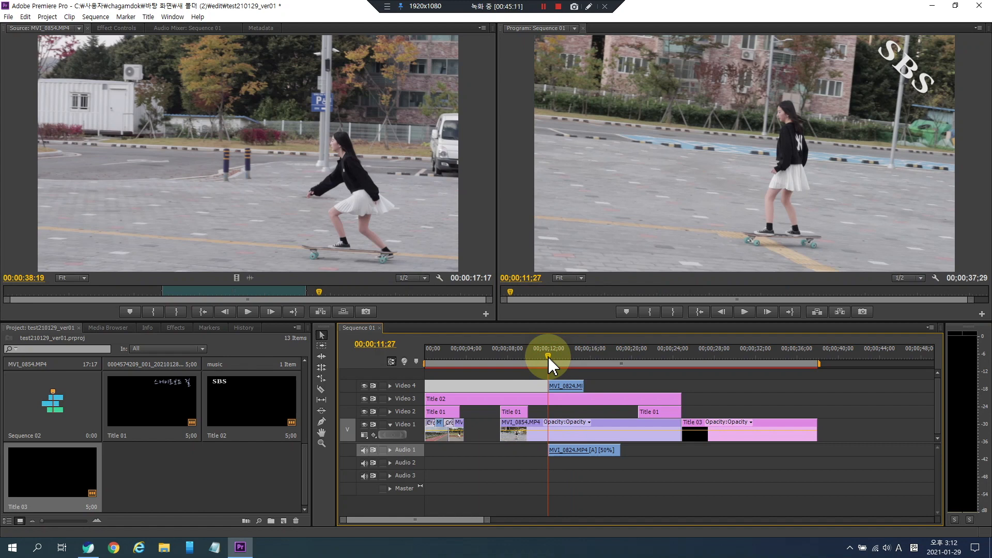
# - Open the music bin and load the 브금대통령(BgmPresident) - 심심해.mp3 track into the Source Monitor
pyautogui.click(191, 468)
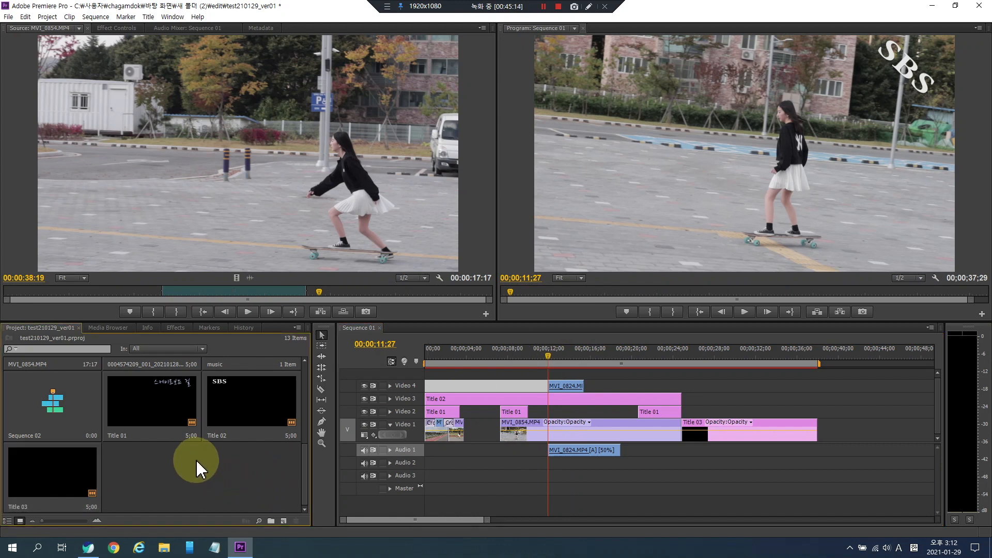
pyautogui.scroll(1, 194, 468)
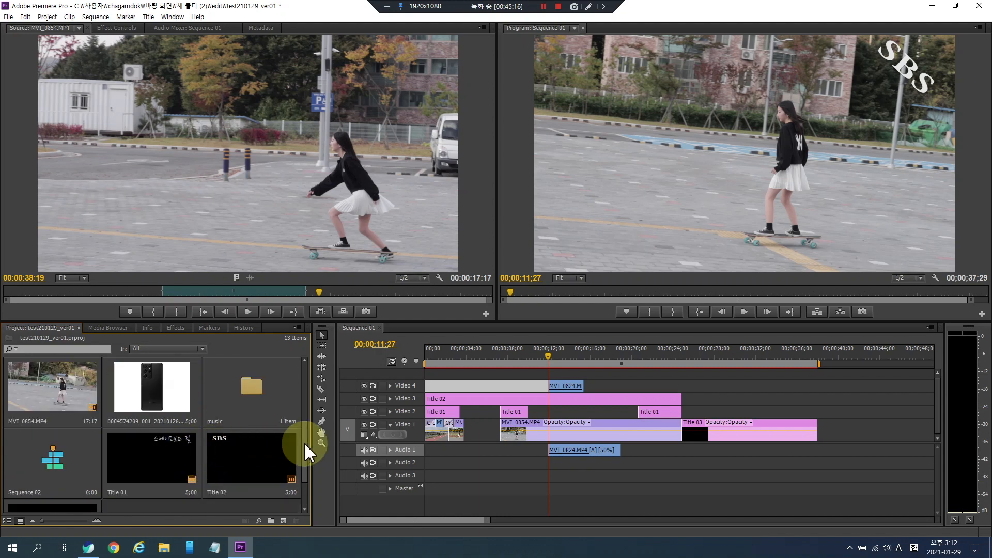
pyautogui.scroll(-1, 305, 460)
pyautogui.scroll(2, 306, 445)
pyautogui.scroll(1, 306, 429)
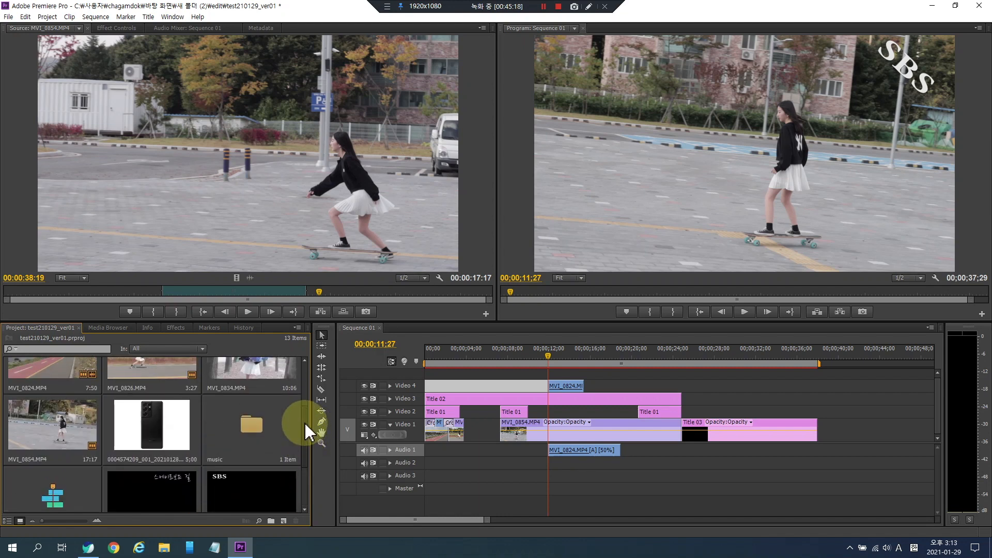
pyautogui.doubleClick(266, 420)
pyautogui.moveTo(207, 61); pyautogui.dragTo(184, 294)
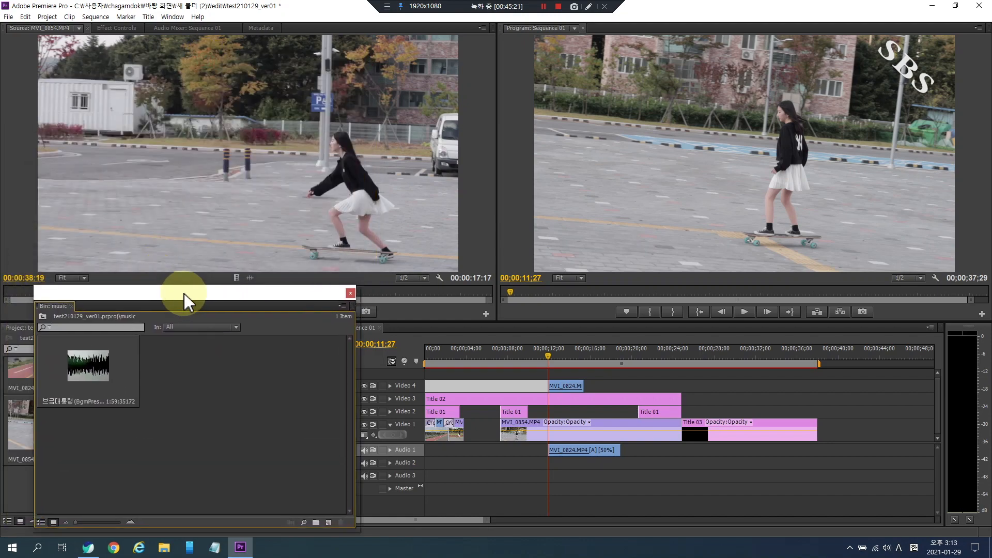
pyautogui.doubleClick(110, 366)
pyautogui.click(351, 293)
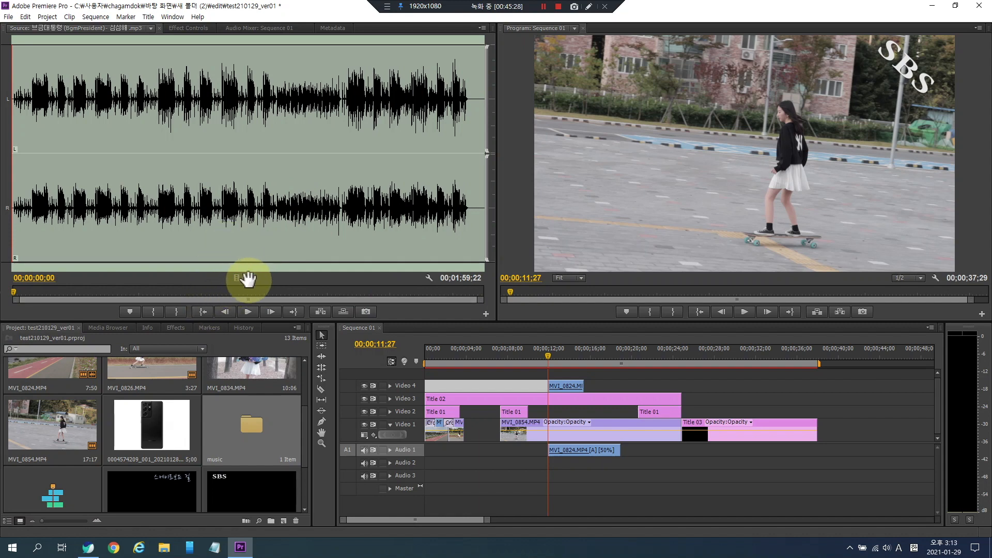
pyautogui.click(188, 292)
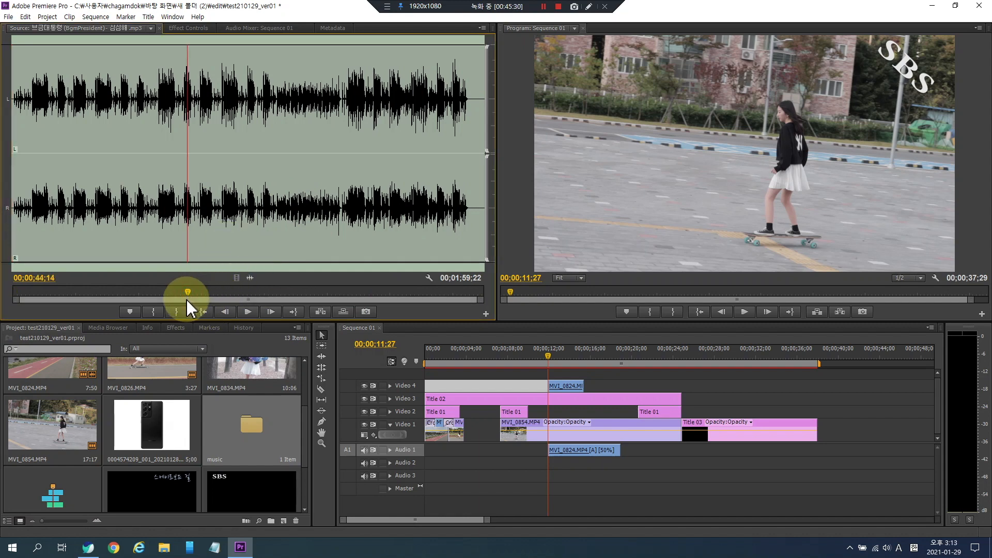
pyautogui.click(153, 312)
pyautogui.press('space')
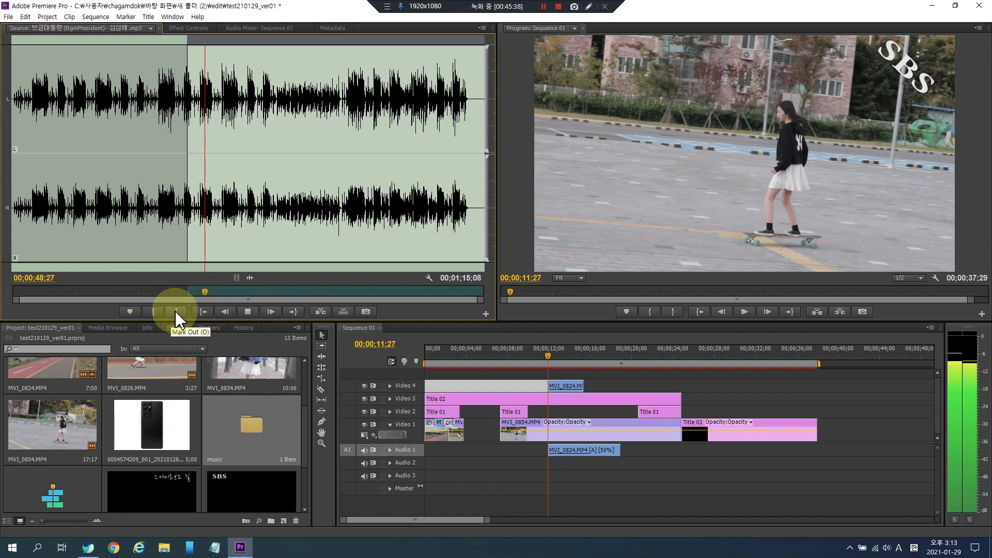
pyautogui.press('space')
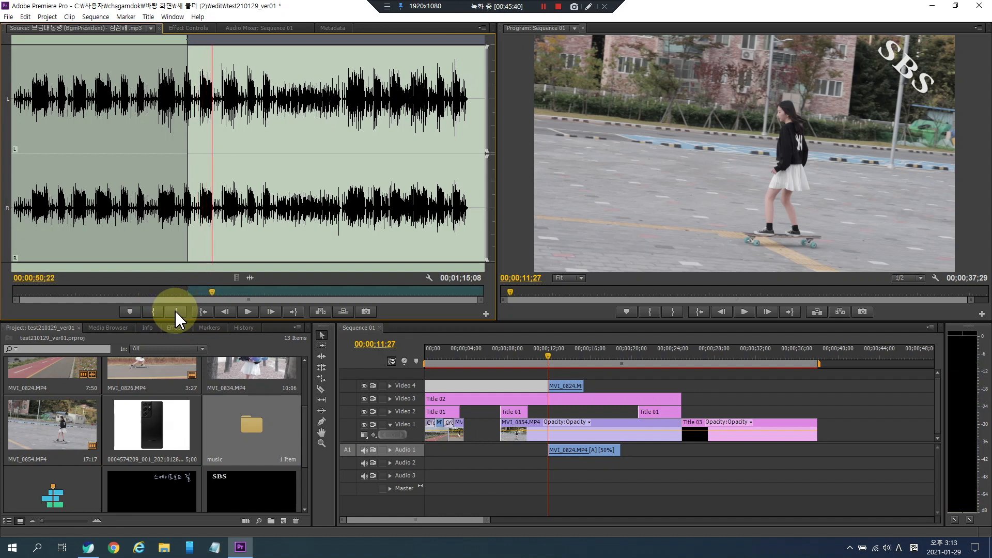
pyautogui.click(176, 311)
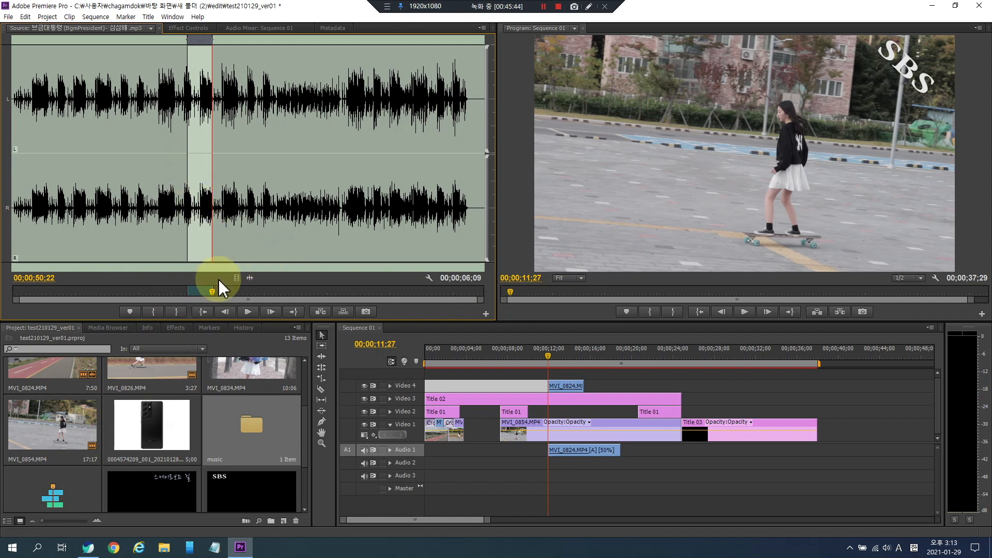
pyautogui.hotkey('ctrl', 'shift', 'x')
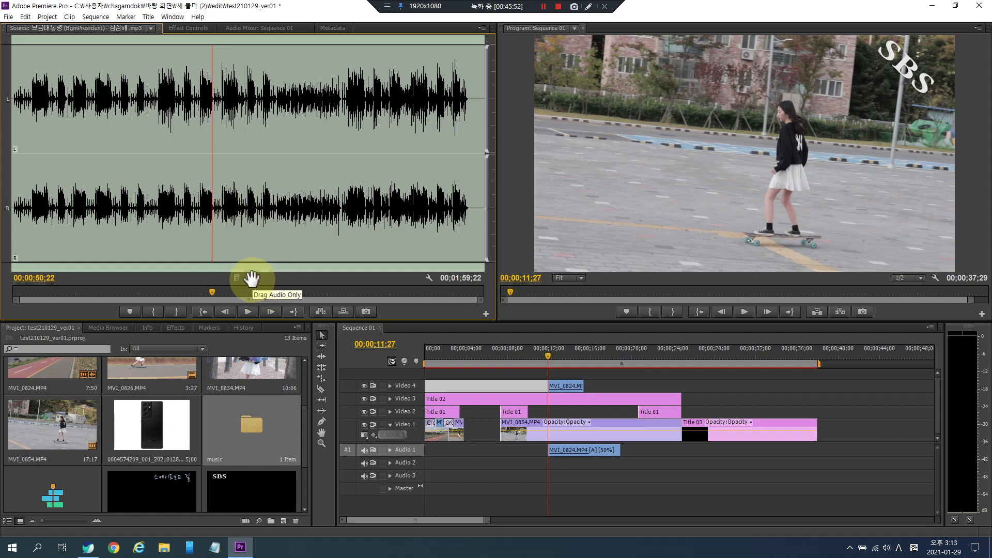
# - Add the music's audio only to Audio 2 at the start of the sequence and play it back
pyautogui.moveTo(252, 280); pyautogui.dragTo(420, 463)
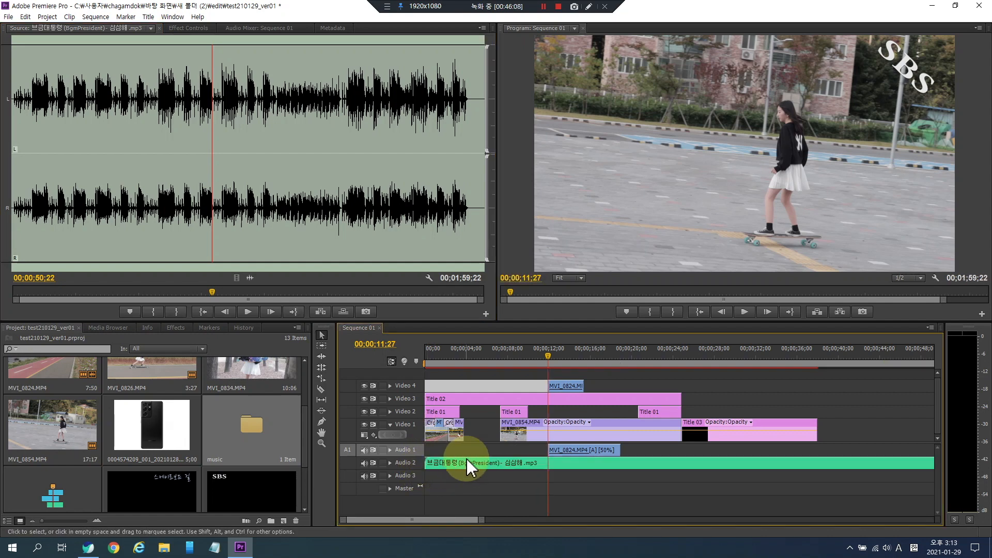
pyautogui.click(440, 477)
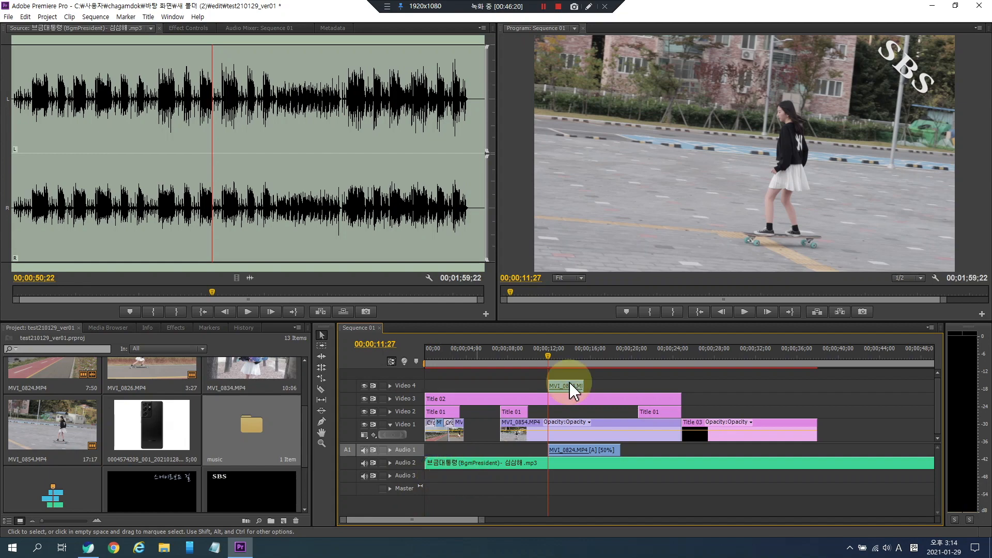
pyautogui.moveTo(522, 357); pyautogui.dragTo(376, 377)
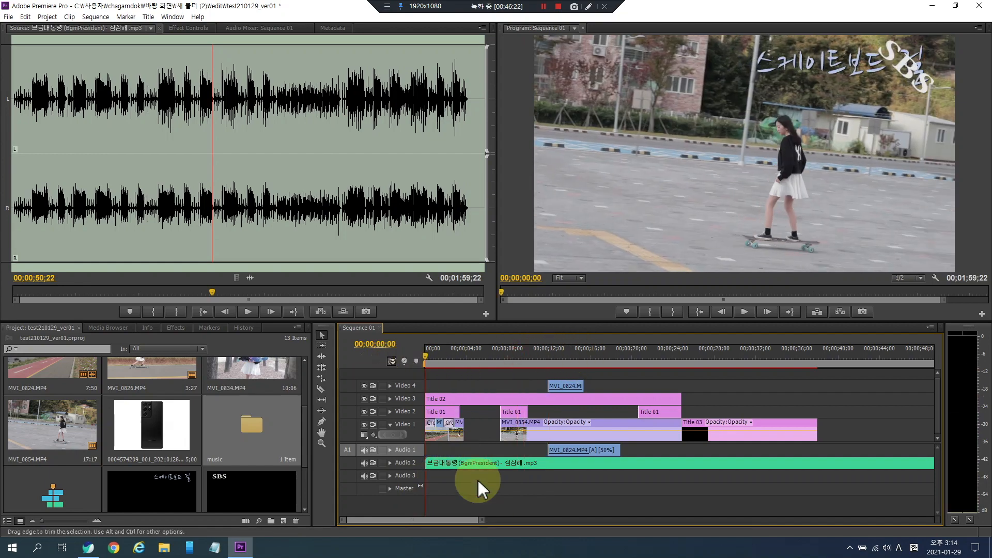
pyautogui.press('space')
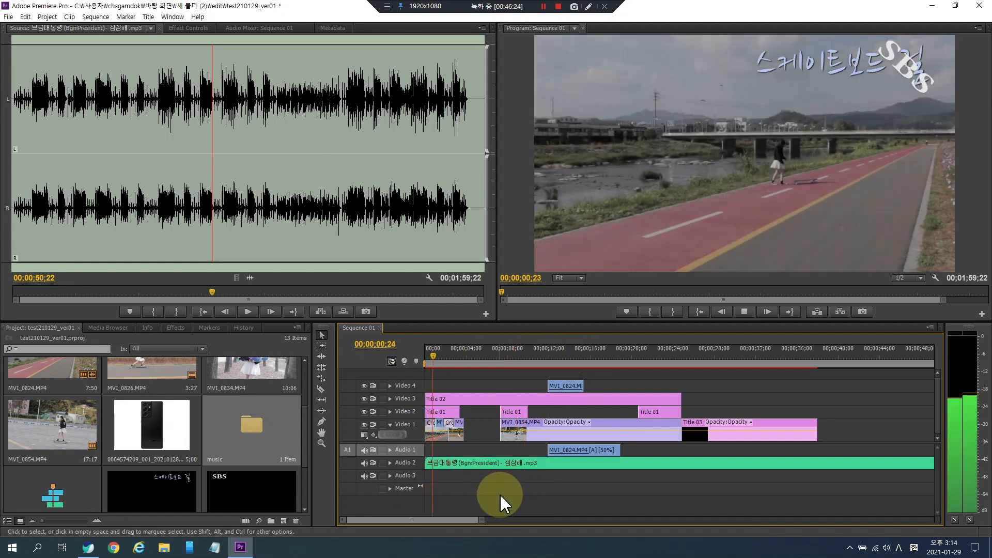
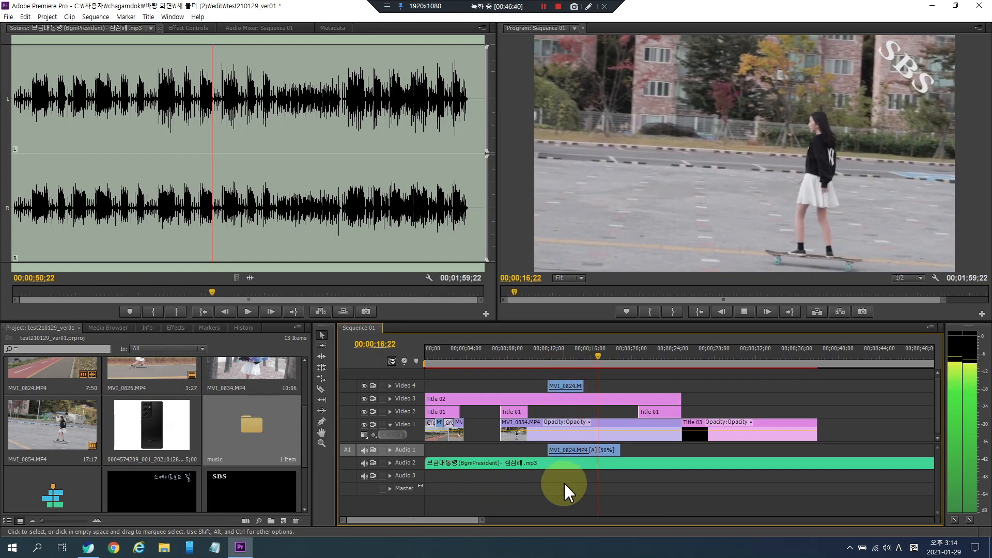
# - Expand the Audio 2 track and raise the music clip's volume level slightly
pyautogui.press('space')
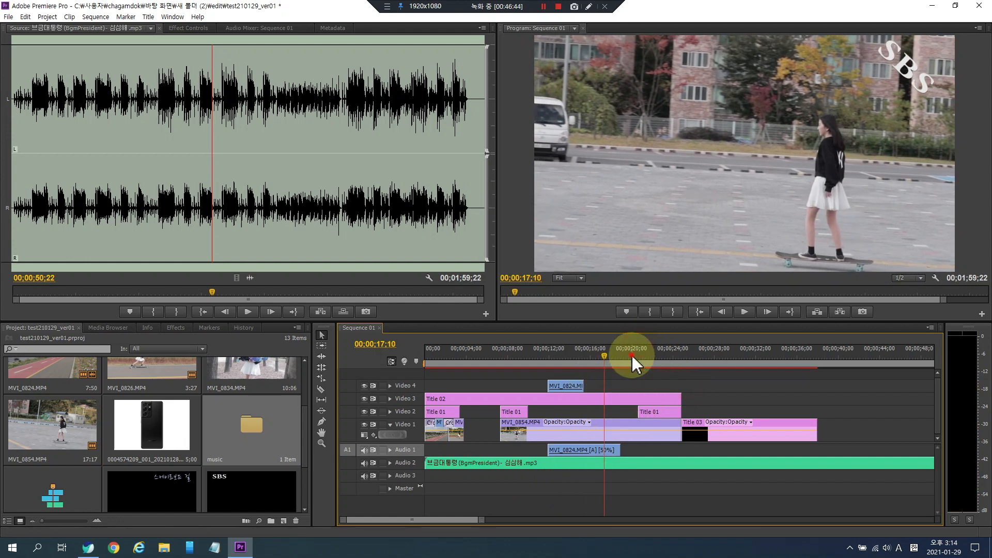
pyautogui.click(548, 348)
pyautogui.moveTo(548, 349)
pyautogui.mouseDown()
pyautogui.moveTo(563, 351)
pyautogui.moveTo(545, 351)
pyautogui.mouseUp()
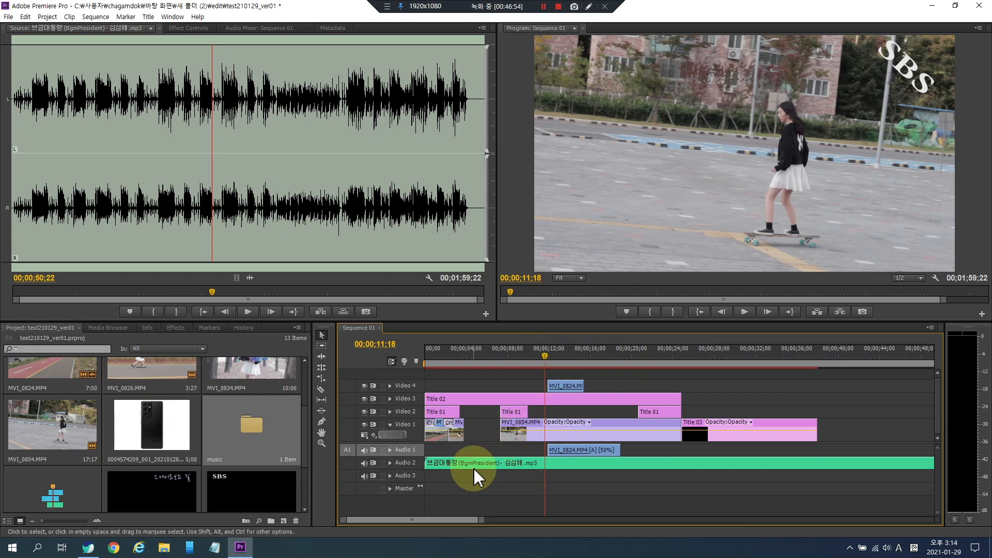
pyautogui.click(390, 462)
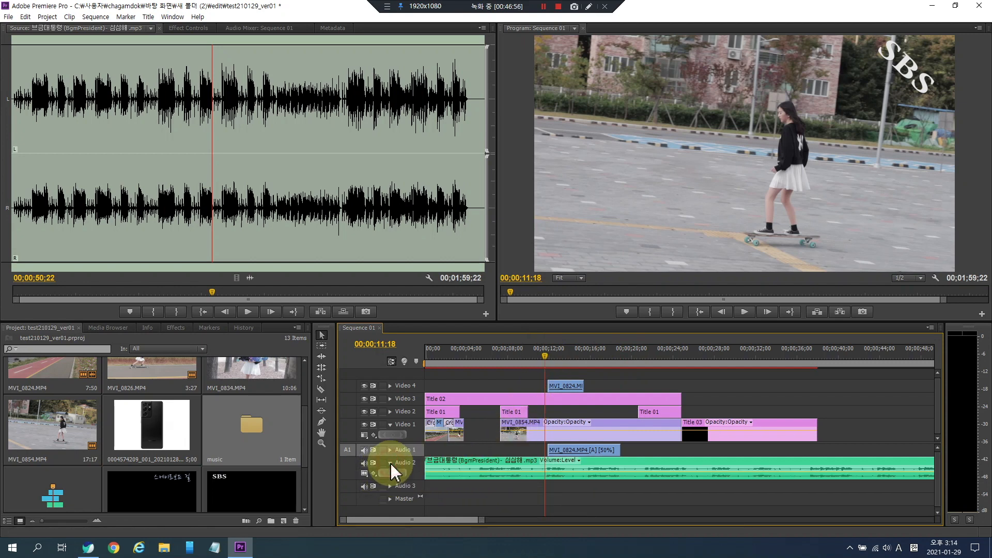
pyautogui.click(536, 472)
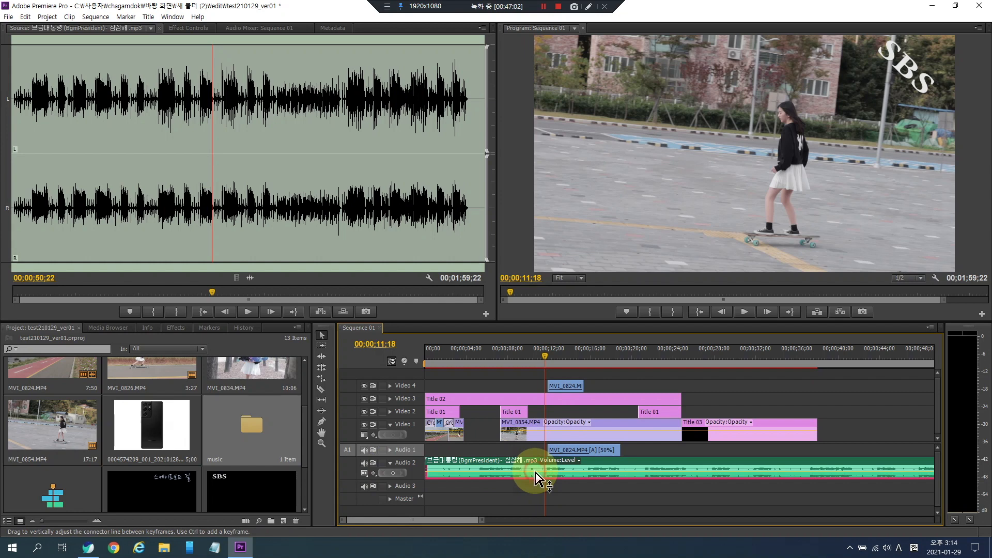
pyautogui.moveTo(536, 473)
pyautogui.mouseDown()
pyautogui.moveTo(536, 486)
pyautogui.moveTo(536, 468)
pyautogui.mouseUp()
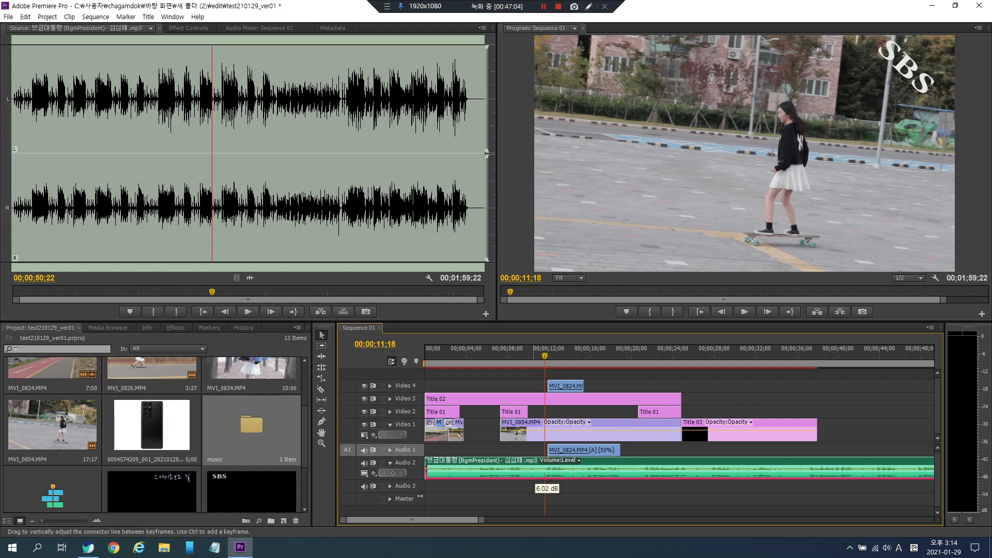
# - Play back the sequence with the adjusted music and return the playhead to the start
pyautogui.press('space')
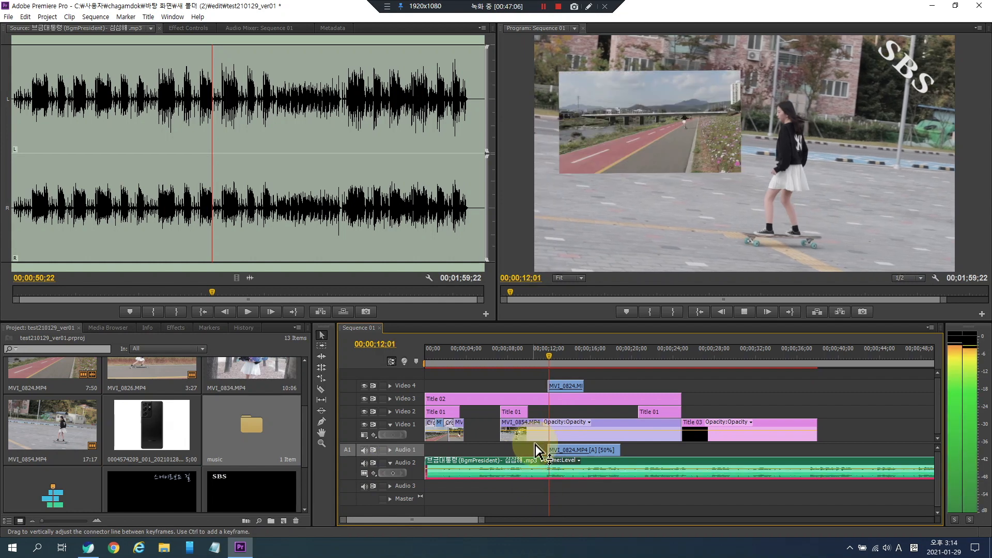
pyautogui.press('space')
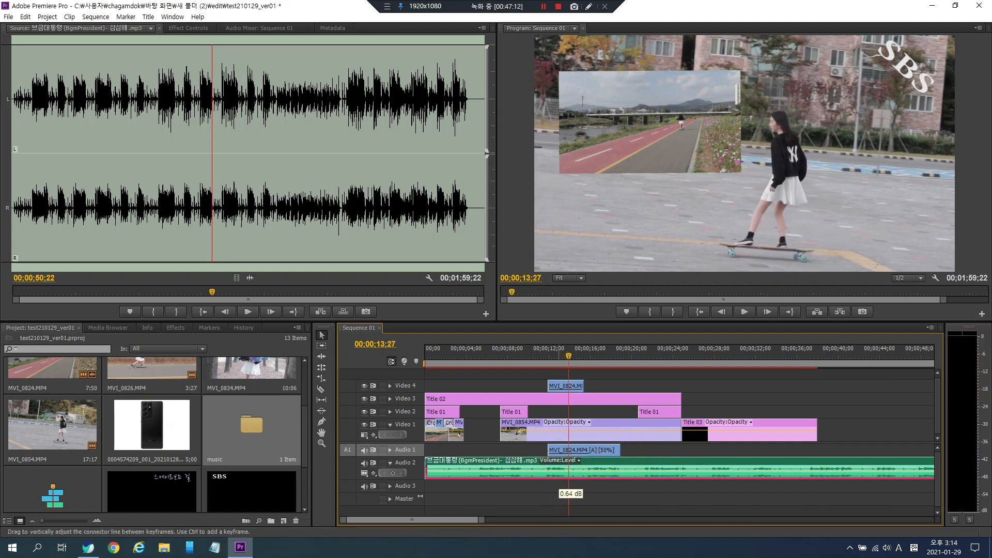
pyautogui.press('space')
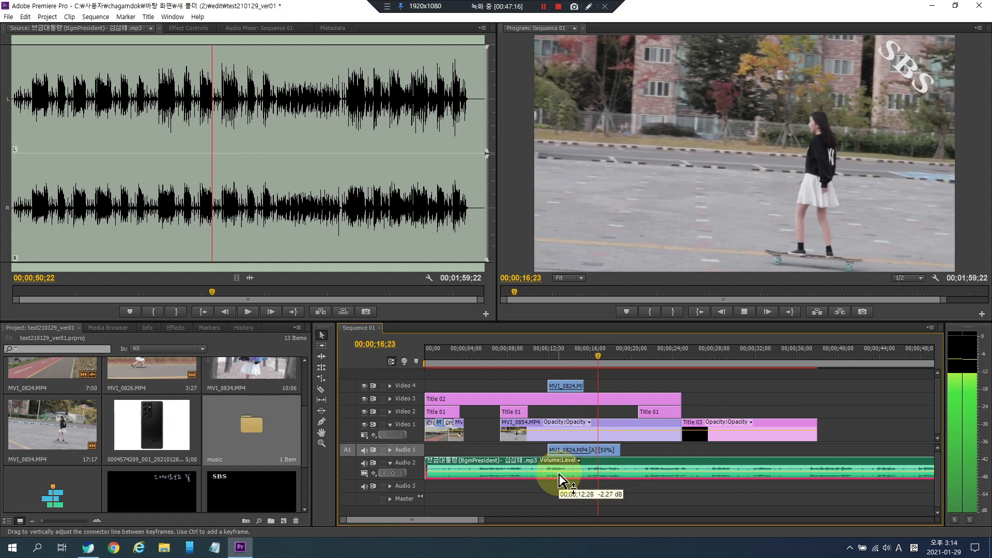
pyautogui.press('space')
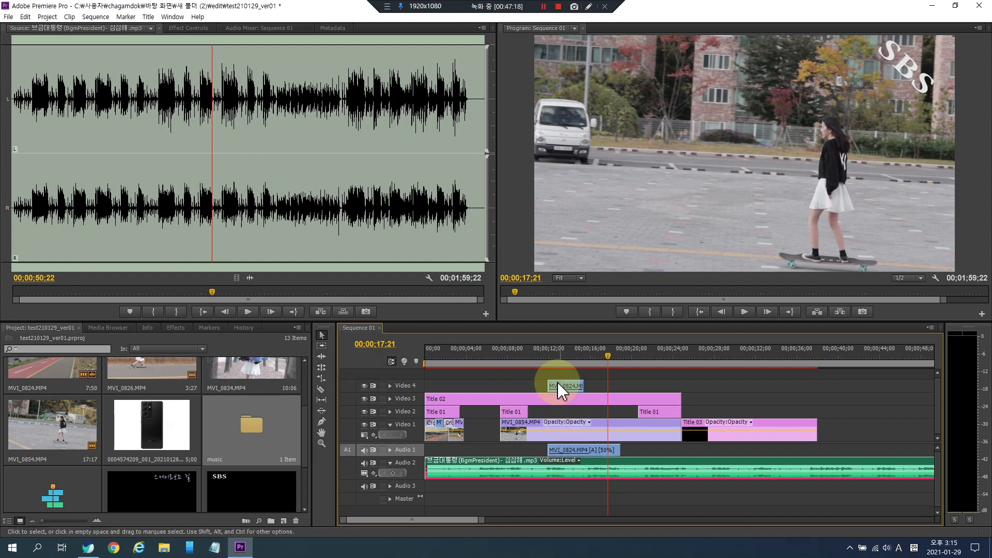
pyautogui.click(517, 358)
pyautogui.moveTo(517, 358); pyautogui.dragTo(440, 356)
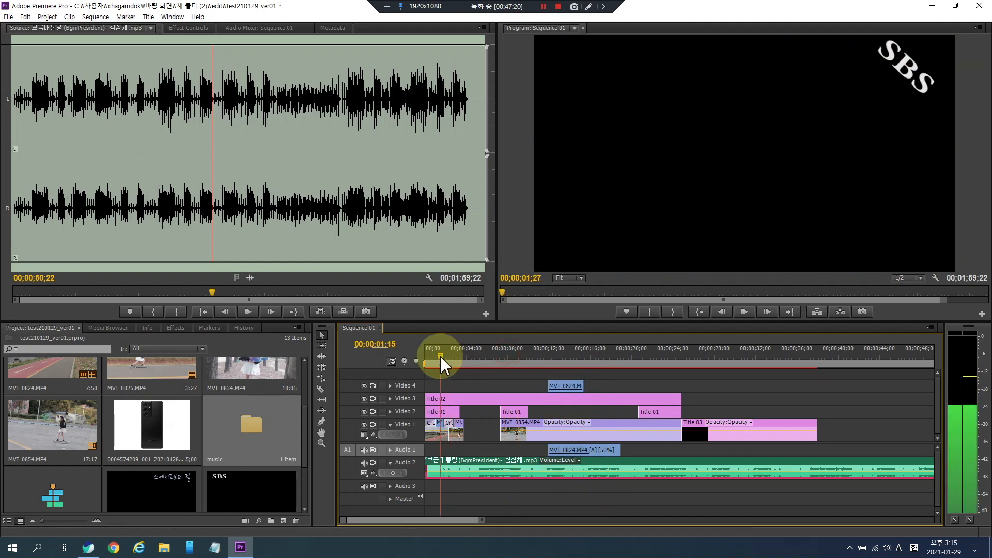
pyautogui.click(438, 443)
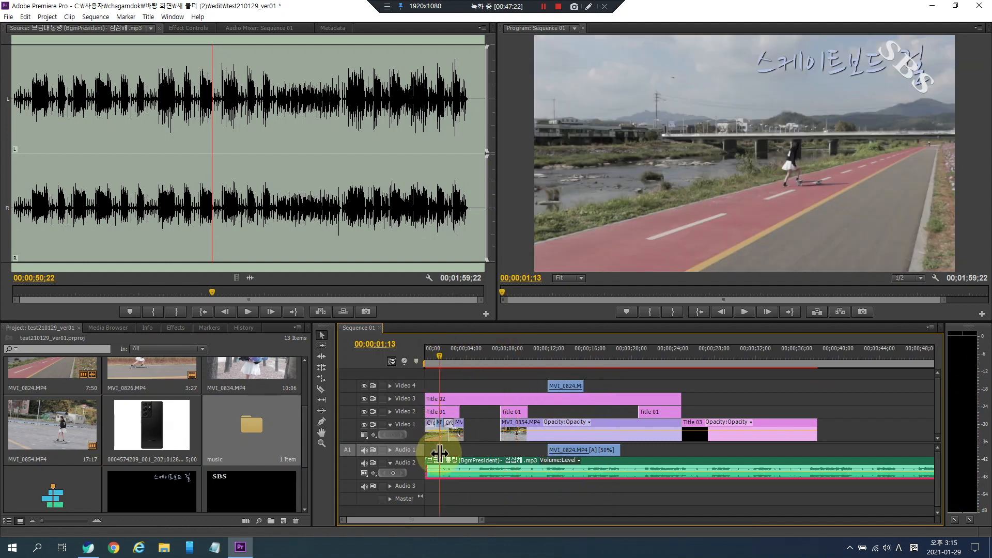
# - Adjust the music clip's audio gain by 20 dB and play back the result
pyautogui.rightClick(501, 464)
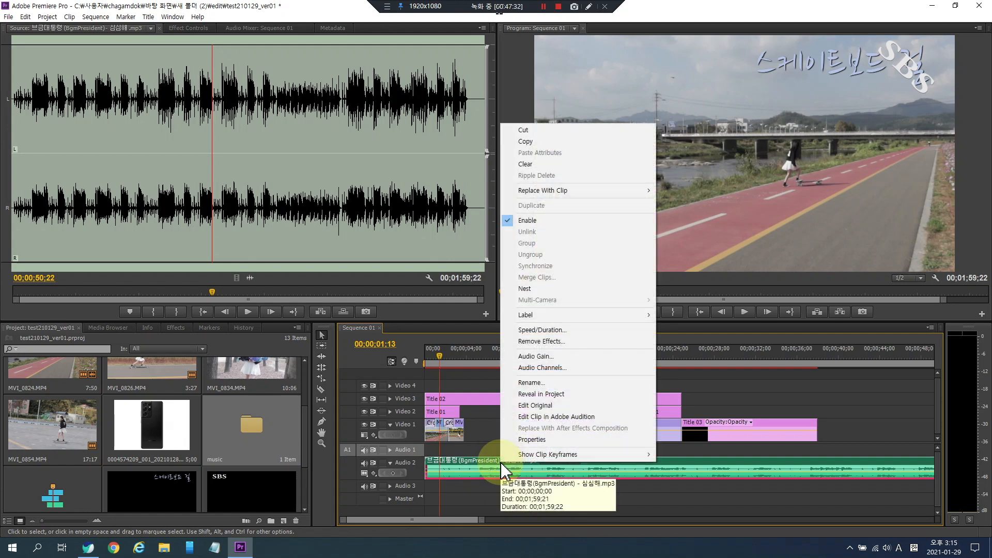
pyautogui.click(546, 357)
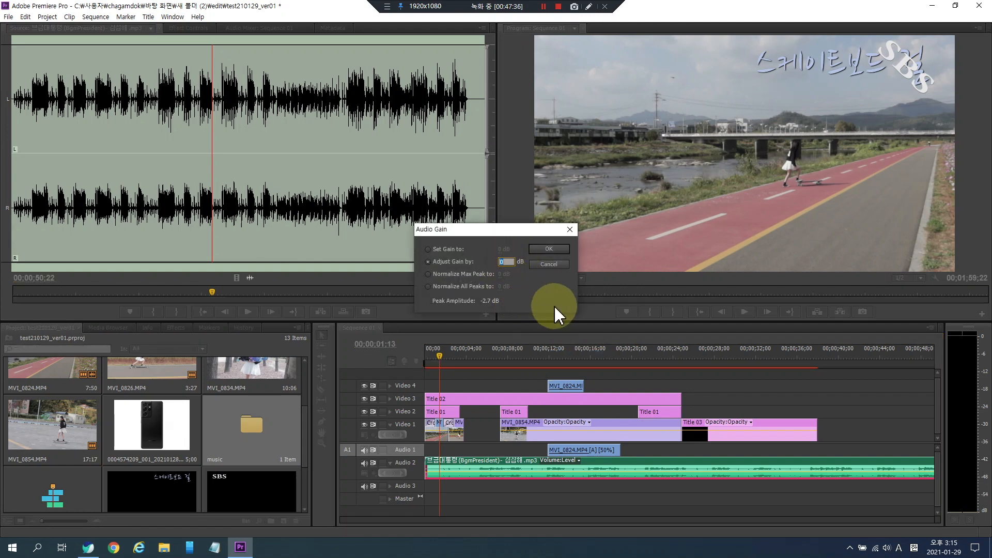
pyautogui.write('2')
pyautogui.press('Return')
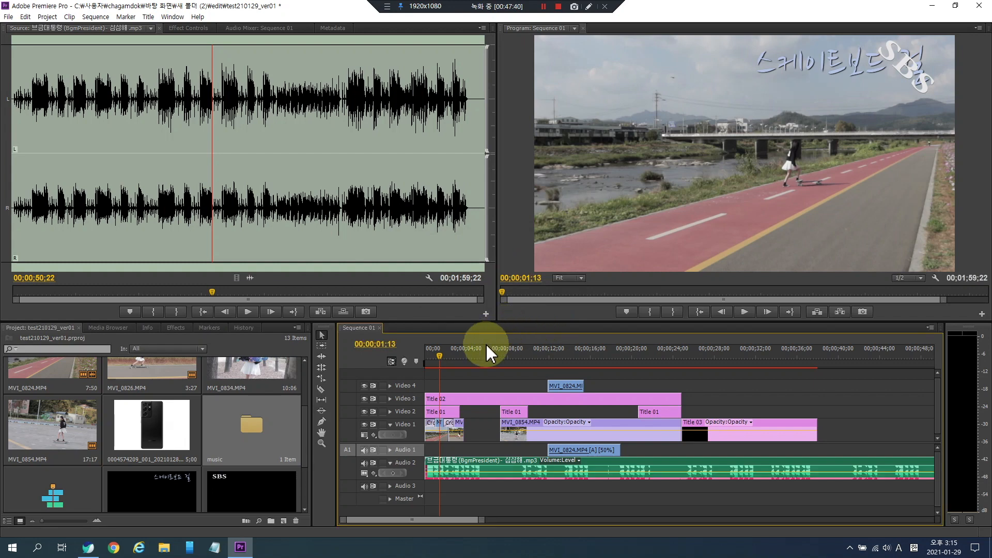
pyautogui.press('space')
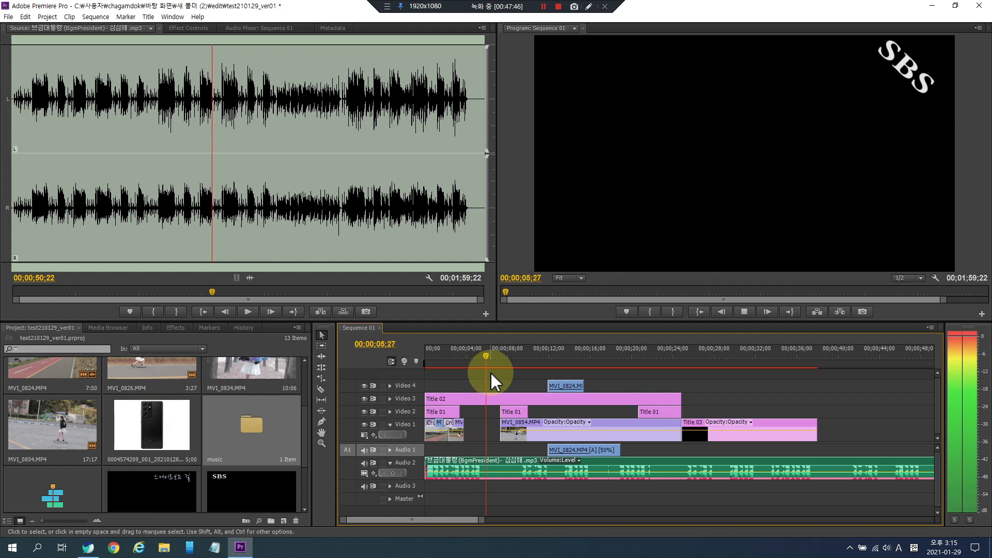
pyautogui.press('space')
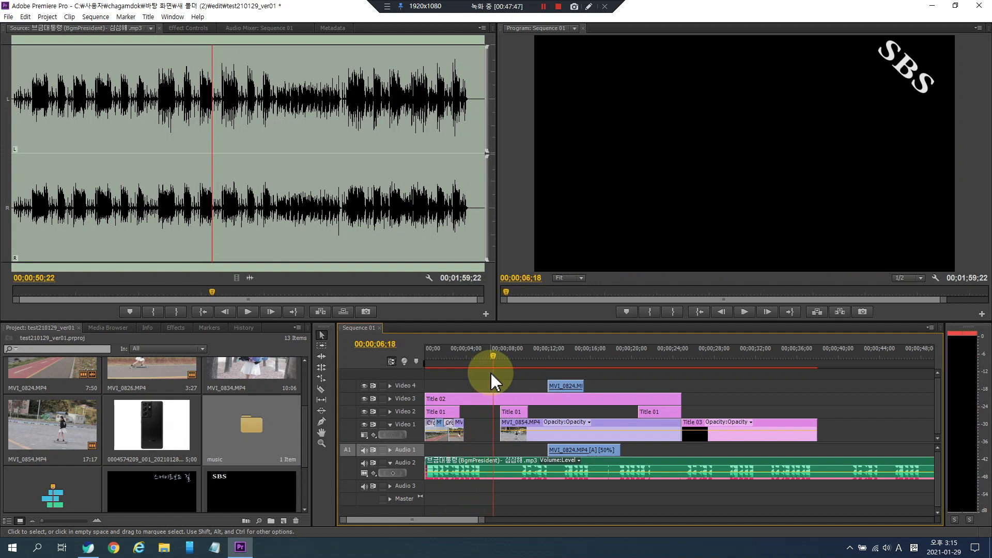
# - Adjust the music clip's audio gain by -40 dB and play back the result
pyautogui.rightClick(493, 470)
pyautogui.click(528, 362)
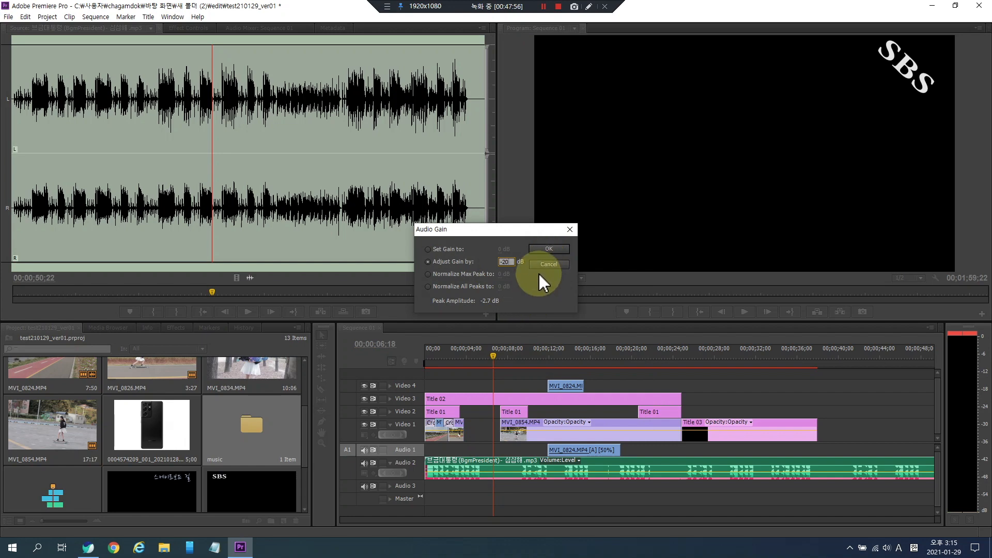
pyautogui.write('-40')
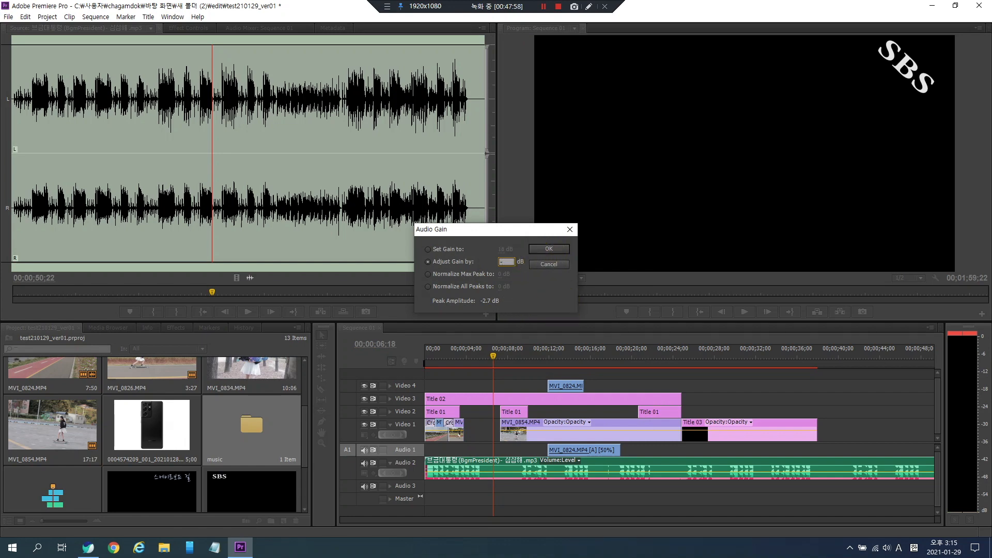
pyautogui.click(544, 249)
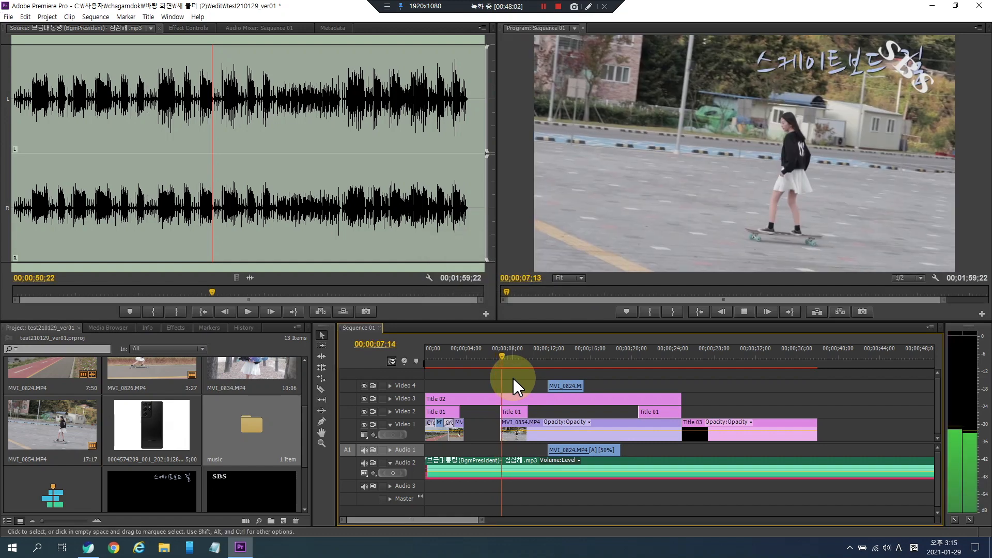
pyautogui.press('space')
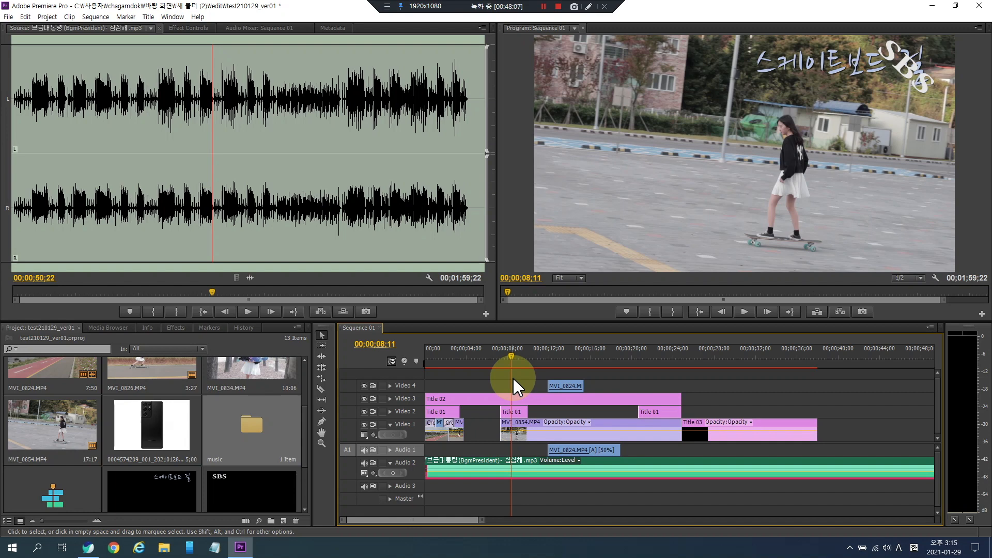
pyautogui.press('space')
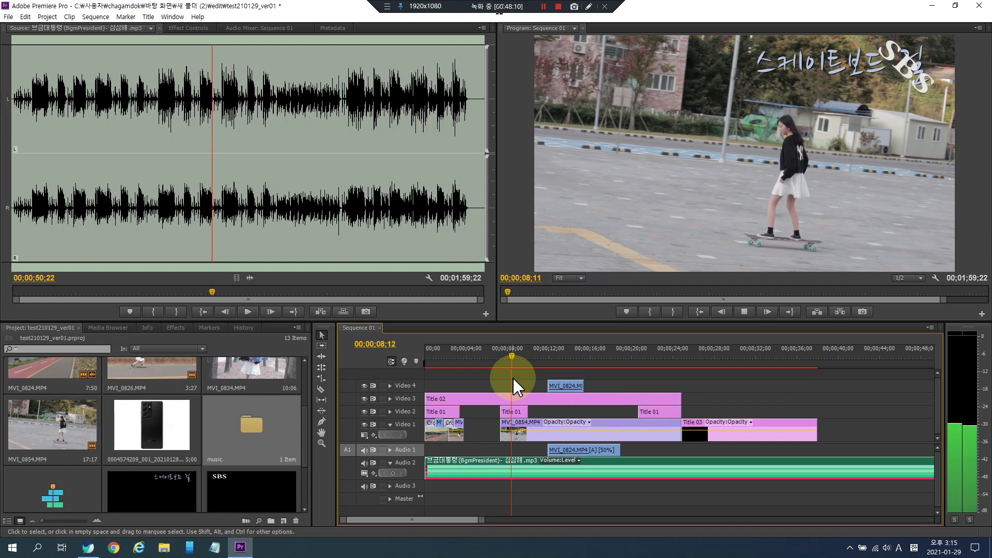
pyautogui.press('space')
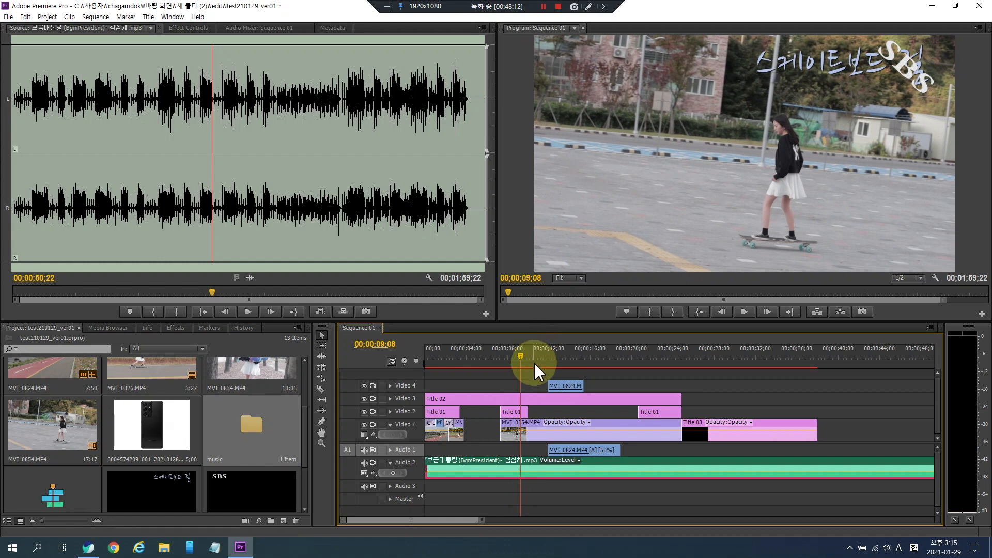
# - Adjust the music clip's audio gain by 20 dB and play back the sequence
pyautogui.rightClick(531, 472)
pyautogui.click(585, 363)
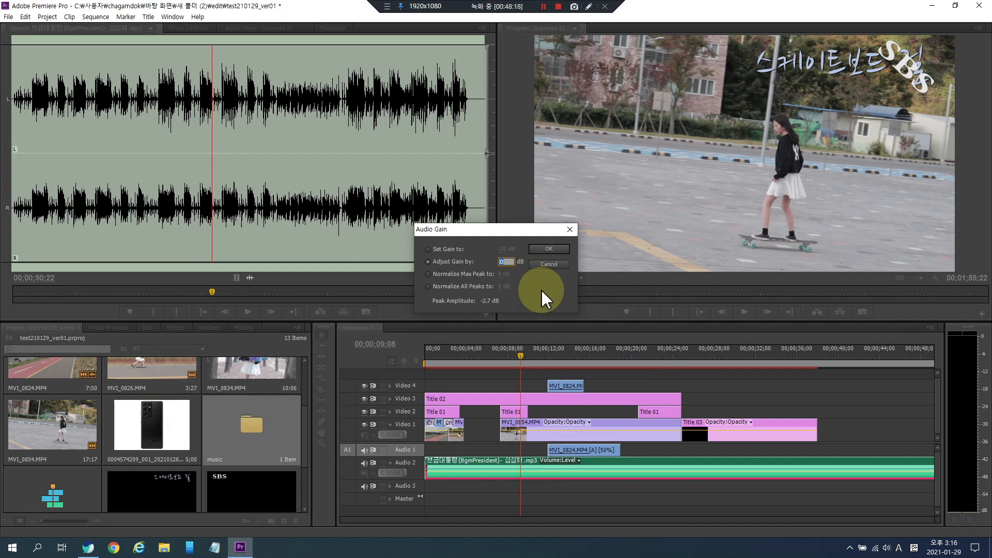
pyautogui.write('20')
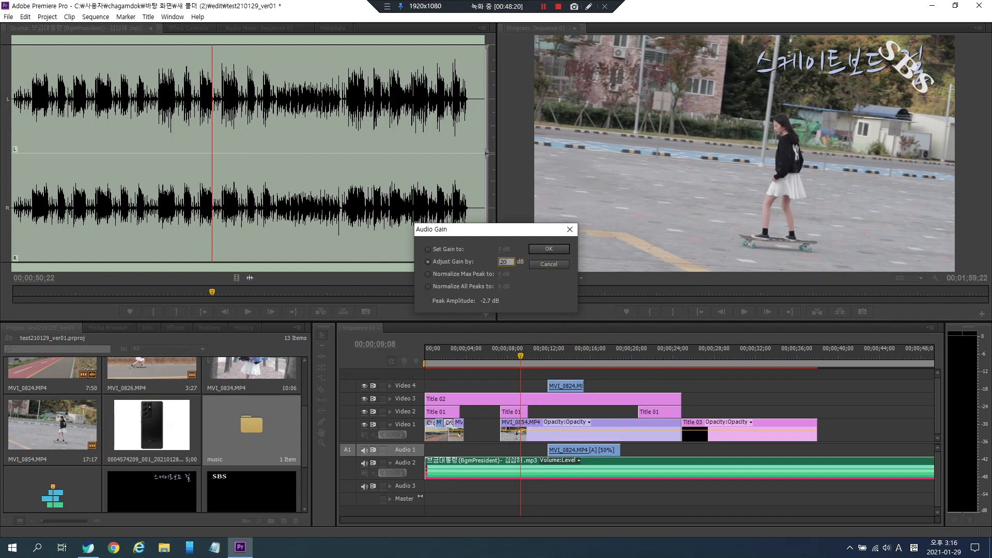
pyautogui.click(535, 249)
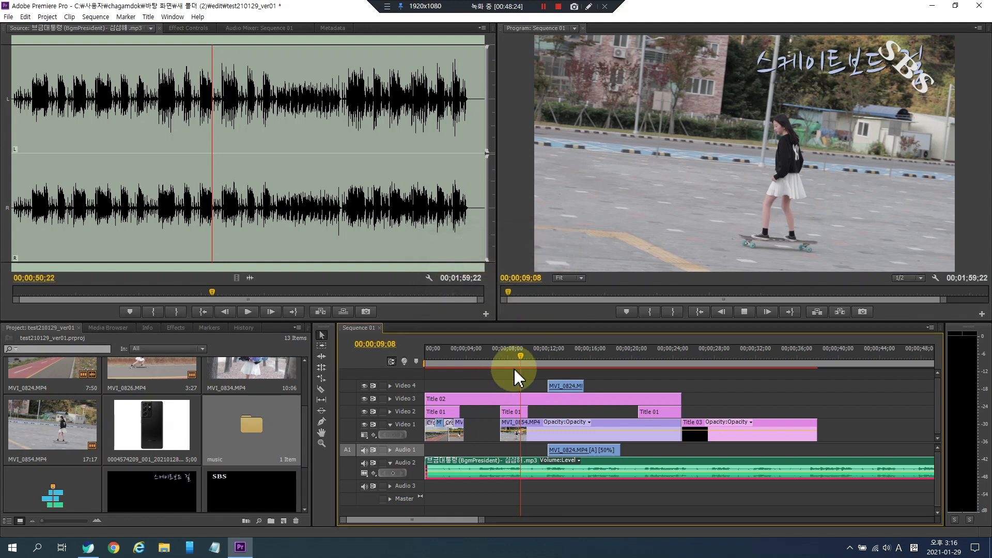
pyautogui.press('space')
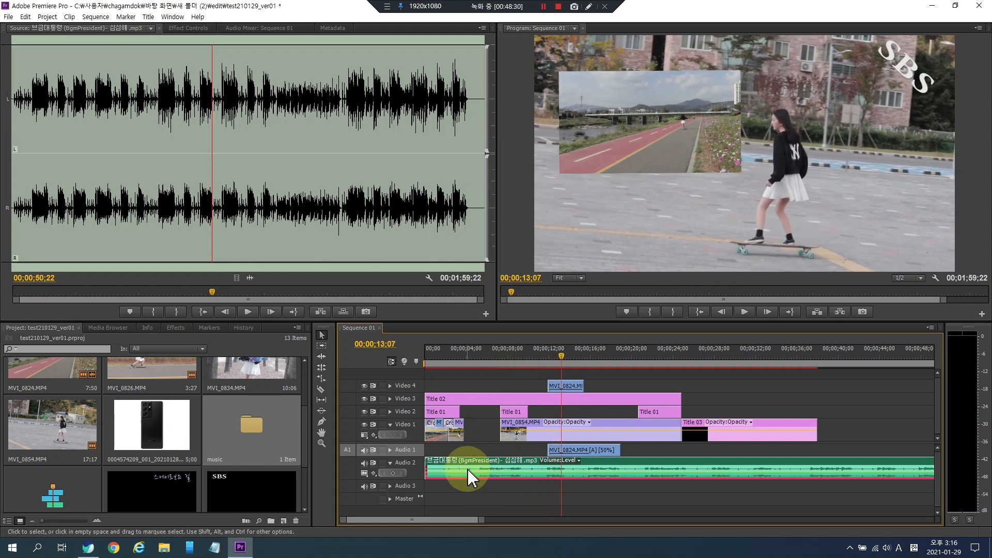
# - Add volume keyframes to the music clip around the picture-in-picture section with the Pen tool and pull them down to dip the level
pyautogui.click(321, 421)
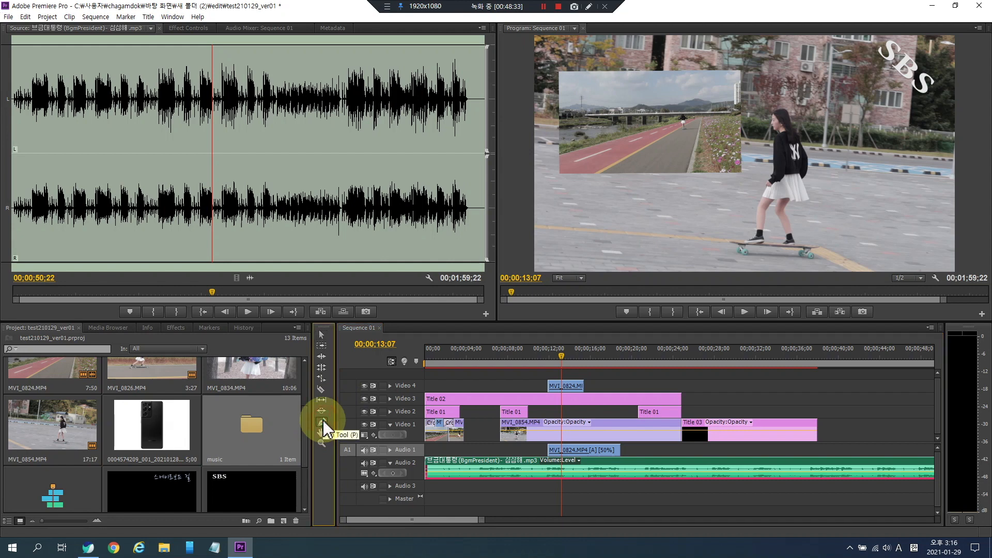
pyautogui.click(572, 472)
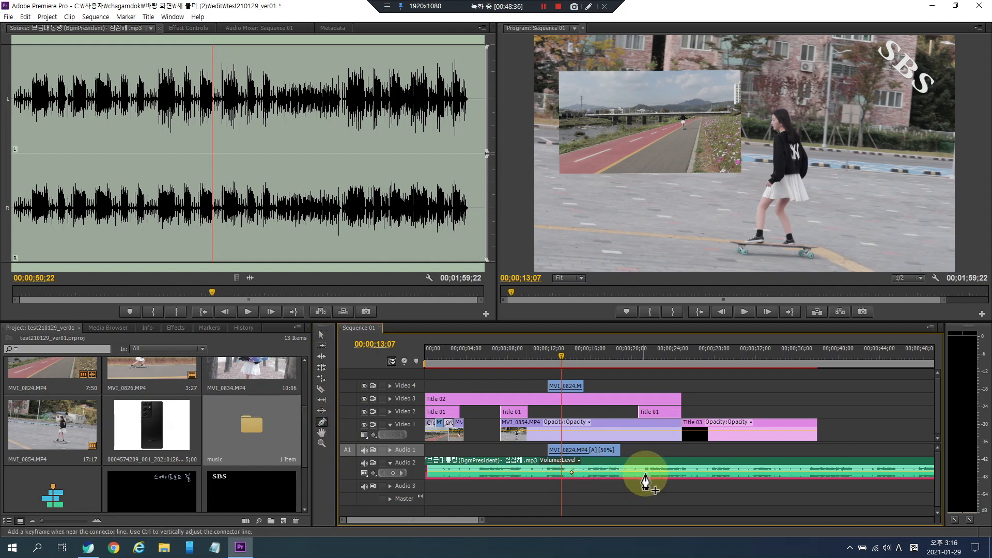
pyautogui.click(629, 472)
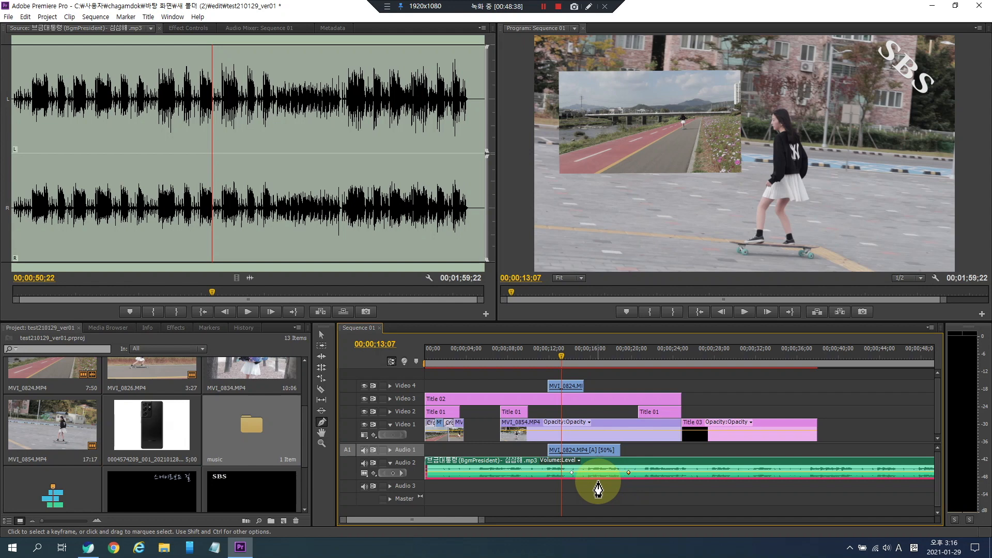
pyautogui.click(603, 472)
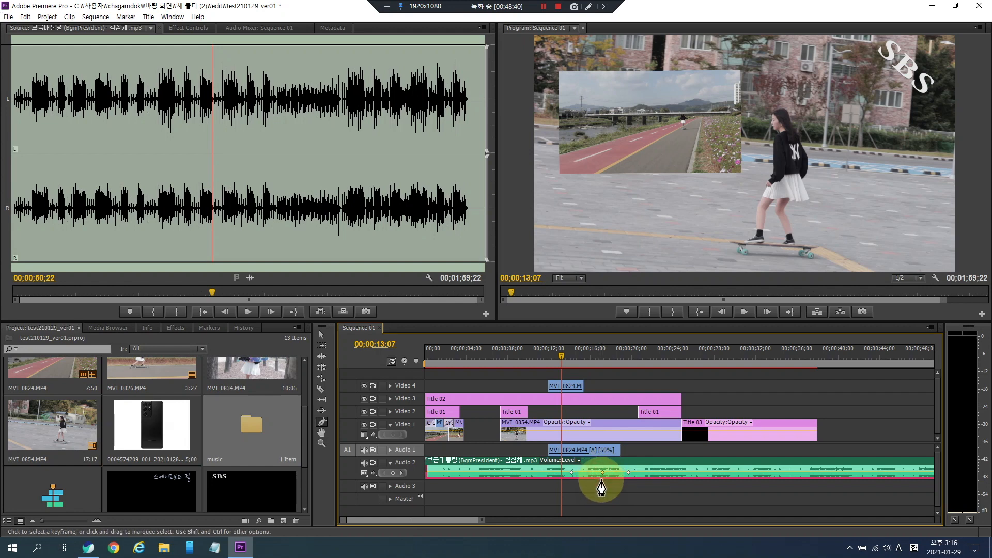
pyautogui.moveTo(603, 473); pyautogui.dragTo(604, 476)
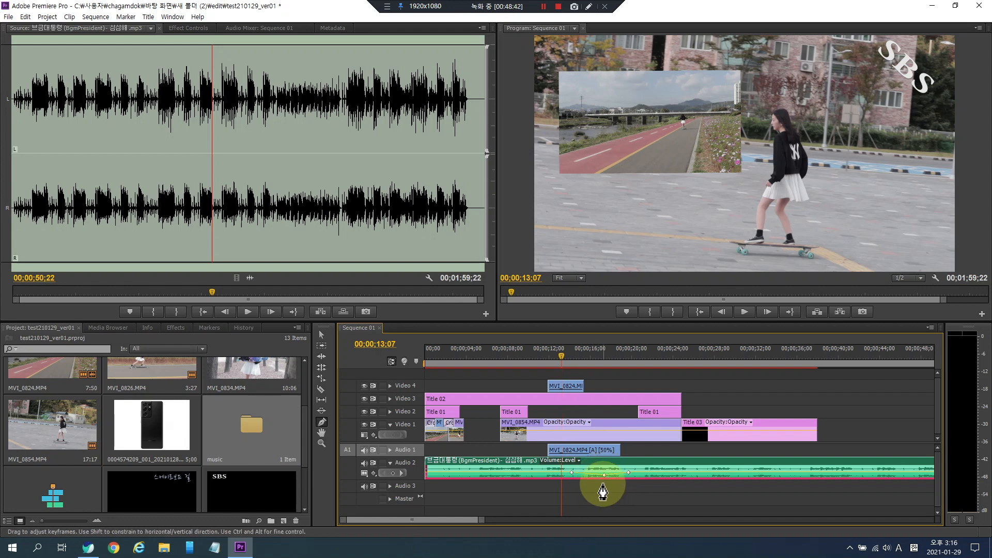
pyautogui.click(551, 472)
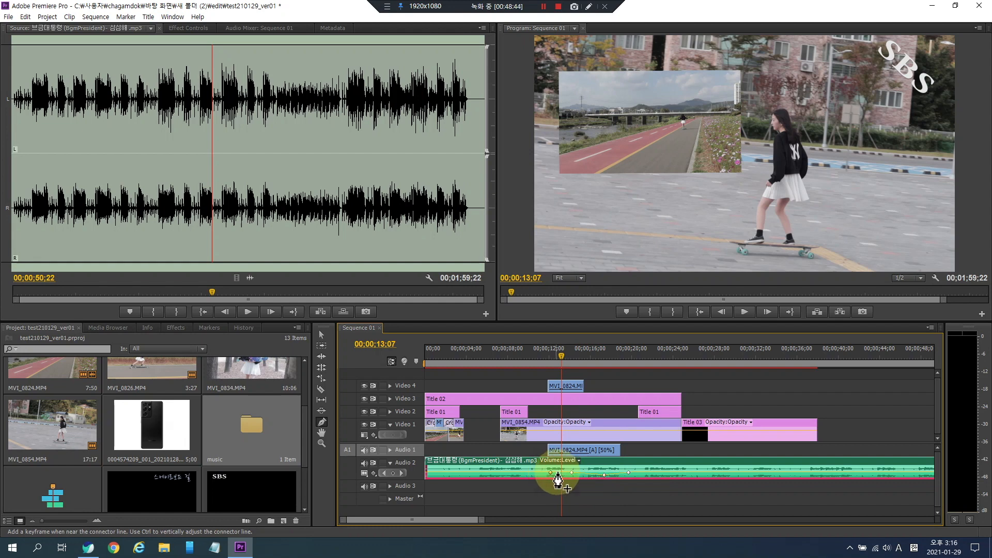
pyautogui.moveTo(571, 474); pyautogui.dragTo(571, 476)
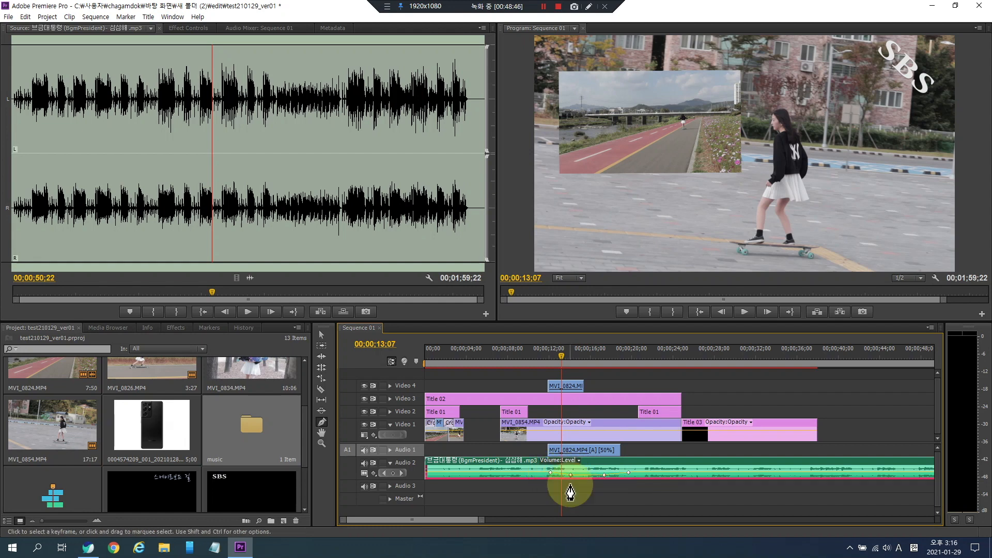
pyautogui.click(541, 356)
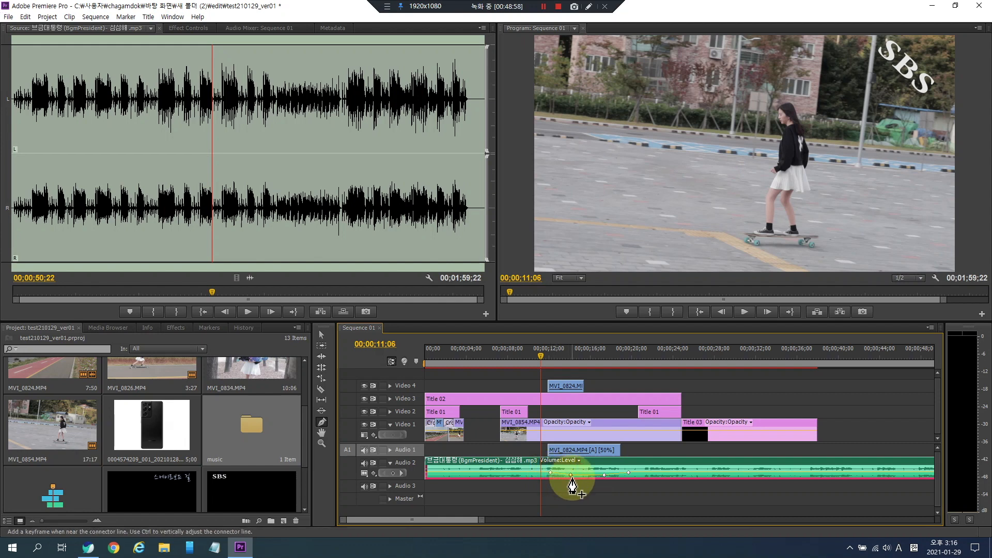
pyautogui.moveTo(572, 480); pyautogui.dragTo(643, 472)
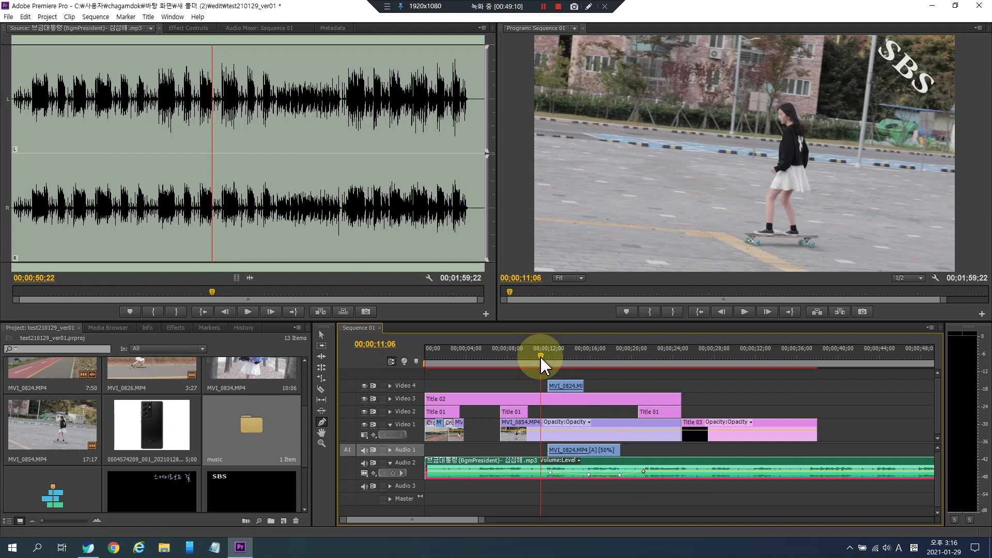
# - Play back the sequence to review the music volume dip
pyautogui.press('space')
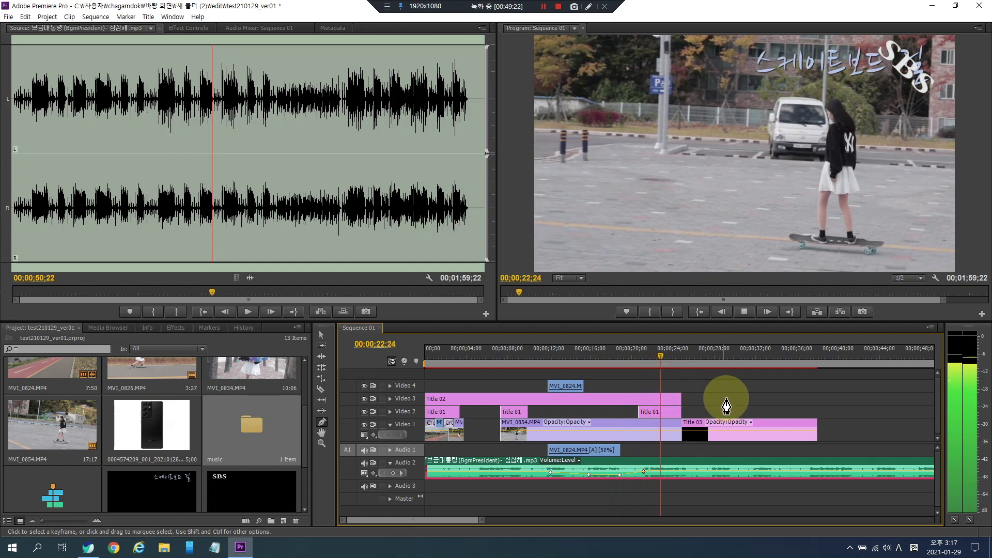
pyautogui.press('space')
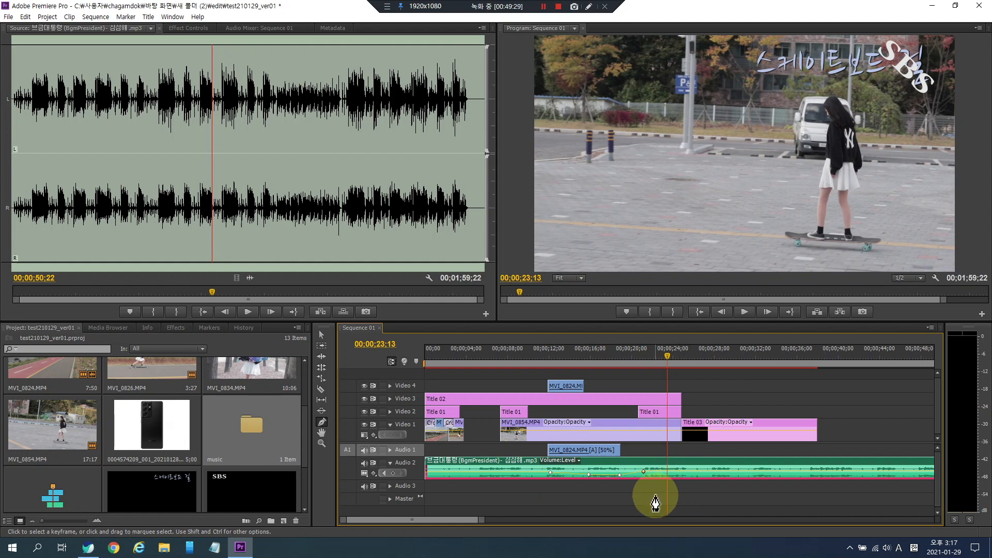
pyautogui.click(602, 499)
pyautogui.click(306, 486)
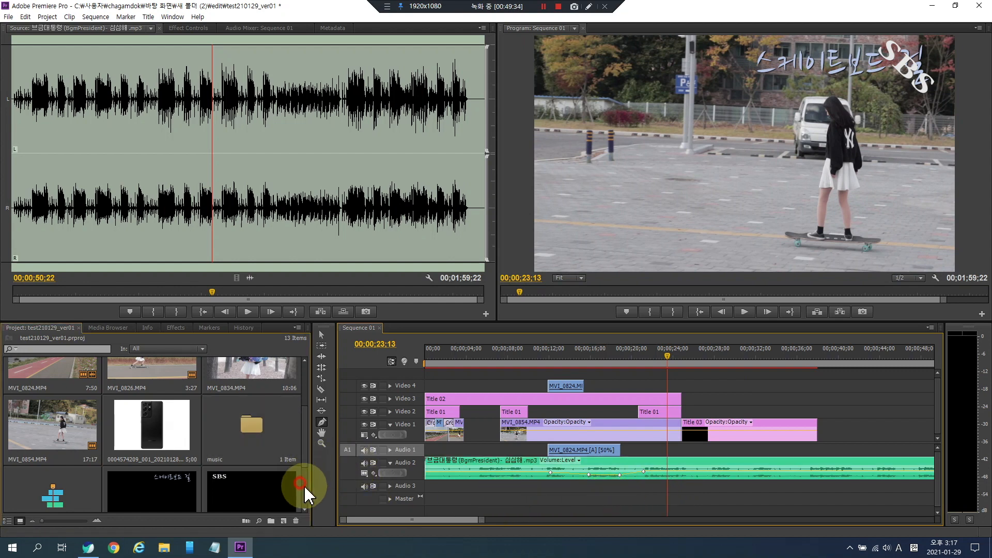
pyautogui.scroll(-3, 306, 489)
pyautogui.click(175, 328)
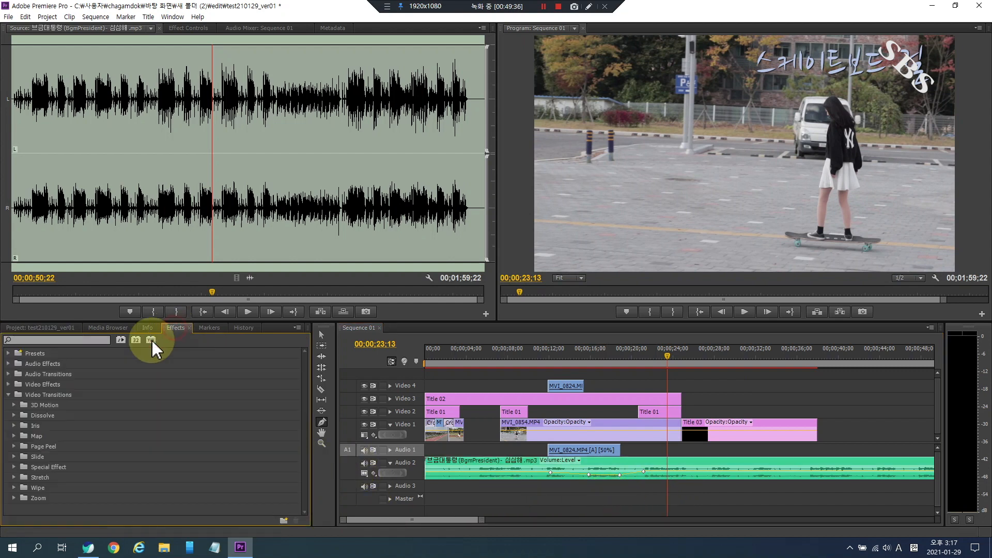
pyautogui.click(8, 395)
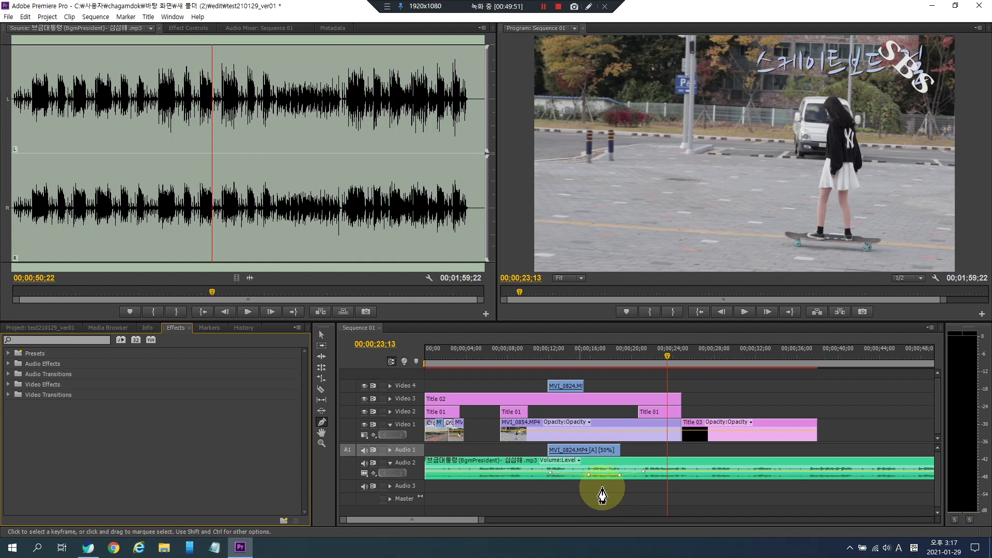
# - Move the MVI_0824 picture-in-picture clip to Video 3, starting at about 00;00;29;10 after the titles
pyautogui.moveTo(615, 350); pyautogui.dragTo(565, 349)
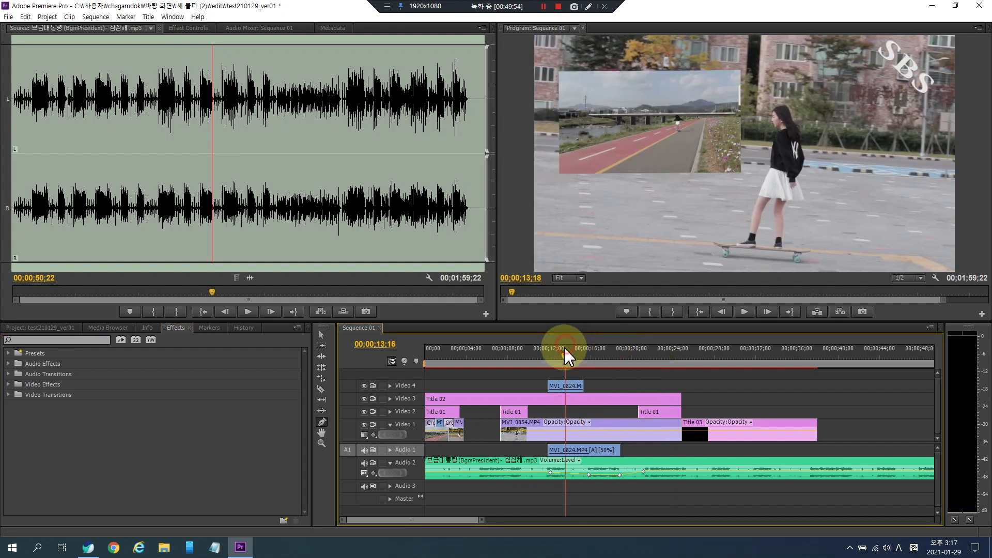
pyautogui.click(321, 335)
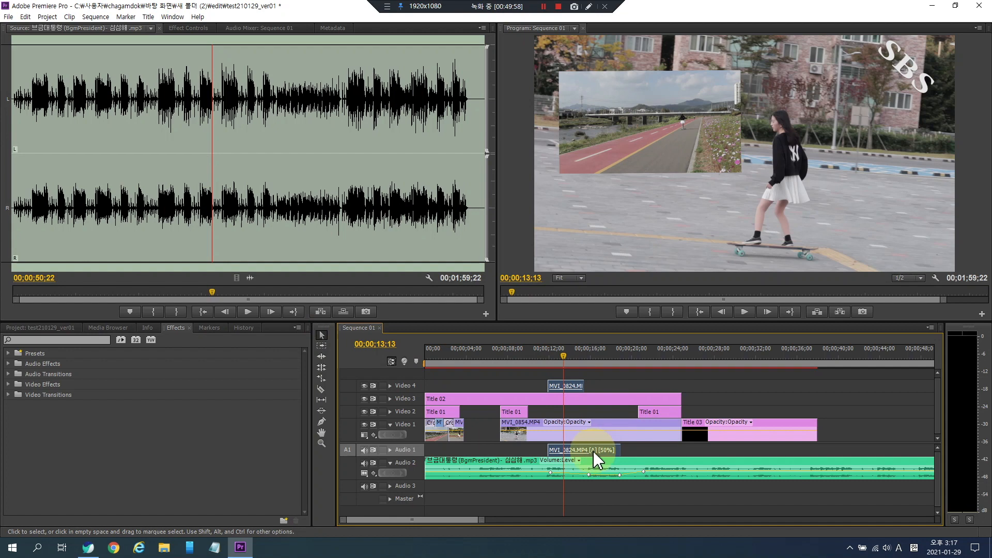
pyautogui.moveTo(624, 389); pyautogui.dragTo(745, 402)
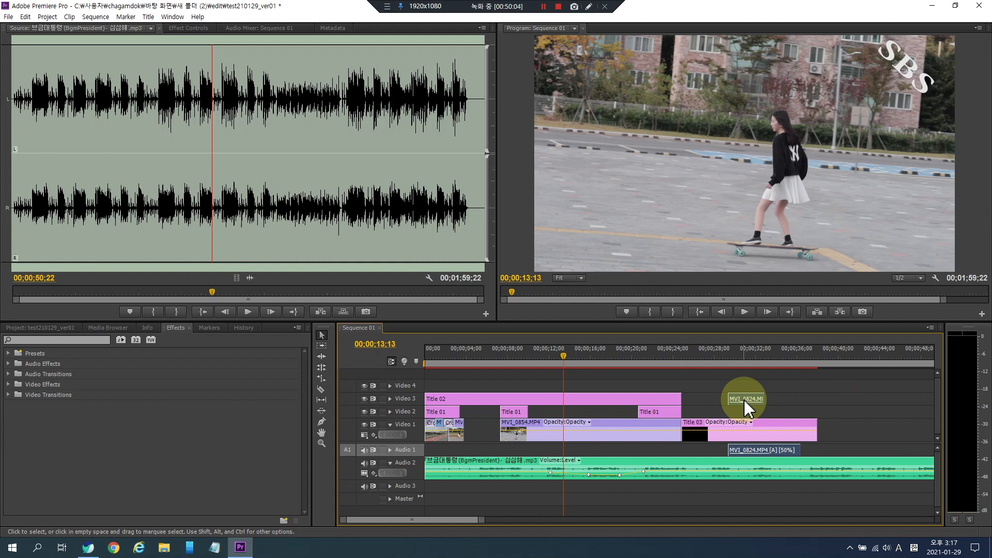
pyautogui.click(746, 397)
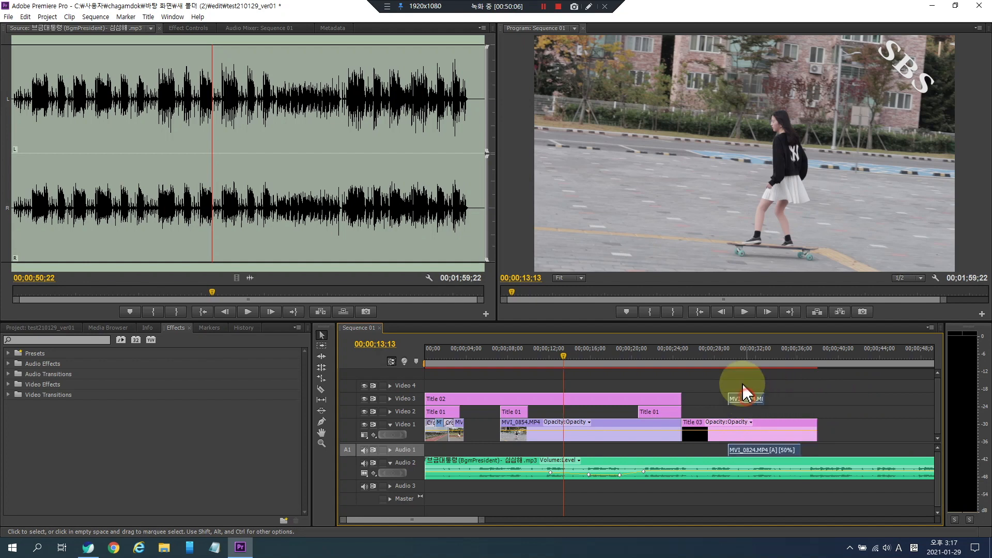
# - Select only the picture-in-picture clip's linked audio on Audio 1 and delete it
pyautogui.click(735, 355)
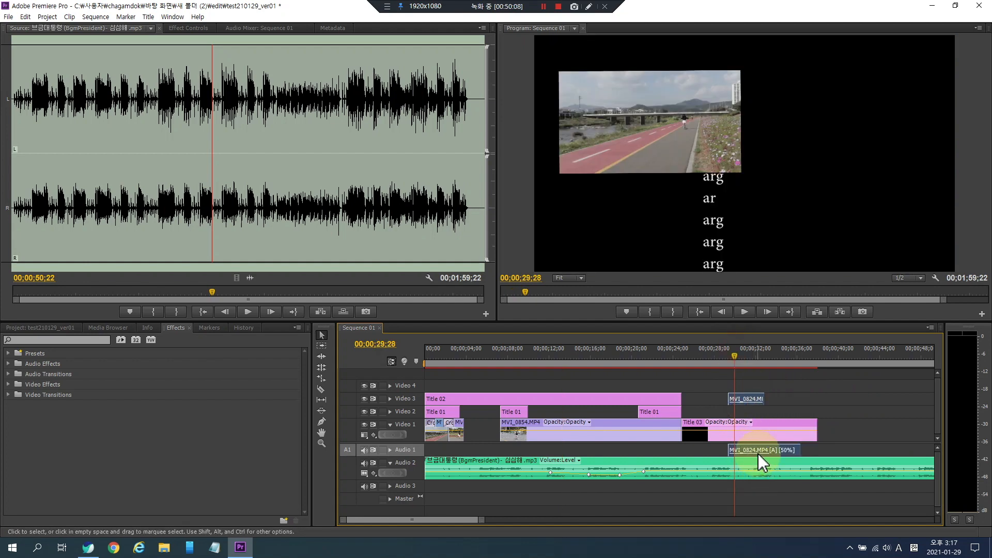
pyautogui.click(813, 397)
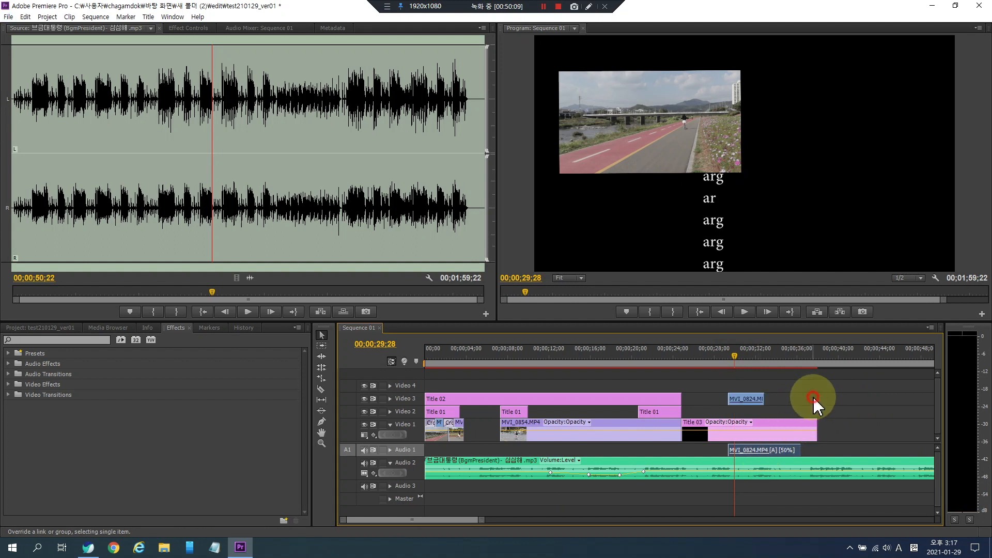
pyautogui.keyDown('alt'); pyautogui.click(755, 449); pyautogui.keyUp('alt')
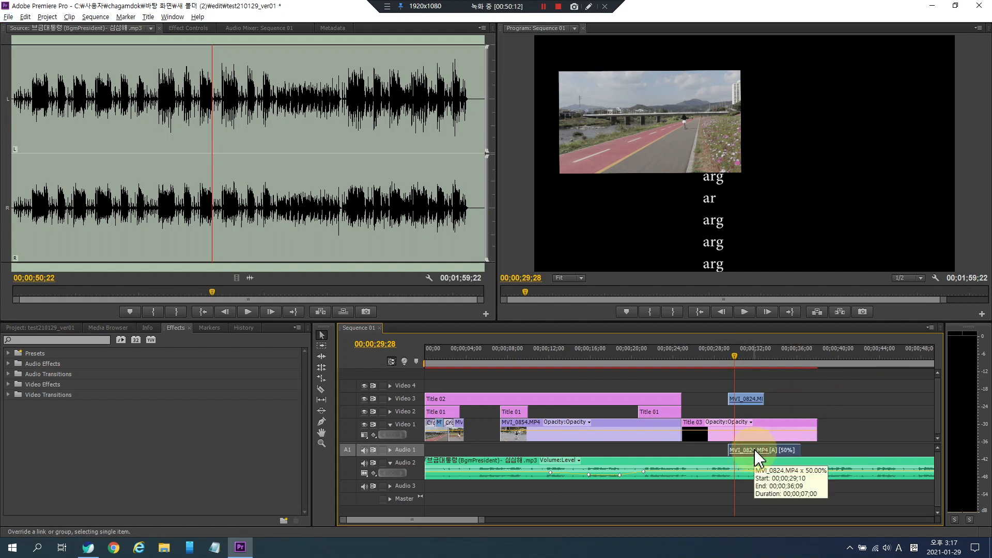
pyautogui.click(801, 396)
pyautogui.keyDown('alt'); pyautogui.click(746, 398); pyautogui.keyUp('alt')
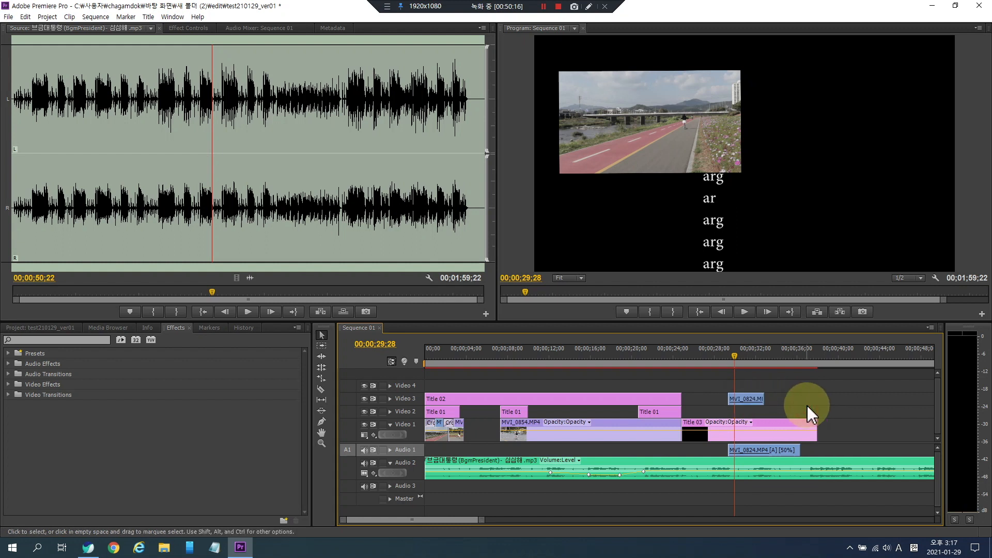
pyautogui.keyDown('alt'); pyautogui.click(755, 447); pyautogui.keyUp('alt')
pyautogui.press('Delete')
# - Play back the moved picture-in-picture section over the rolling credits
pyautogui.click(729, 356)
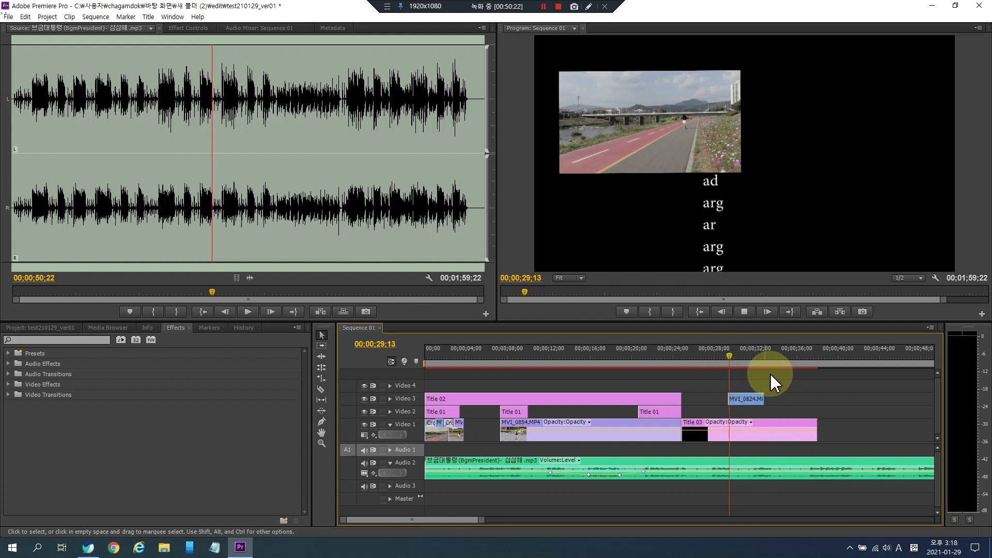
pyautogui.press('space')
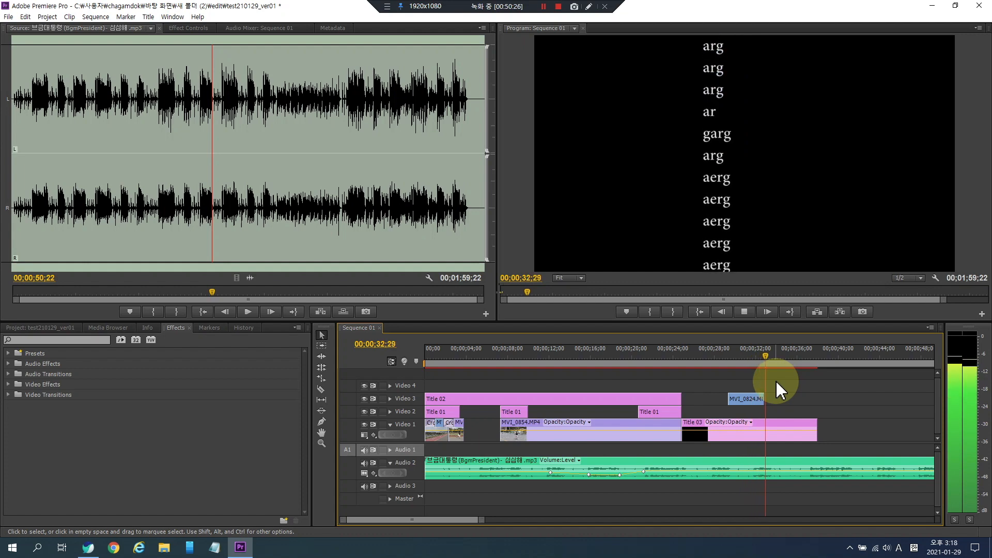
pyautogui.click(733, 354)
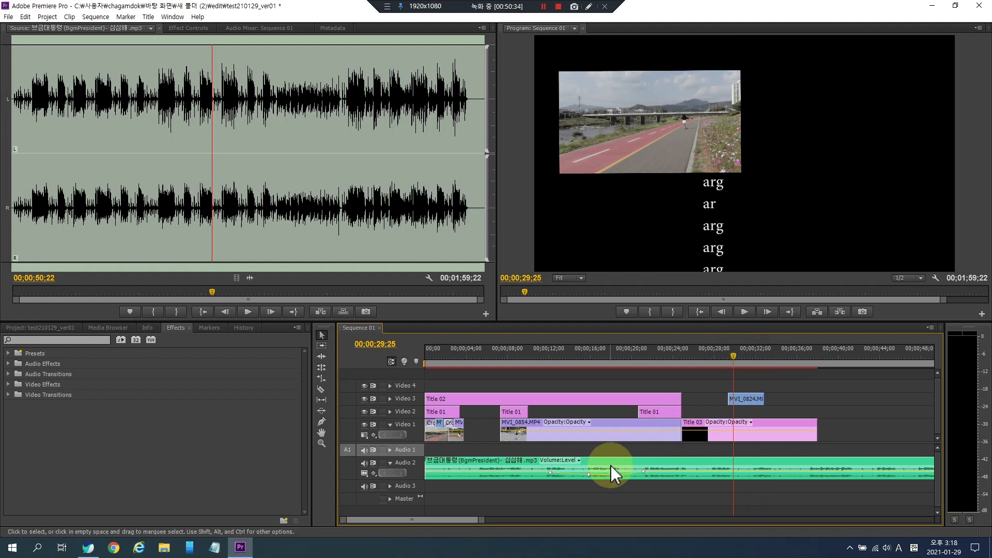
pyautogui.click(596, 490)
pyautogui.press('-')
pyautogui.press('-')
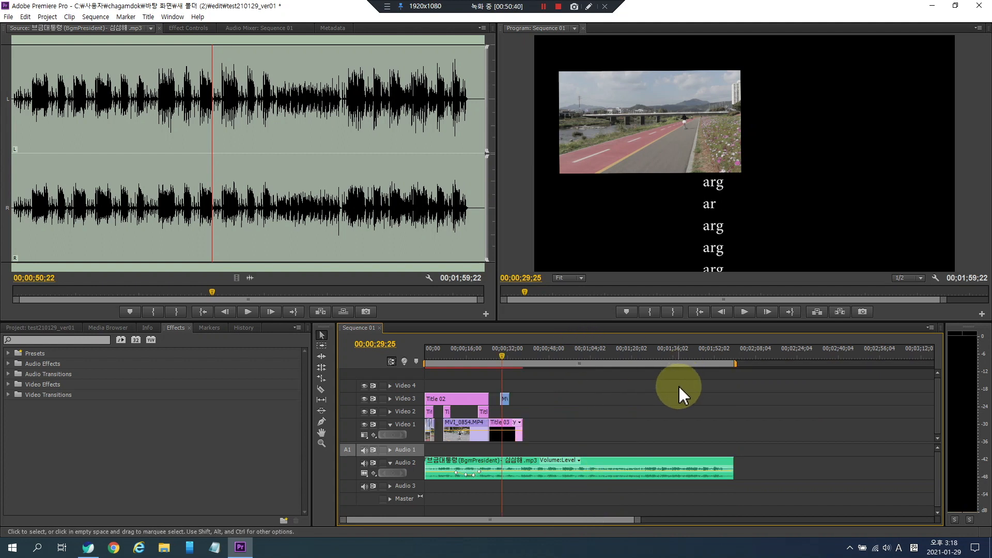
pyautogui.moveTo(503, 347); pyautogui.dragTo(692, 362)
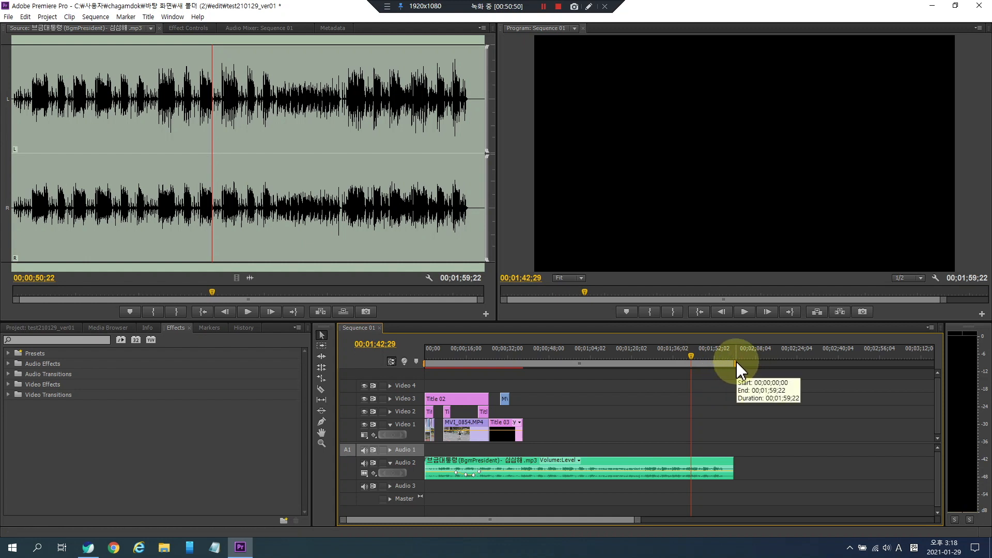
pyautogui.moveTo(736, 364); pyautogui.dragTo(523, 373)
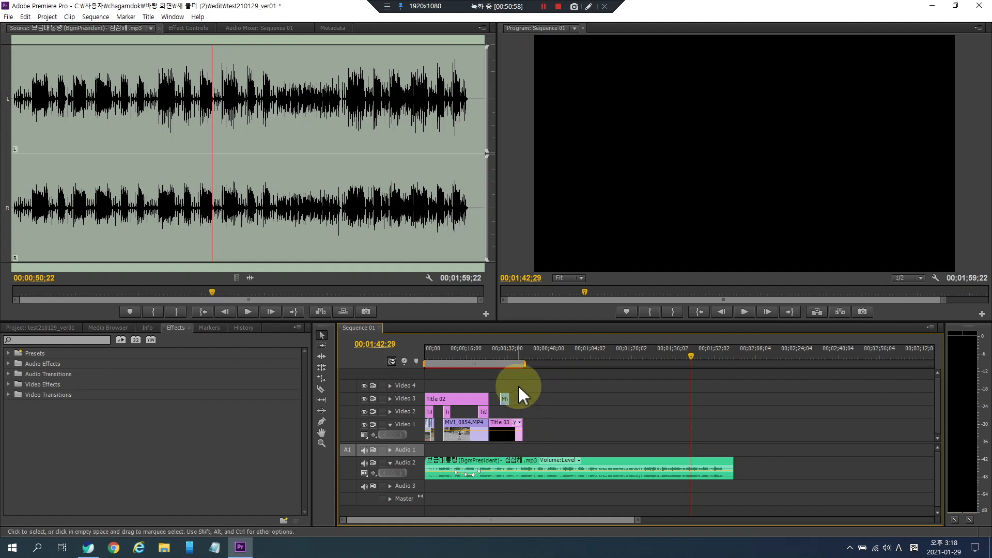
pyautogui.moveTo(523, 362); pyautogui.dragTo(464, 351)
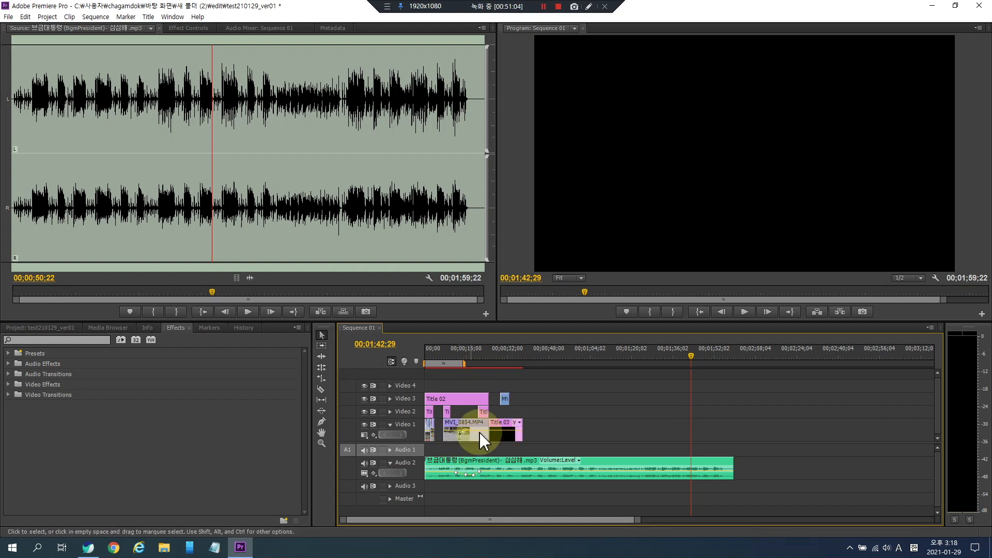
pyautogui.moveTo(466, 363); pyautogui.dragTo(523, 374)
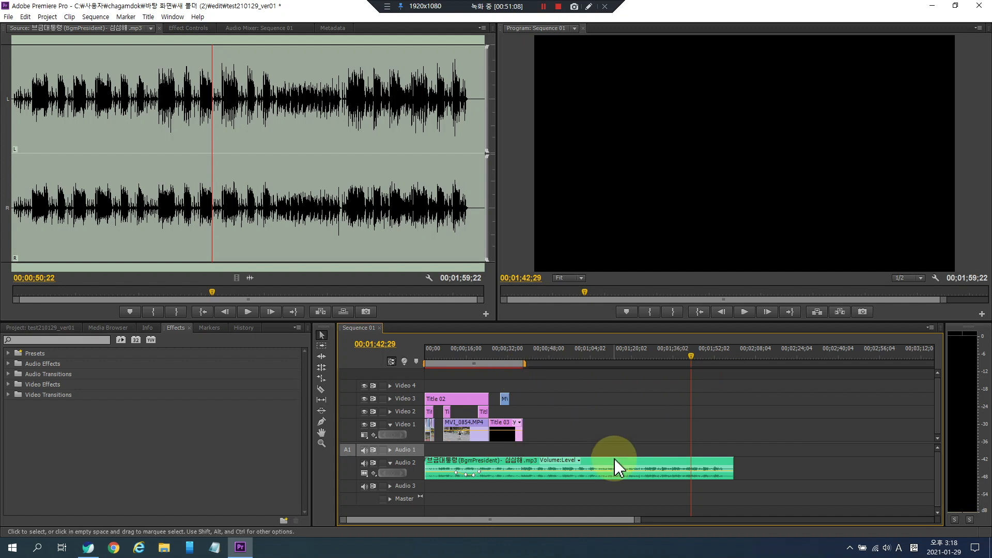
pyautogui.moveTo(522, 364); pyautogui.dragTo(544, 364)
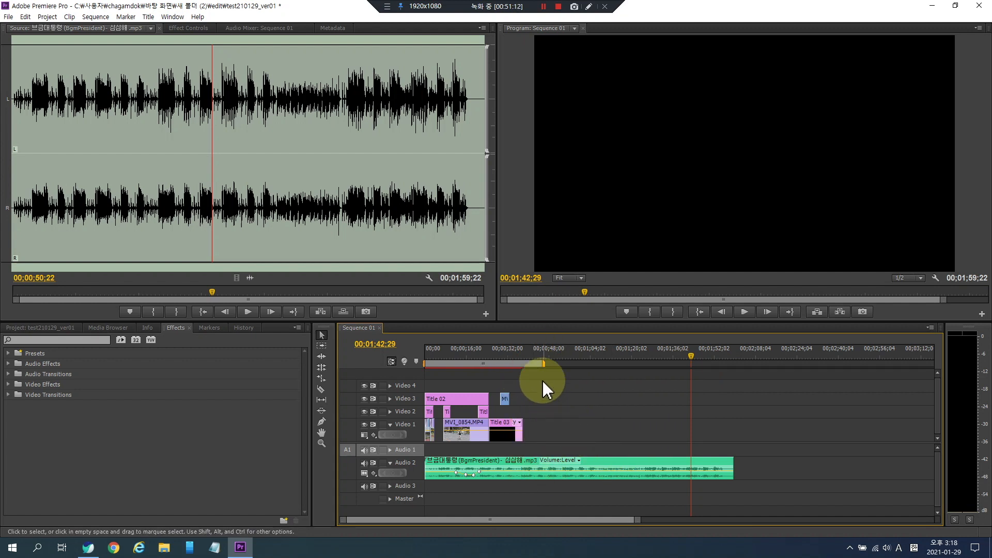
pyautogui.moveTo(543, 364); pyautogui.dragTo(742, 366)
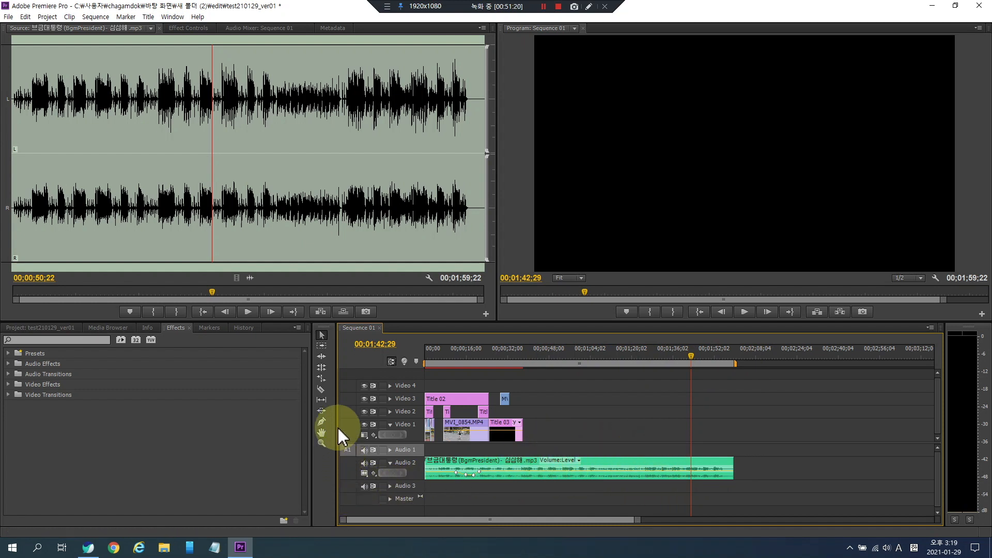
# - Cut the music clip with the Razor tool at the end of the video and delete the remaining part
pyautogui.click(321, 390)
pyautogui.click(527, 467)
pyautogui.click(322, 334)
pyautogui.click(597, 464)
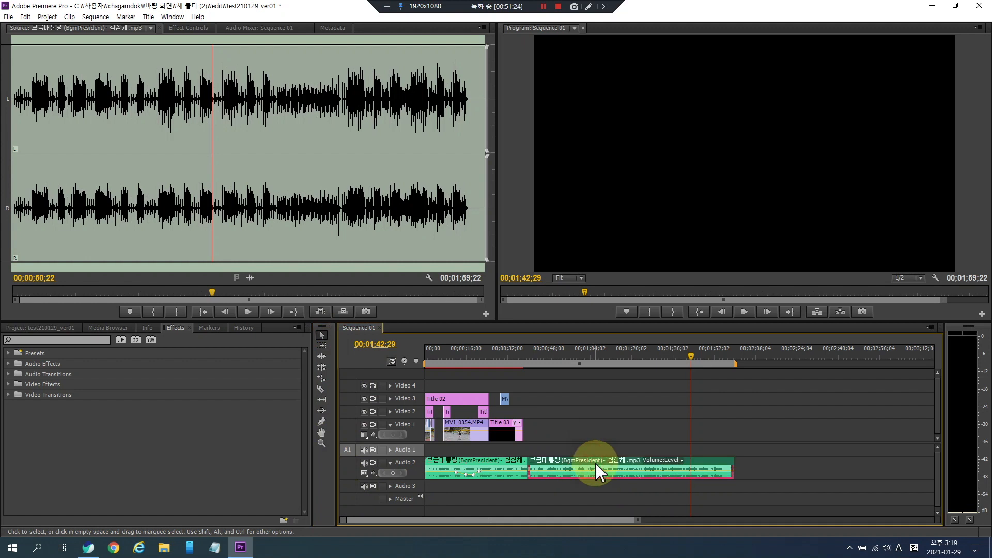
pyautogui.press('Delete')
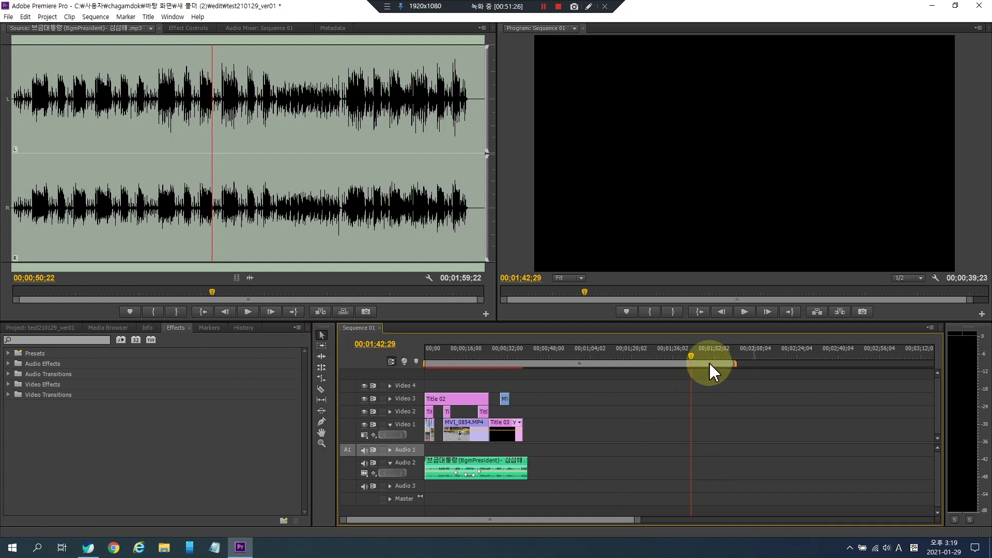
# - Shorten the work area bar to end at the sequence's end and scrub through the sequence
pyautogui.moveTo(709, 365); pyautogui.dragTo(731, 365)
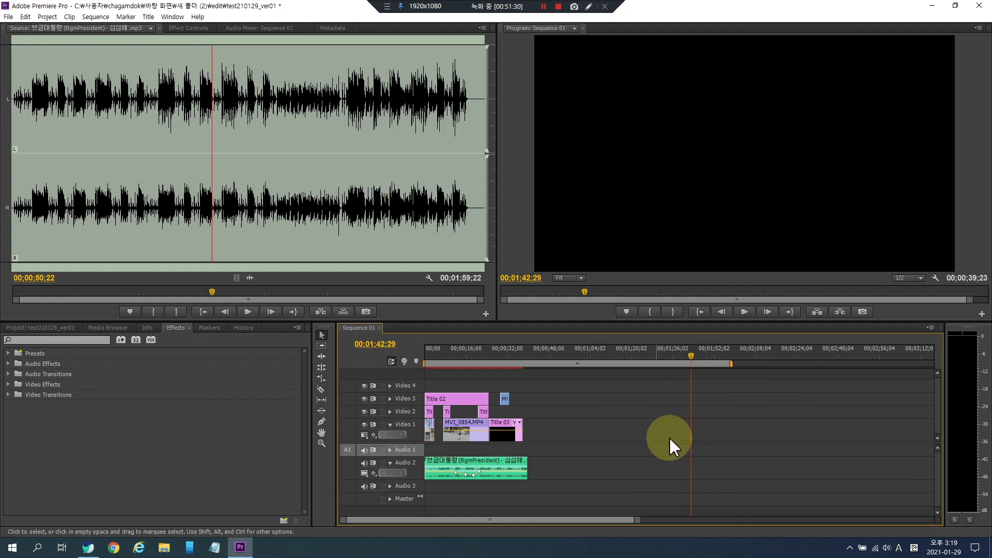
pyautogui.moveTo(731, 365)
pyautogui.mouseDown()
pyautogui.moveTo(517, 369)
pyautogui.moveTo(534, 371)
pyautogui.mouseUp()
pyautogui.moveTo(515, 353); pyautogui.dragTo(416, 353)
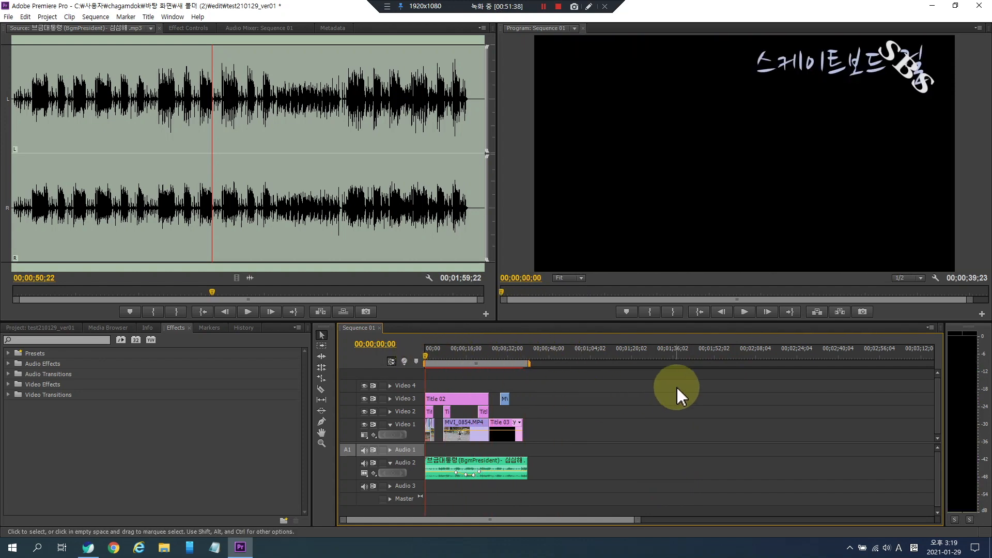
pyautogui.moveTo(483, 354)
pyautogui.mouseDown()
pyautogui.moveTo(470, 354)
pyautogui.moveTo(523, 352)
pyautogui.moveTo(395, 359)
pyautogui.moveTo(472, 355)
pyautogui.moveTo(539, 377)
pyautogui.moveTo(484, 362)
pyautogui.mouseUp()
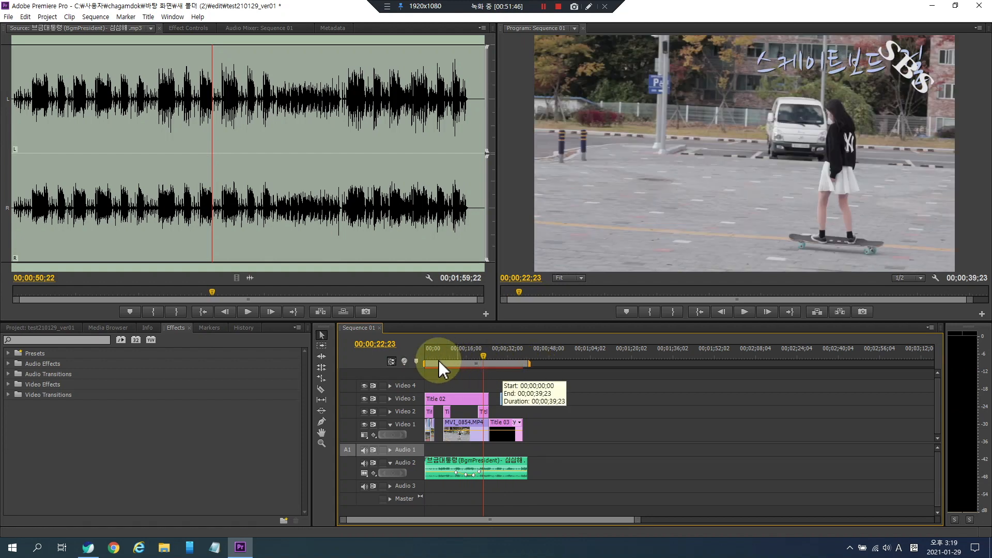
pyautogui.click(458, 355)
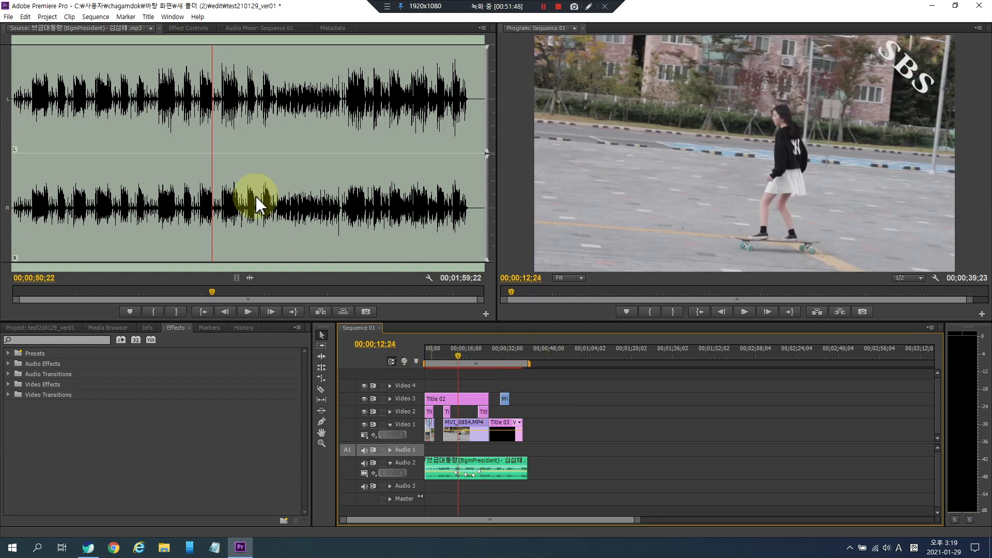
# - Open the media export settings for the sequence
pyautogui.click(6, 20)
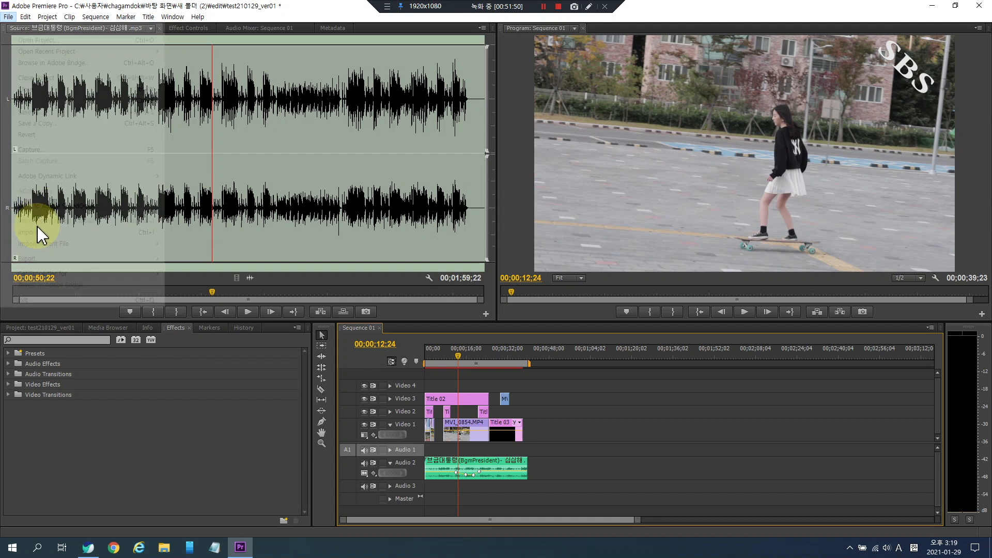
pyautogui.moveTo(84, 260)
pyautogui.click(175, 265)
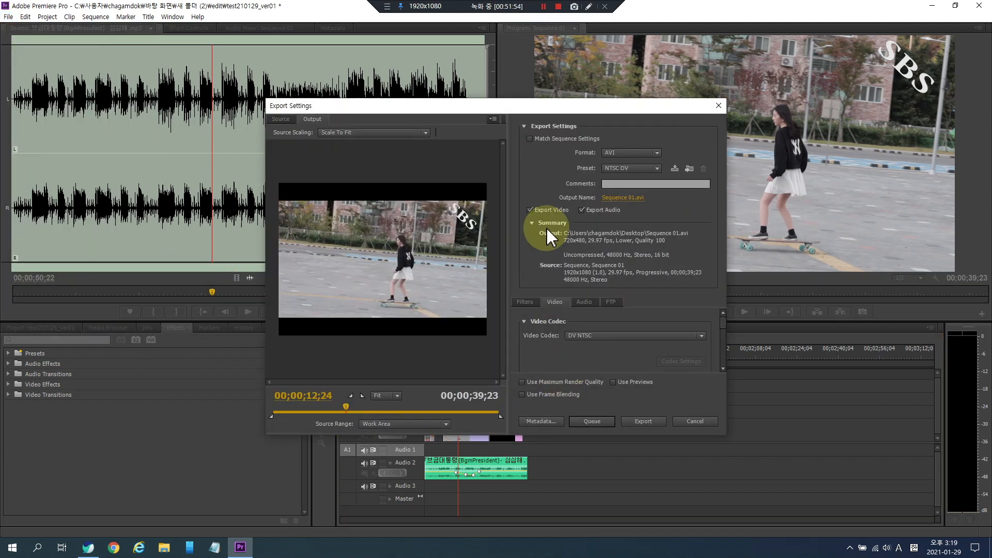
# - Set the export format to H.264 and choose the YouTube HD 1080p 29.97 preset
pyautogui.click(644, 153)
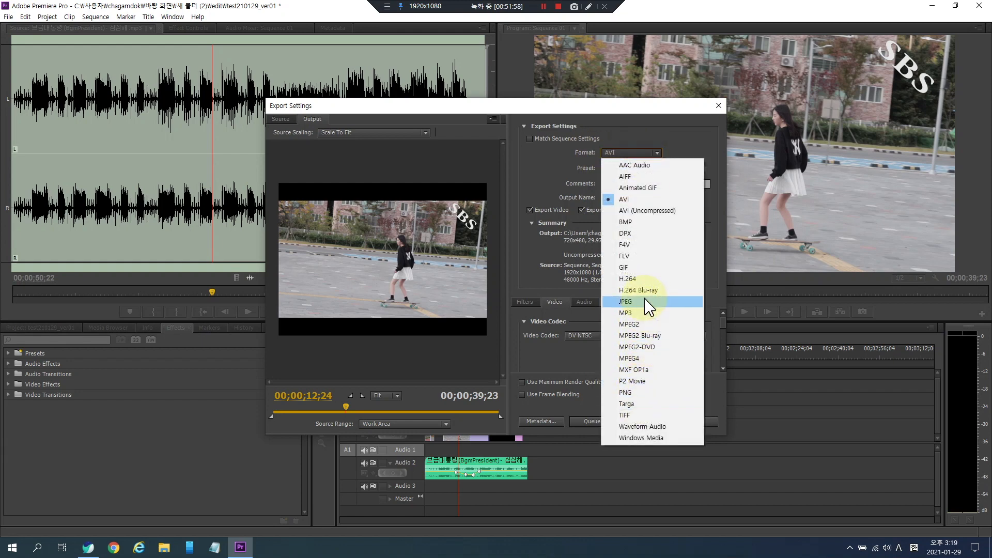
pyautogui.click(640, 280)
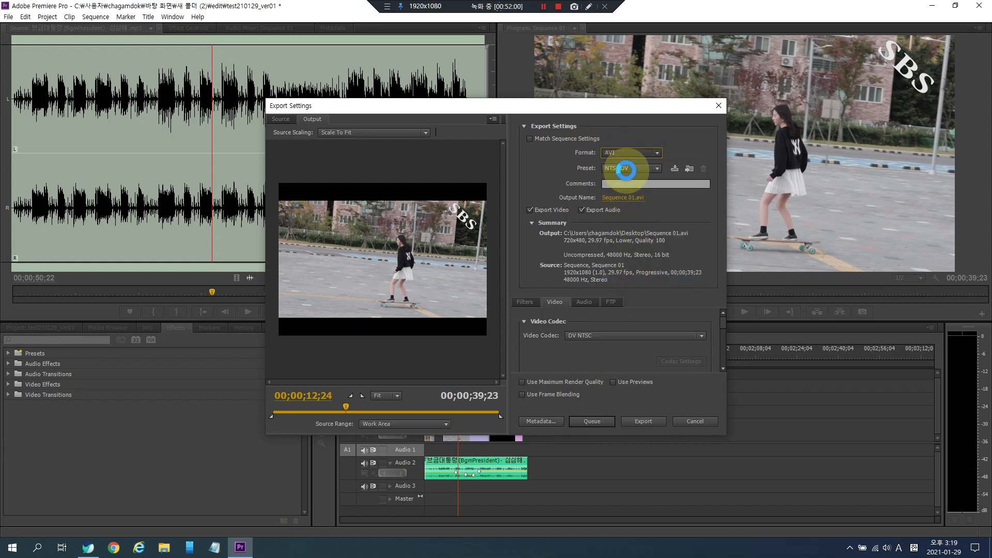
pyautogui.click(641, 169)
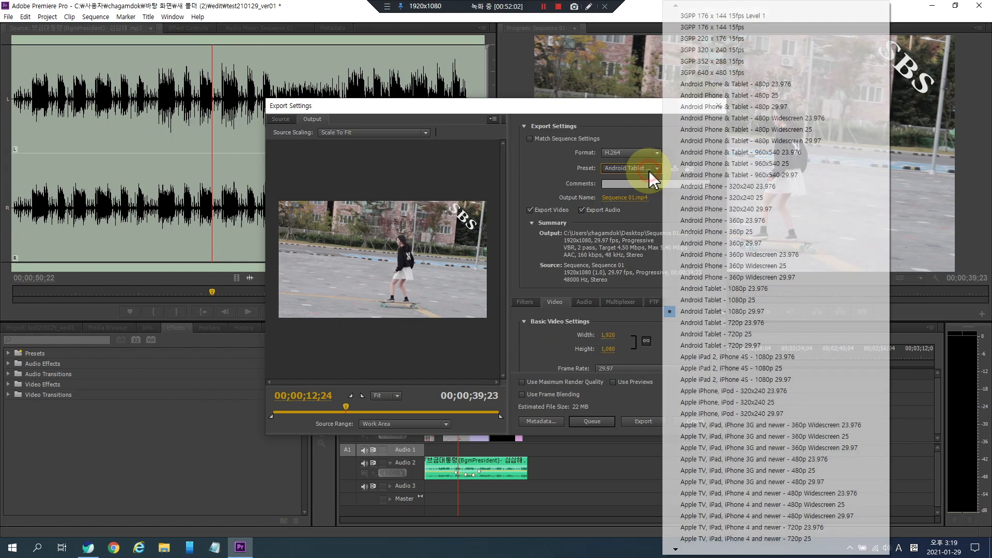
pyautogui.moveTo(676, 552)
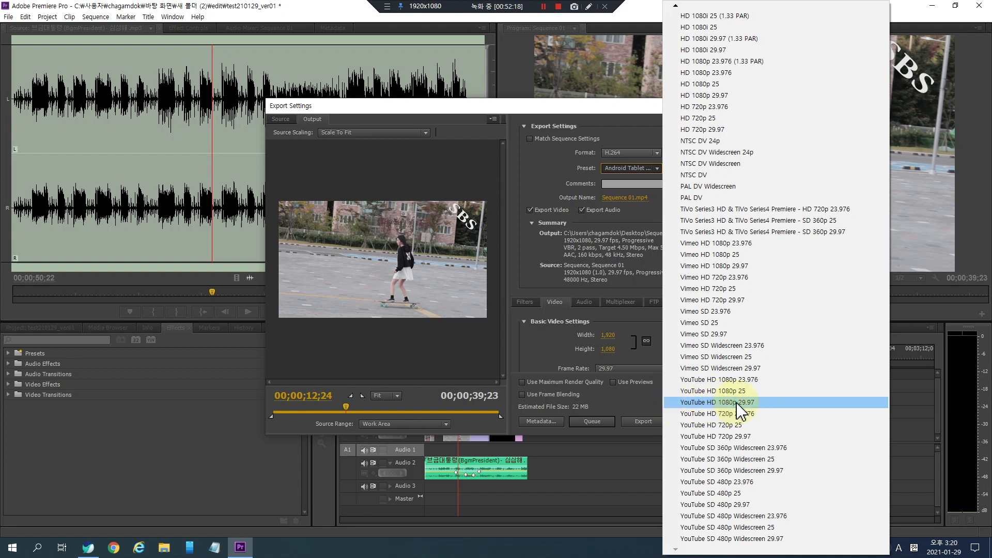
pyautogui.click(763, 404)
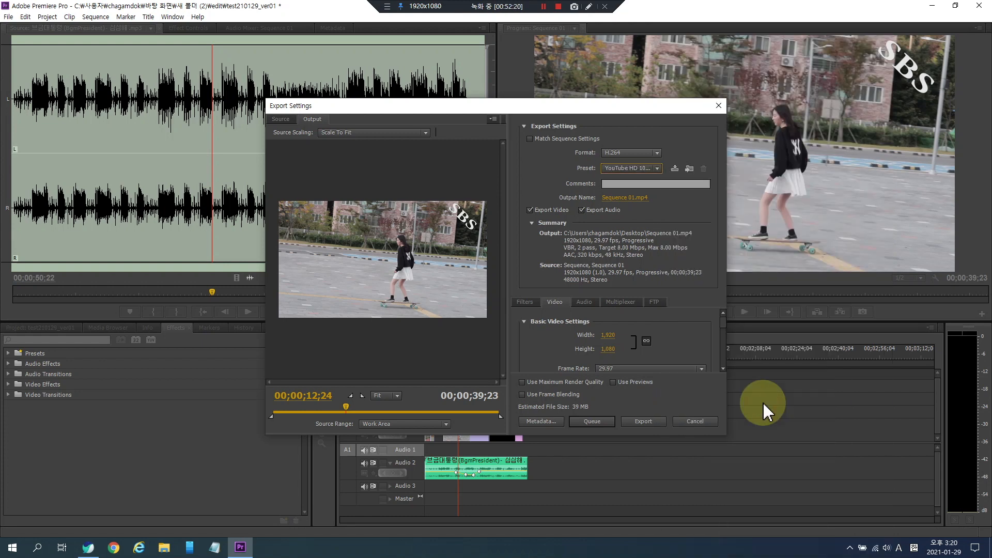
# - Save the output file as "edit final" in the 새 폴더 (2) folder on the desktop
pyautogui.click(626, 198)
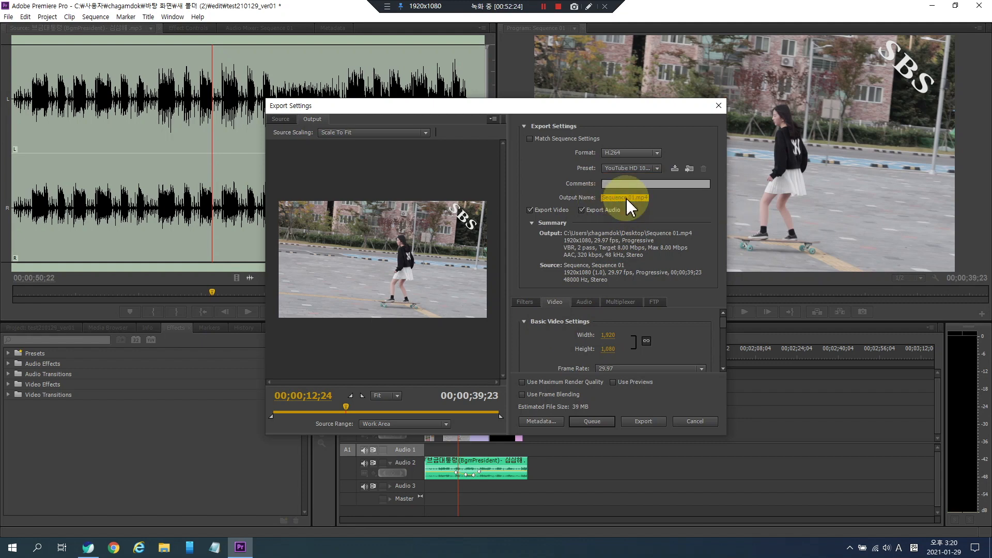
pyautogui.click(510, 212)
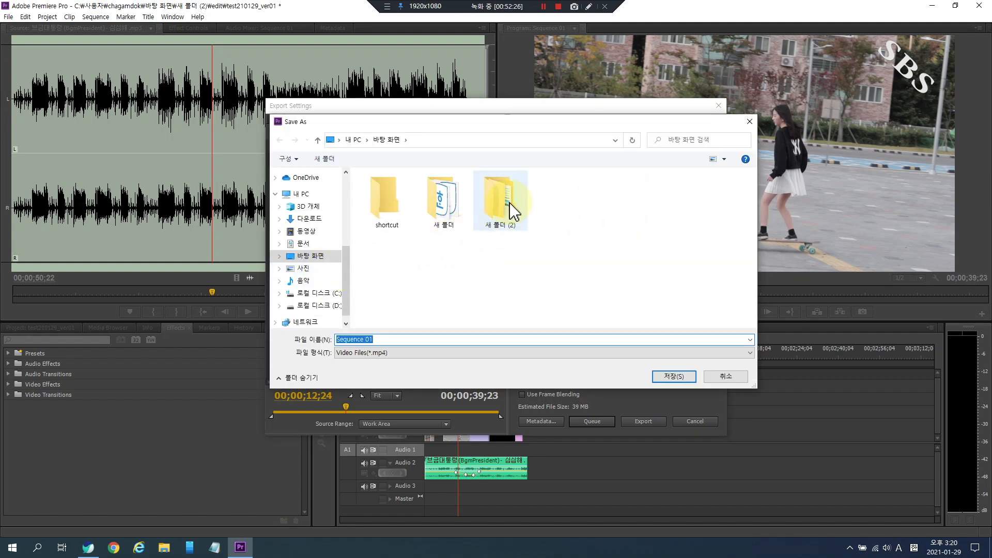
pyautogui.click(491, 212)
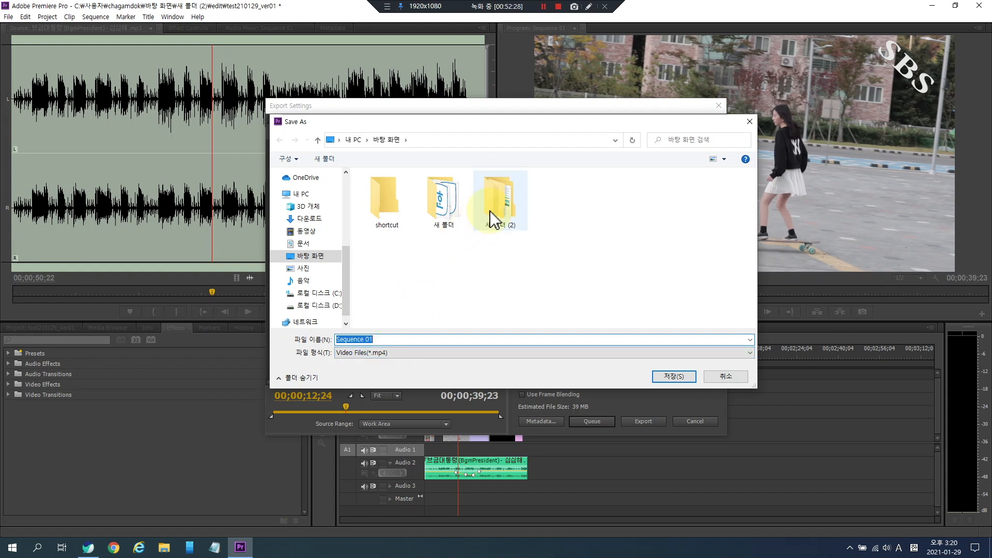
pyautogui.doubleClick(491, 214)
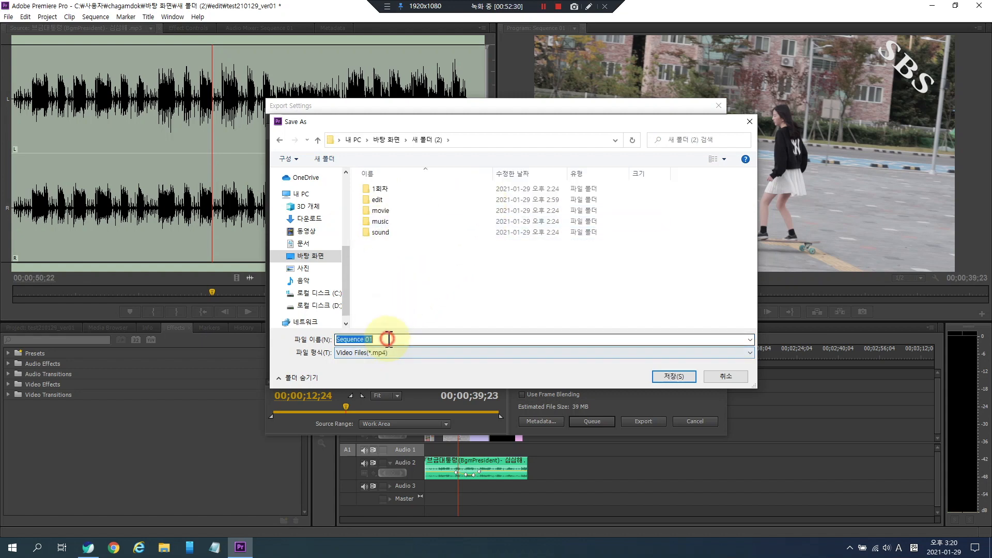
pyautogui.write('edit')
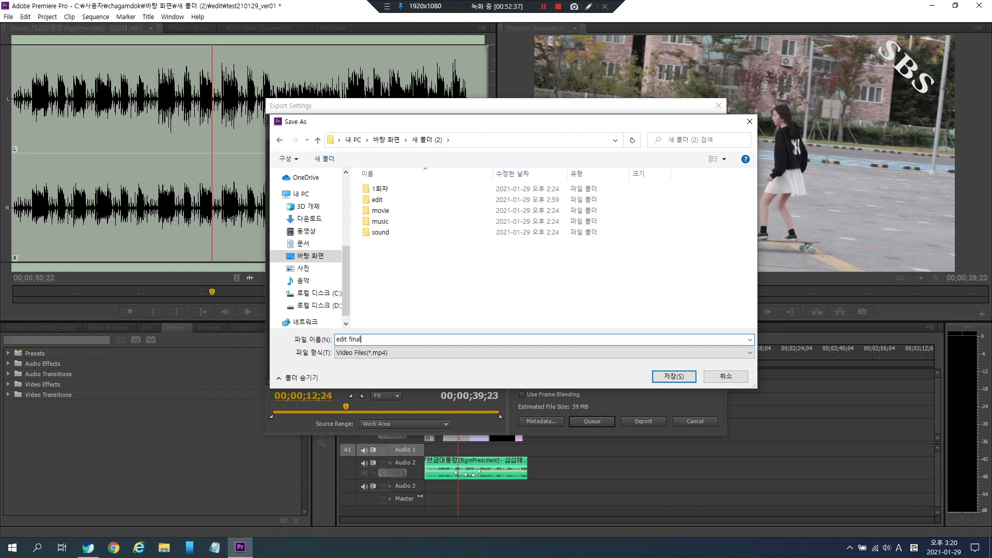
pyautogui.write('final')
pyautogui.click(674, 377)
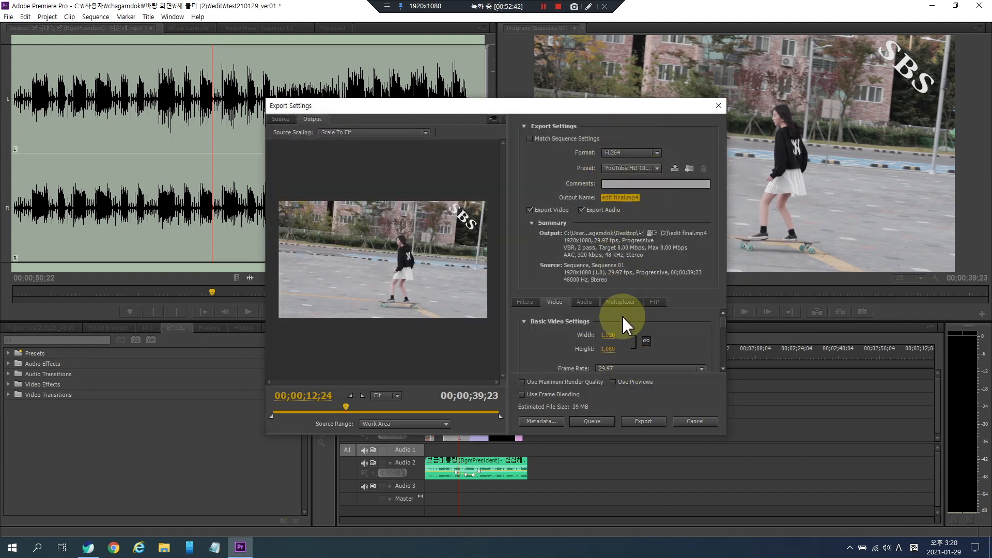
# - Start exporting the sequence and cancel the encoding
pyautogui.click(643, 422)
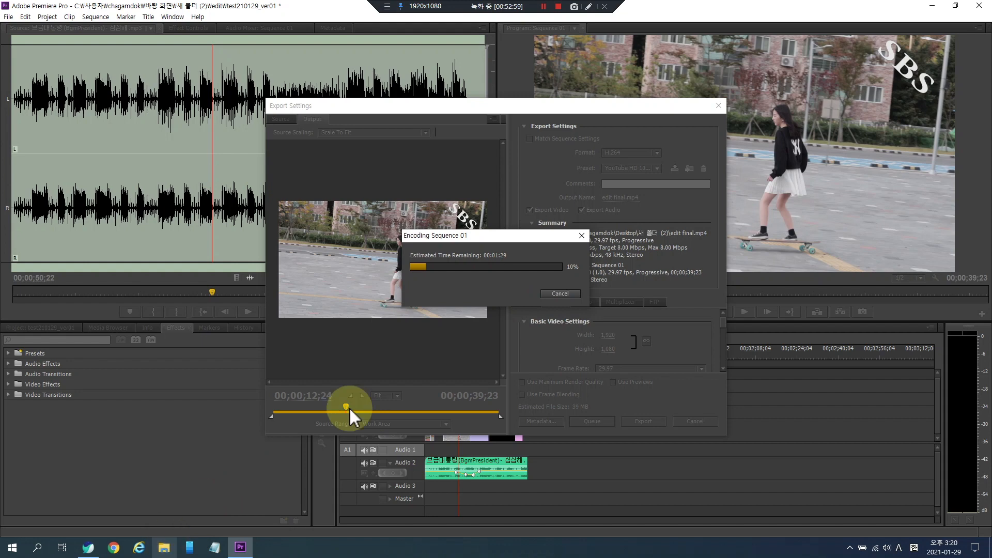
pyautogui.click(565, 296)
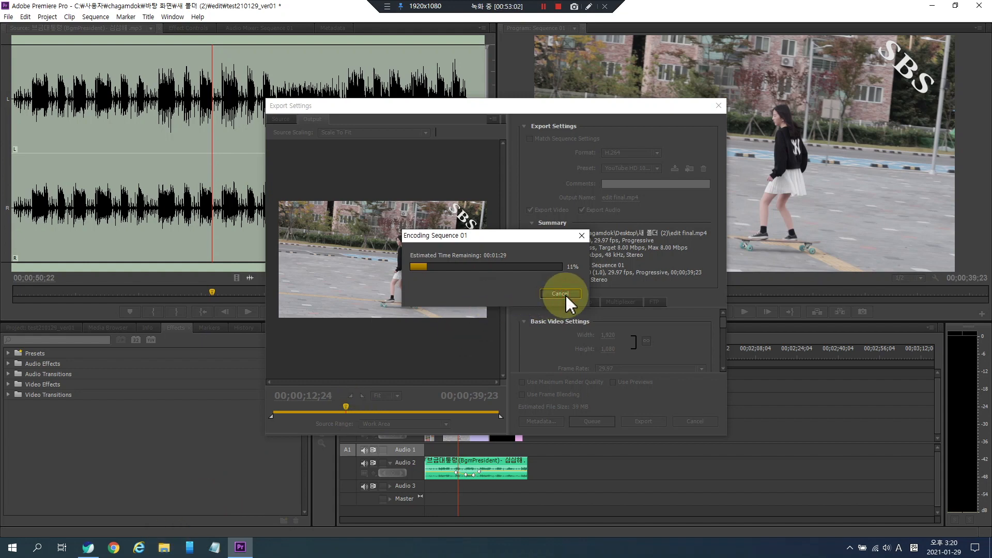
# - Toggle the Export Video and Export Audio options off and back on
pyautogui.click(538, 210)
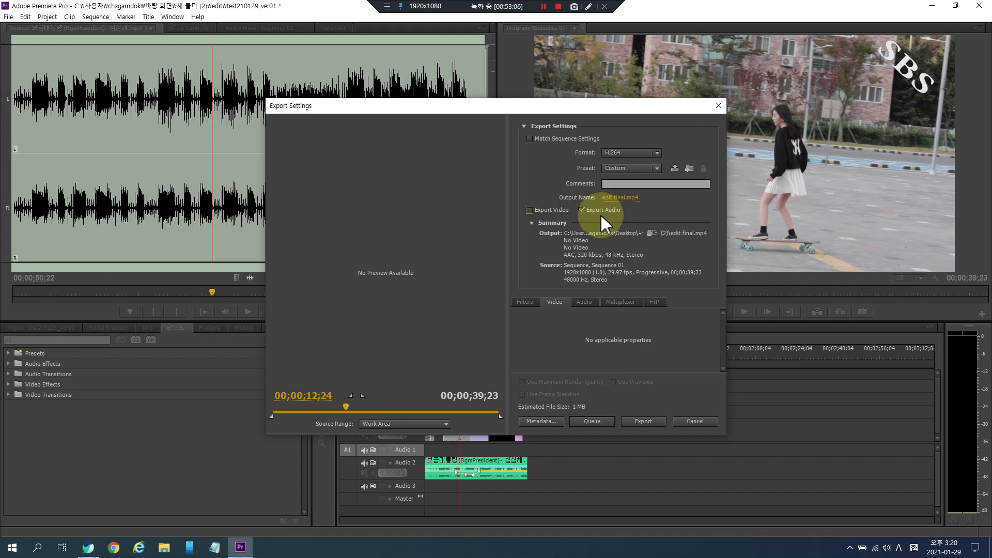
pyautogui.click(541, 210)
pyautogui.click(589, 211)
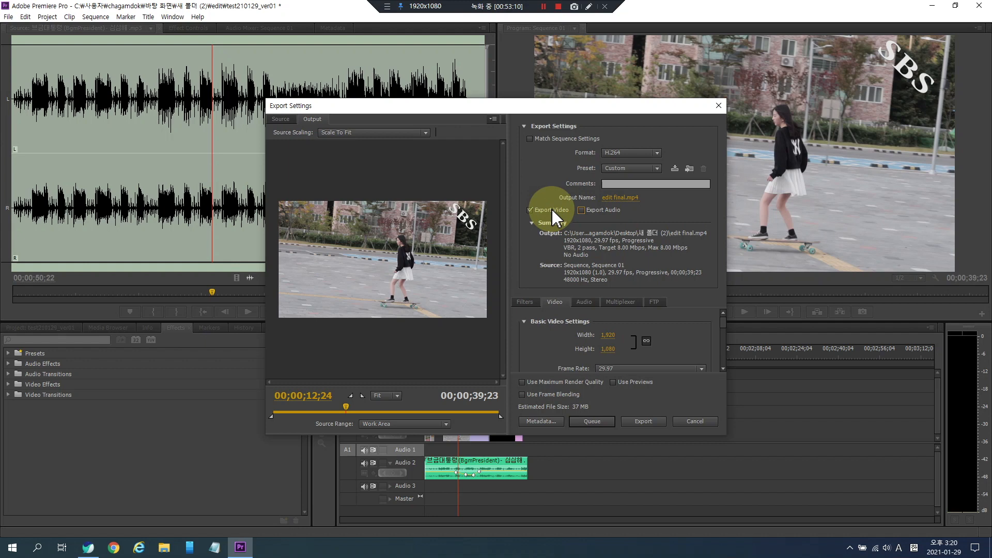
pyautogui.click(581, 210)
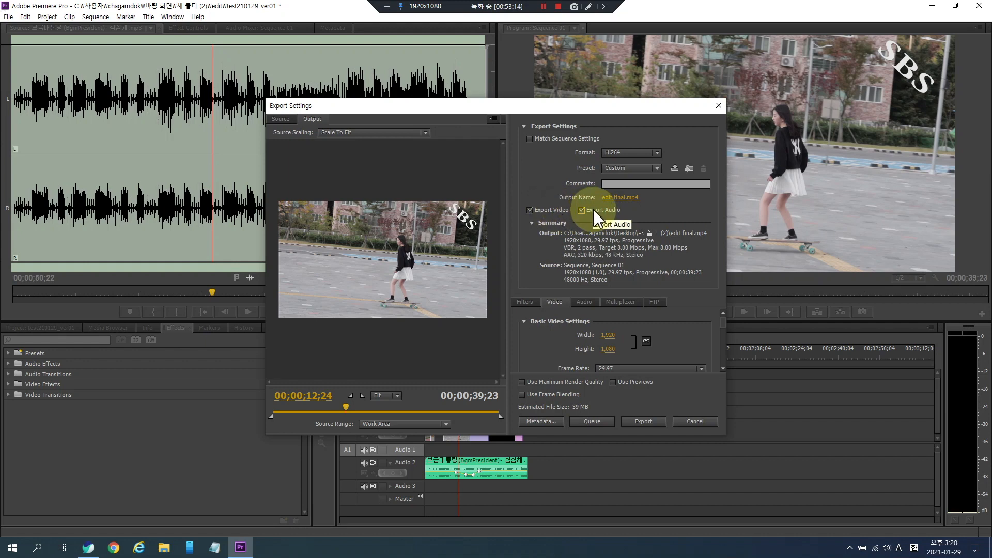
# - Switch the export format to MP3 and back to H.264
pyautogui.click(627, 155)
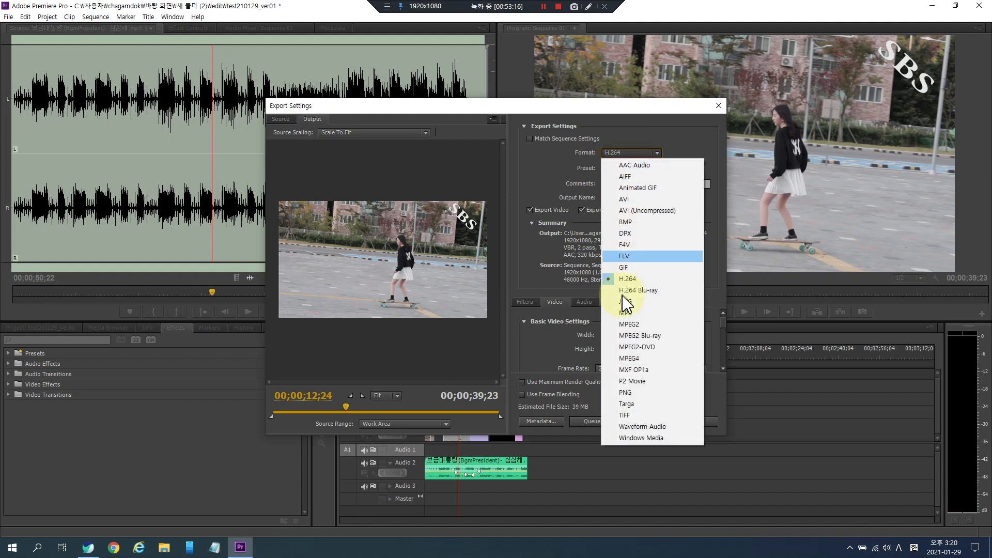
pyautogui.click(626, 313)
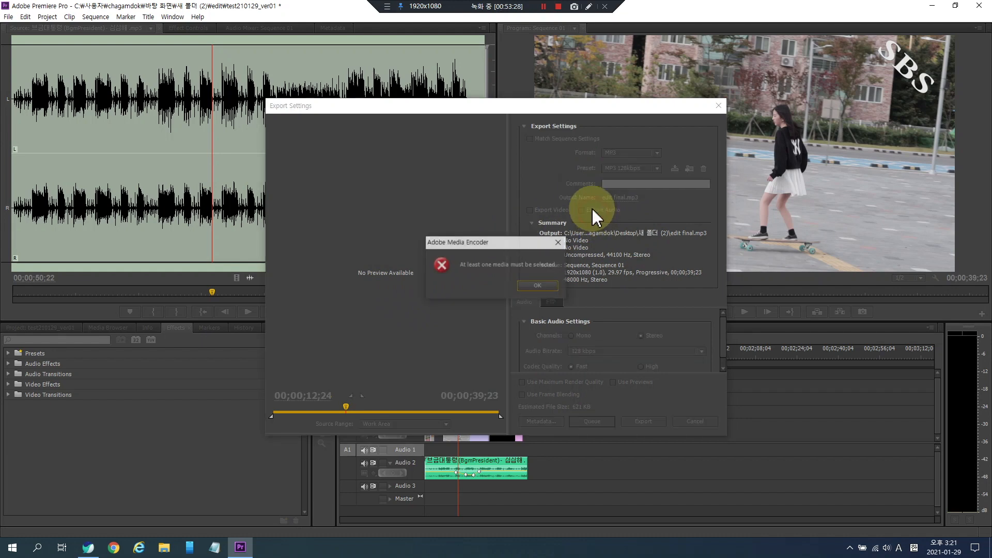
pyautogui.click(619, 151)
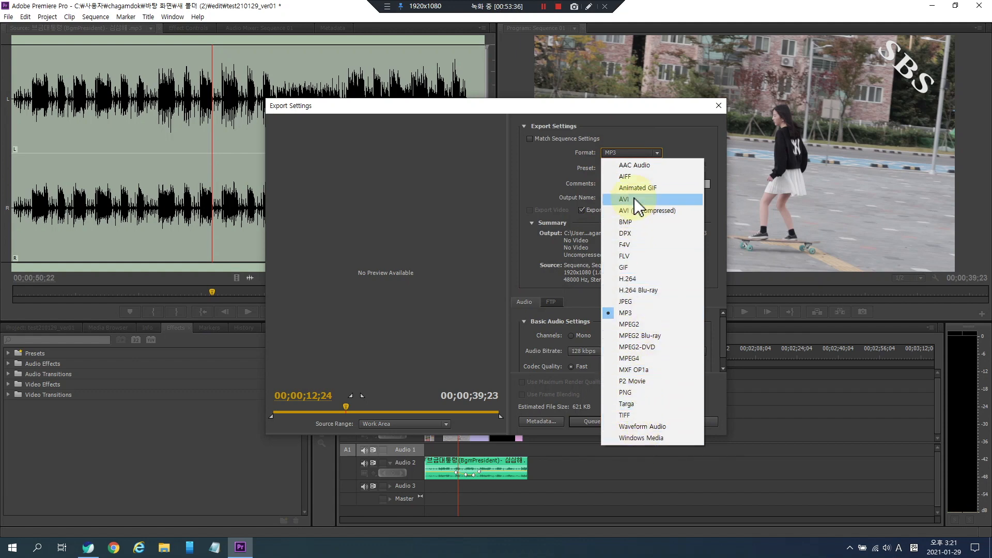
pyautogui.click(626, 153)
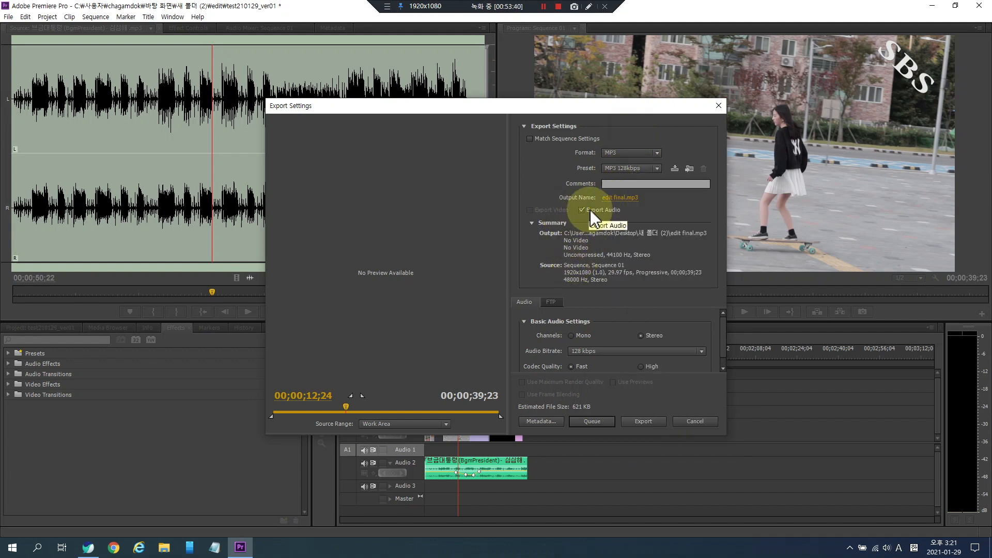
pyautogui.click(625, 154)
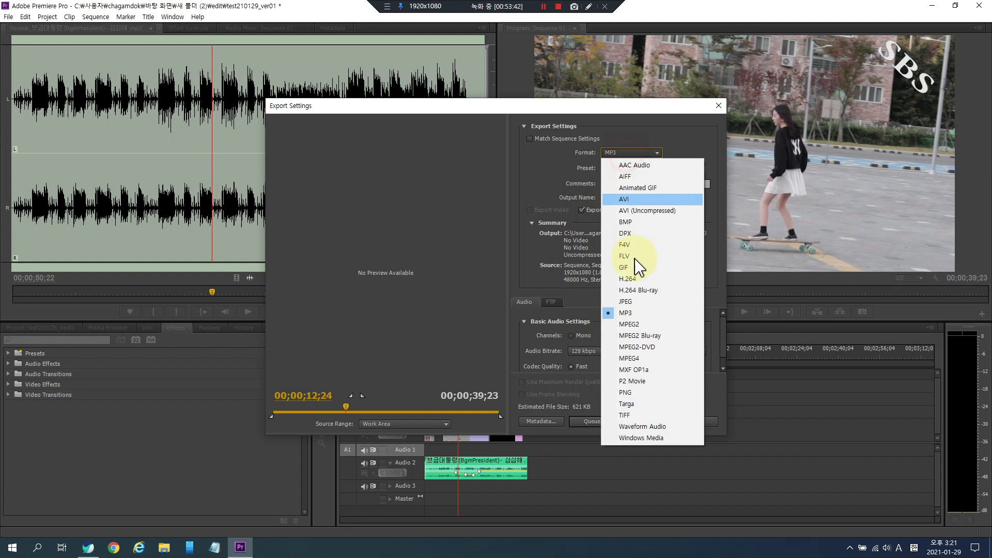
pyautogui.click(634, 278)
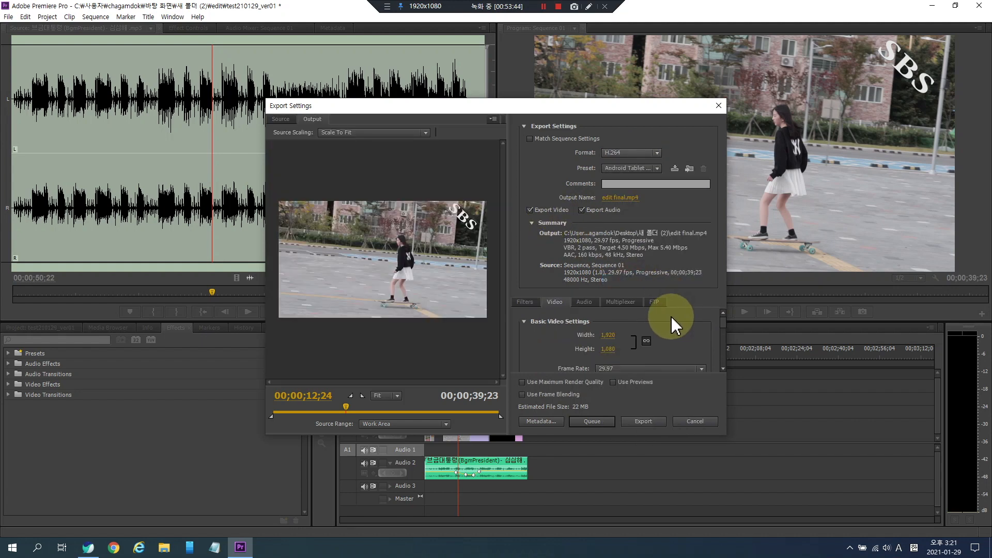
# - Raise the target bitrate to about 15.62 Mbps and the maximum bitrate to about 17.53 Mbps, then cancel the export settings
pyautogui.moveTo(721, 323); pyautogui.dragTo(723, 352)
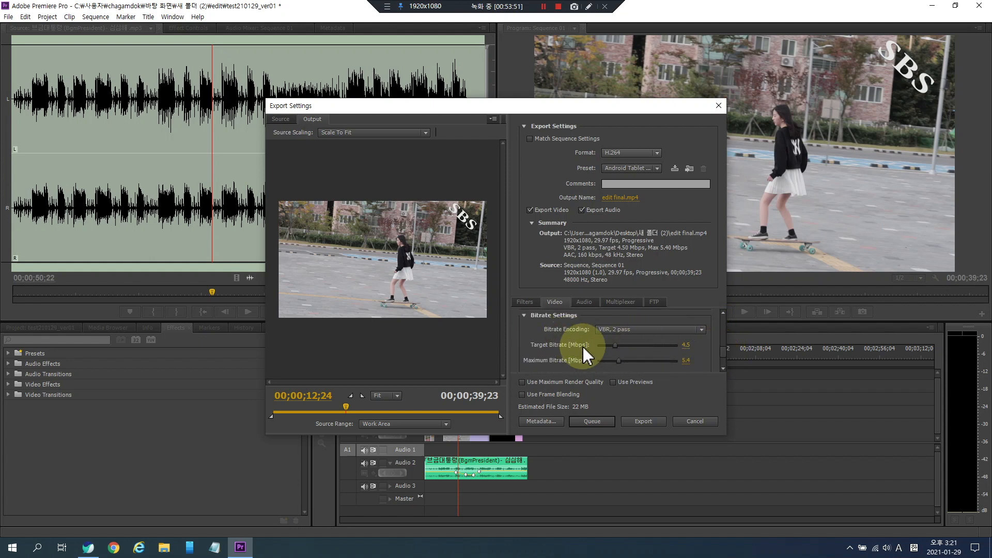
pyautogui.click(615, 345)
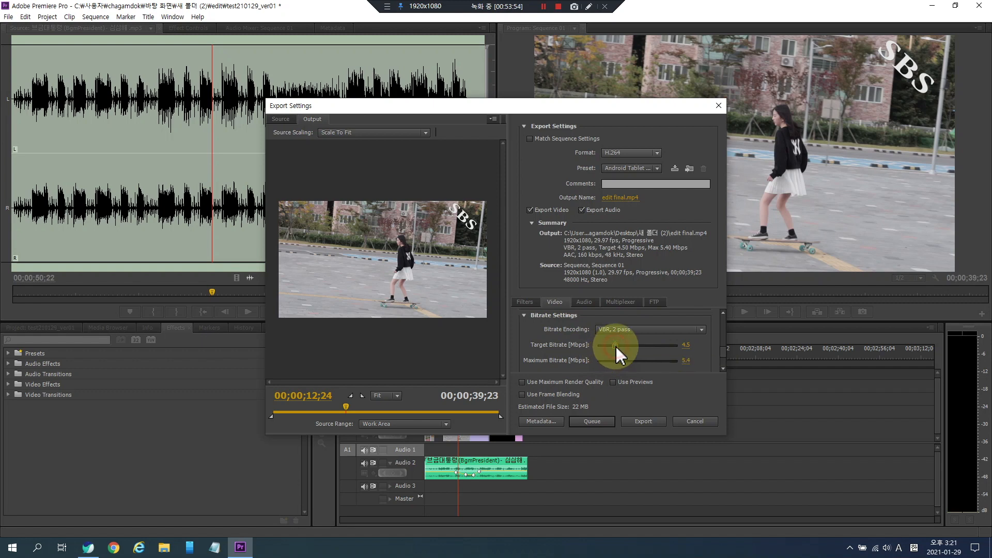
pyautogui.moveTo(640, 346); pyautogui.dragTo(644, 347)
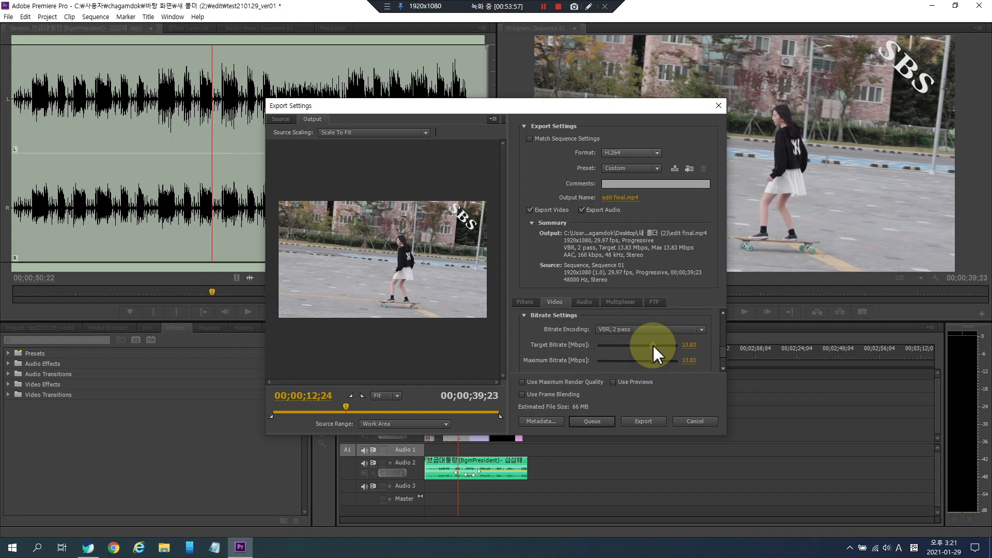
pyautogui.moveTo(651, 345)
pyautogui.mouseDown()
pyautogui.moveTo(667, 347)
pyautogui.moveTo(636, 345)
pyautogui.moveTo(659, 348)
pyautogui.mouseUp()
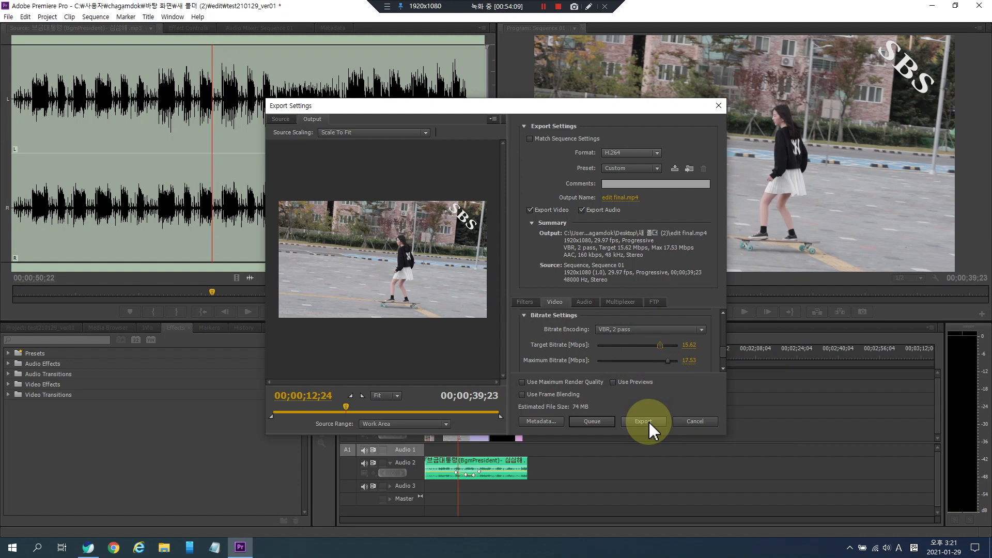
pyautogui.click(698, 427)
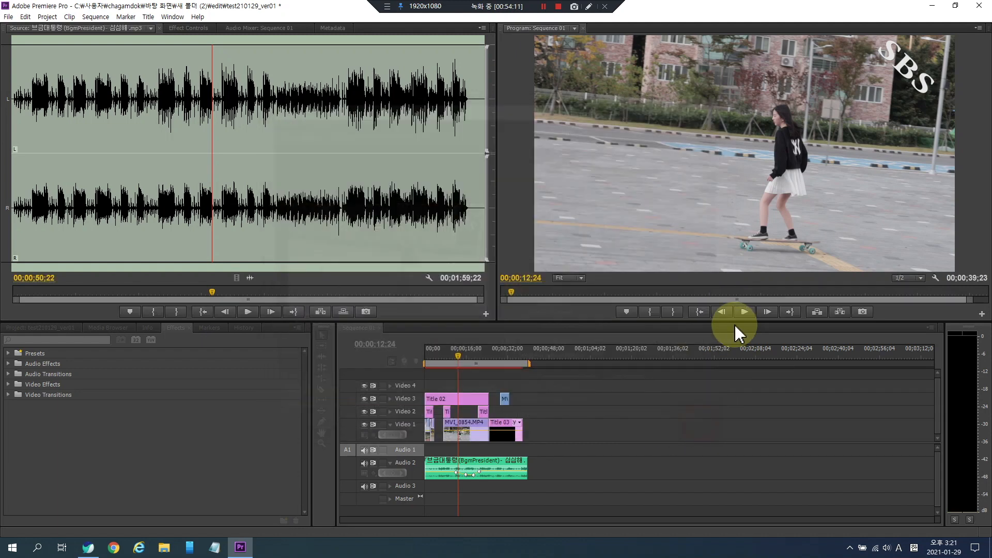
# - Clean the media cache database in the Media preferences and close the preferences
pyautogui.click(695, 295)
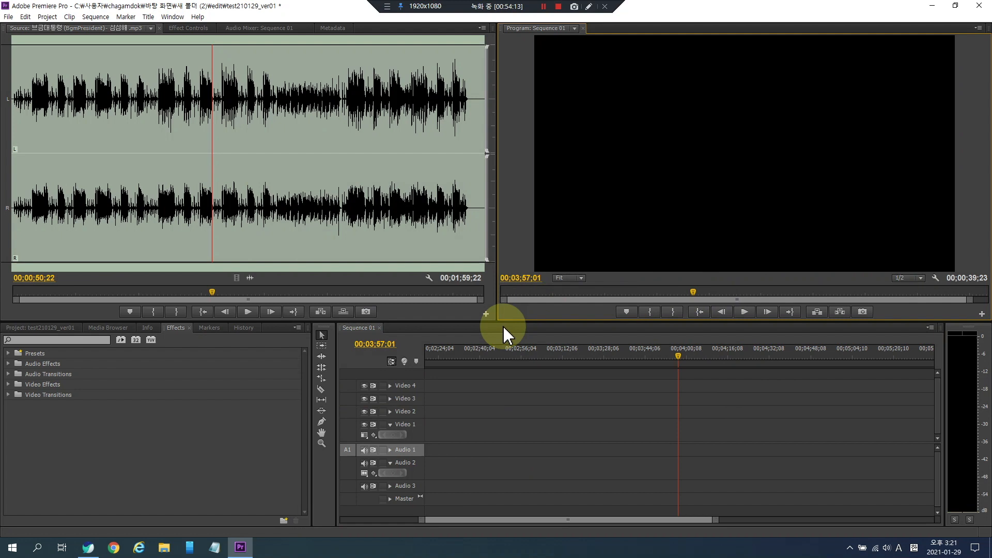
pyautogui.click(33, 330)
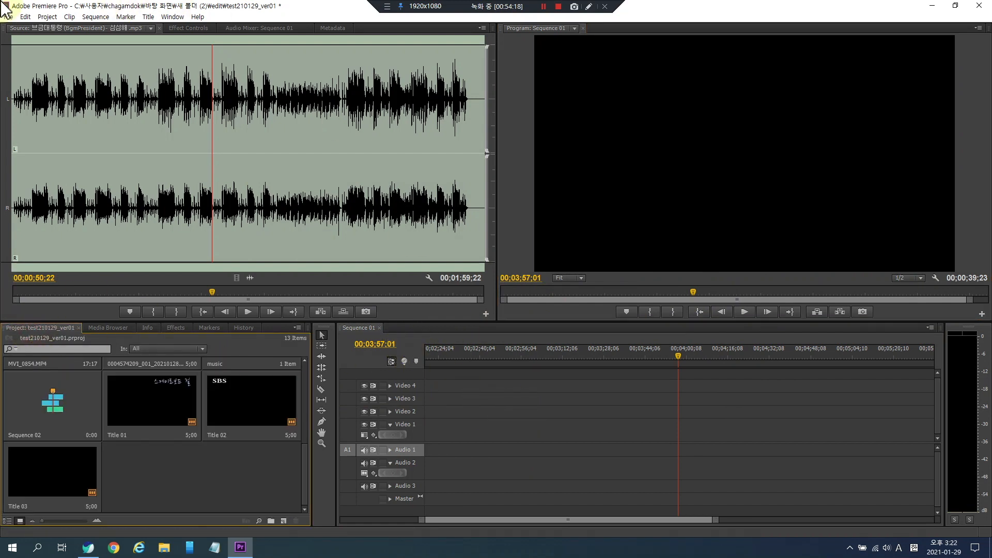
pyautogui.click(25, 16)
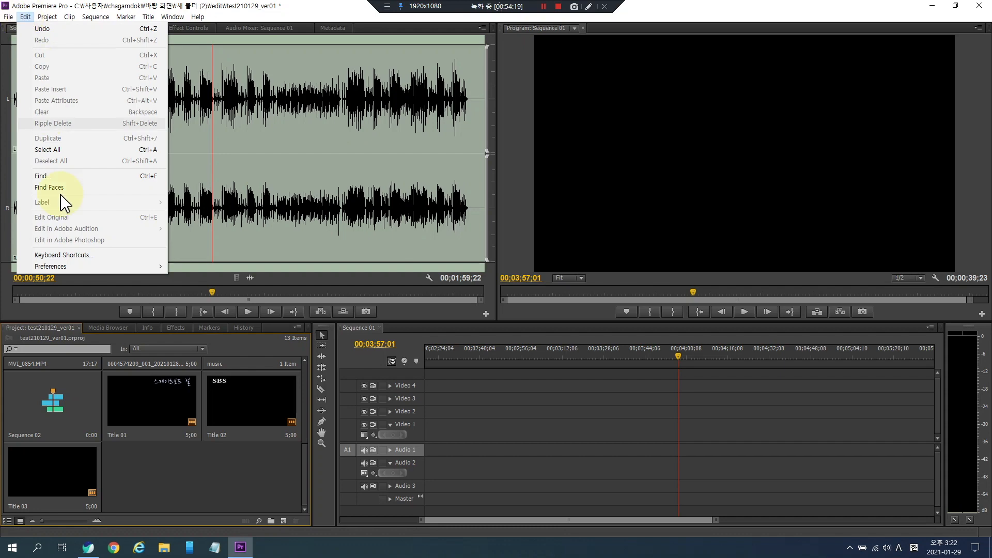
pyautogui.moveTo(124, 266)
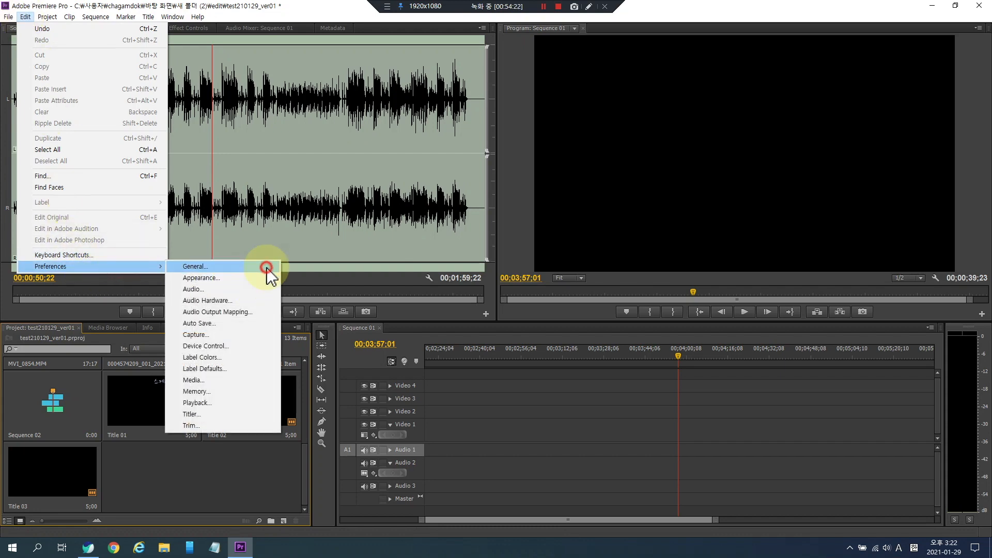
pyautogui.click(266, 267)
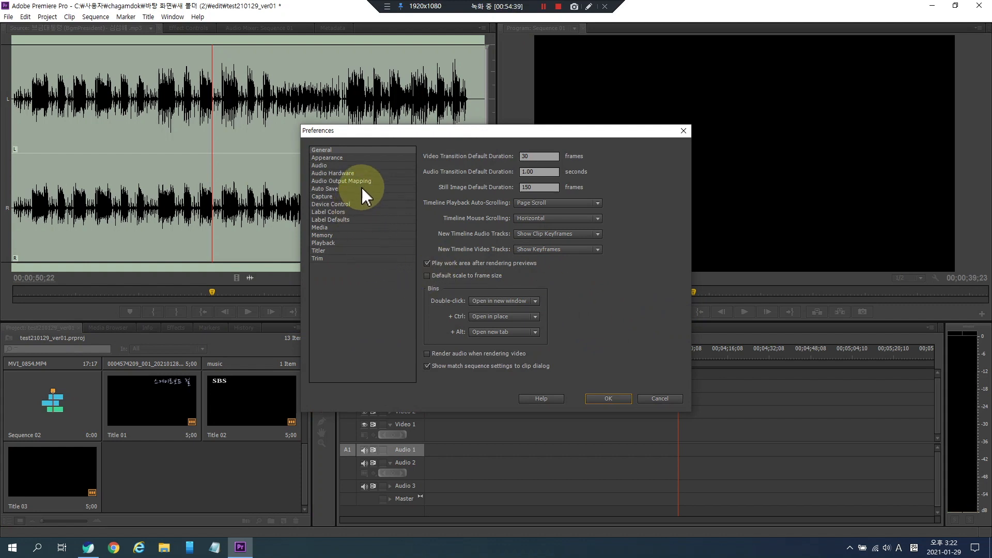
pyautogui.click(342, 228)
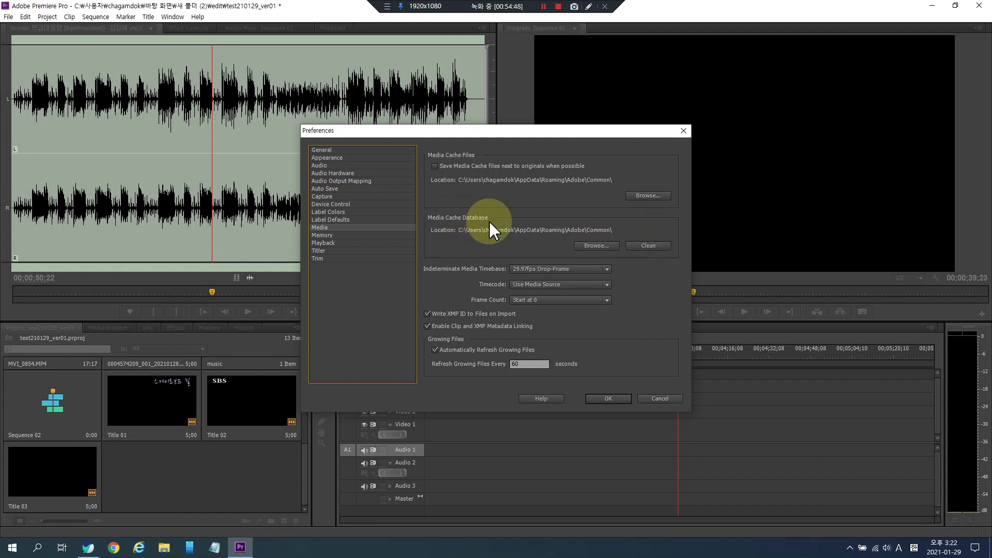
pyautogui.click(654, 249)
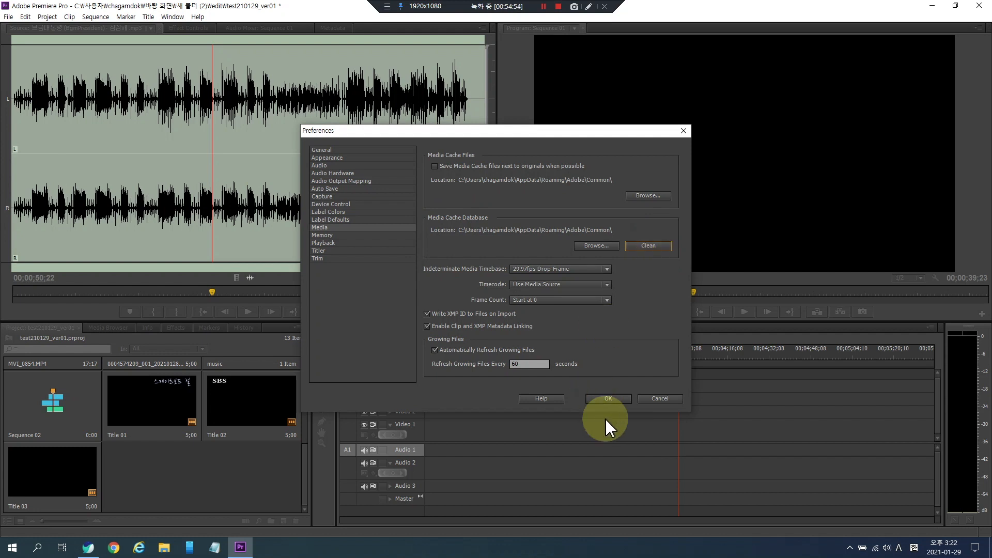
pyautogui.click(661, 399)
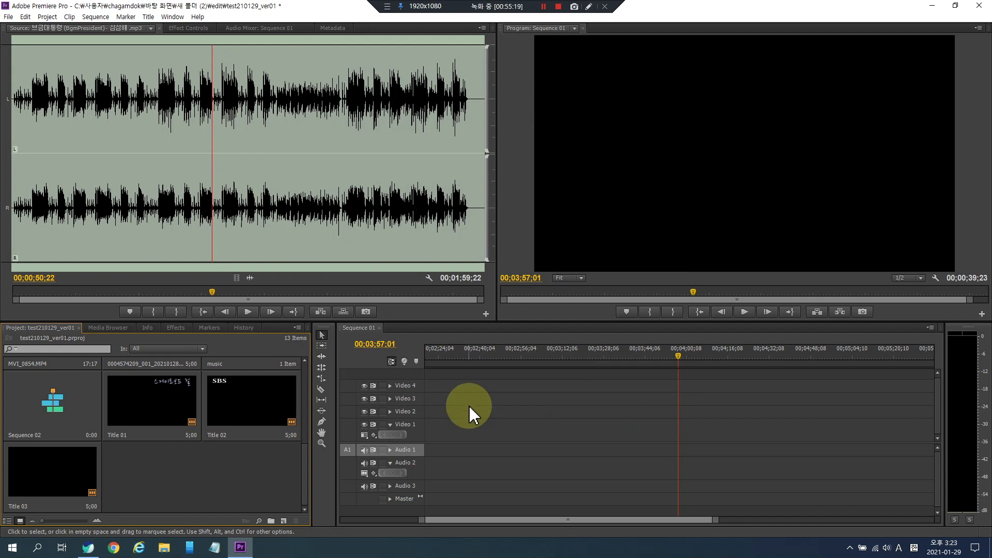
# - Browse the clips in the project panel and scrub through the sequence on the timeline
pyautogui.scroll(5, 130, 465)
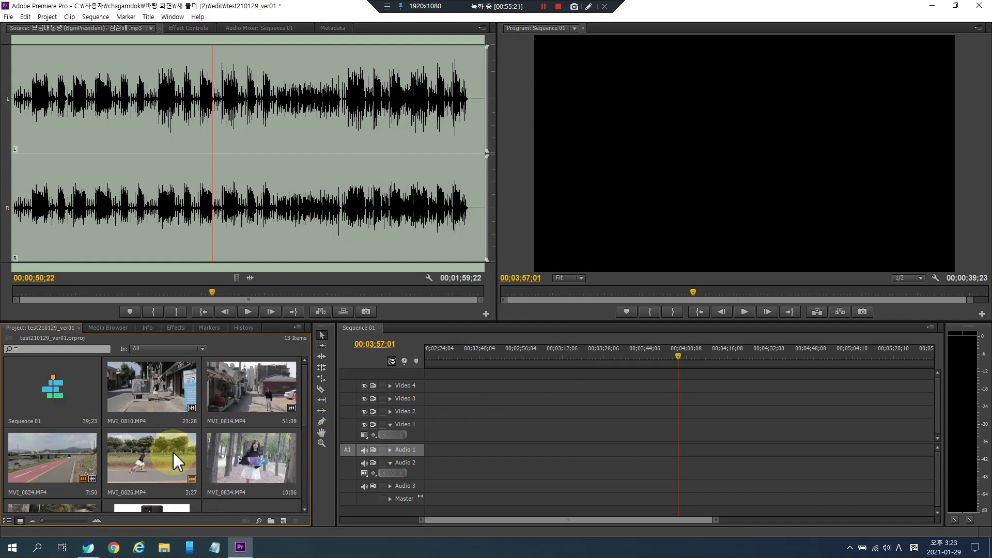
pyautogui.click(167, 382)
pyautogui.click(157, 466)
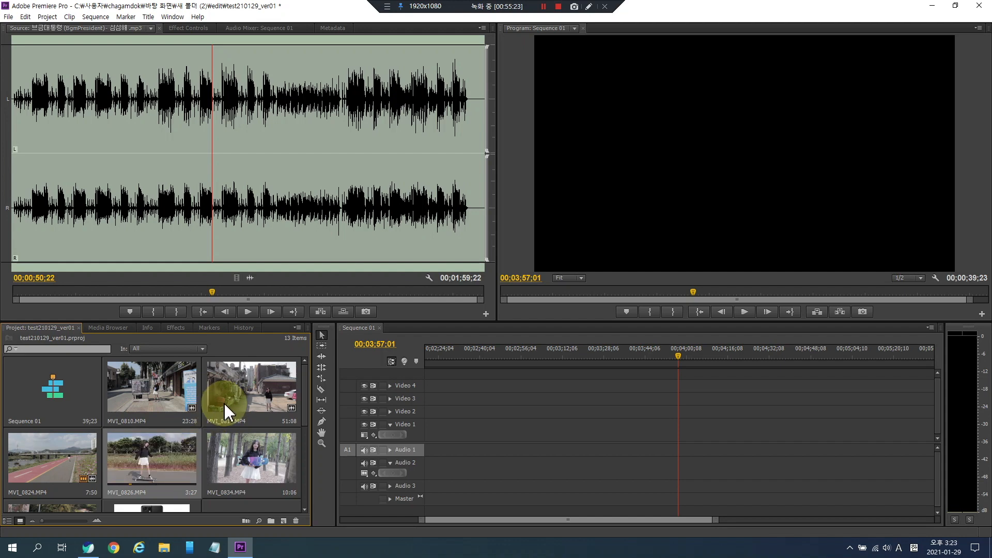
pyautogui.scroll(-5, 185, 436)
pyautogui.scroll(5, 185, 436)
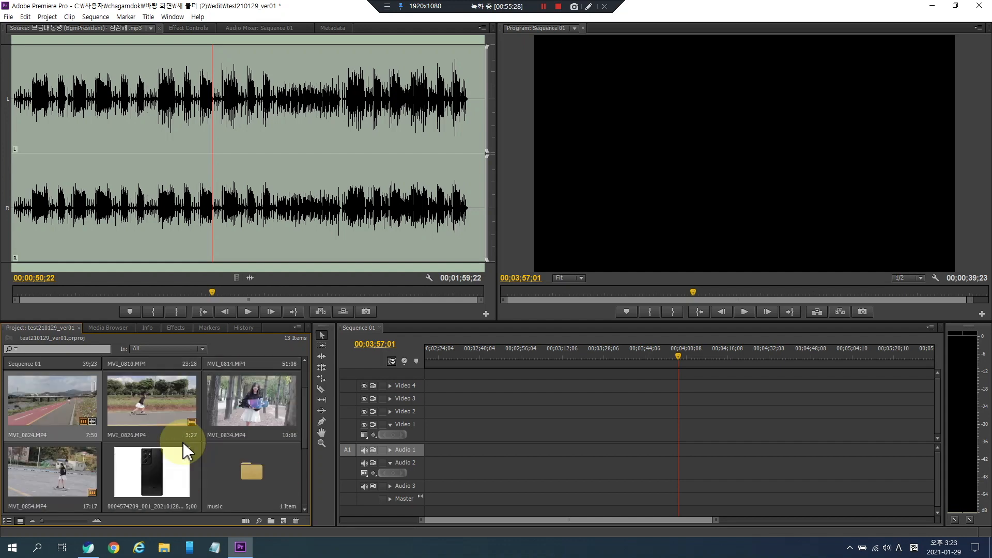
pyautogui.scroll(2, 183, 441)
pyautogui.moveTo(543, 357); pyautogui.dragTo(428, 360)
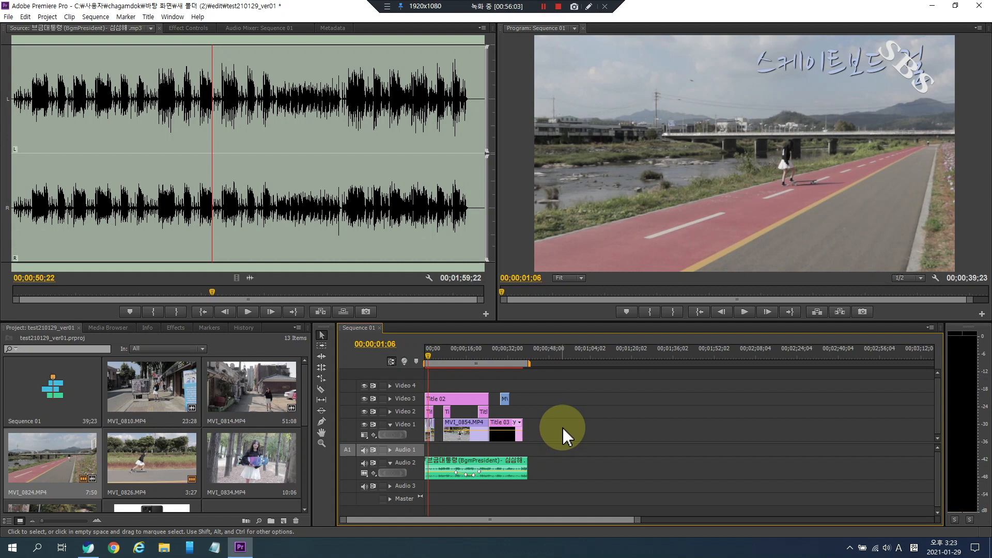
pyautogui.moveTo(470, 356); pyautogui.dragTo(518, 359)
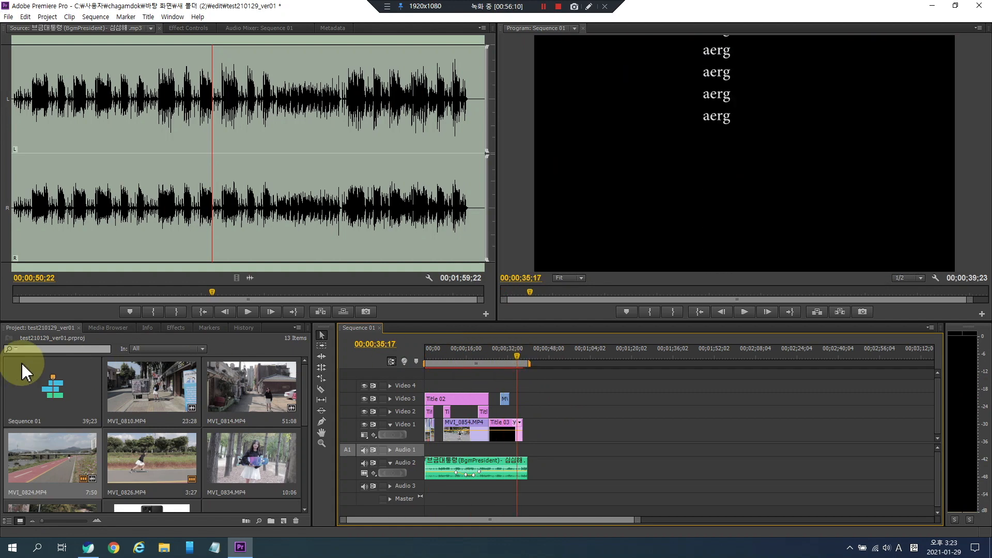